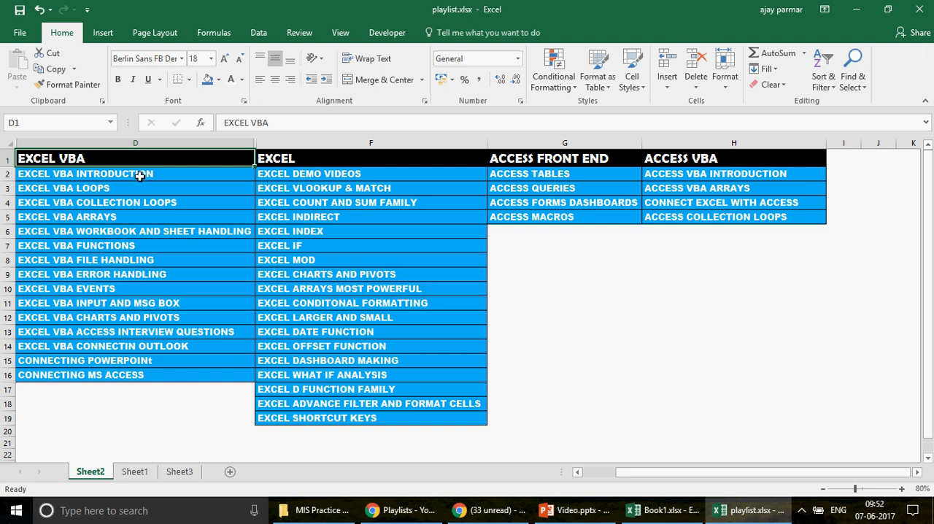
Step: Review the EXCEL VBA, EXCEL, ACCESS FRONT END and ACCESS VBA topic columns in the playlist workbook
left_click(126, 142)
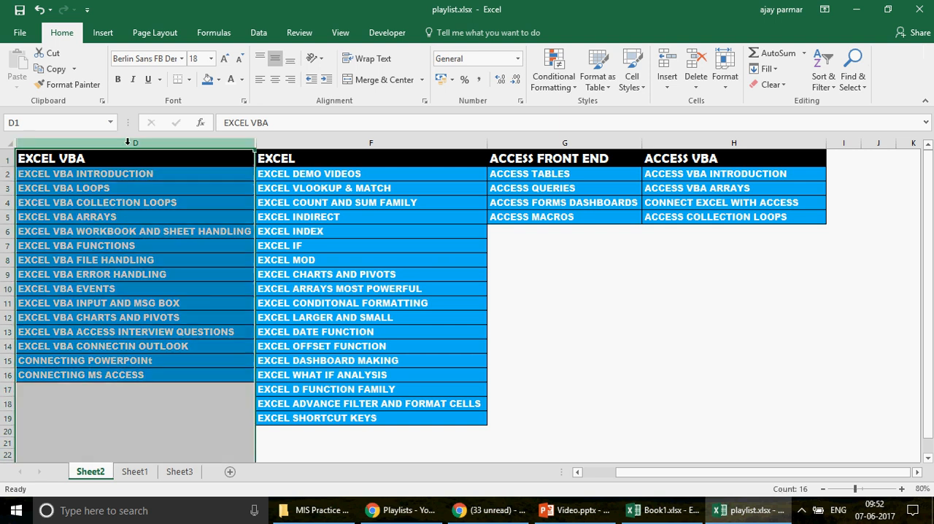
left_click_drag(127, 142, 296, 139)
left_click(296, 140)
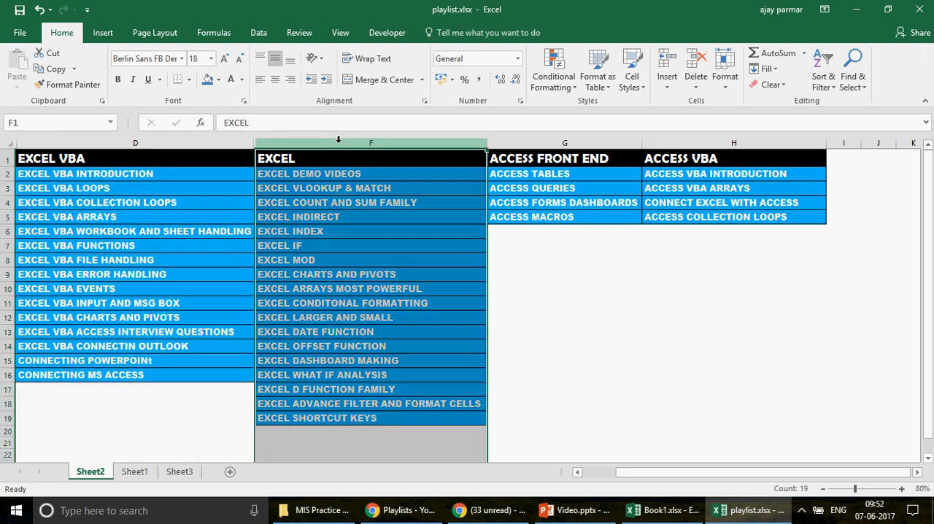
left_click(553, 144)
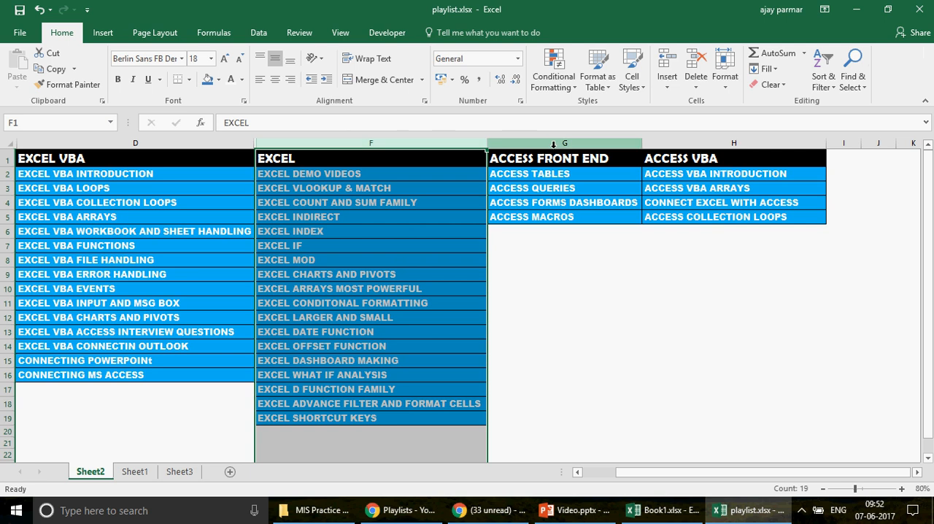
left_click(554, 144)
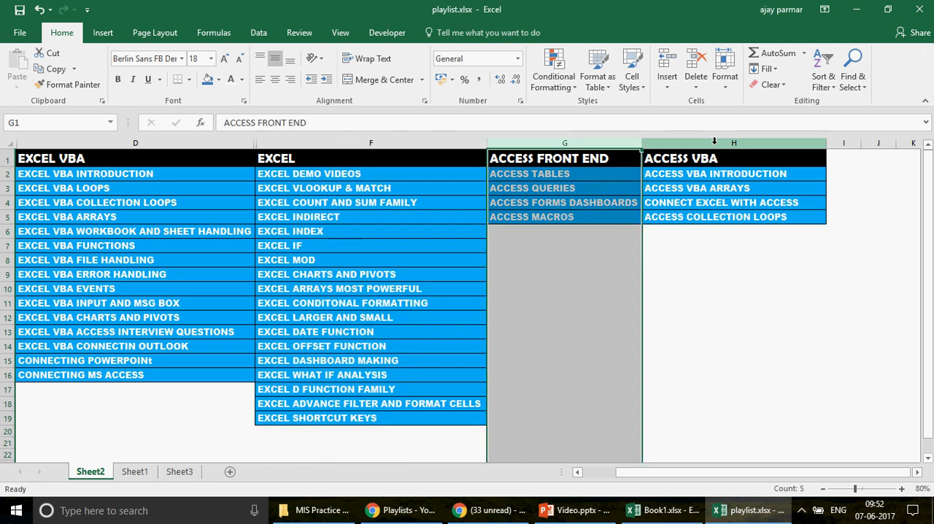
left_click(714, 142)
left_click(385, 160)
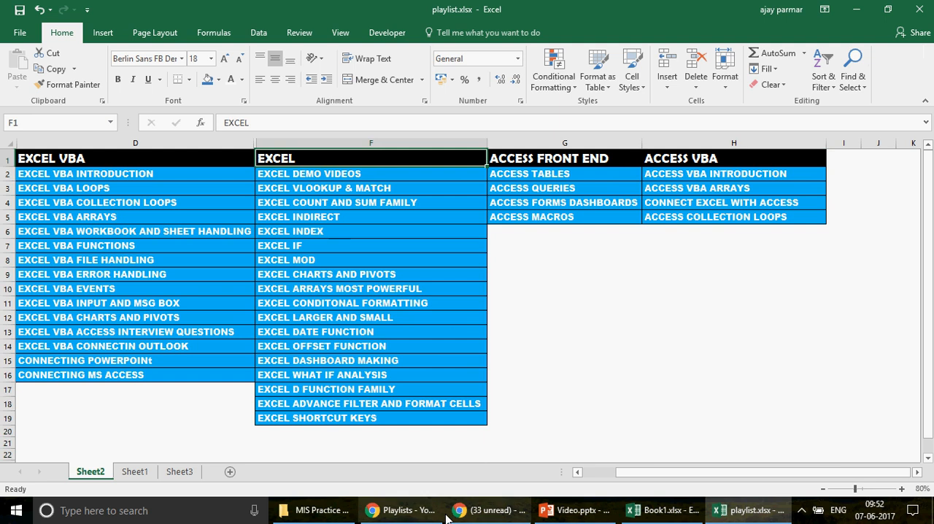
Step: Switch to Yahoo Mail in Chrome and read the Data Validation e-mail down to its product number table
left_click(496, 518)
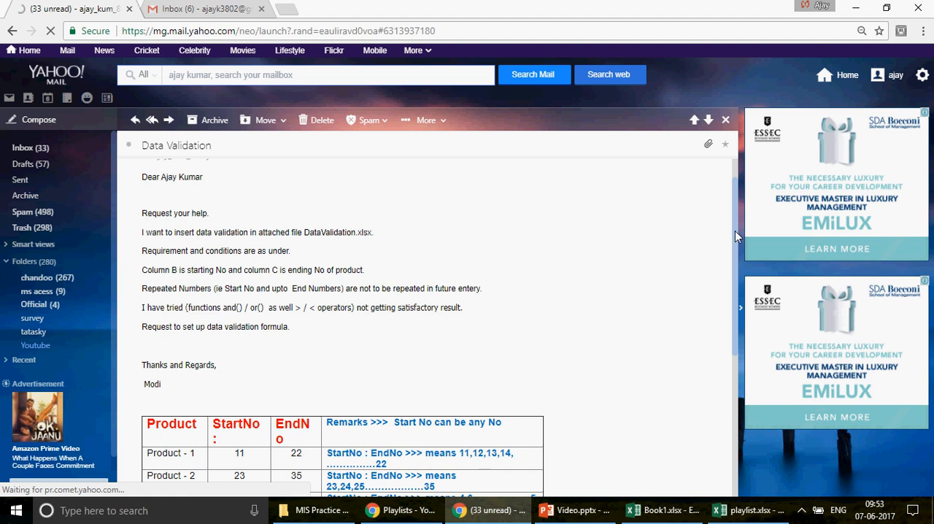
scroll(735, 231, "down", 3)
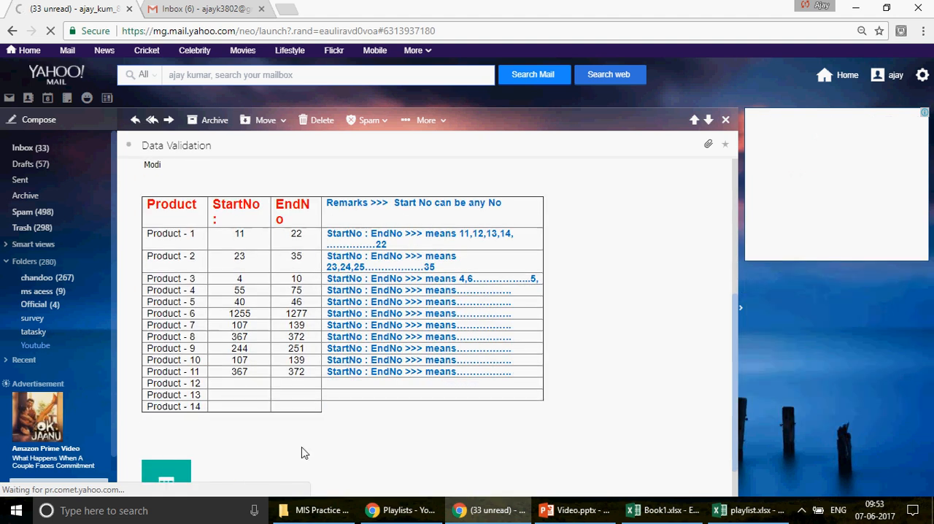
Step: Switch to Book1.xlsx in Excel and examine the product codes and the first product's start number, end number and DATA VALIDATION cell
left_click(669, 510)
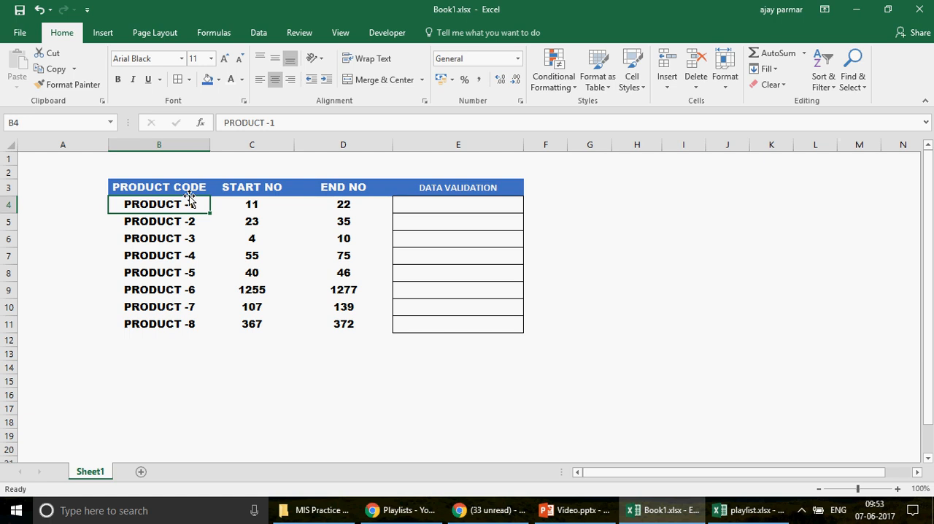
left_click(165, 225)
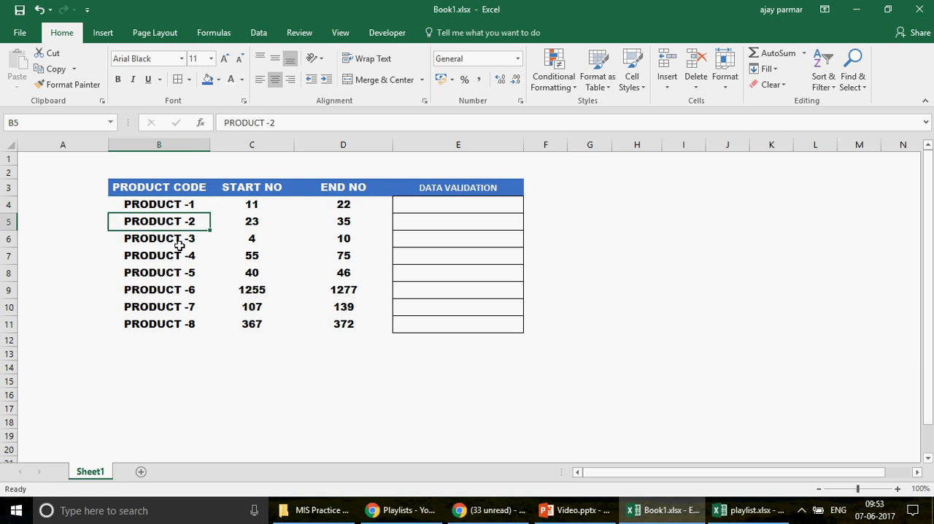
key("Down")
left_click(254, 204)
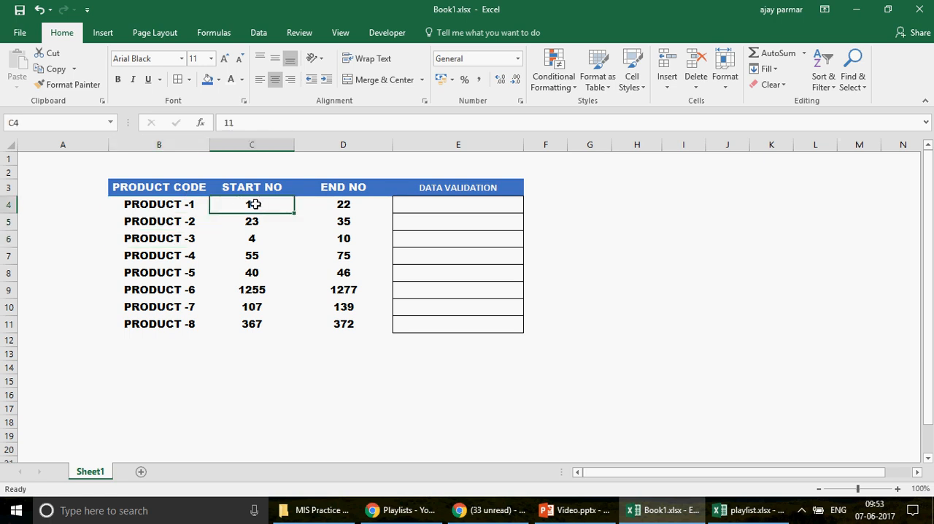
left_click(360, 204)
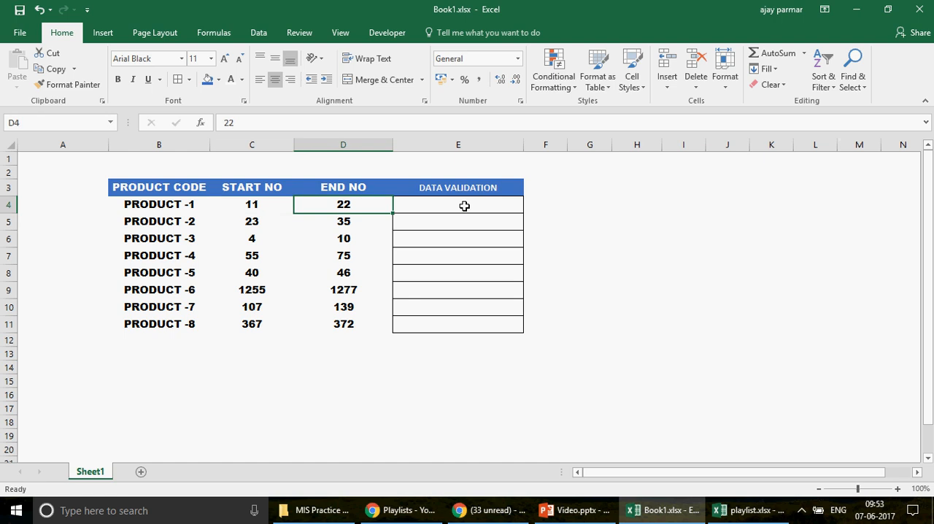
left_click(465, 207)
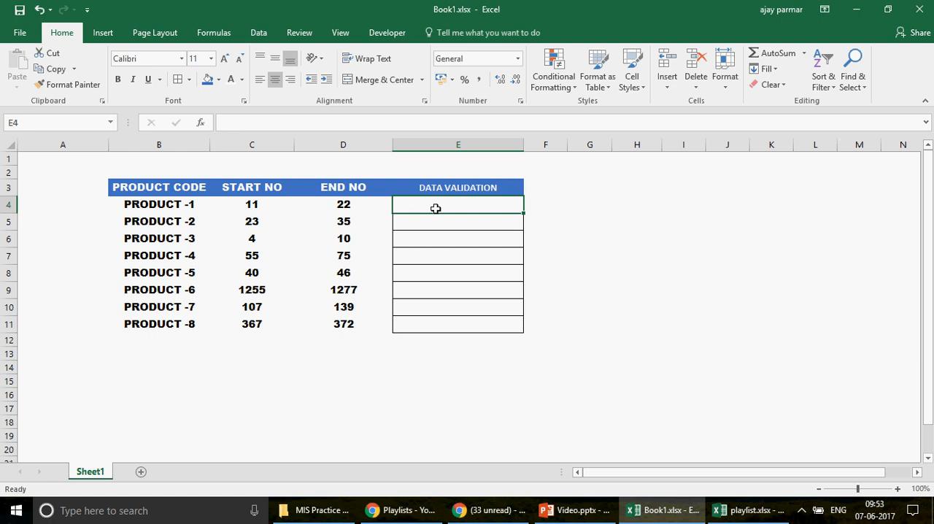
Step: Examine the start and end numbers of PRODUCT -2 through PRODUCT -7
left_click(246, 216)
left_click(436, 221)
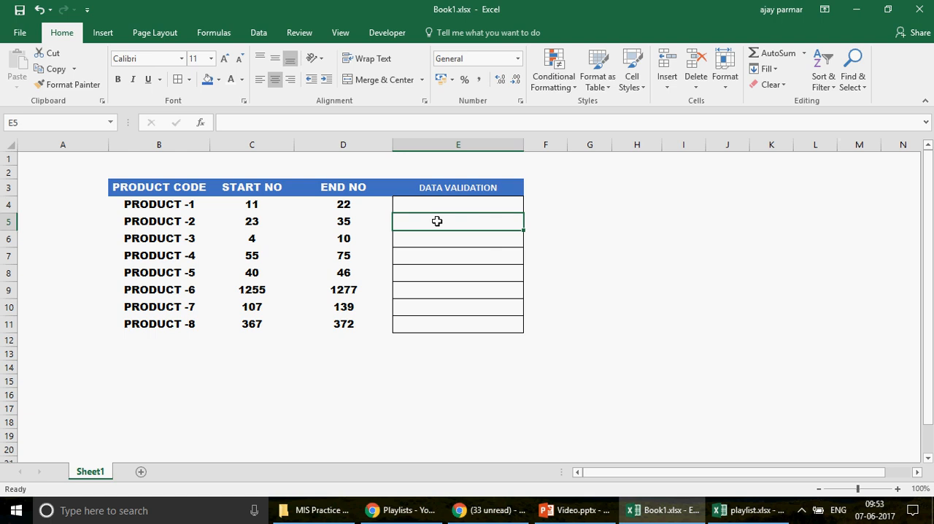
left_click(254, 238)
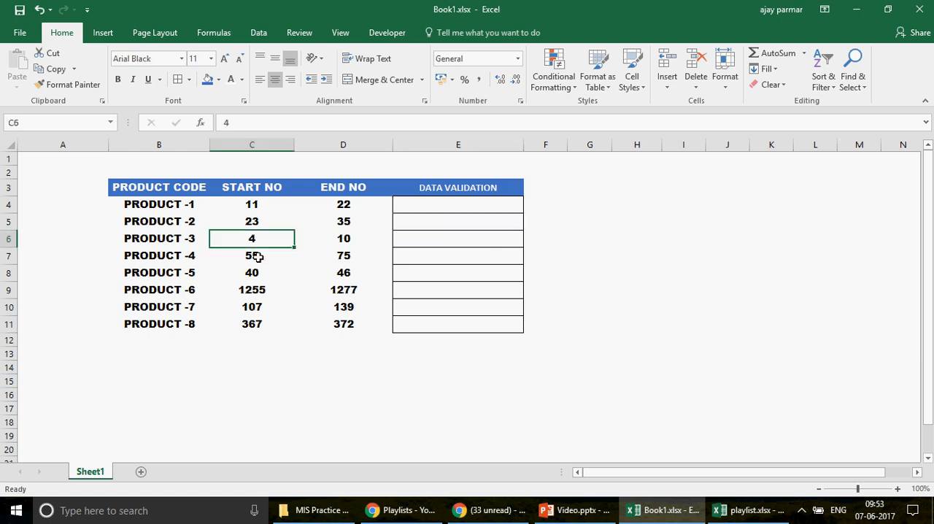
left_click(257, 256)
left_click(250, 271)
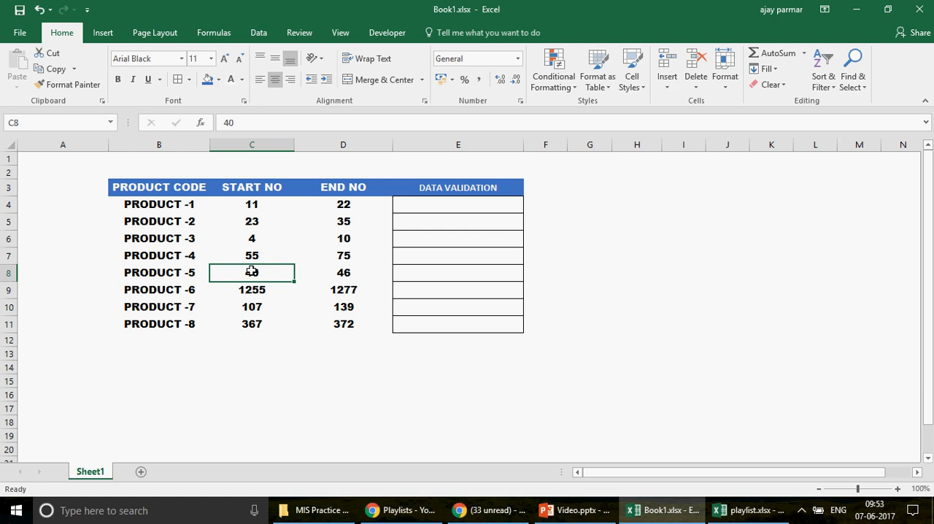
left_click(343, 272)
left_click(261, 289)
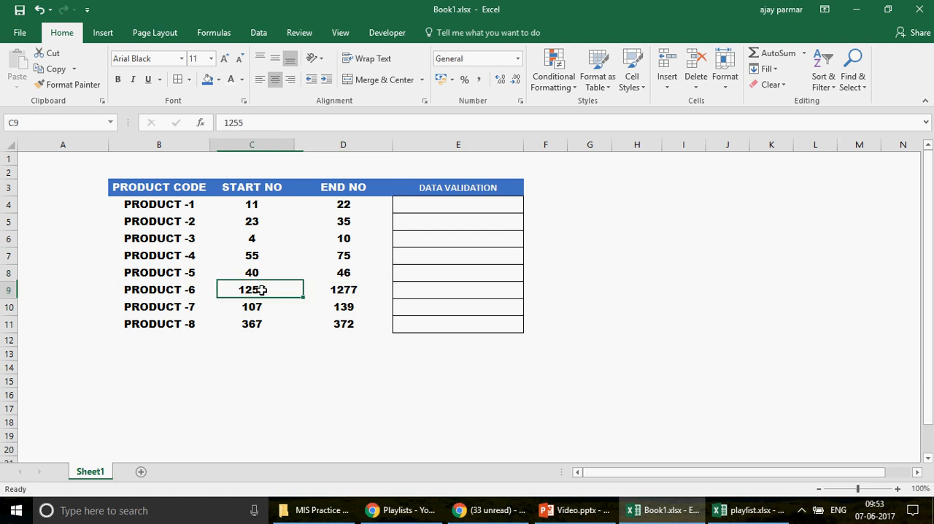
left_click(358, 289)
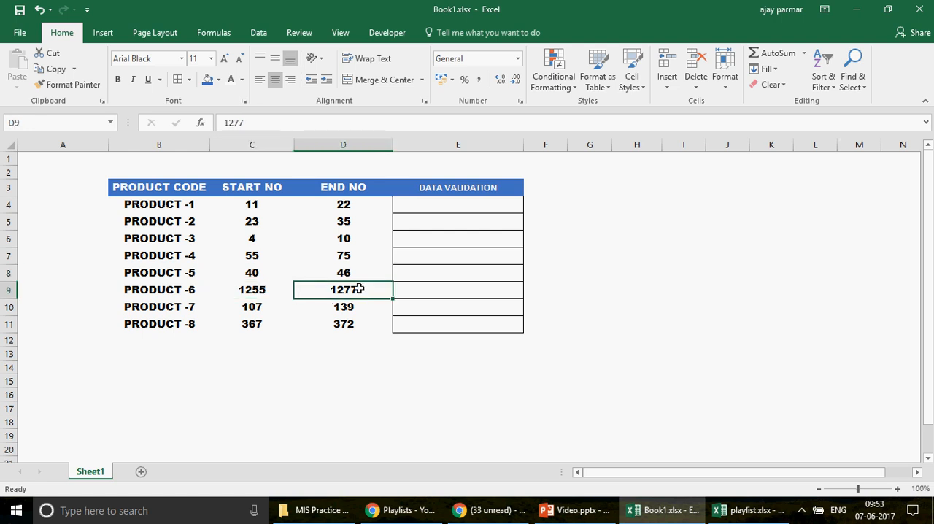
left_click(262, 306)
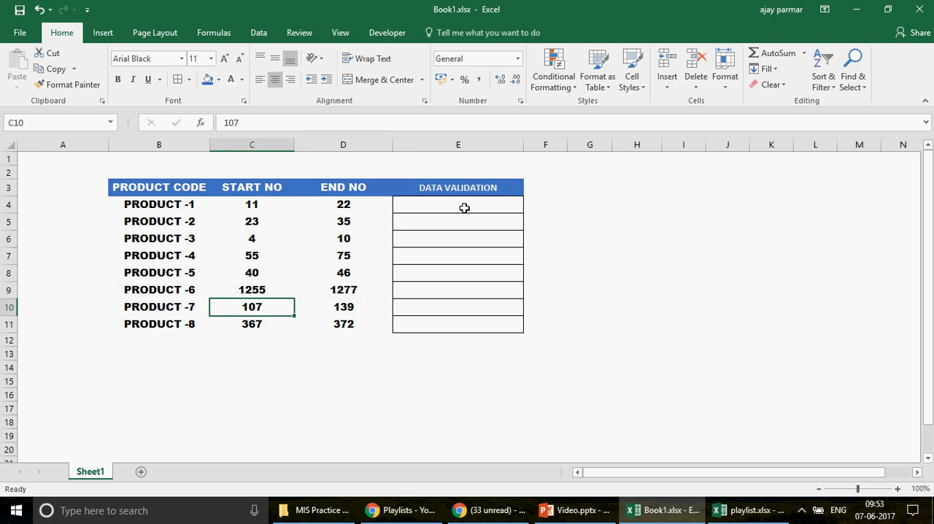
Step: Add a List data validation to cell E4 with the source 1,2,3,4,5,6 and view its dropdown choices
left_click(456, 205)
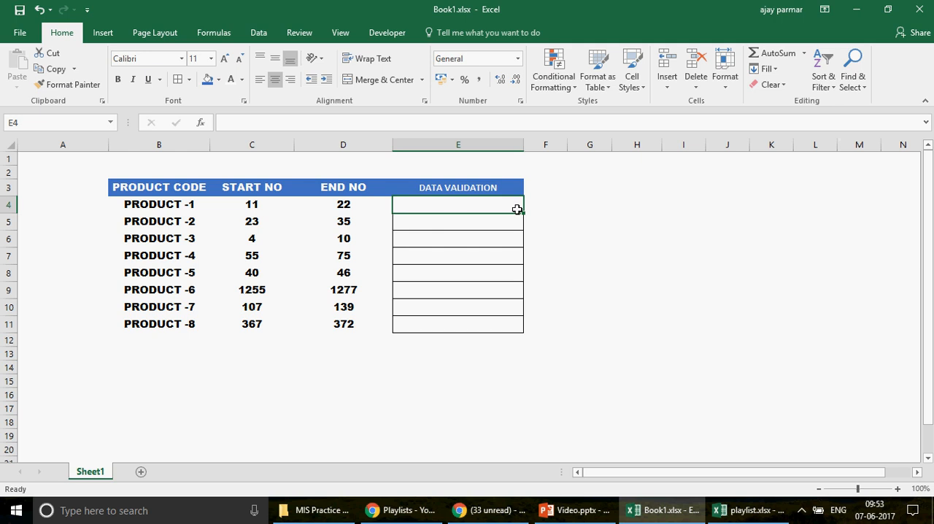
left_click(260, 34)
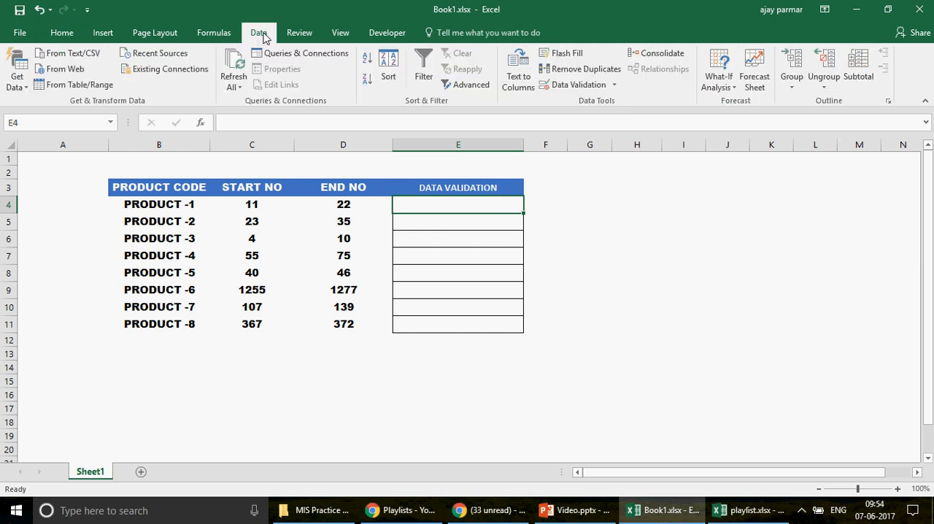
left_click(613, 86)
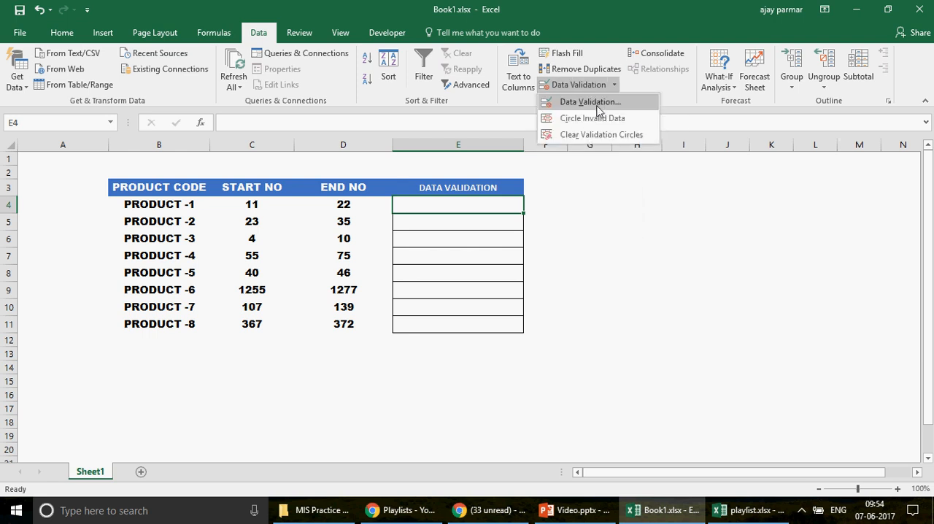
left_click(598, 103)
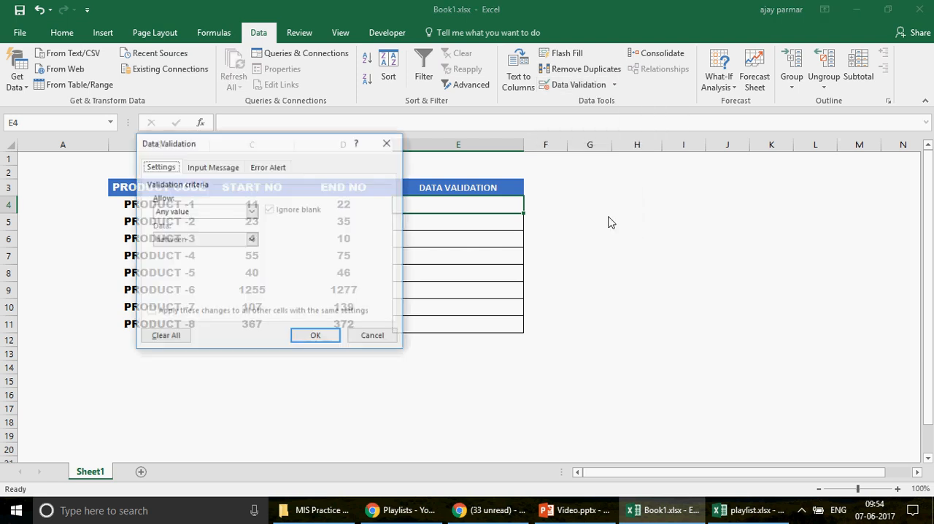
left_click(251, 212)
left_click(188, 251)
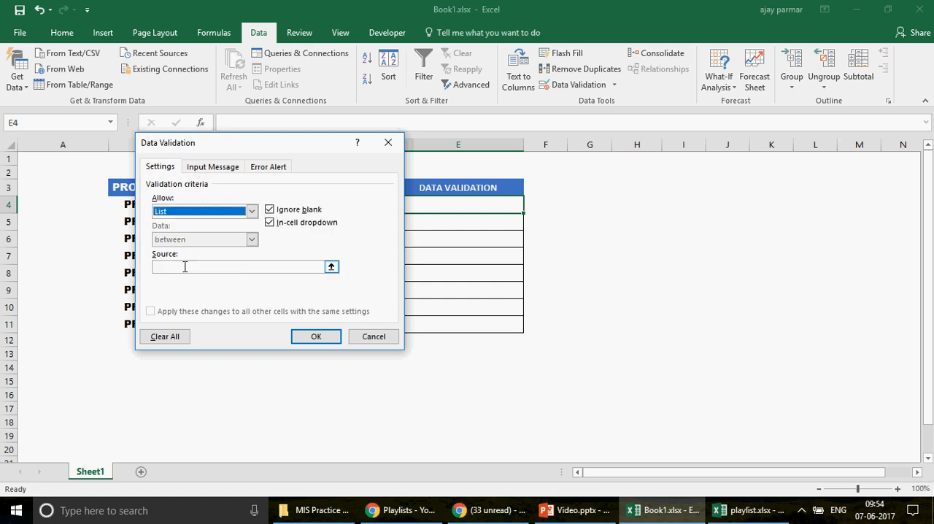
left_click(185, 268)
type("1,")
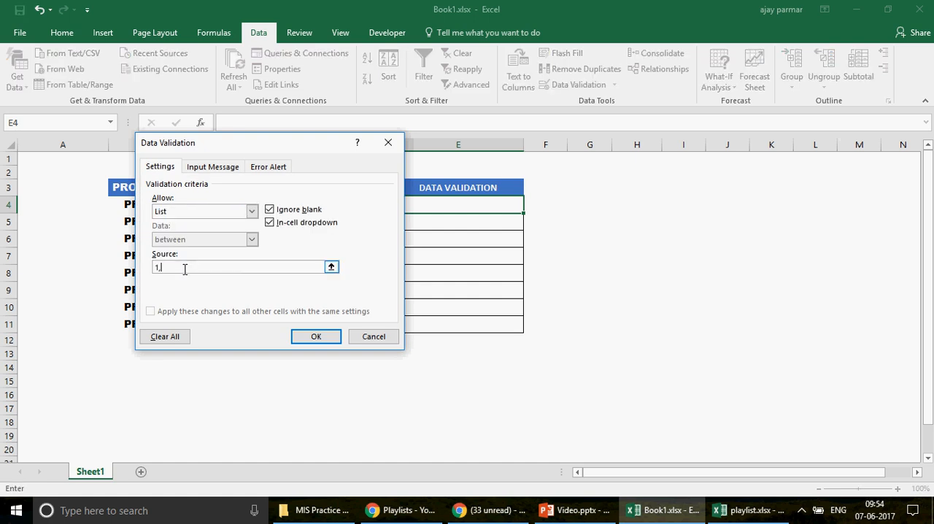
type("2,3,4,5,6")
left_click(326, 341)
left_click(530, 208)
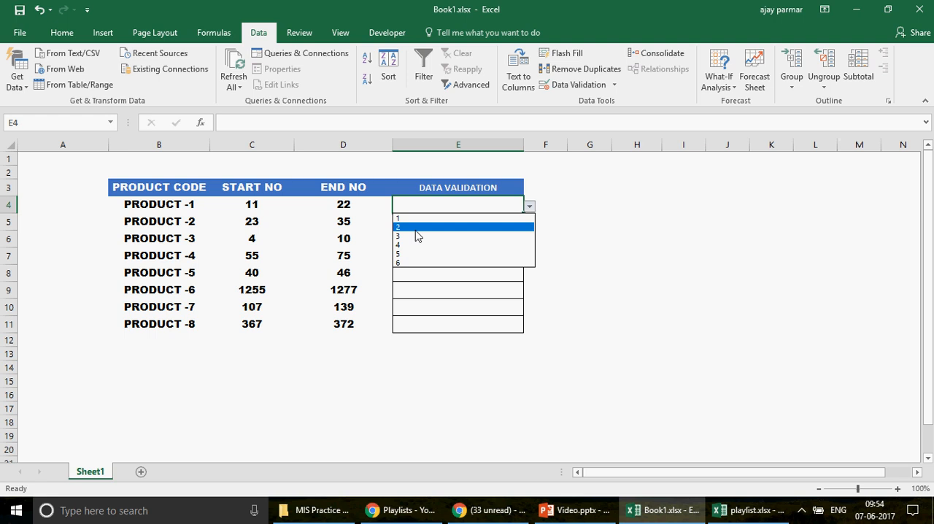
Step: Check PRODUCT -1's start number, then review the list source in cell E4's data validation settings beside the table
left_click(248, 201)
left_click(248, 201)
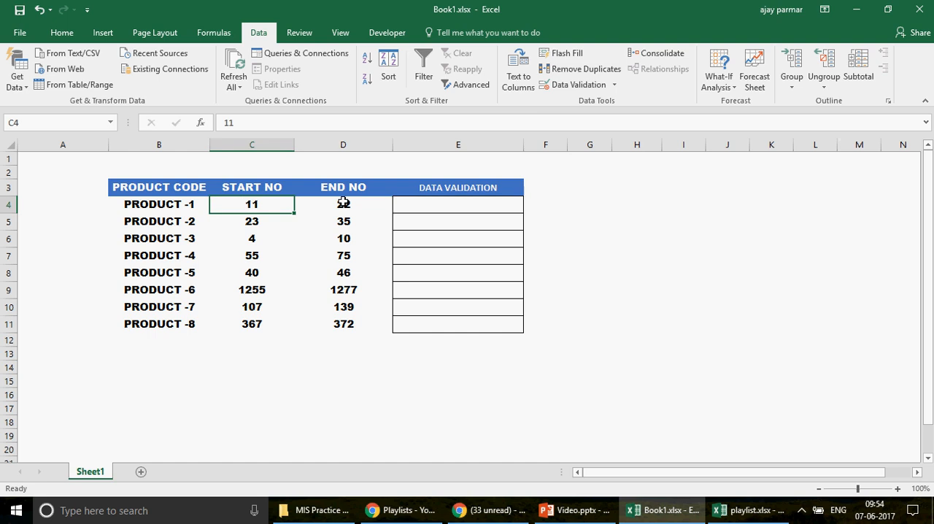
left_click(518, 208)
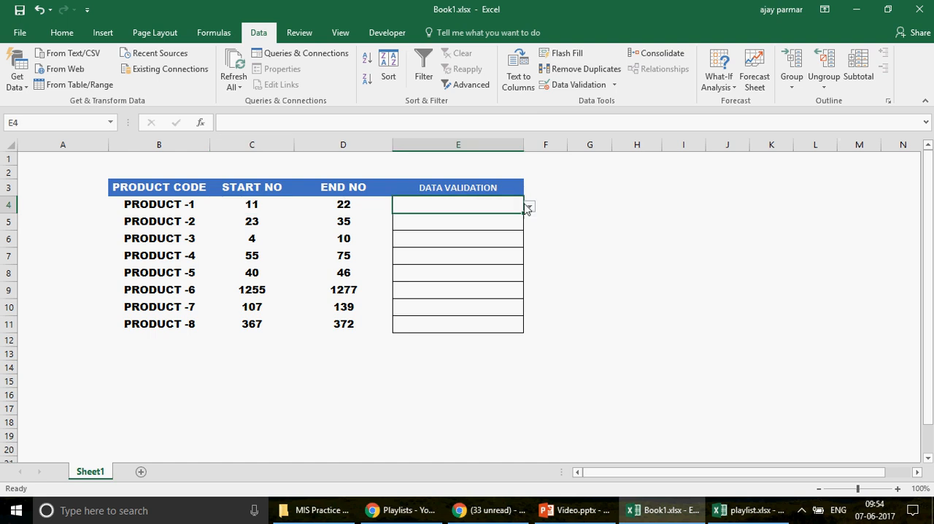
left_click(577, 85)
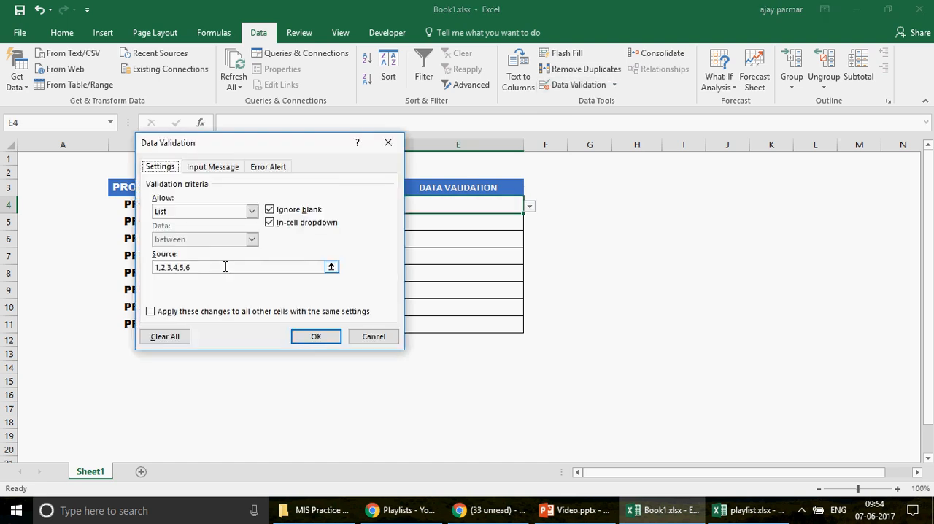
left_click(225, 267)
left_click_drag(309, 145, 716, 137)
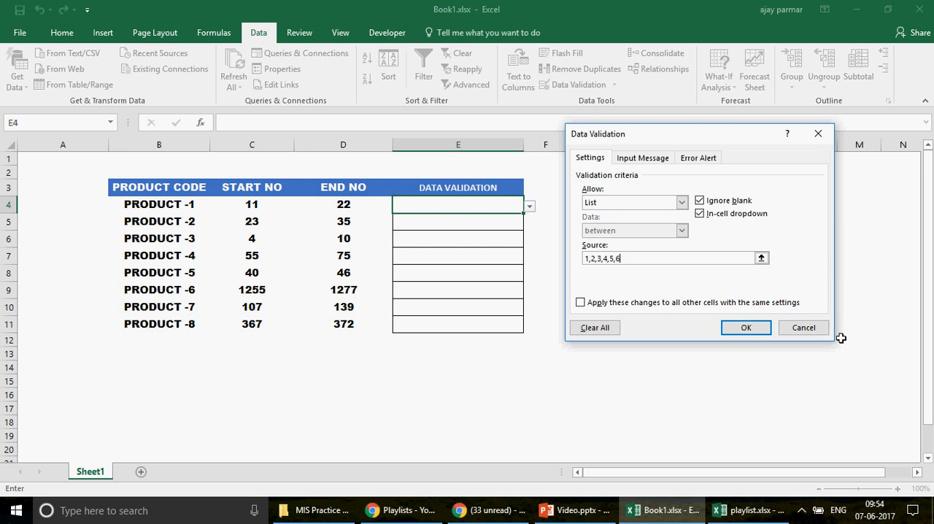
key("Return")
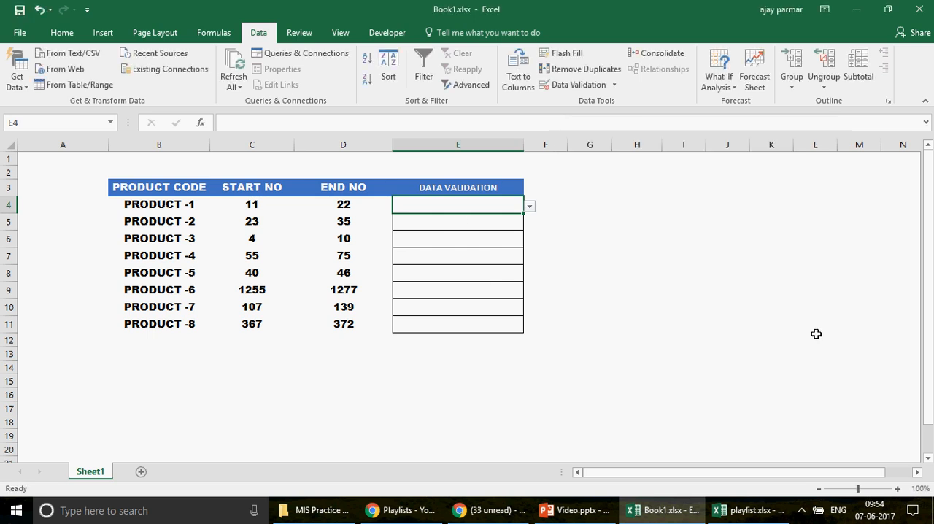
Step: Clear all data validation settings from PRODUCT -1's cell E4
left_click(422, 220)
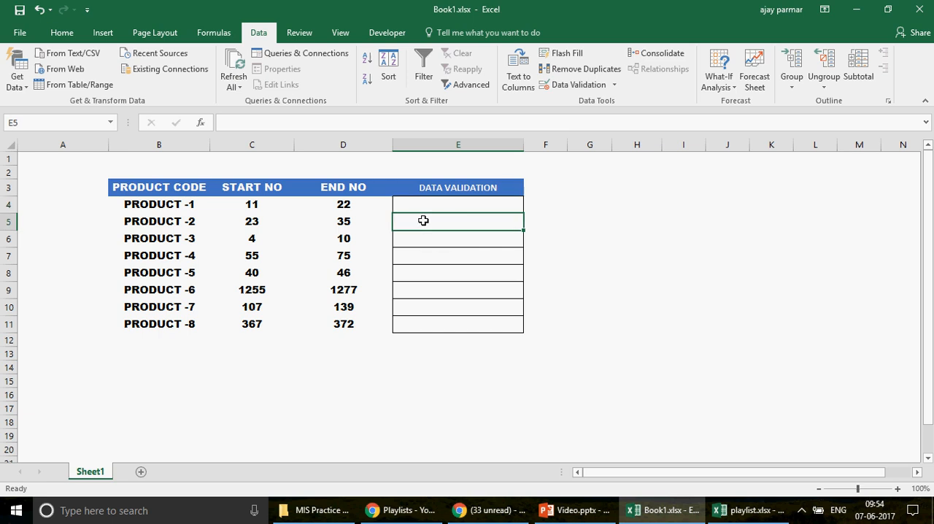
left_click(465, 208)
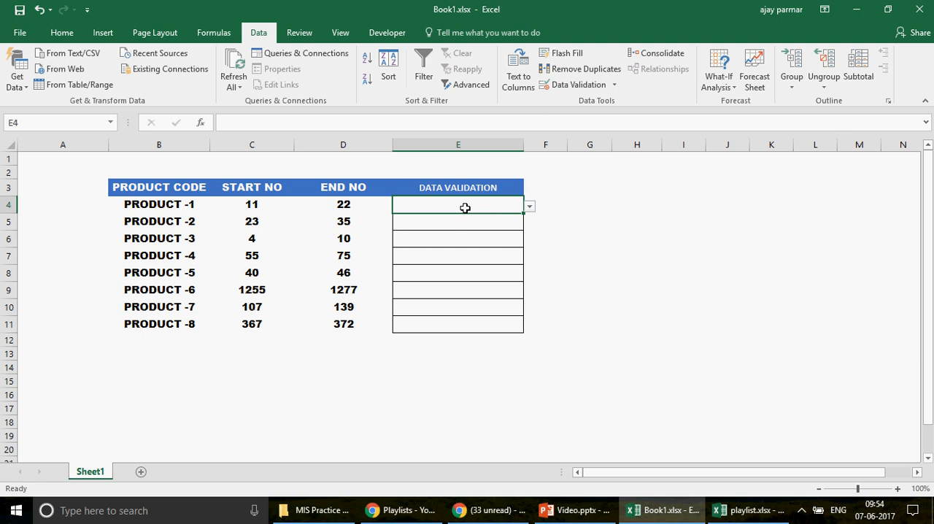
left_click(470, 223)
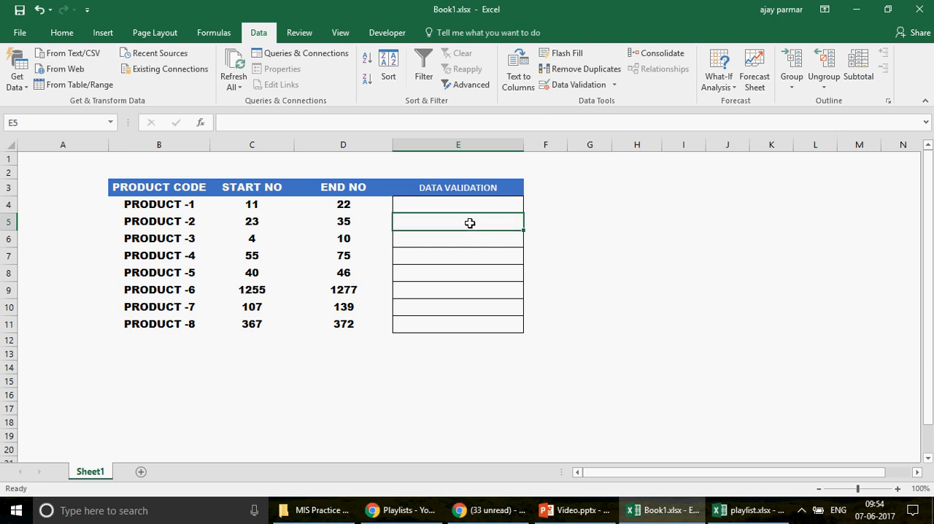
left_click(452, 205)
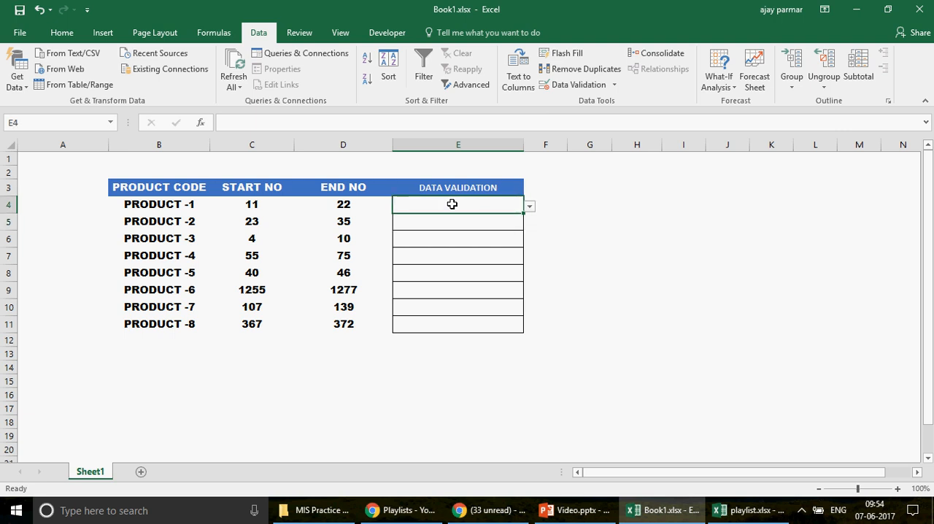
left_click(614, 86)
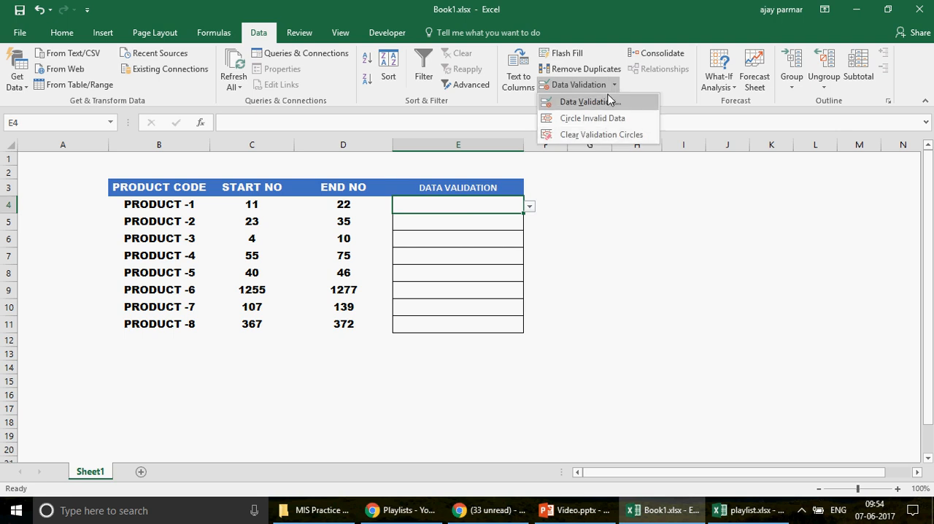
left_click(609, 101)
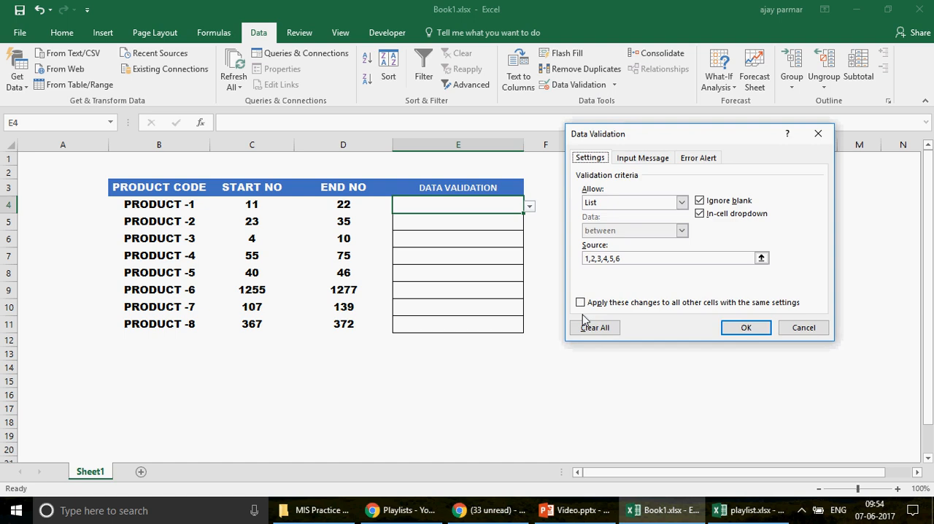
left_click(594, 327)
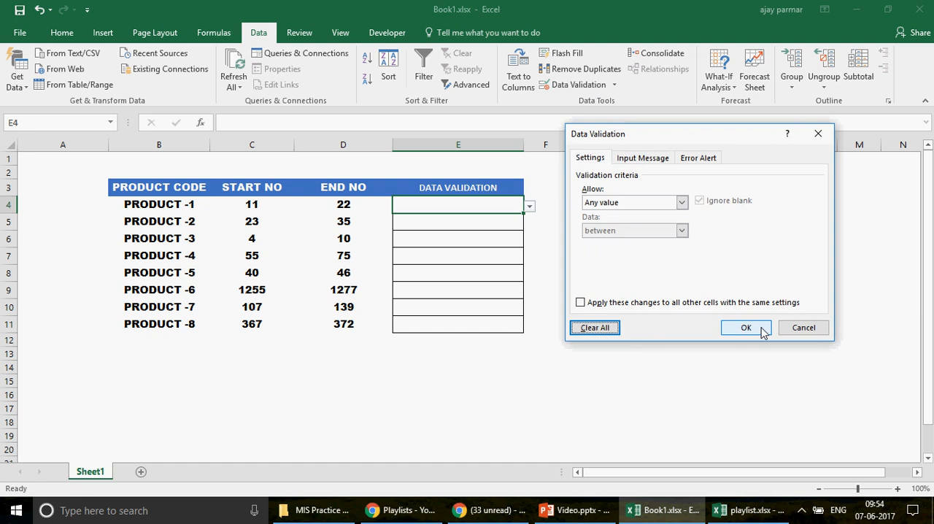
left_click(746, 328)
left_click(641, 258)
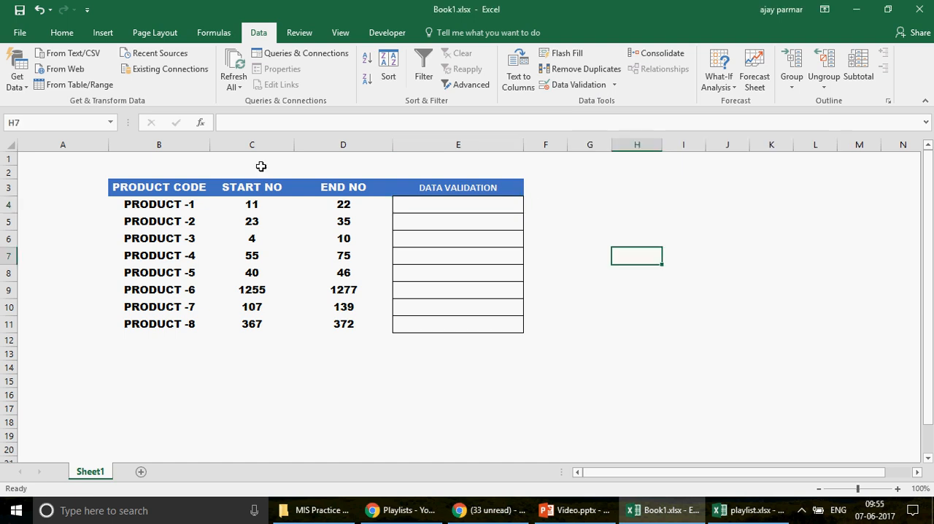
Step: Enter the formula ="CODE"&C4&D4 in cell A4 to build a code from PRODUCT -1's start and end numbers
left_click(62, 203)
type("=")
key("Right")
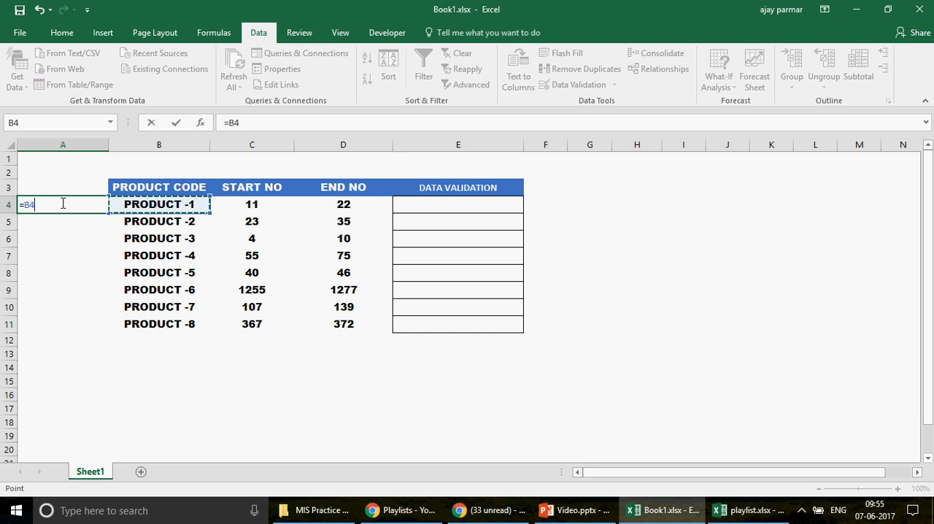
key("Right")
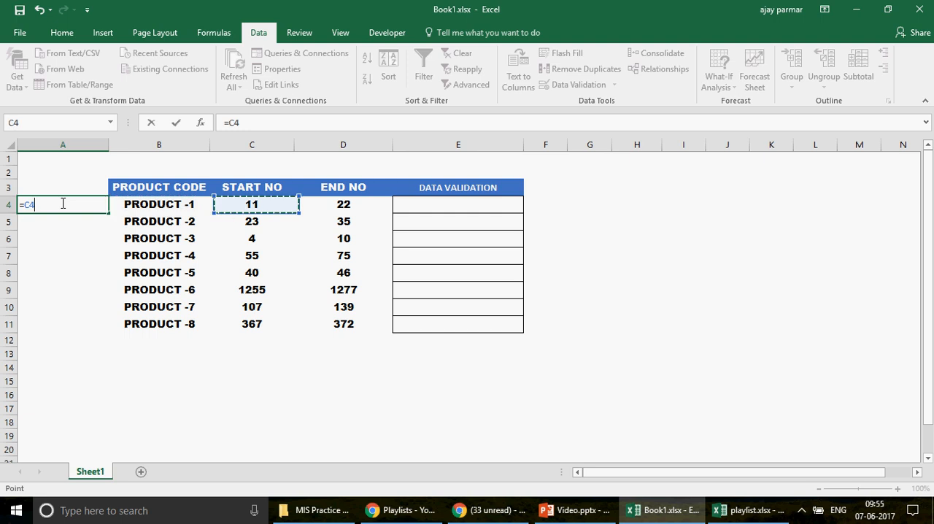
key("Left")
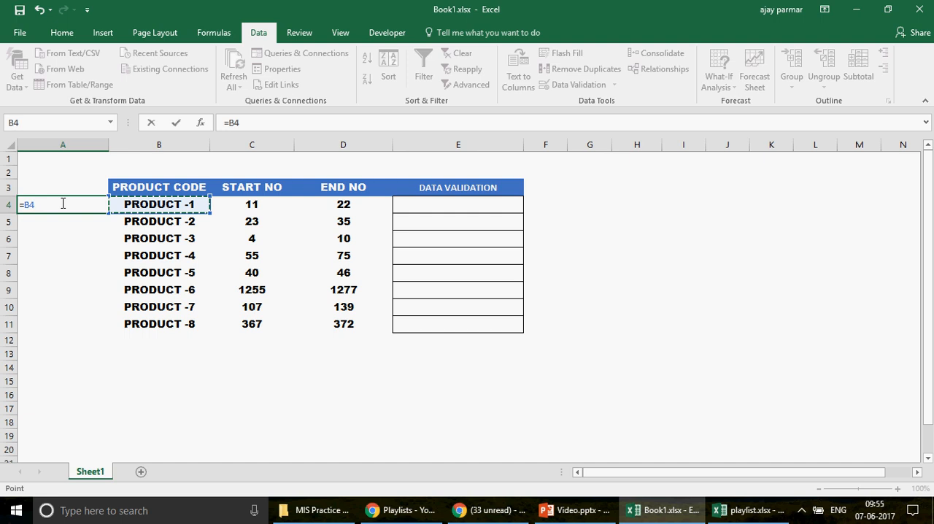
key("BackSpace")
key("BackSpace")
type("CODE&")
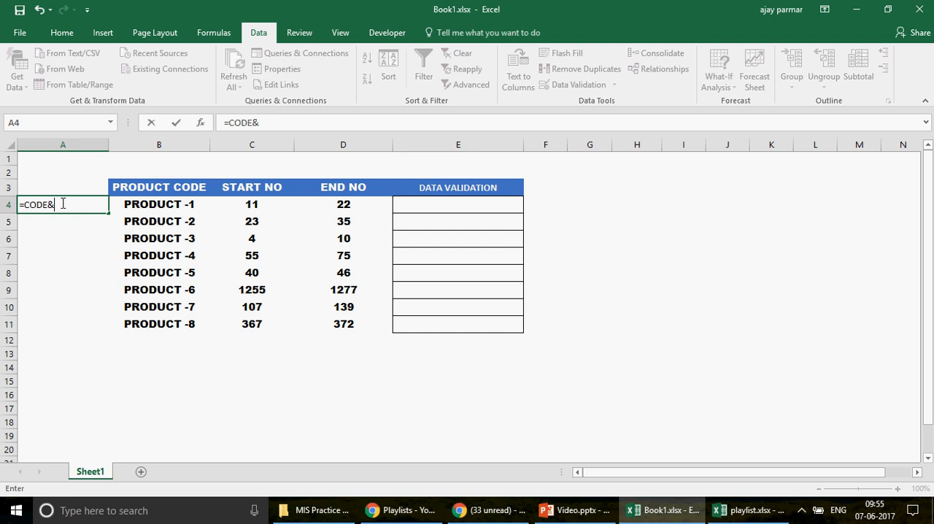
left_click(246, 207)
type("&")
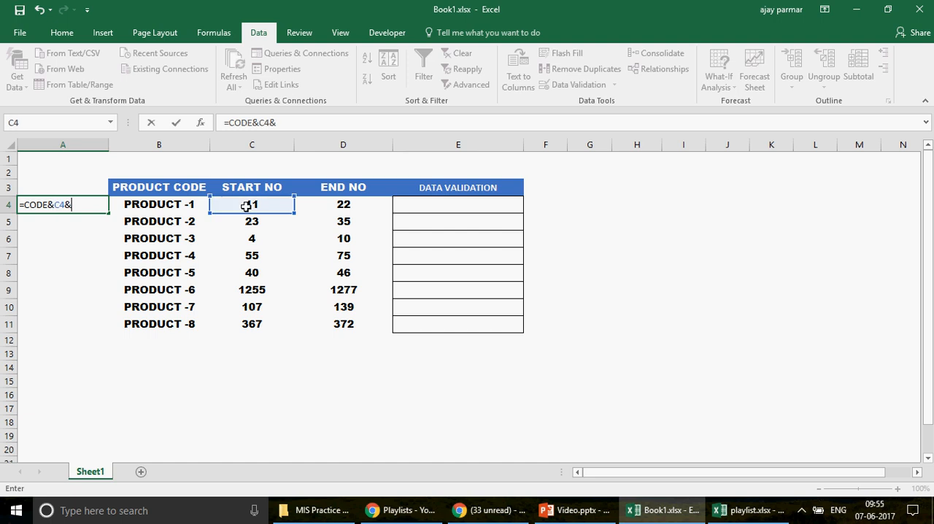
left_click(347, 206)
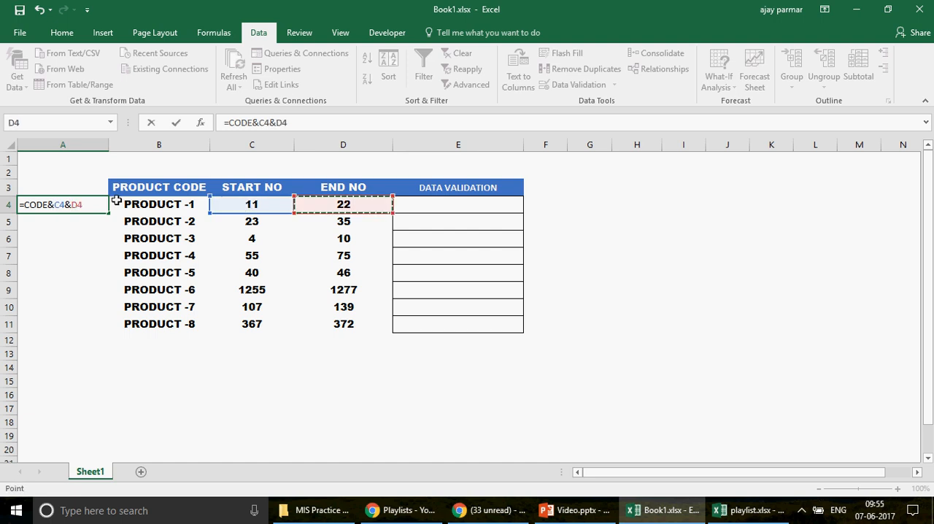
left_click(49, 205)
type("\"")
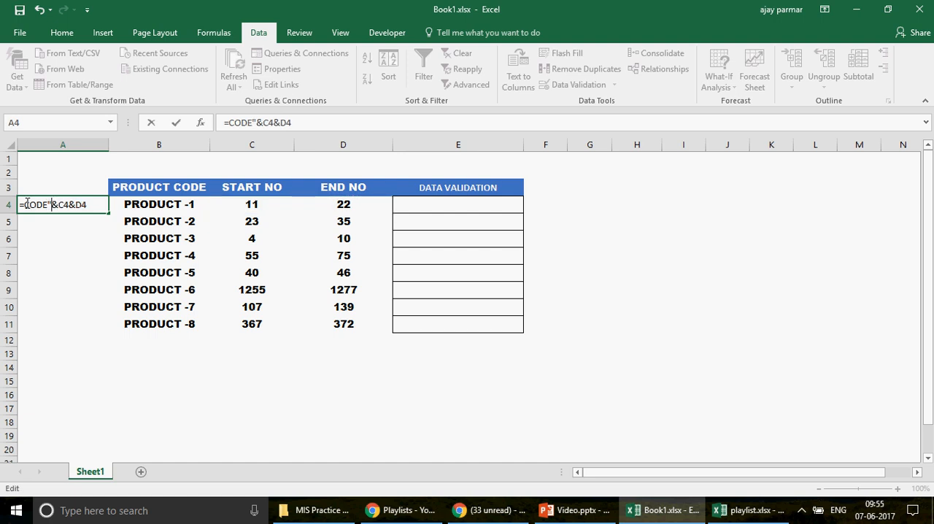
type("\"")
key("Return")
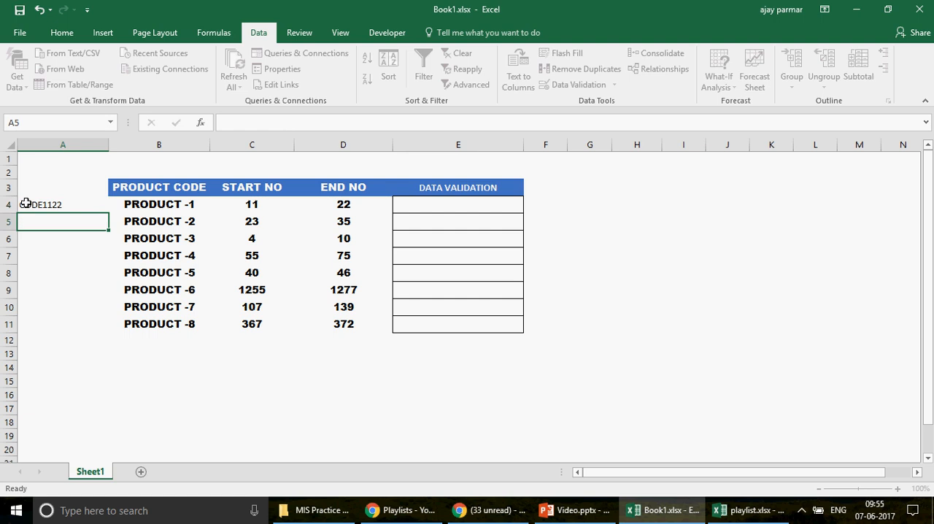
Step: Fill the code formula from A4 down to A11 and check the codes for PRODUCT -2 through PRODUCT -5
left_click(26, 203)
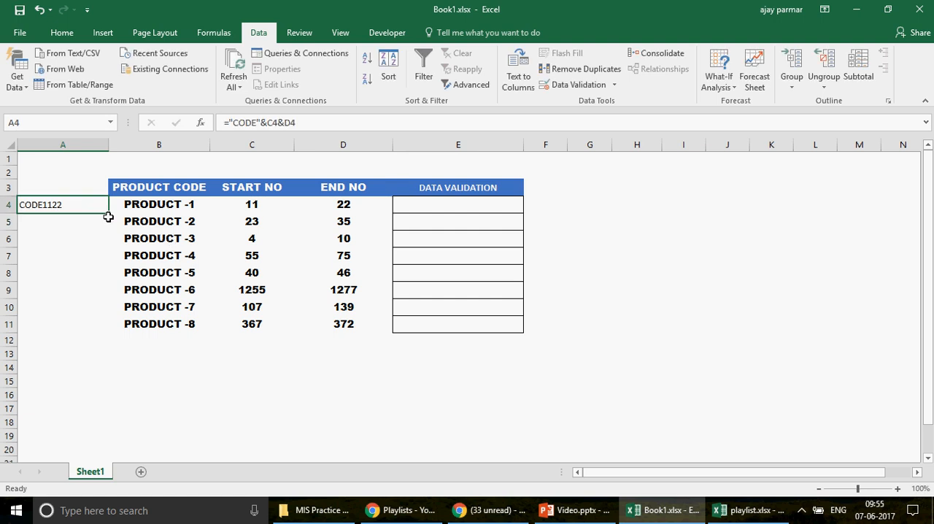
left_click_drag(108, 213, 100, 333)
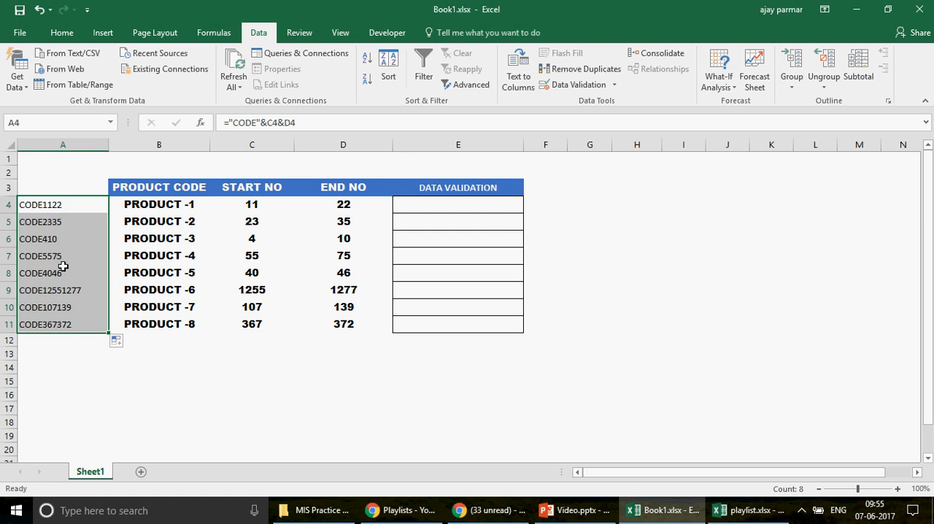
left_click(65, 221)
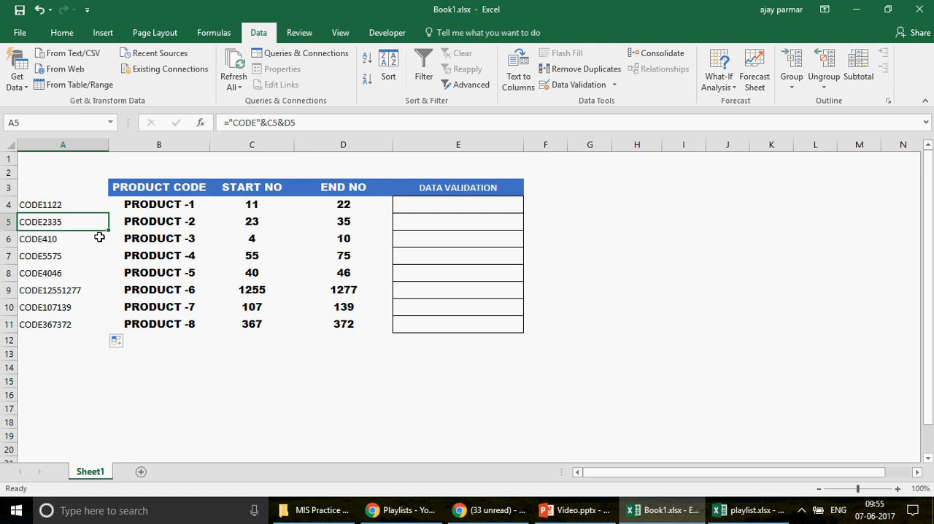
left_click(54, 238)
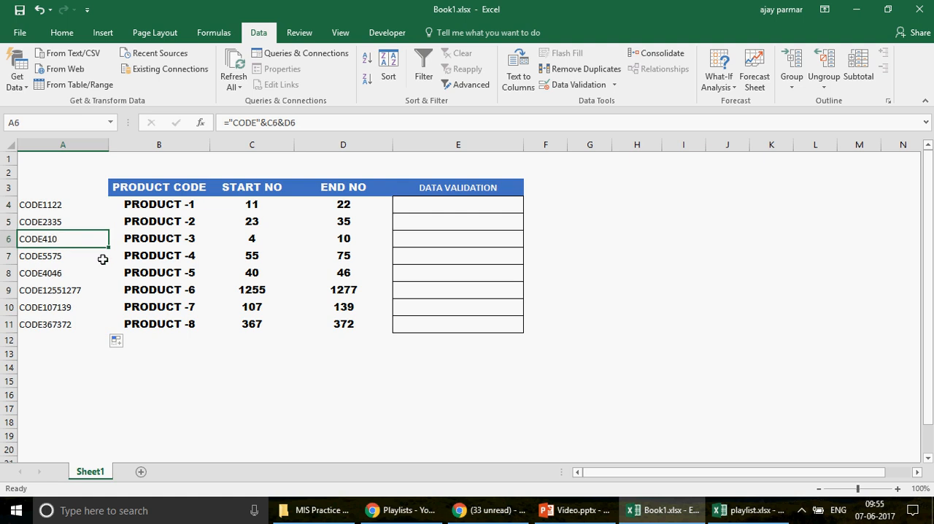
left_click(73, 259)
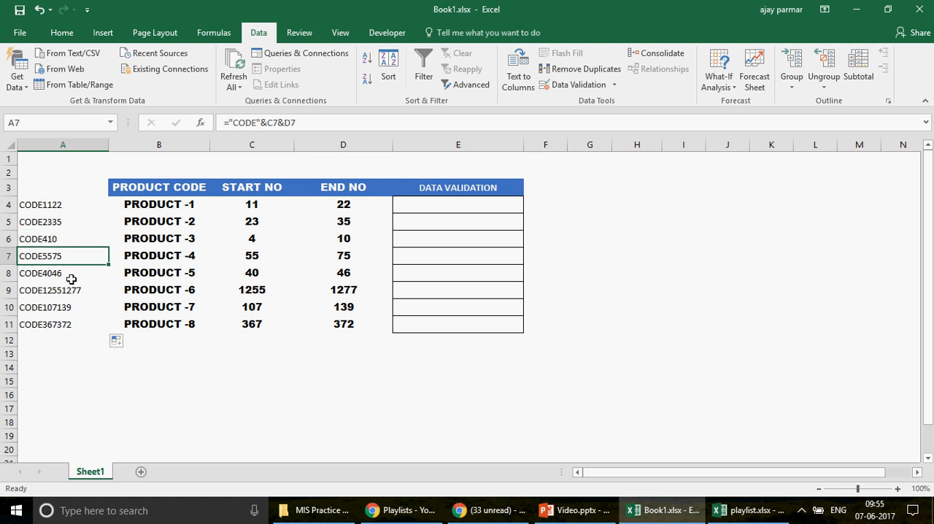
left_click(72, 276)
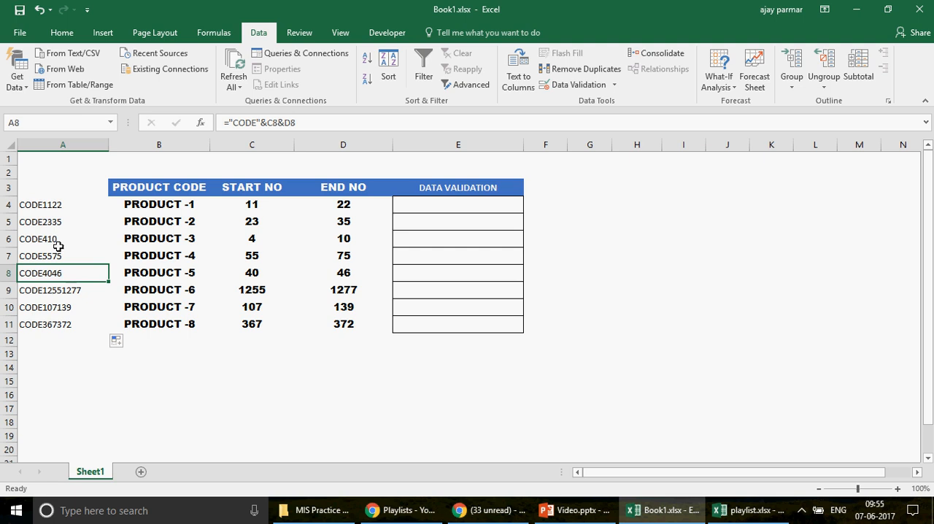
Step: Copy the codes in A4:A11 and paste them as transposed values across row 1, starting at cell I1
left_click(53, 205)
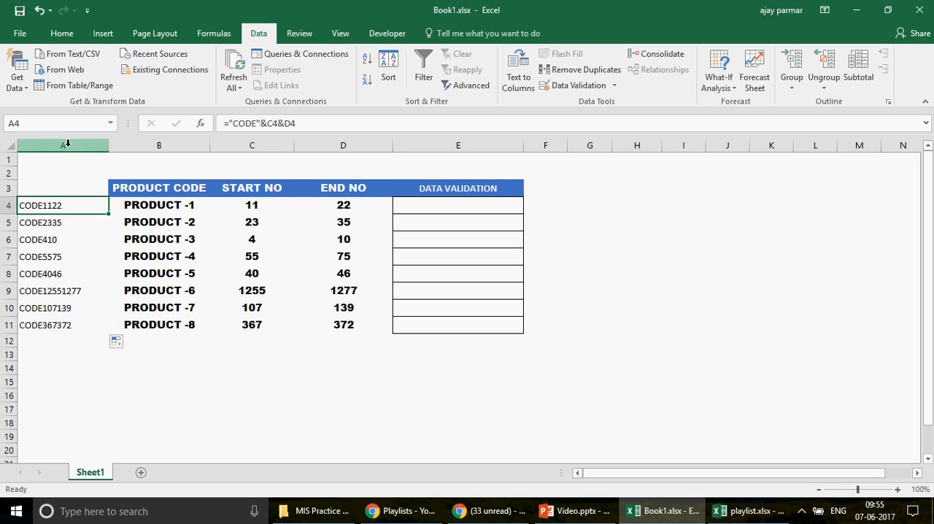
key("ctrl+shift+Down")
key("ctrl+c")
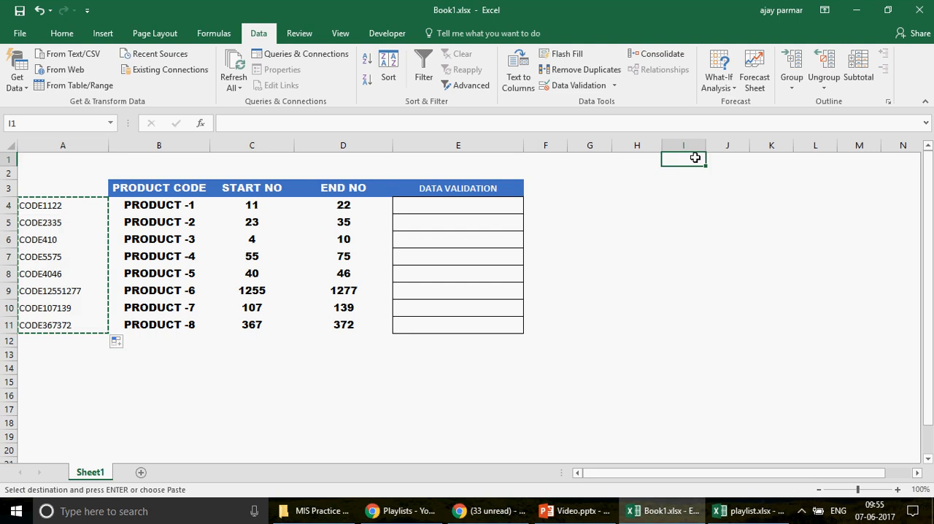
left_click(819, 491)
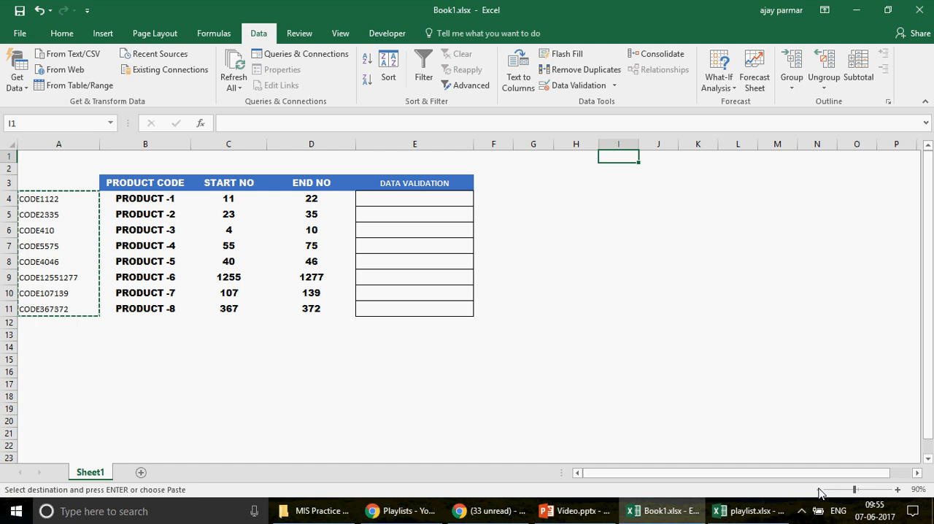
key("alt+e")
key("s")
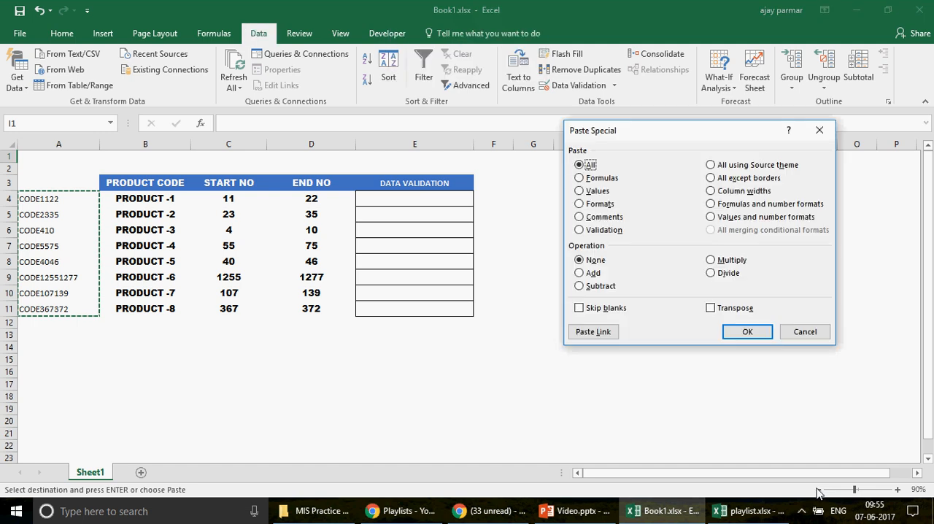
left_click(592, 191)
left_click(733, 308)
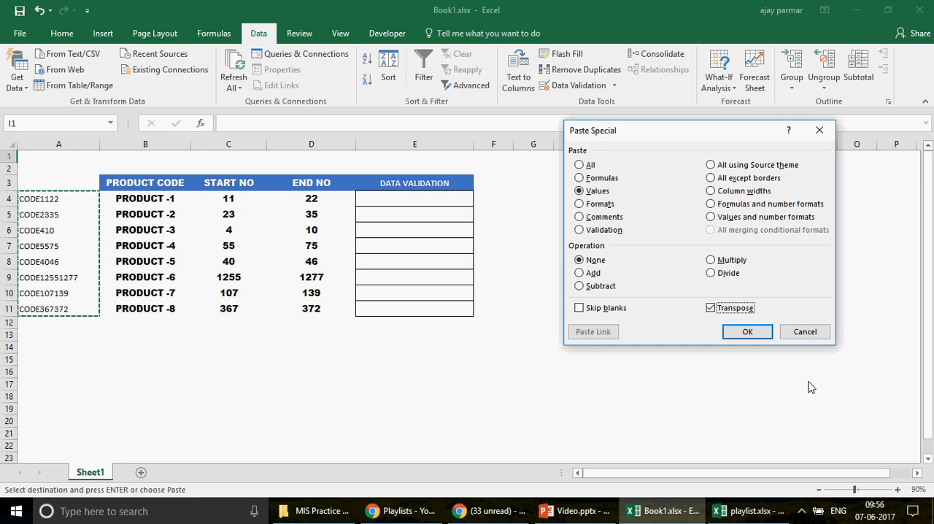
left_click(751, 338)
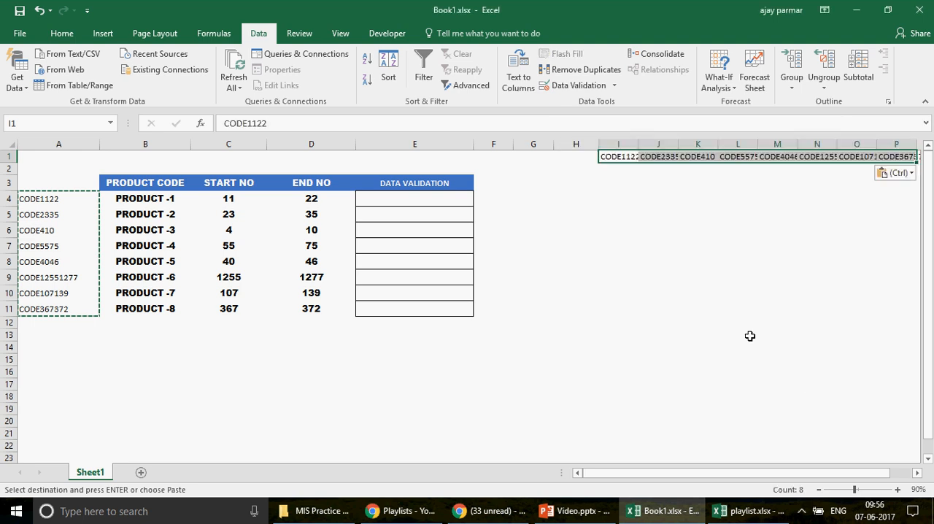
Step: Format the codes in I1:P1 with font size 8, centre alignment and cell borders
left_click(62, 34)
left_click(210, 60)
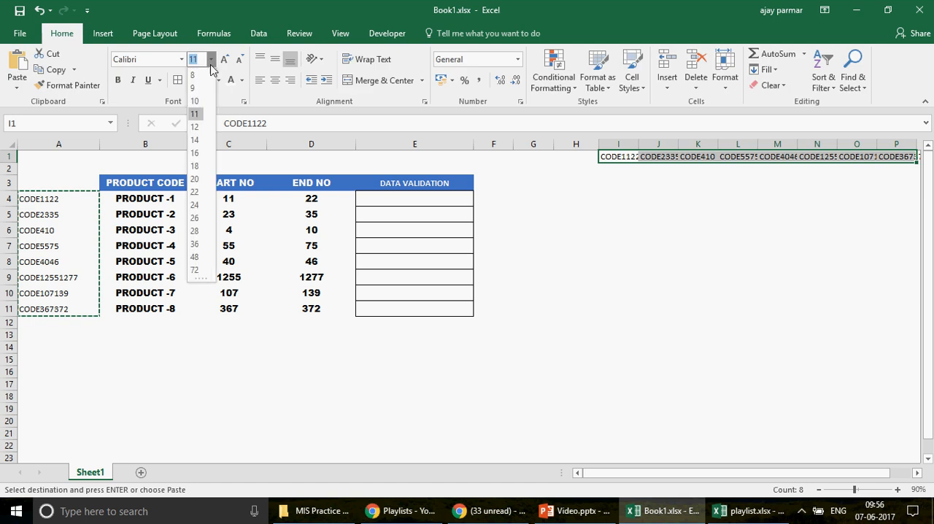
left_click(194, 77)
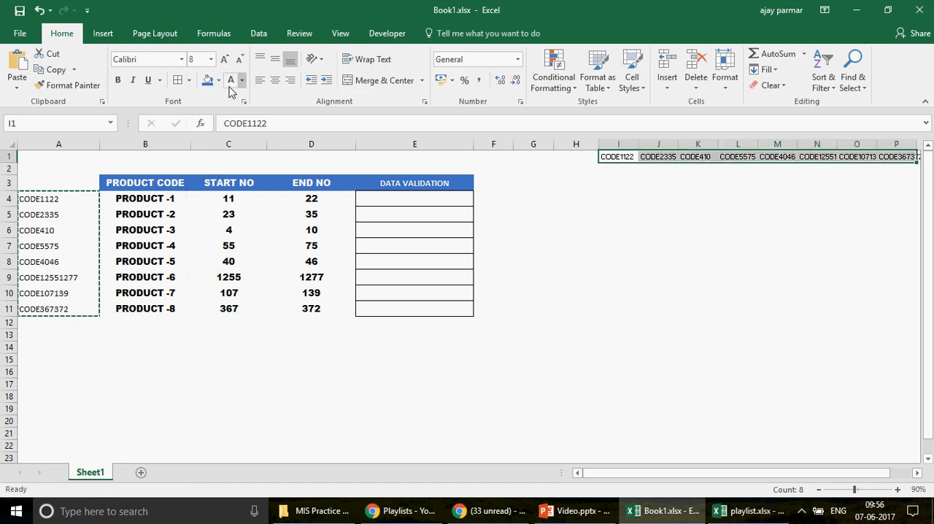
left_click(281, 83)
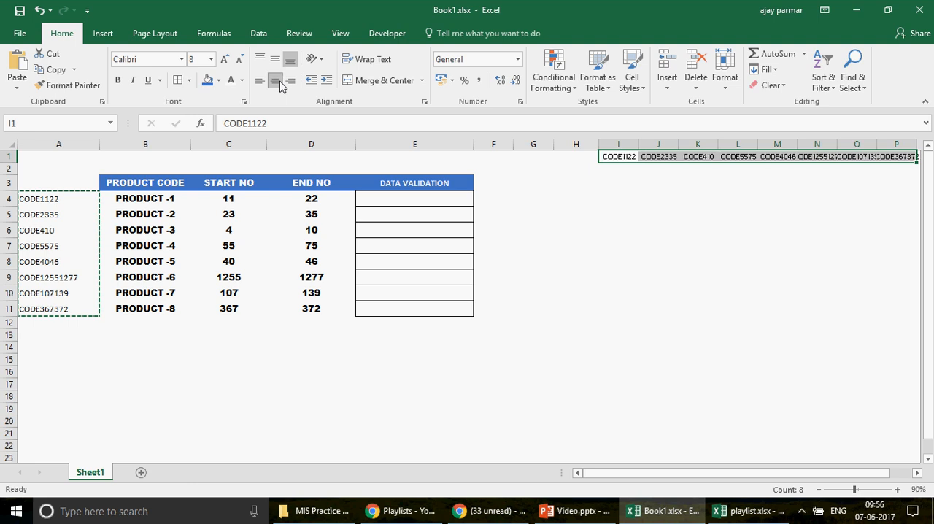
left_click(179, 81)
left_click(618, 229)
Step: AutoFit the widths of columns N, O and P to their codes in row 1
left_click_drag(756, 472, 775, 472)
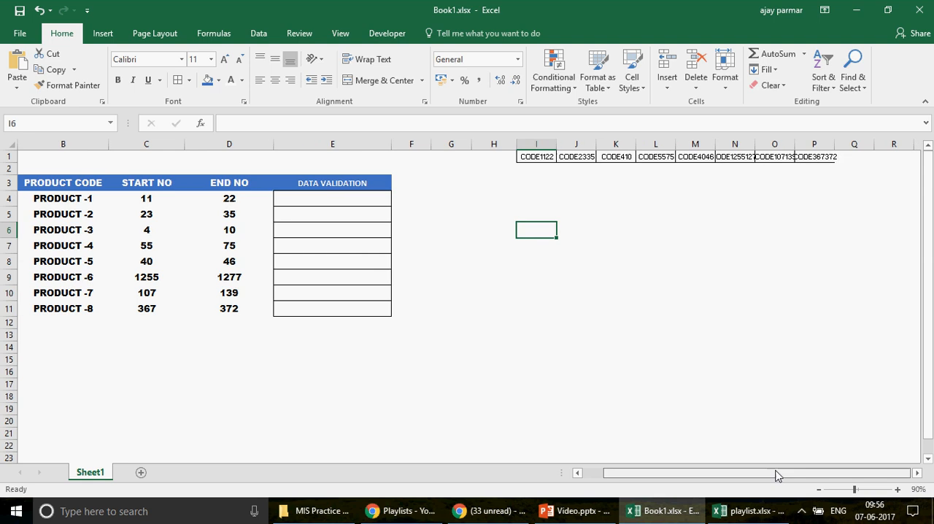
double_click(711, 145)
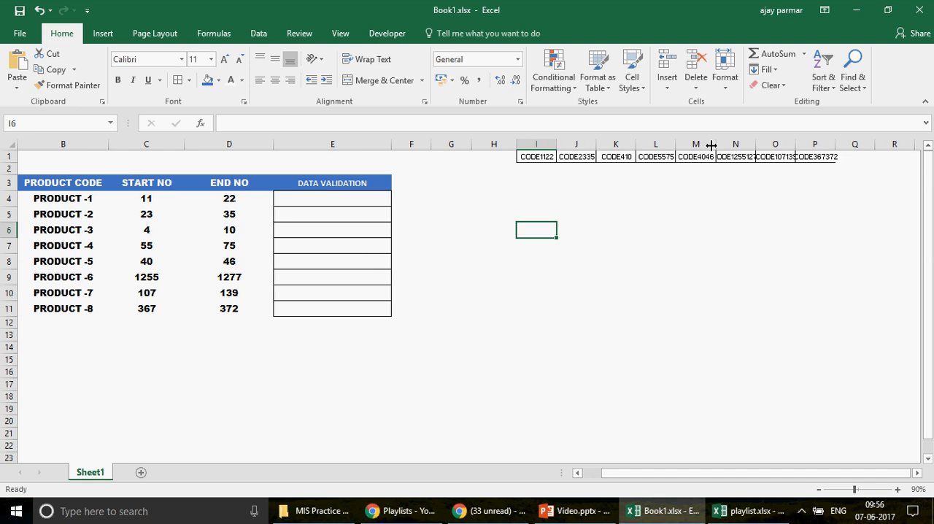
left_click_drag(755, 145, 758, 146)
double_click(758, 145)
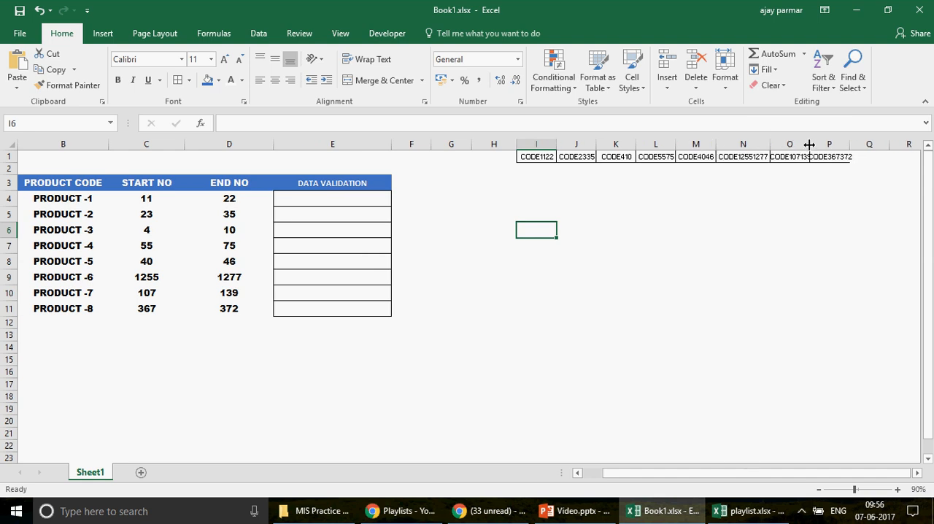
double_click(809, 145)
double_click(856, 144)
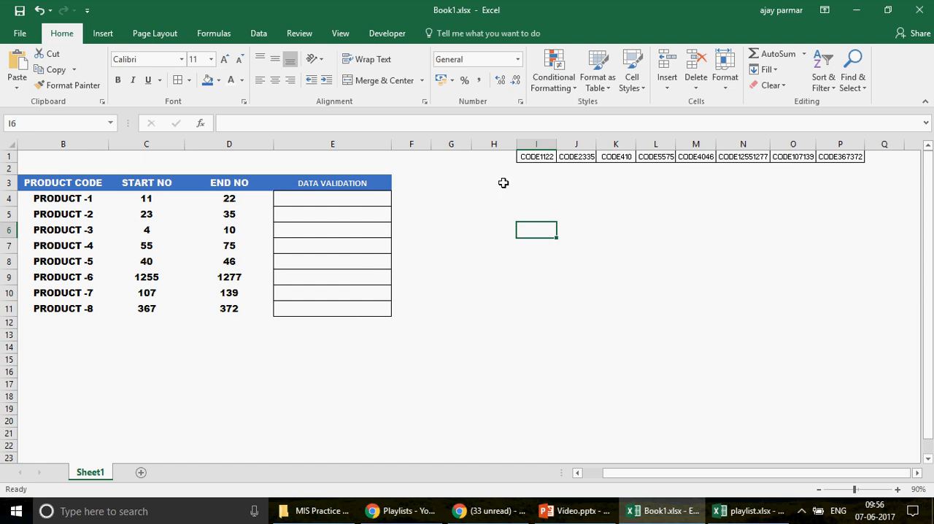
Step: Enter the start numbers 11, 23, 4, 55, 40, 1255 and 107 under their codes in I2:O2
left_click(541, 168)
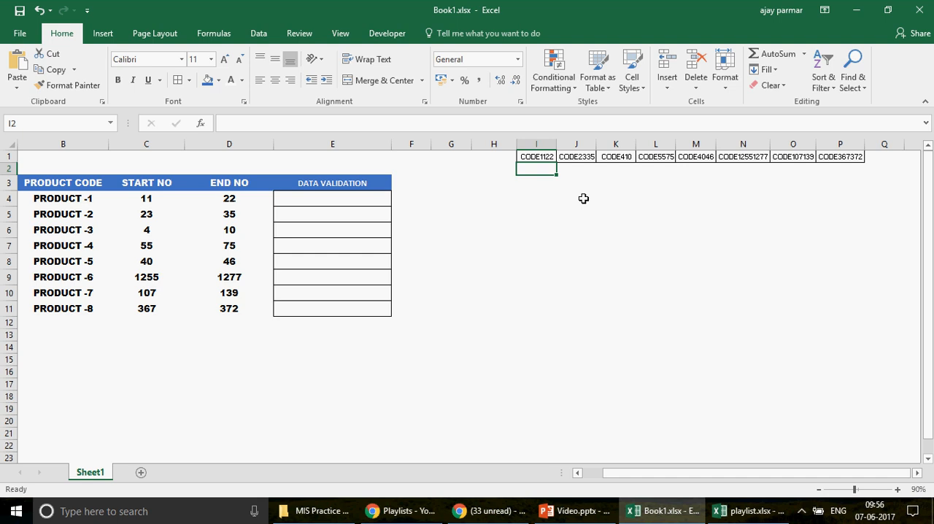
type("11")
key("ctrl+Return")
key("Tab")
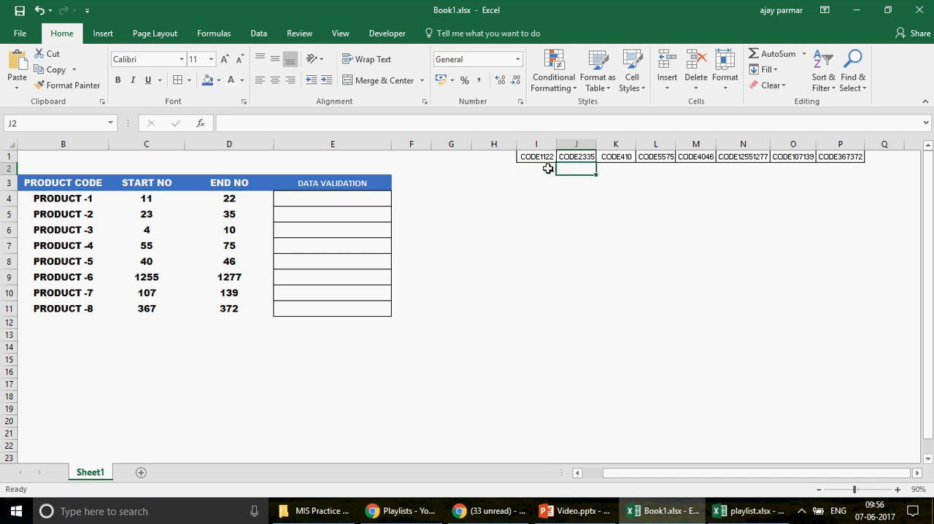
type("23")
key("Tab")
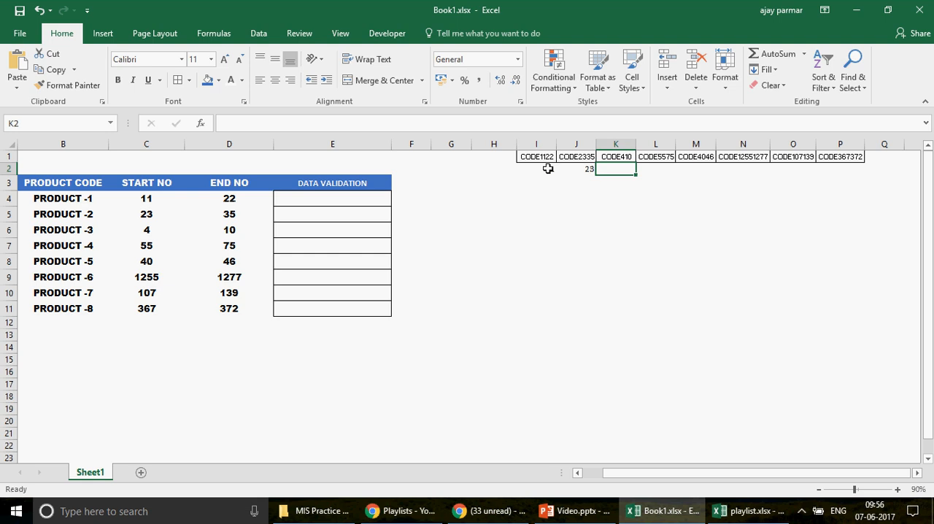
type("4")
key("Tab")
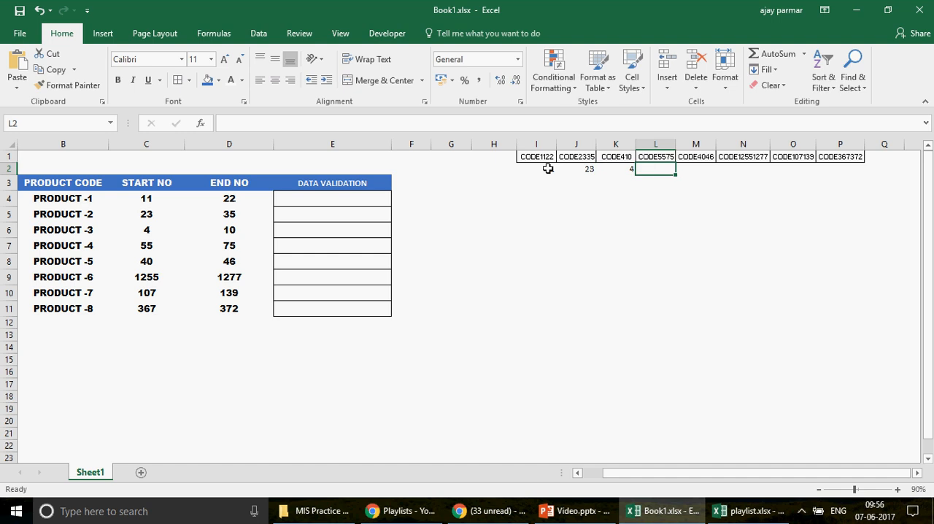
type("55")
key("Tab")
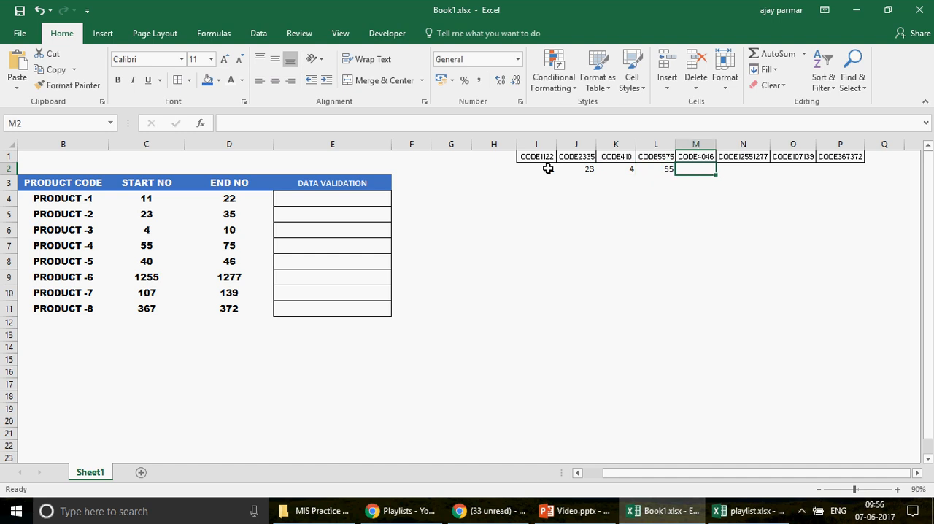
type("40")
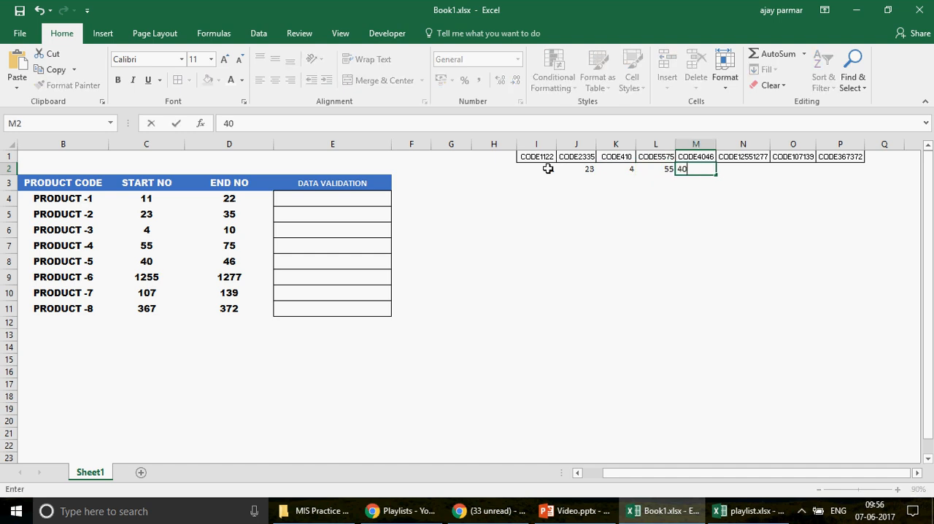
key("Tab")
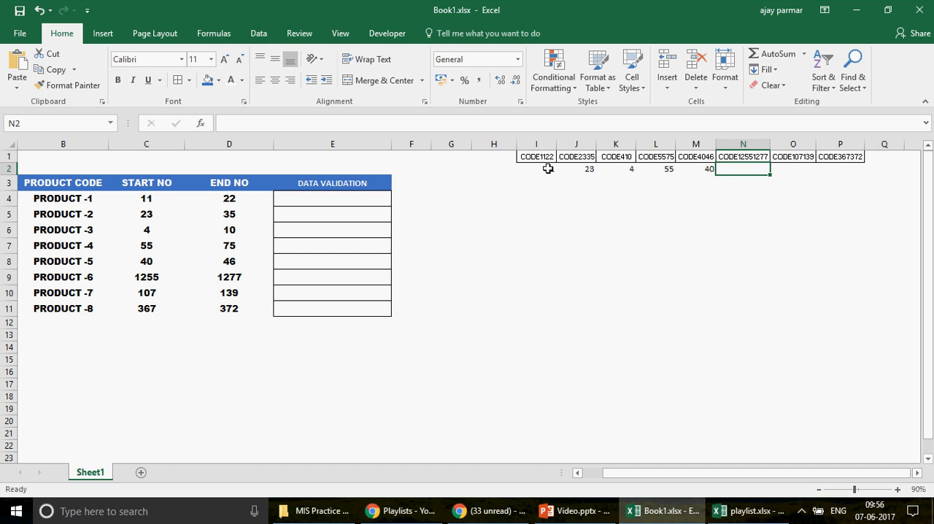
type("1255")
key("Tab")
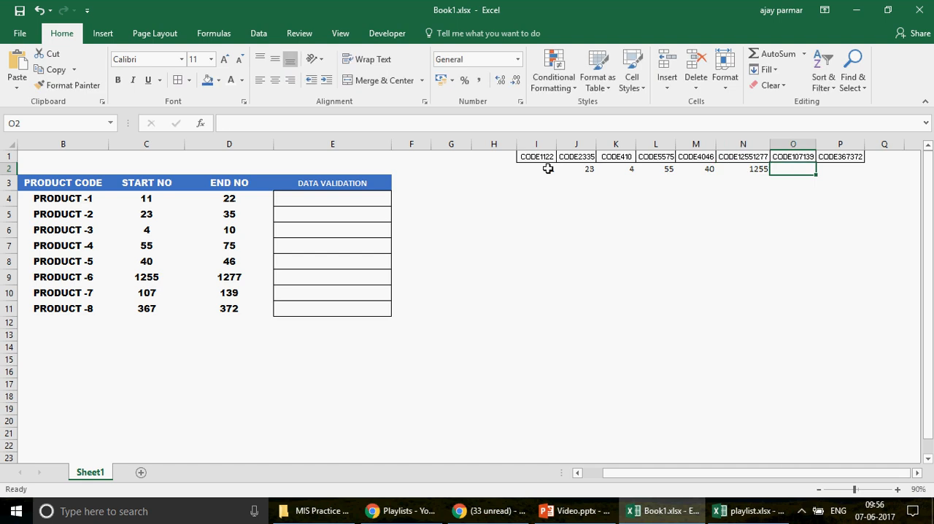
type("10")
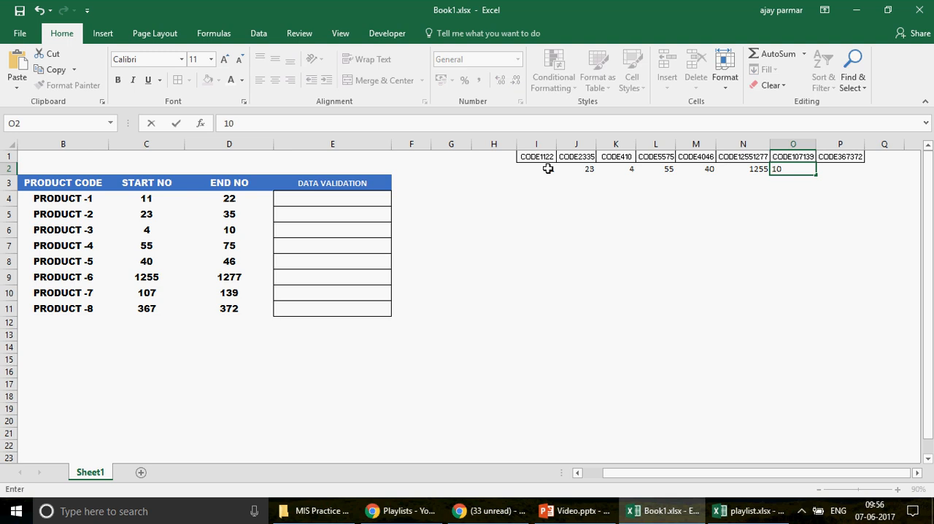
type("7")
key("Return")
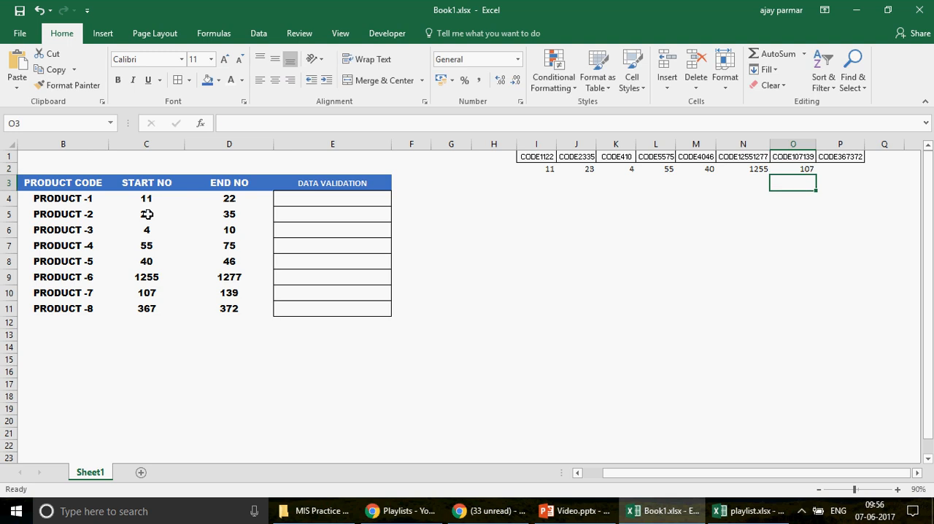
Step: Copy the start numbers in C4:C11 and paste them transposed across row 2, starting at cell I2
left_click(142, 194)
key("ctrl+shift+Down")
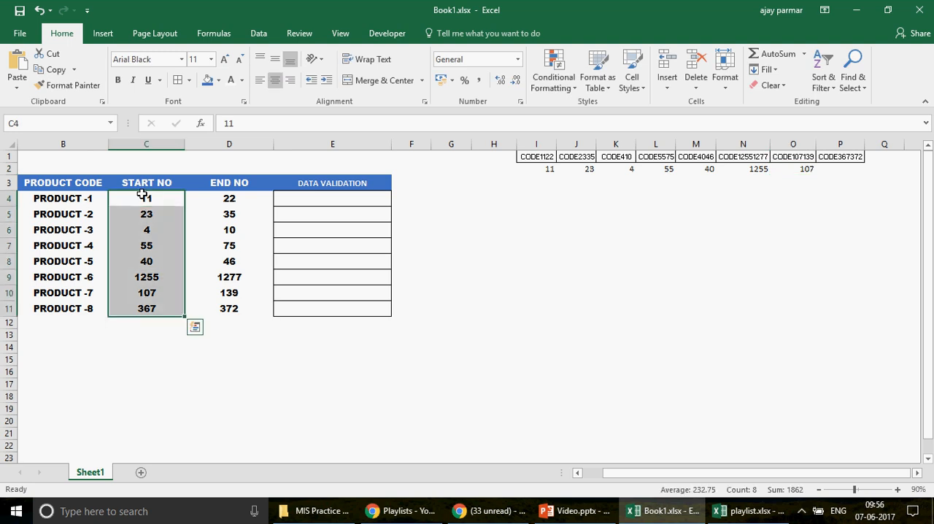
key("ctrl+c")
left_click(530, 170)
key("alt+e")
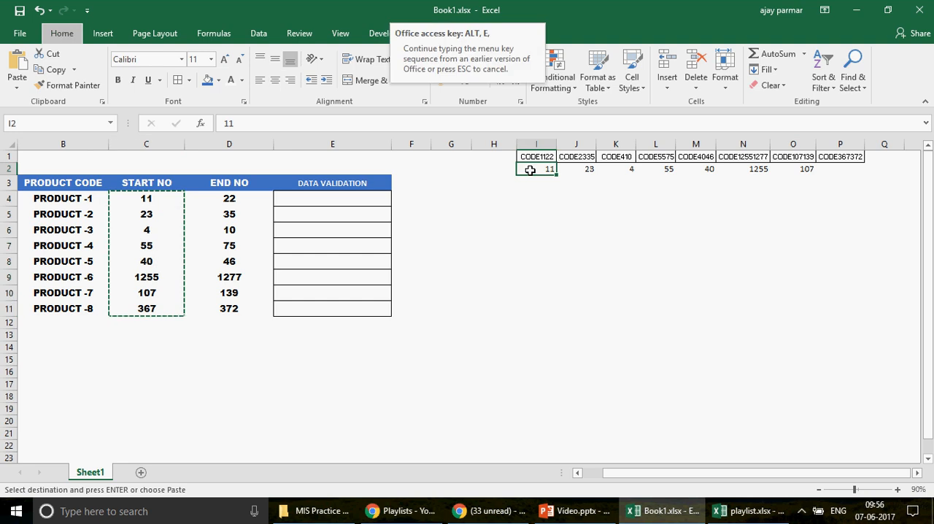
key("s")
key("e")
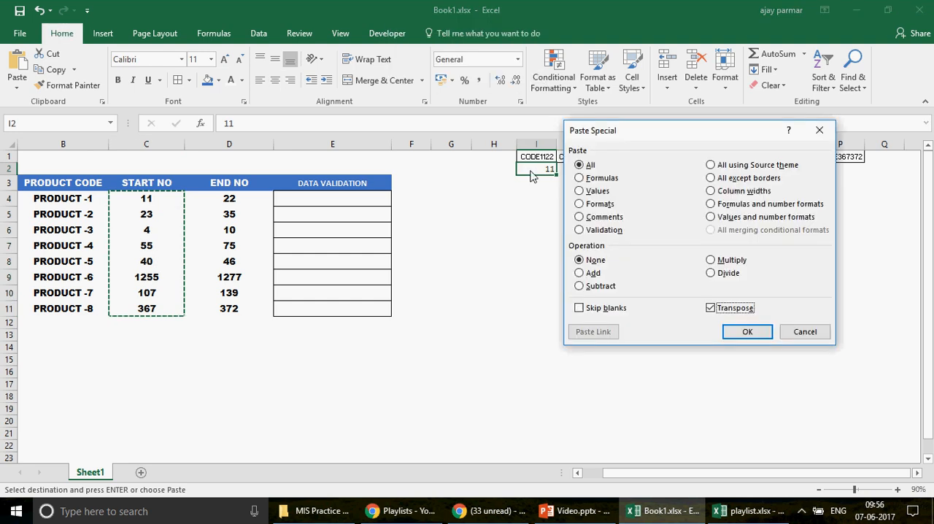
key("Return")
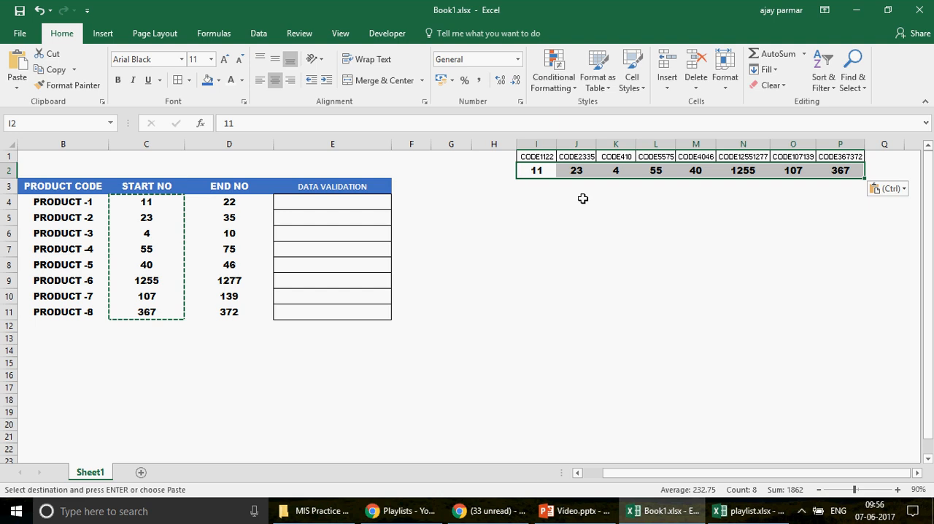
Step: Enter the formula =I2+1 in I3, filled across to P3, and centre the cells in I3:P3
key("Down")
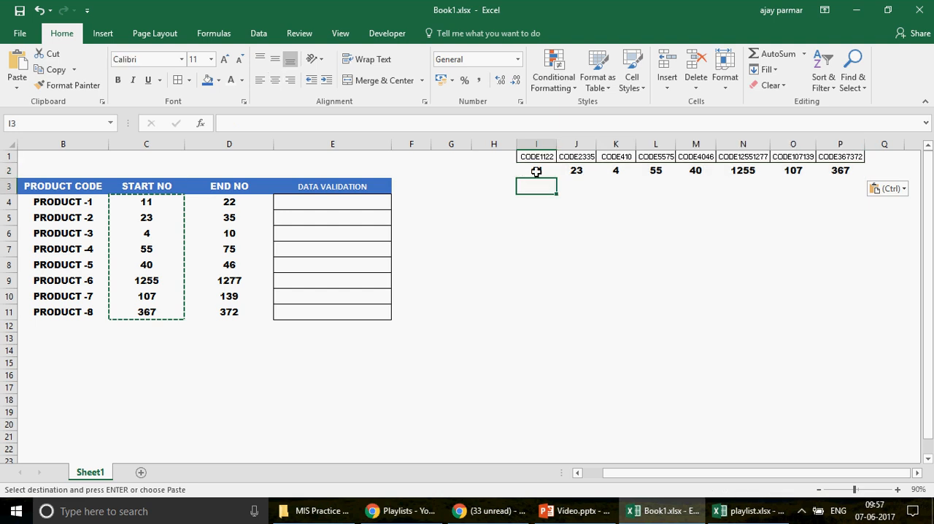
type("=")
key("Up")
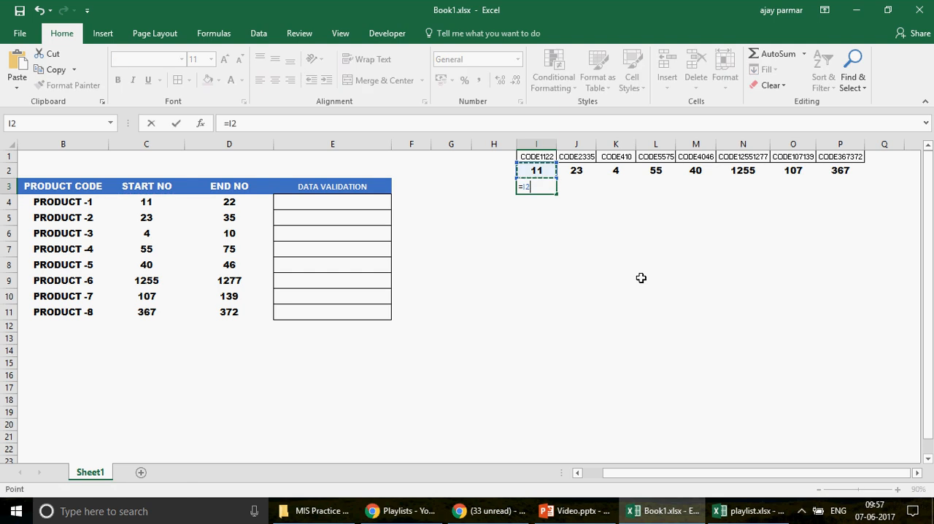
type("+1")
key("ctrl+Return")
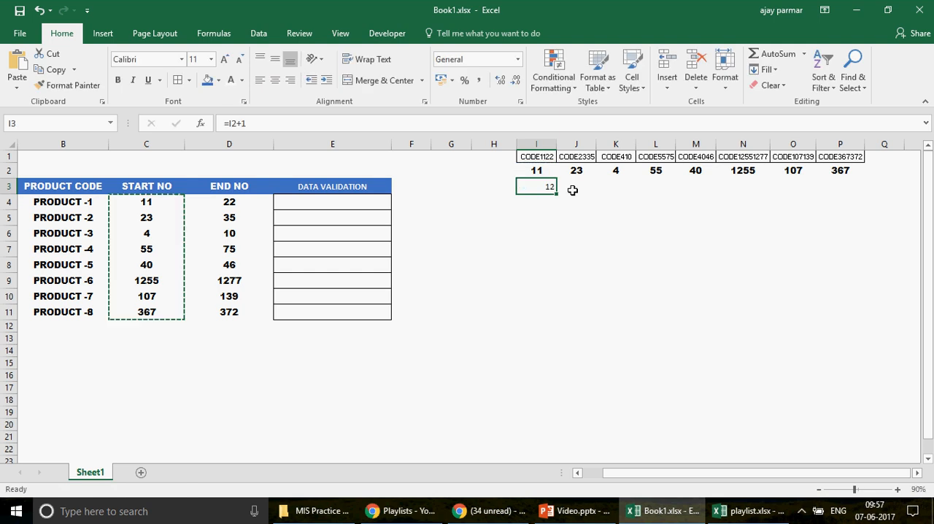
left_click_drag(557, 191, 854, 199)
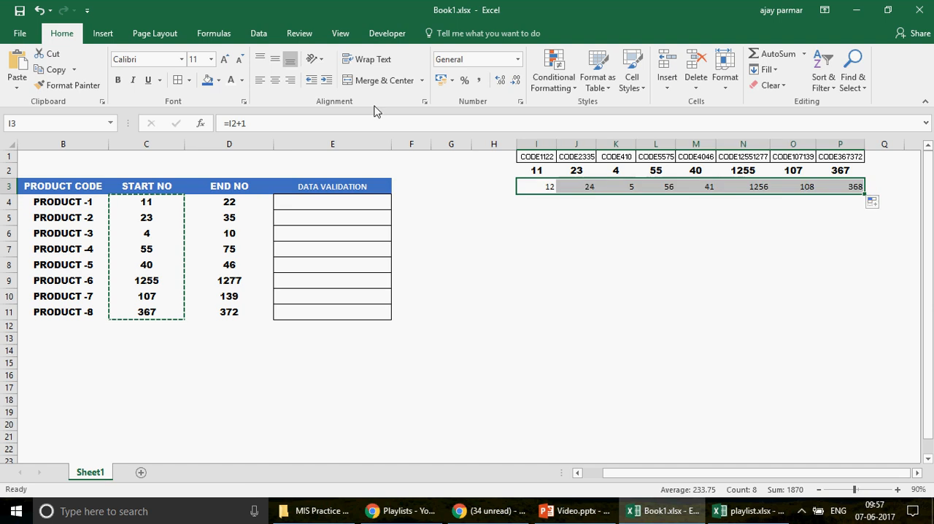
left_click(274, 81)
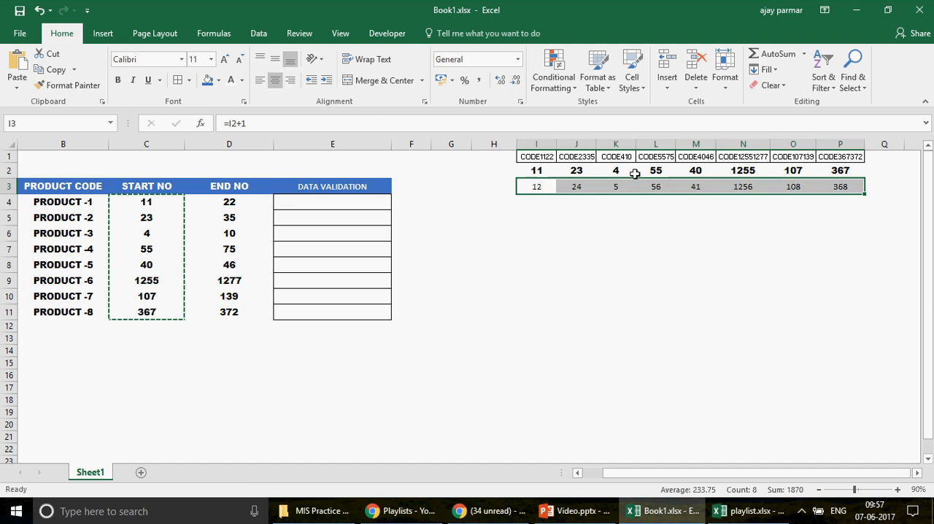
Step: Fill the formulas in I3:P3 down to row 18 to extend the number list under every code
left_click(544, 183)
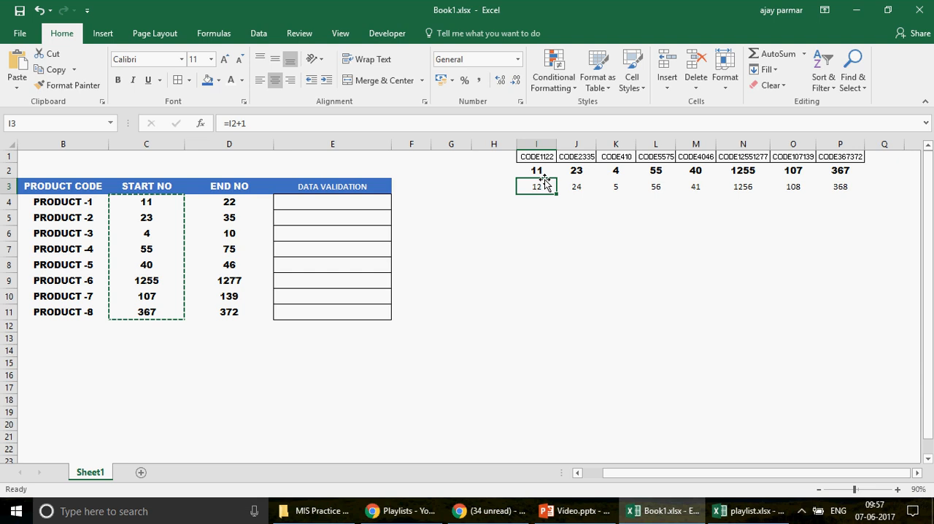
key("shift+Right")
key("shift+Right")
key("shift+Right")
key("shift+Right")
key("shift+Right")
key("shift+Right")
key("shift+Right")
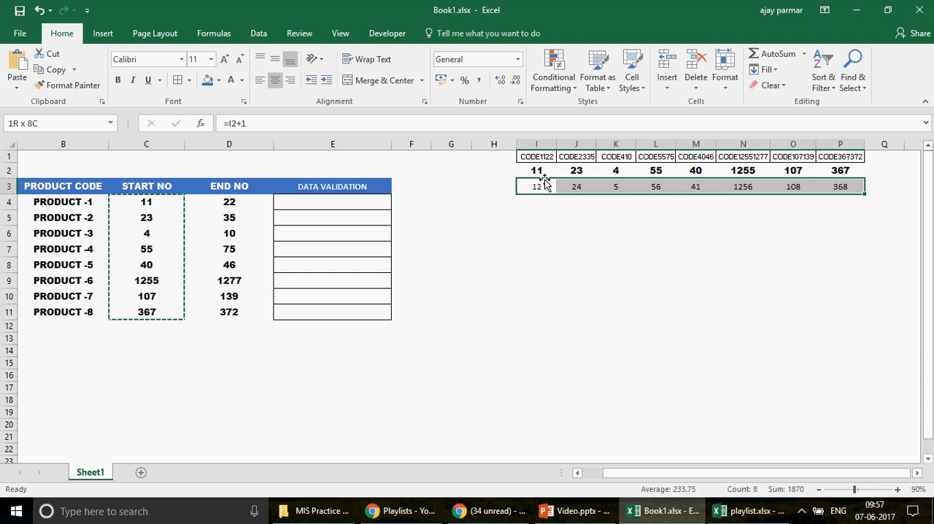
left_click_drag(803, 194, 875, 362)
left_click(535, 186)
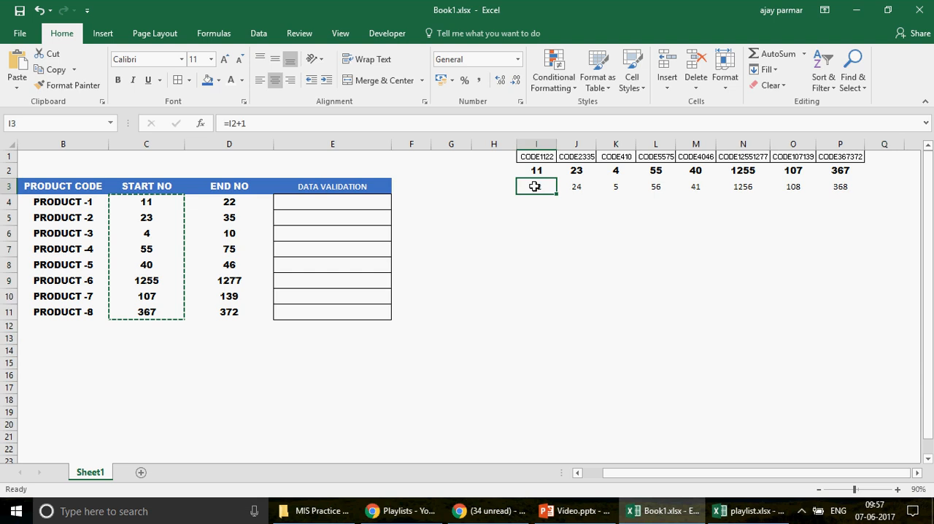
left_click_drag(535, 186, 855, 187)
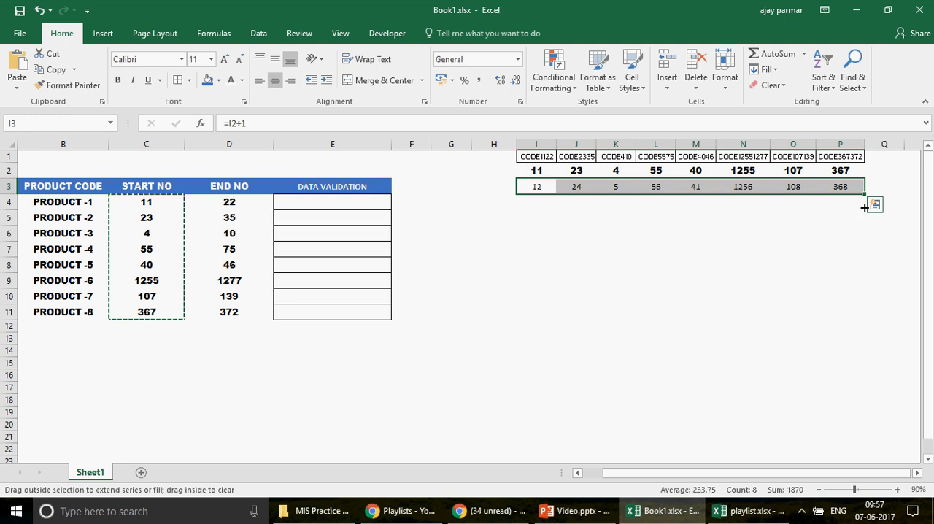
left_click_drag(864, 208, 873, 403)
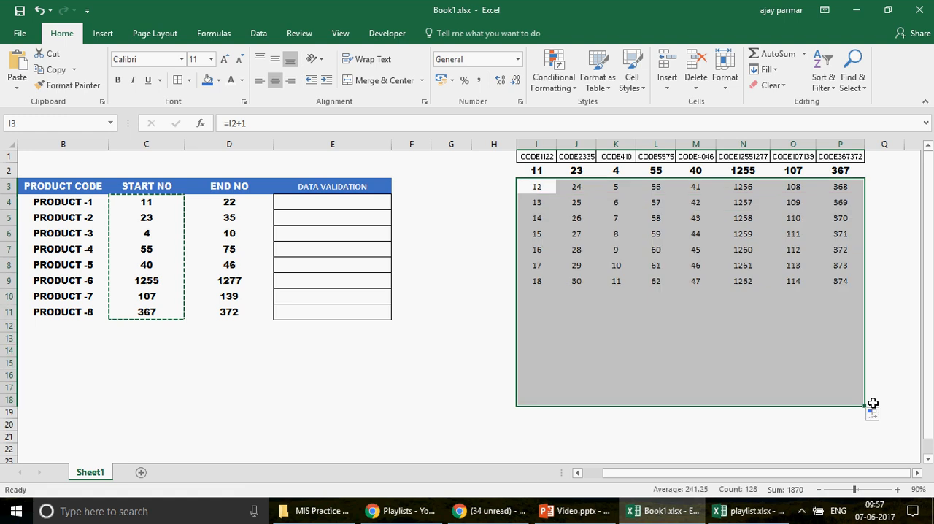
Step: Clear the numbers beyond 22 in I14:I18 under CODE1122 and undo the deletion
left_click(535, 189)
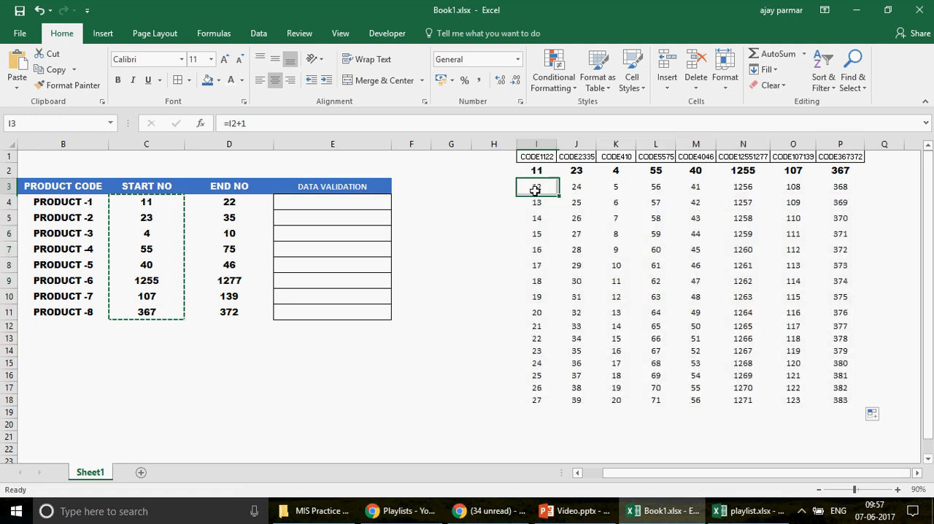
key("Down")
key("Down")
key("Down")
key("Down")
key("Down")
key("Down")
key("Down")
key("Down")
key("Down")
key("Down")
key("Down")
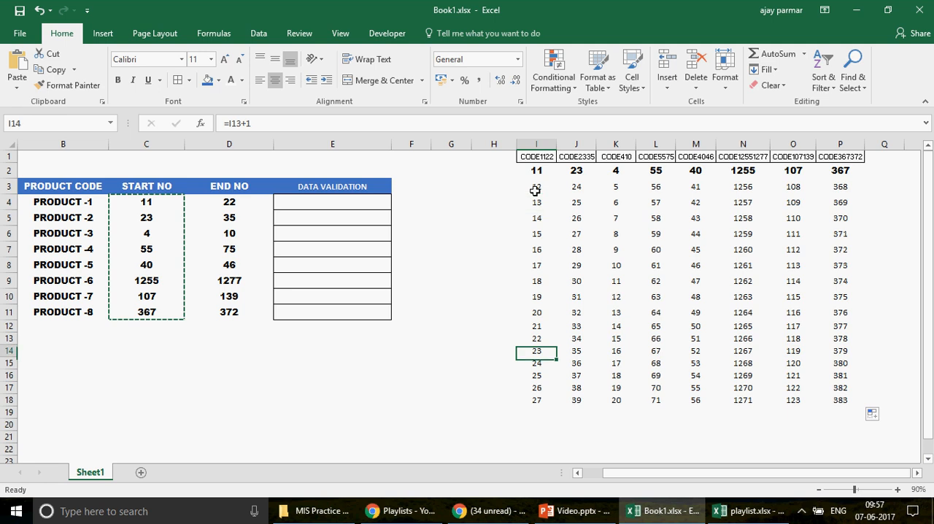
key("ctrl+shift+Down")
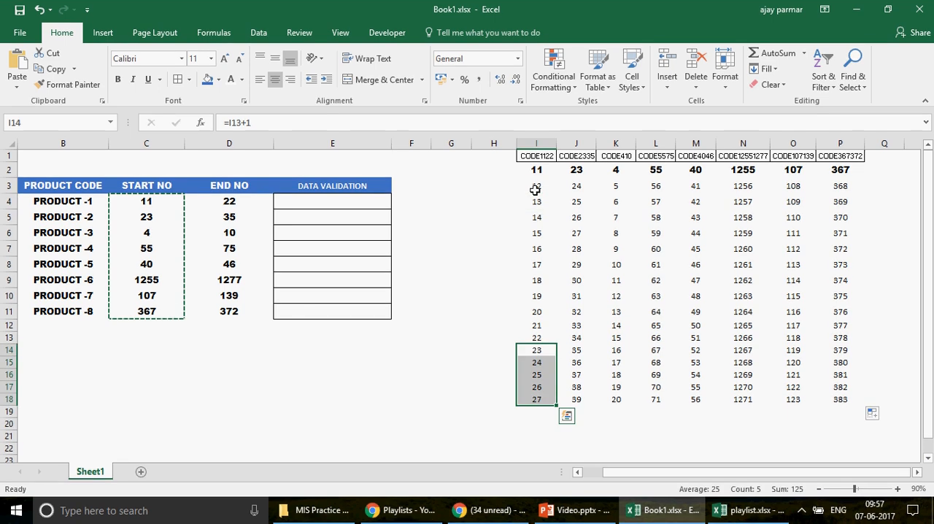
key("Delete")
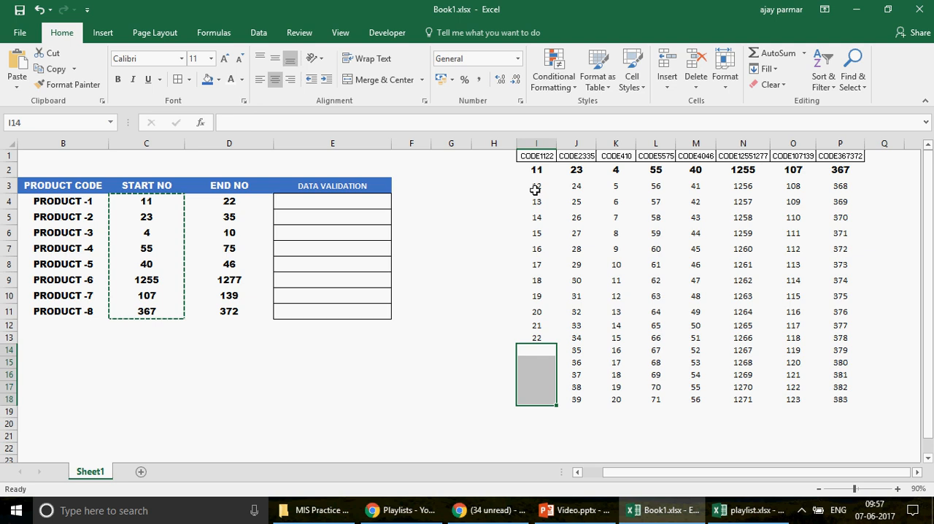
key("ctrl+z")
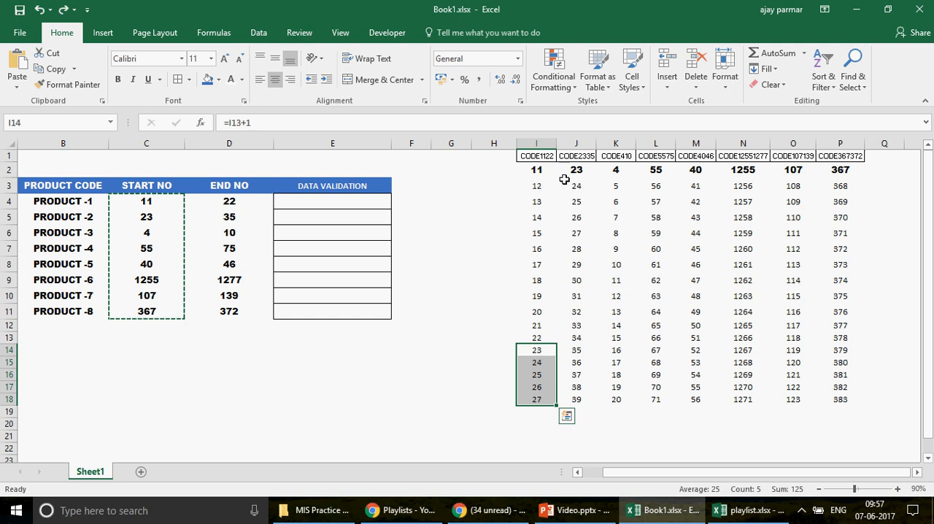
left_click(540, 185)
key("shift+Right")
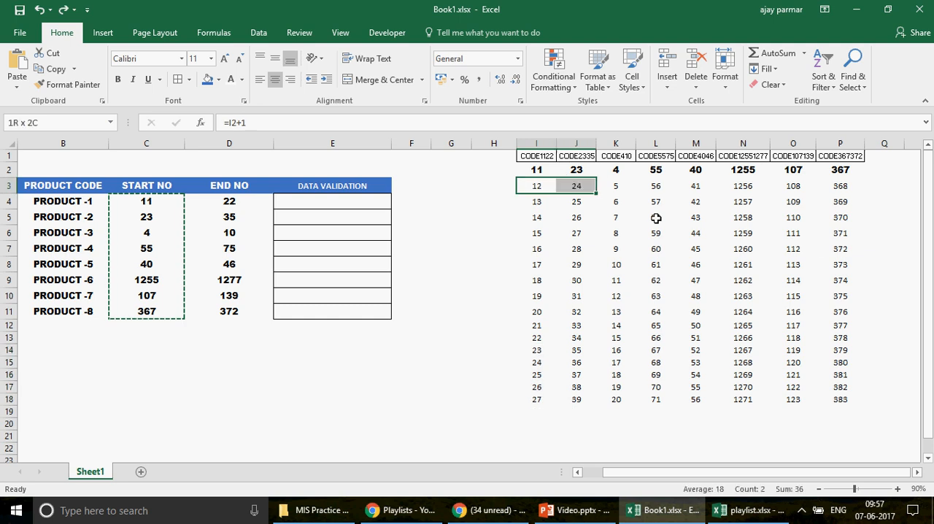
key("ctrl+shift+Right")
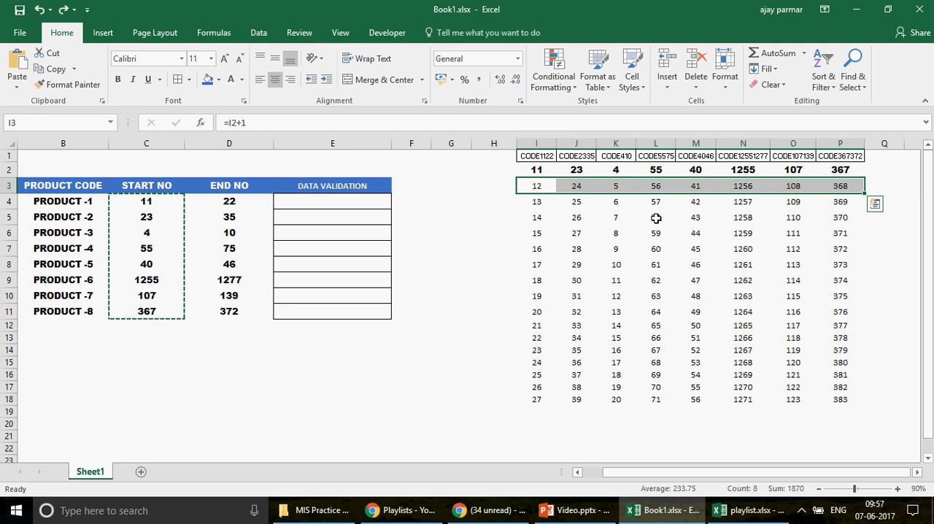
left_click(438, 157)
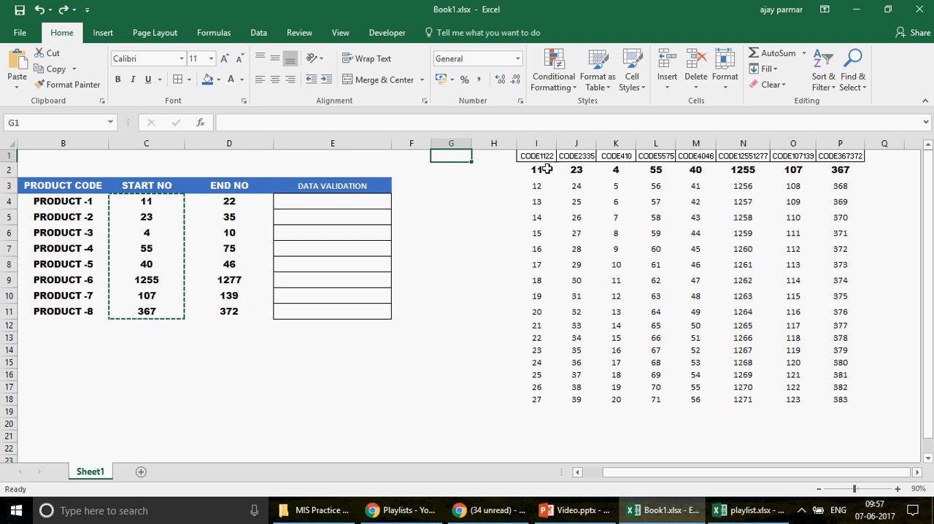
left_click(534, 171)
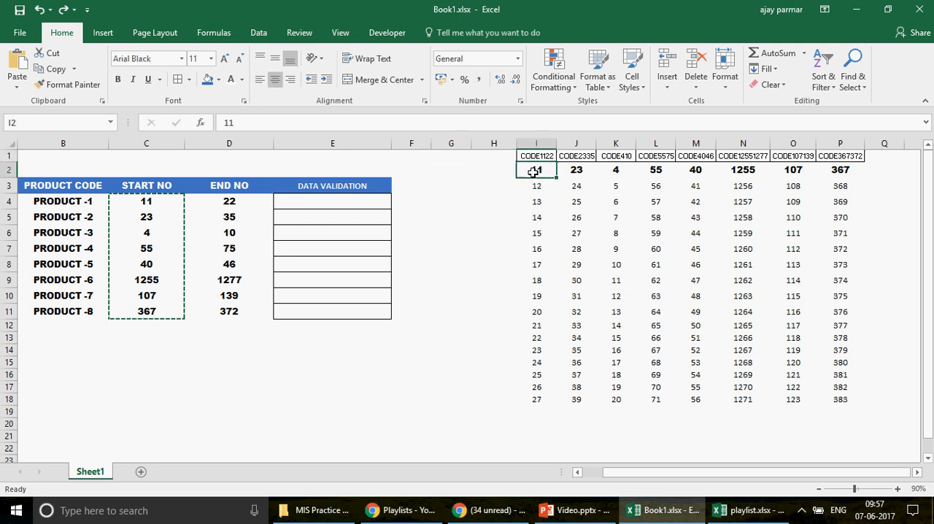
key("ctrl+shift+Down")
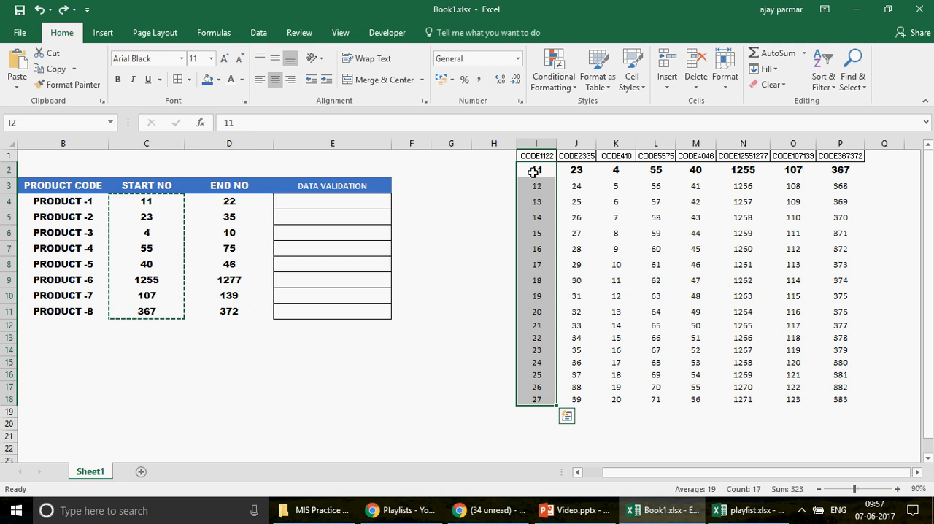
left_click(533, 171)
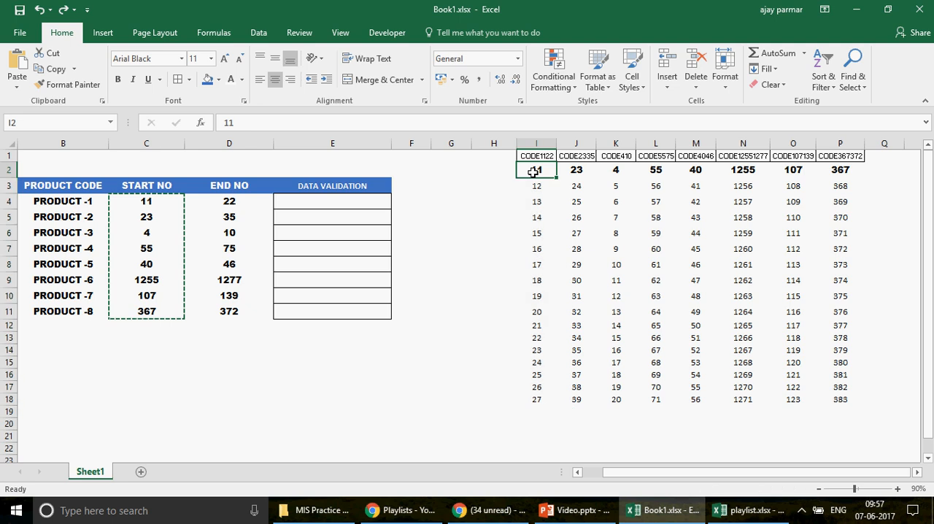
Step: Compare the CODE1122 number list with the PRODUCT -1 end number in D4 and select the excess numbers in I14:I18
key("Down")
key("Down")
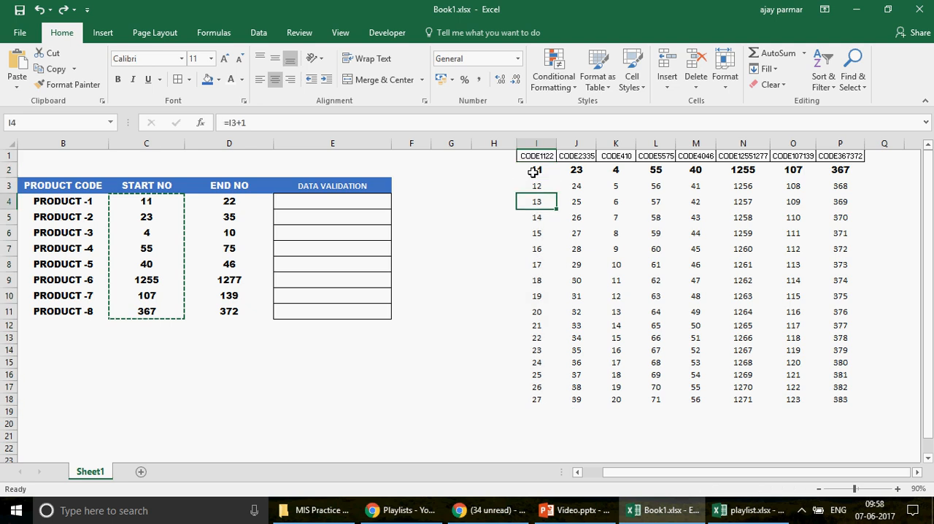
key("Down")
key("Down")
key("Down")
key("Down")
key("Down")
key("Down")
key("Down")
key("Down")
key("Down")
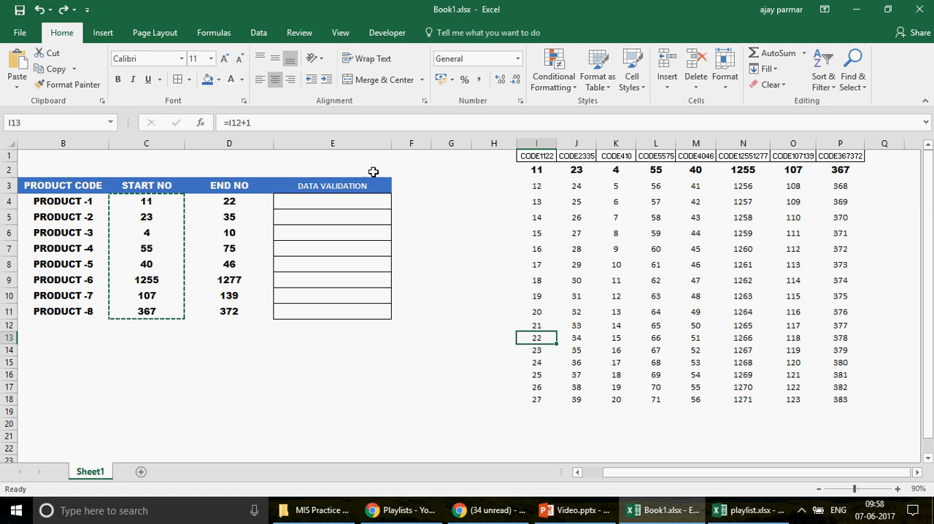
left_click(245, 198)
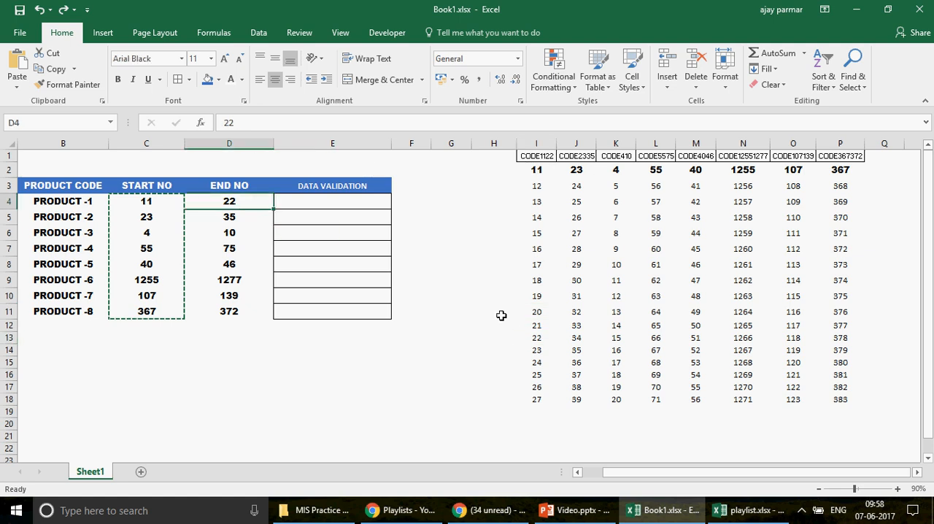
left_click(537, 337)
key("Down")
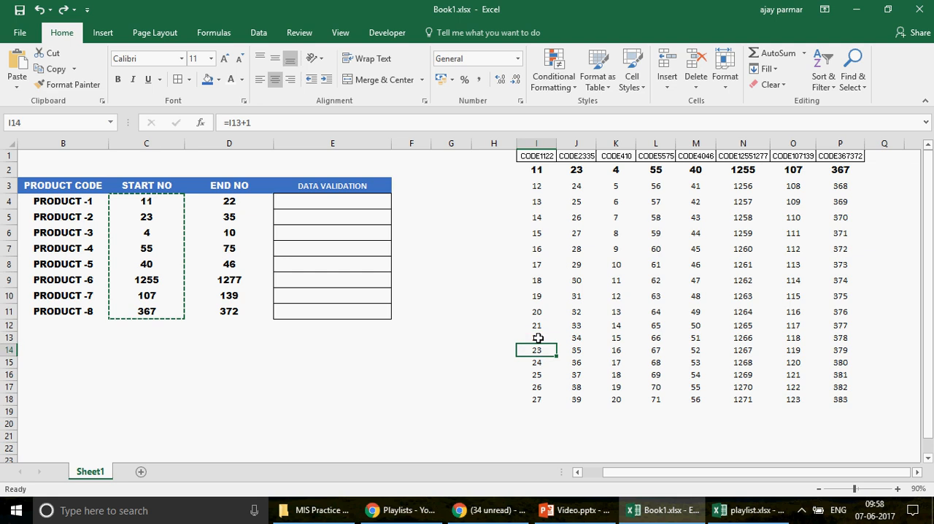
key("ctrl+shift+Down")
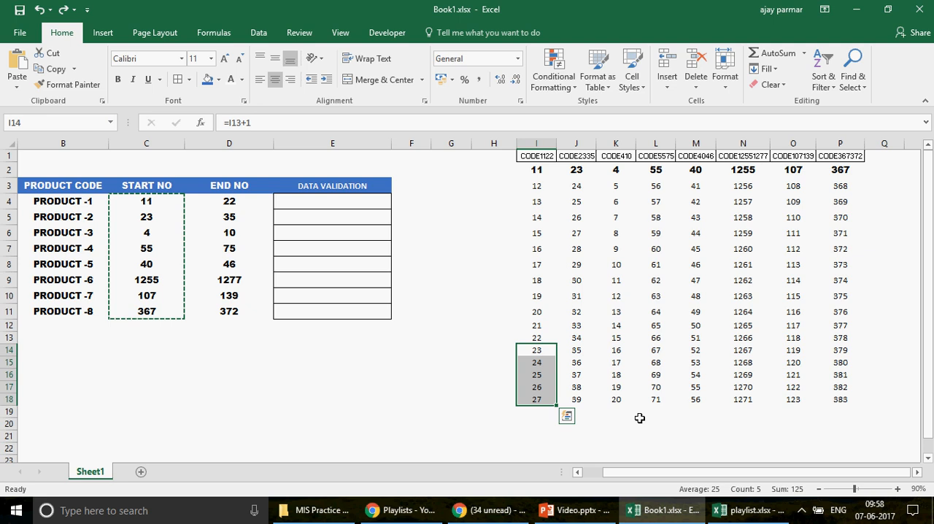
key("ctrl+z")
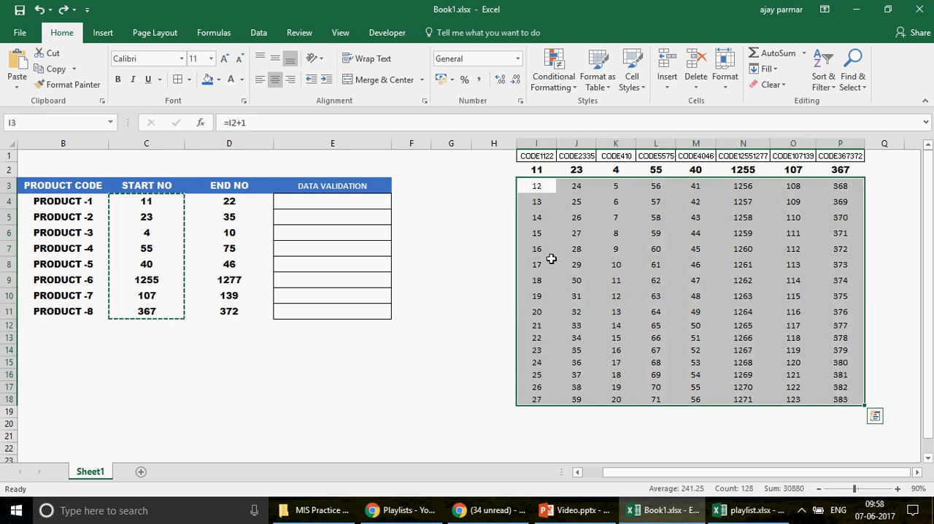
Step: Clear the plain increment formulas from I3:P18, keeping the start numbers in row 2
left_click(534, 187)
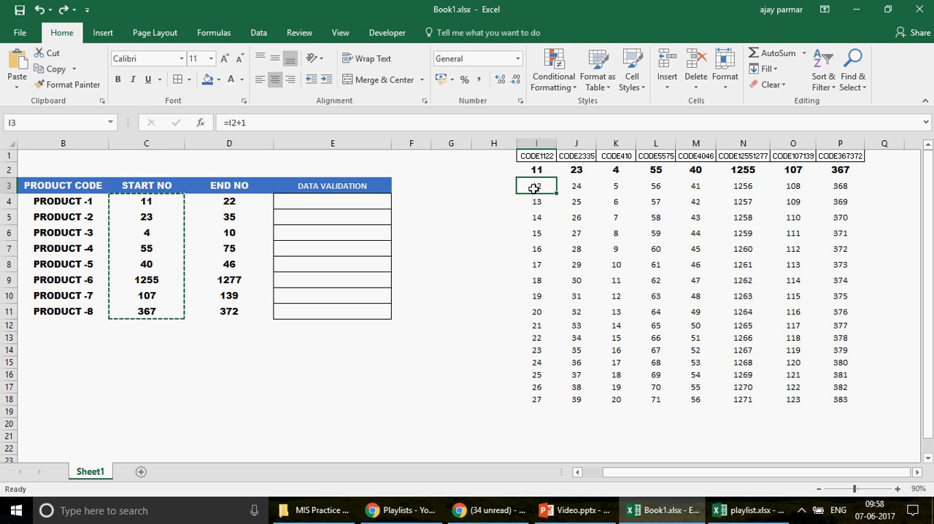
left_click(536, 170)
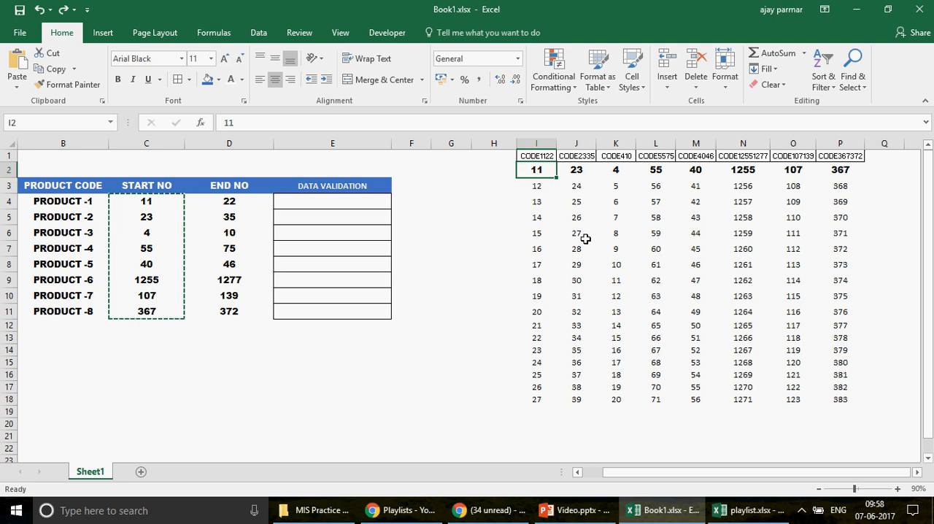
key("shift+Right")
key("shift+Right")
key("shift+Right")
key("shift+Right")
key("shift+Right")
key("shift+Right")
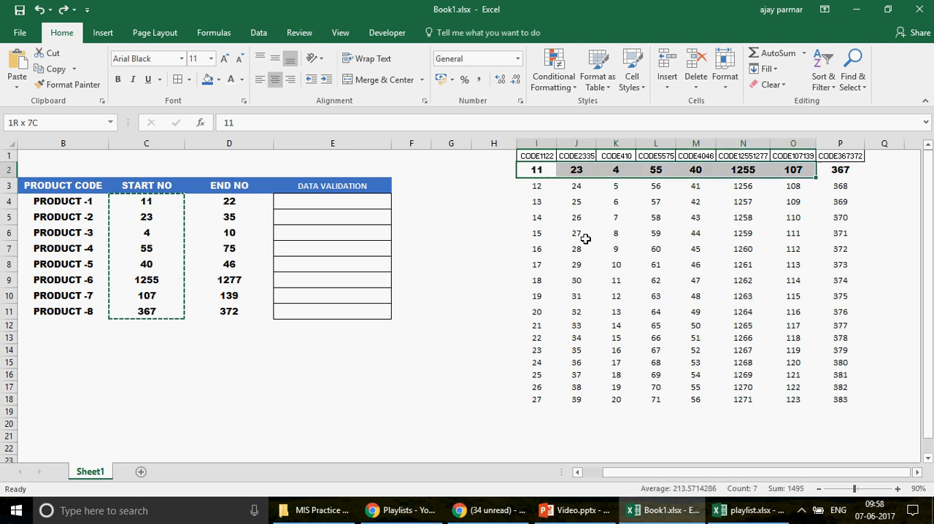
key("shift+Right")
key("Down")
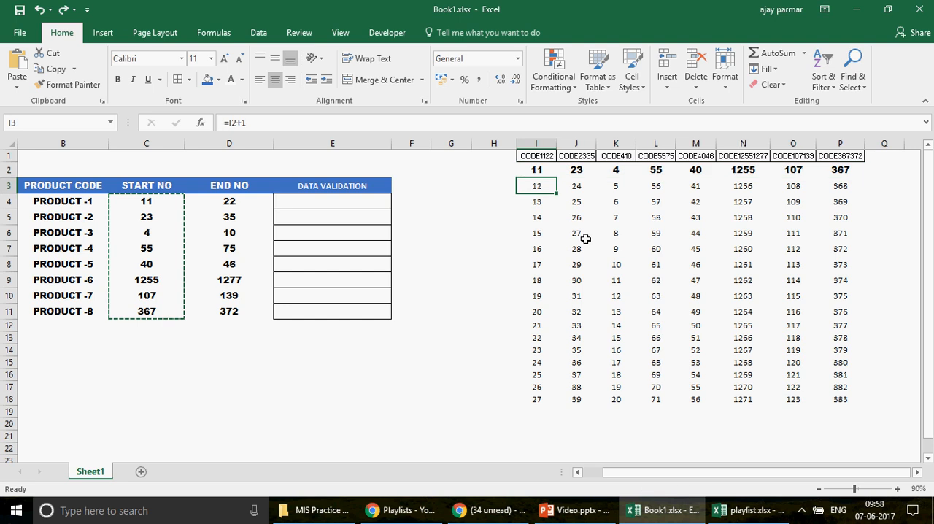
key("ctrl+shift+Right")
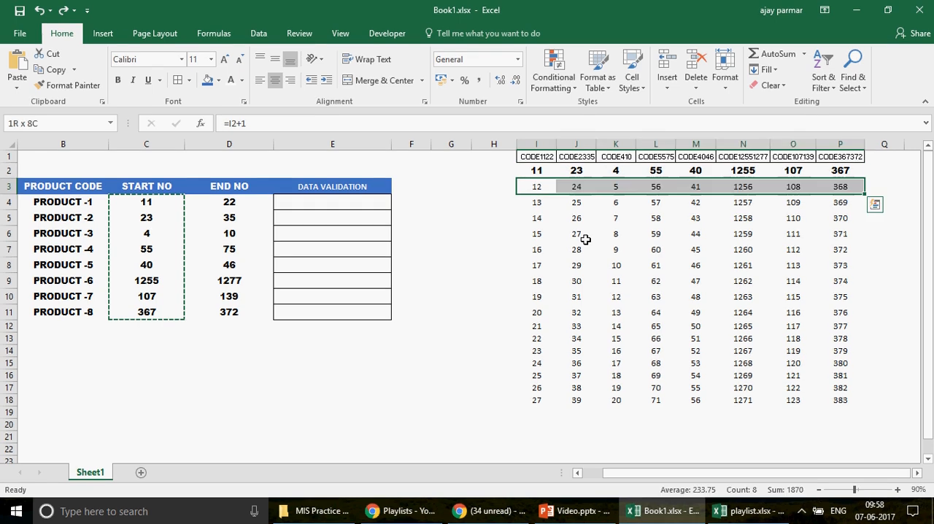
key("ctrl+shift+Down")
key("Delete")
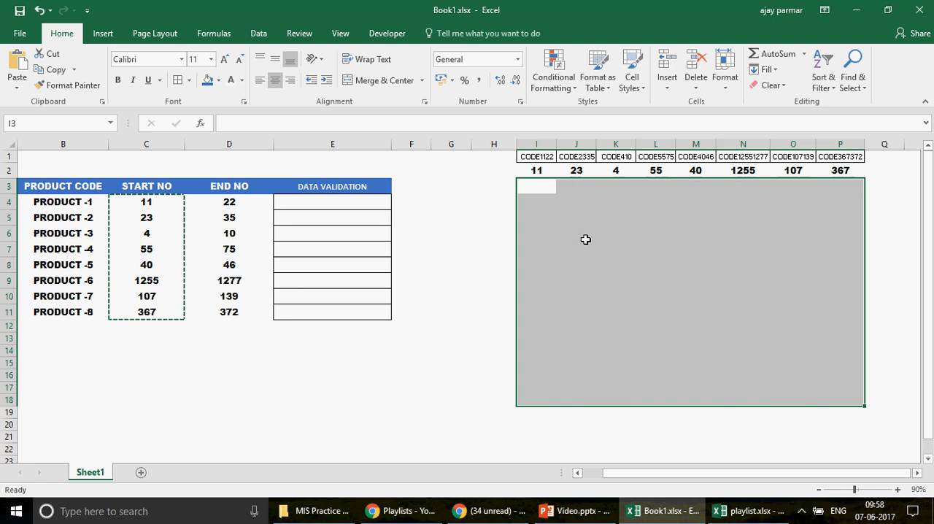
Step: Enter the formula =IF(I2+1<=D4,I2+1,"") in I3 to stop the list at the end number
key("shift+BackSpace")
type("=IF")
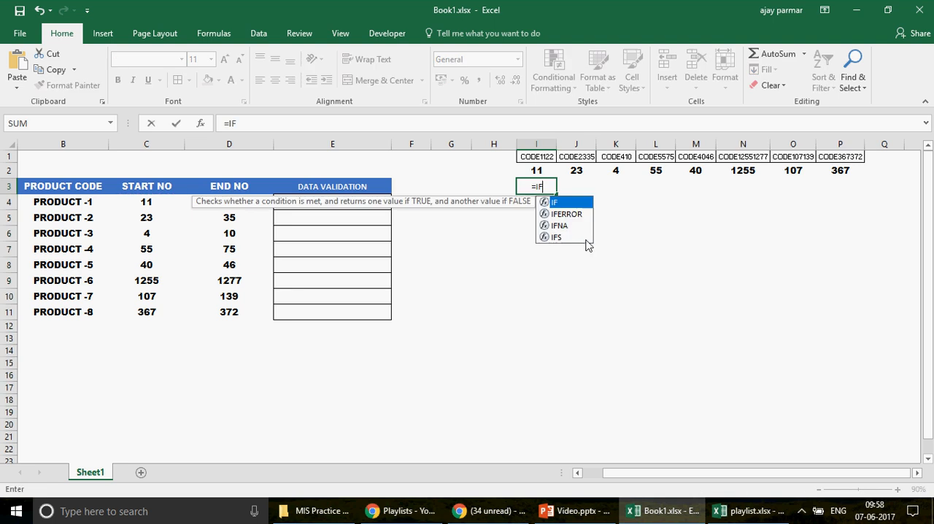
type("(")
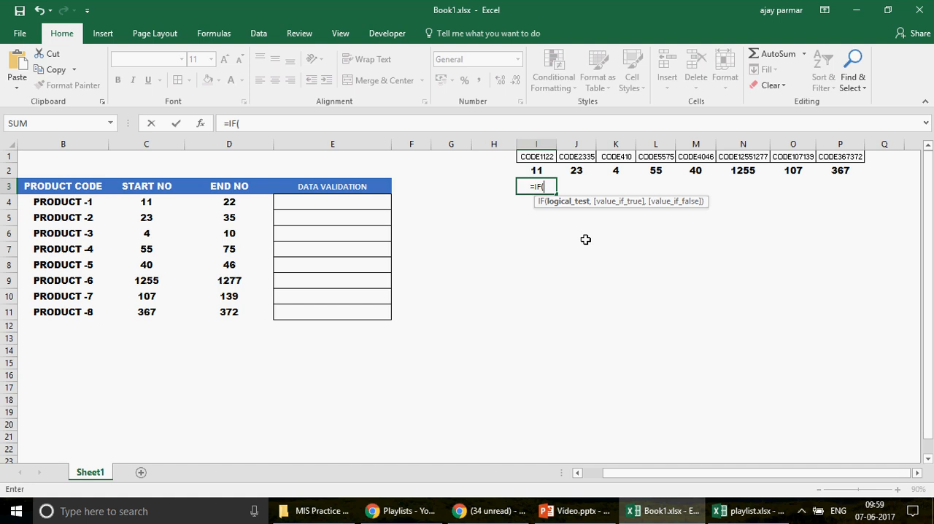
left_click(538, 169)
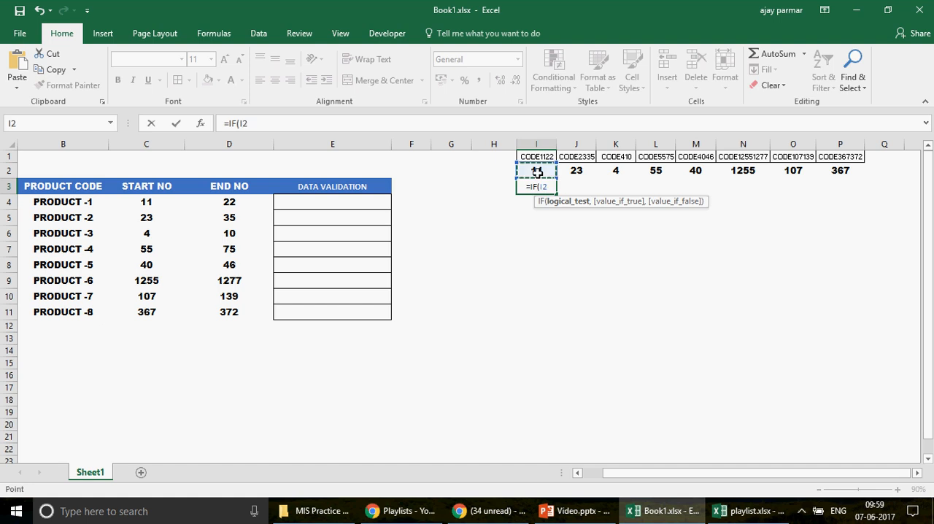
type("+1")
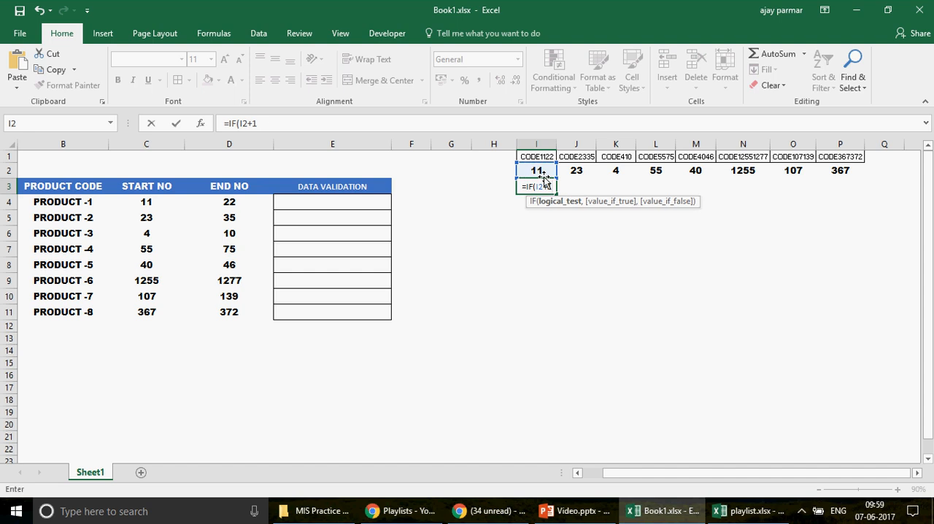
type("<=")
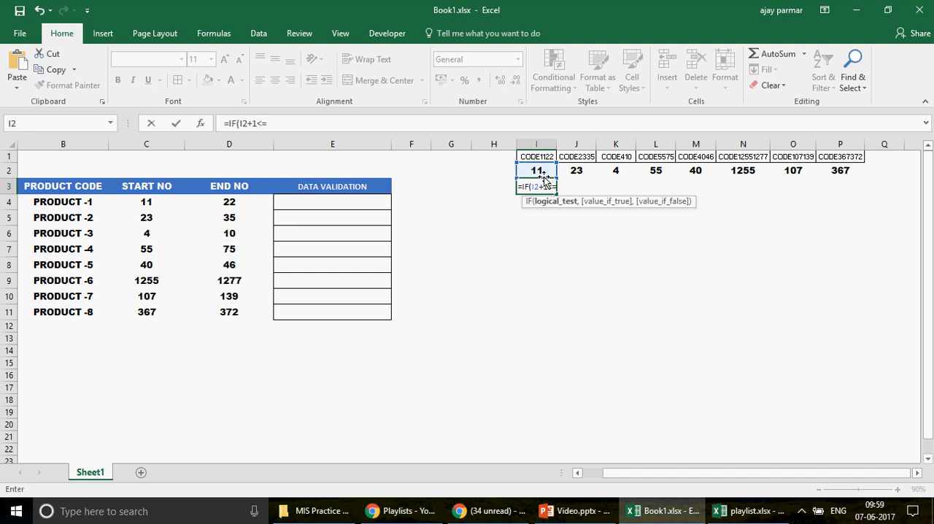
left_click(229, 202)
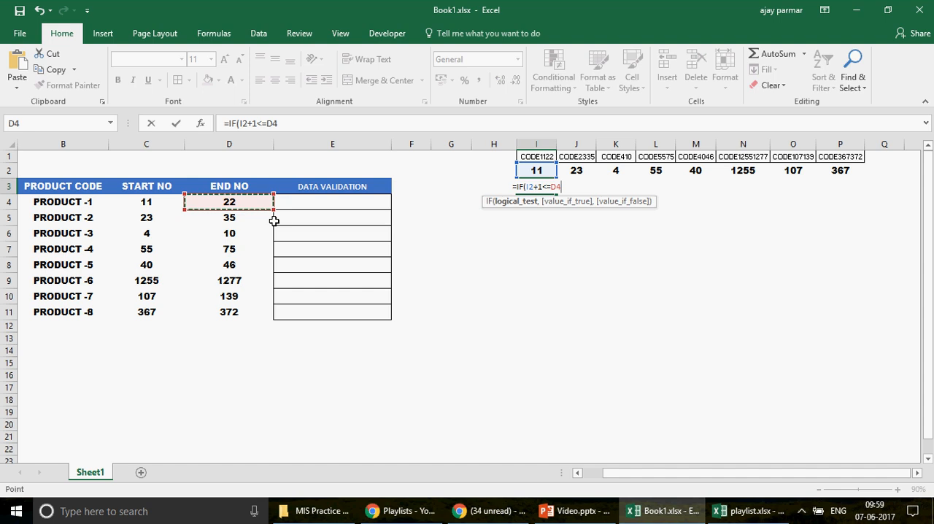
type(",")
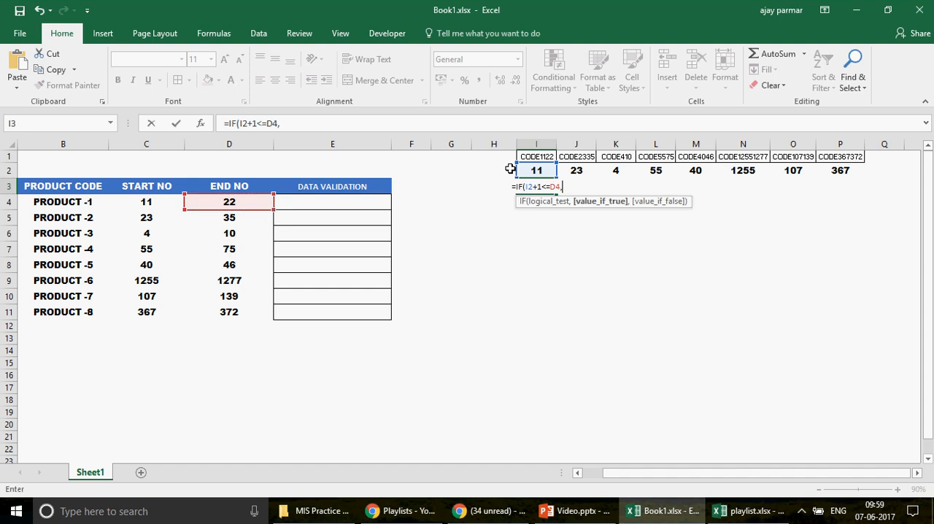
left_click(531, 170)
type("+1")
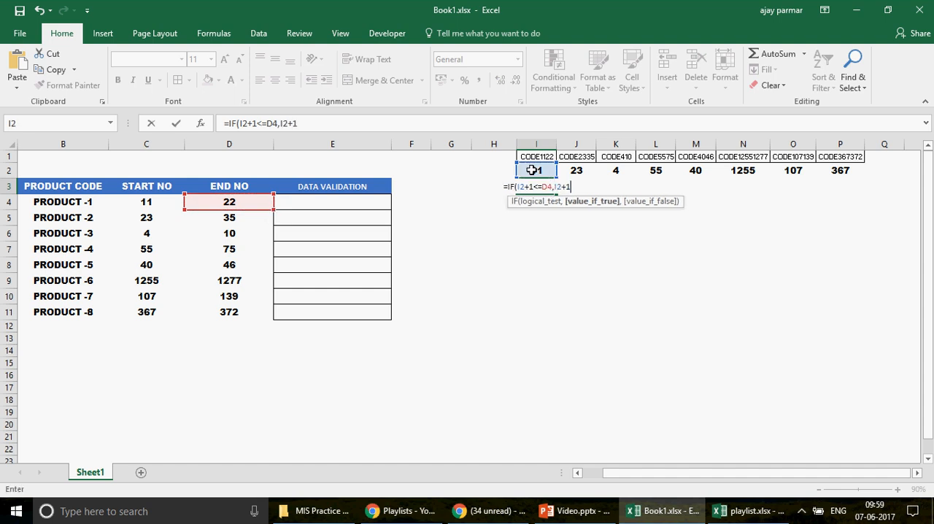
type(",\"\"")
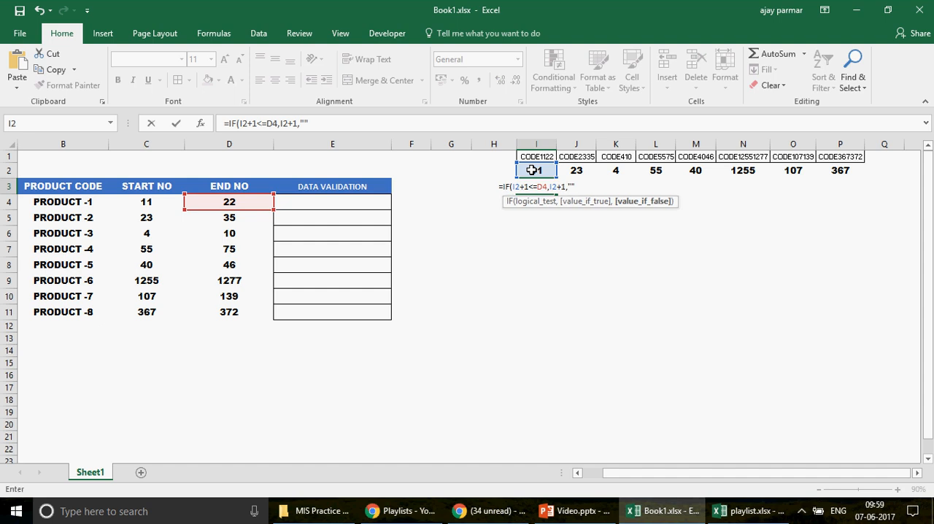
key("ctrl+Return")
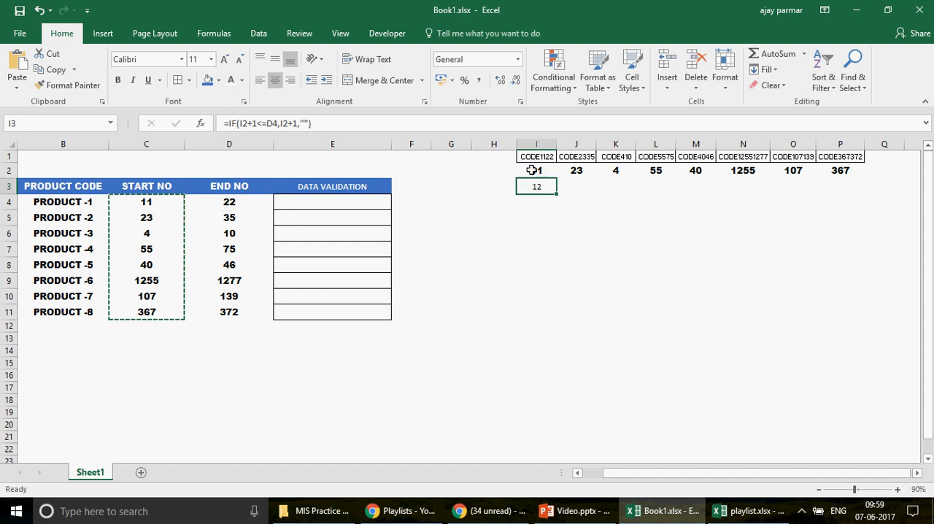
Step: Make the D4 reference absolute ($D$4) in the I3 formula and fill it down to I15
left_click(275, 123)
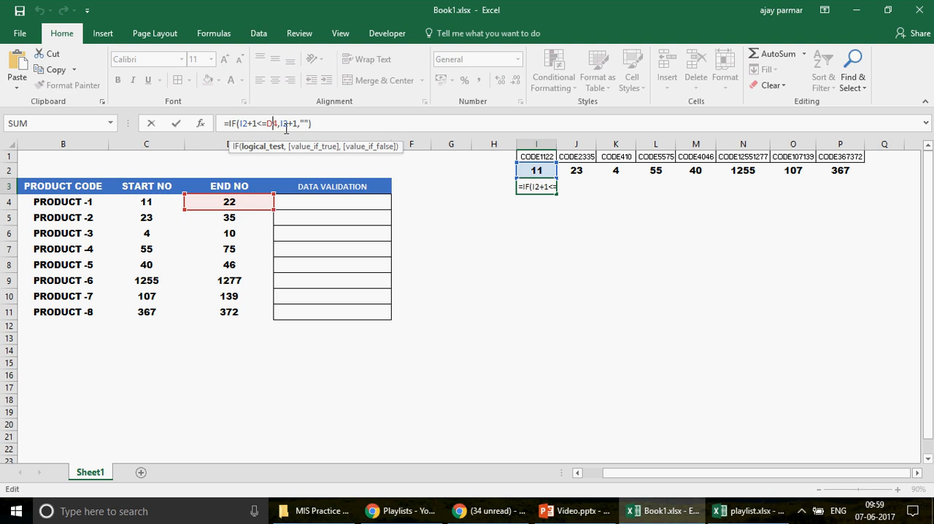
key("F4")
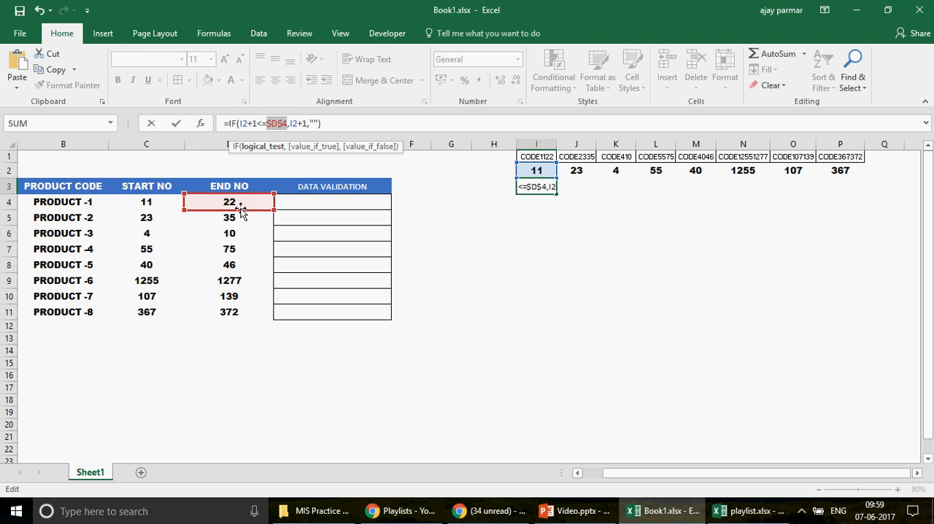
key("ctrl+Return")
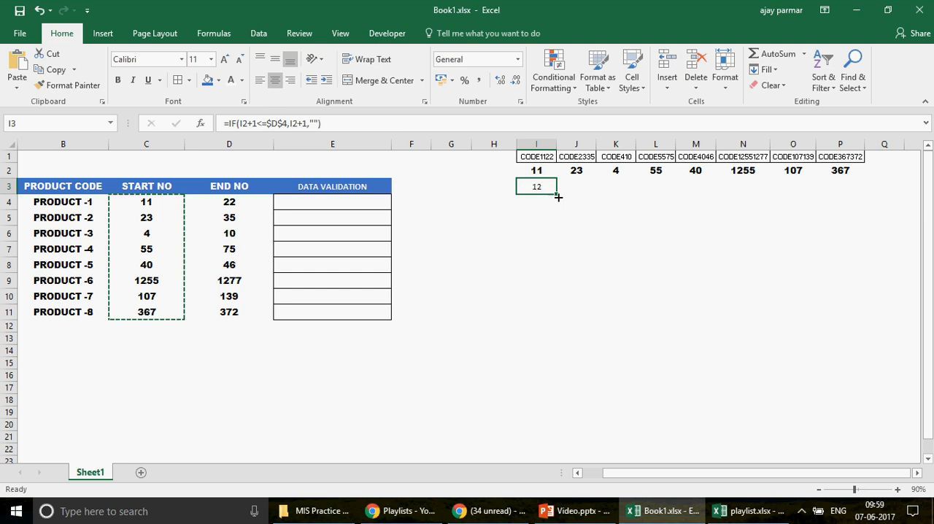
left_click_drag(558, 197, 564, 370)
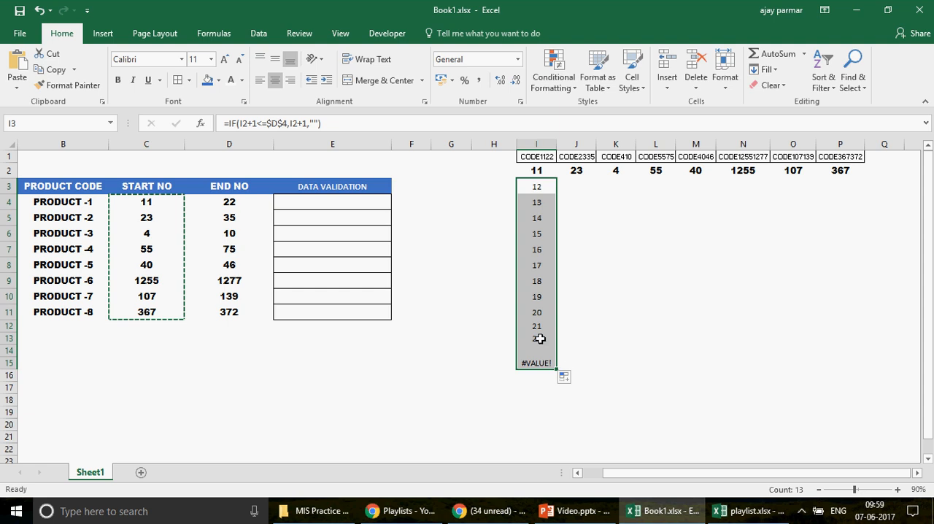
Step: Check the formula in I15, change I3 to =IFERROR(IF(I2+1<=$D$4,I2+1,""),"") and fill it down to I41
key("ctrl+Down")
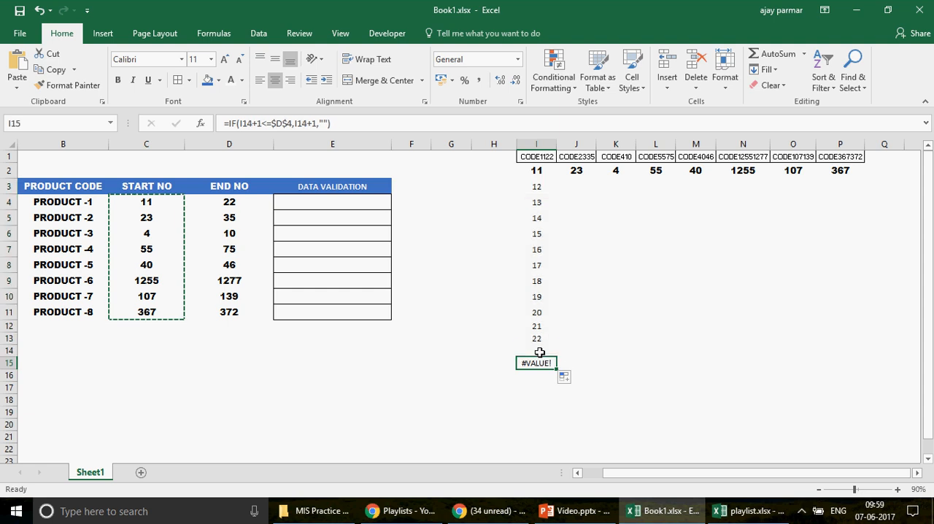
key("F2")
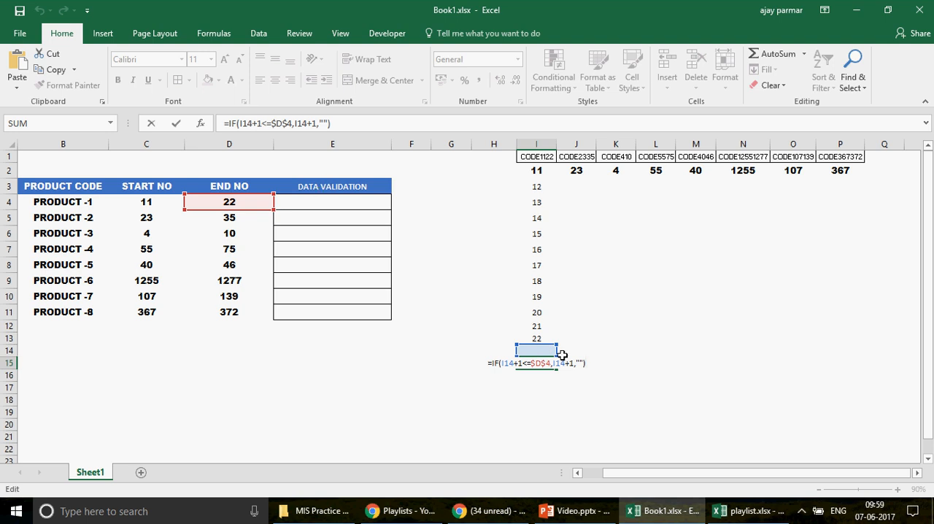
key("ctrl+Return")
left_click(537, 351)
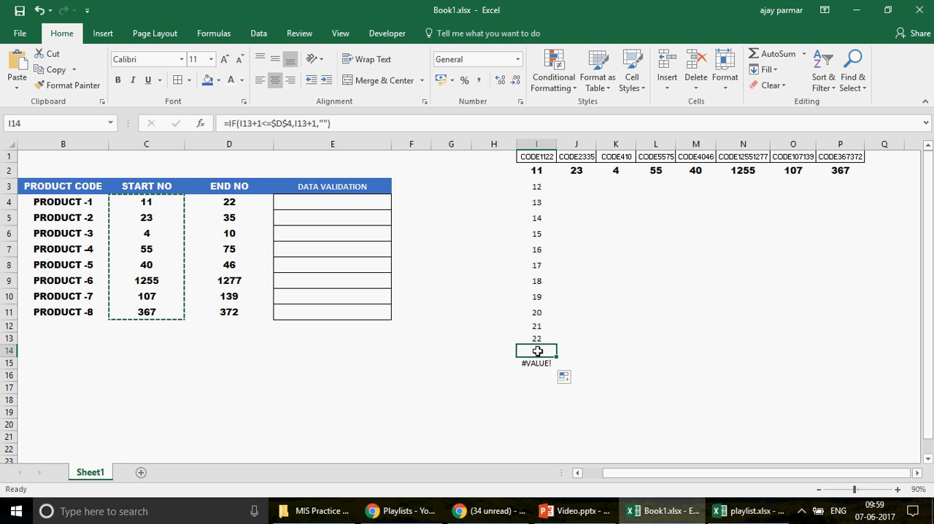
left_click(534, 184)
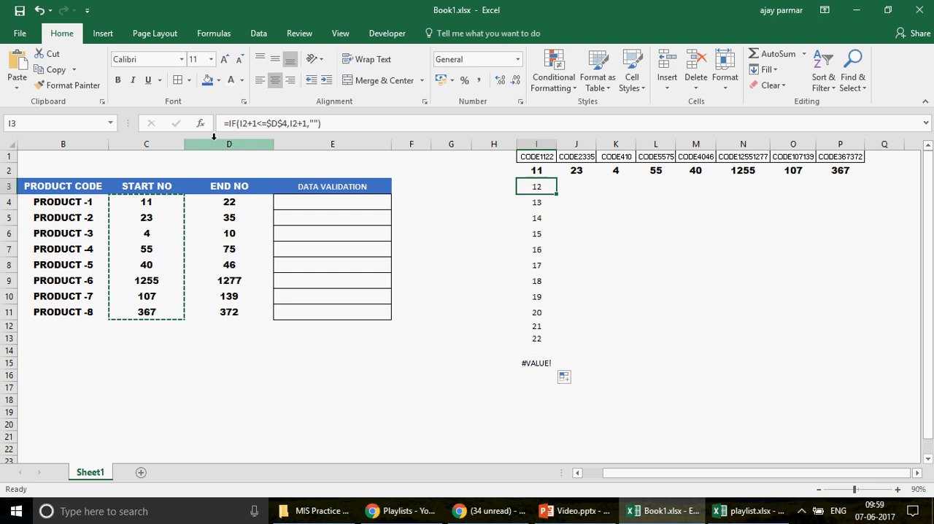
left_click(228, 126)
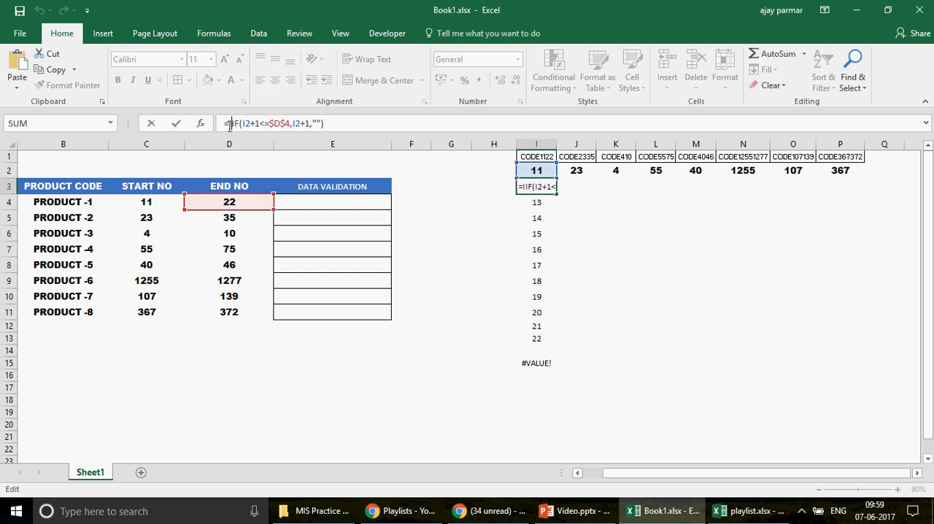
type("IFERROR(")
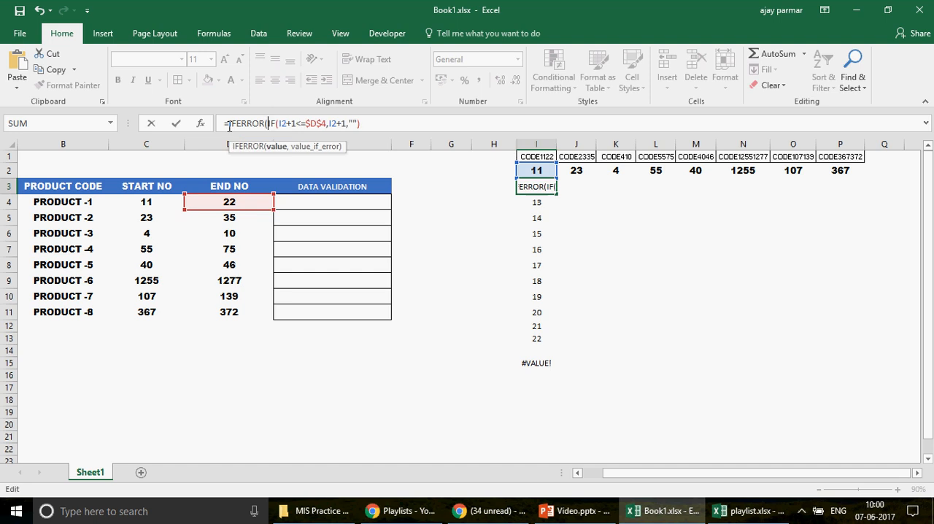
left_click(399, 126)
type(",\"\"")
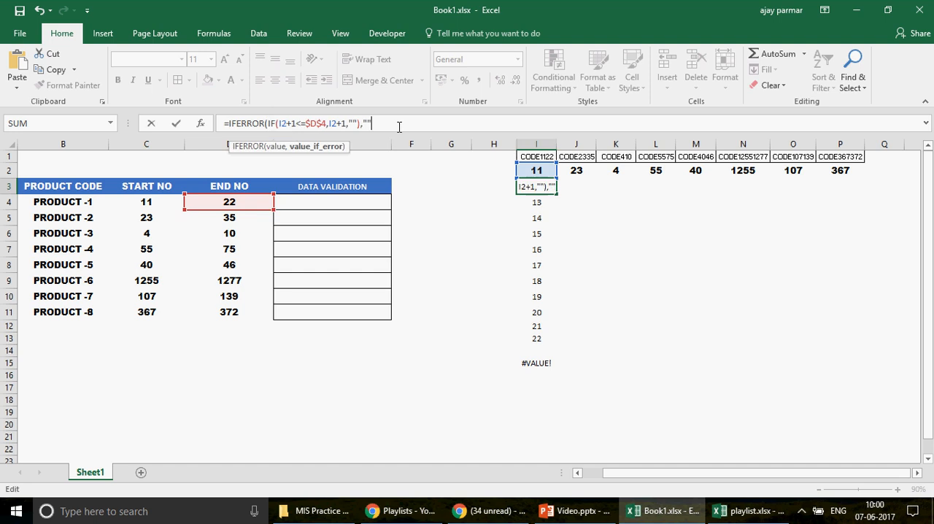
key("Return")
key("Up")
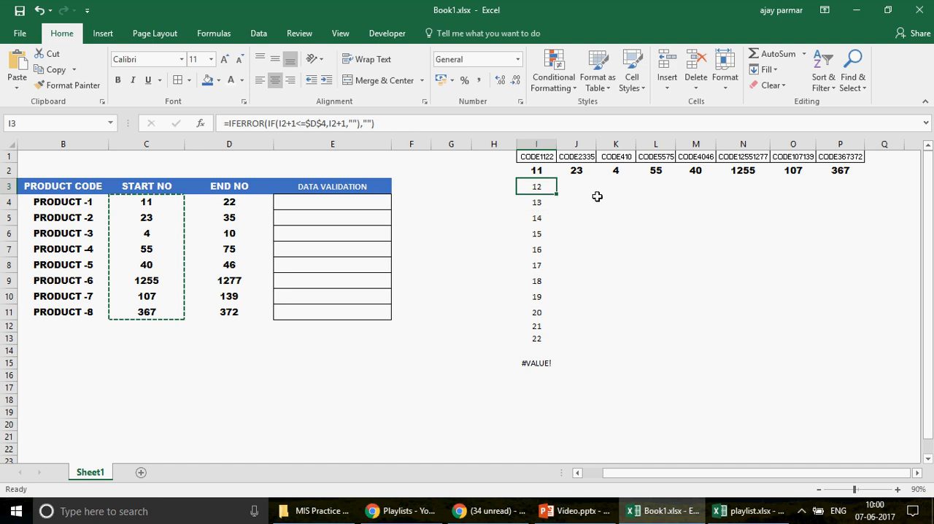
mouse_move(557, 194)
left_mouse_down()
mouse_move(565, 485)
mouse_move(560, 479)
left_mouse_up()
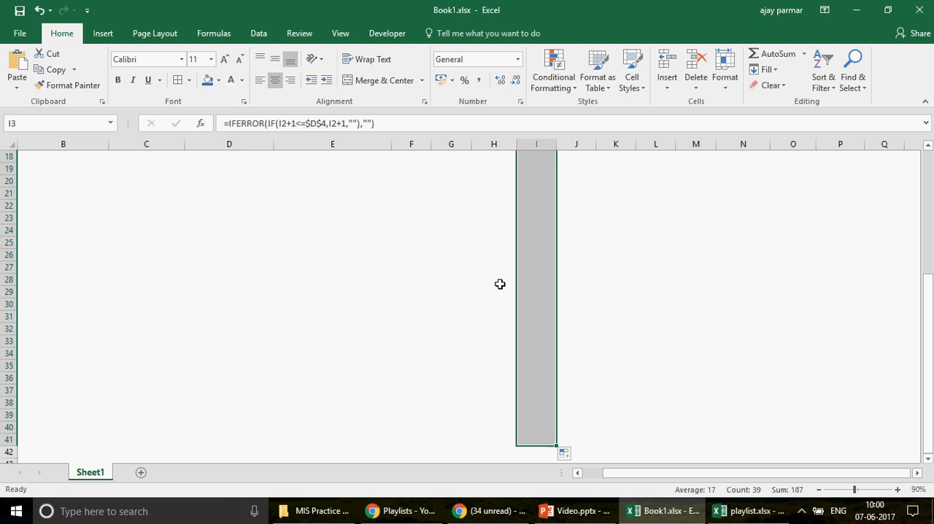
Step: Fill the selected list range I3:I41 with the standard light green colour
left_click(218, 81)
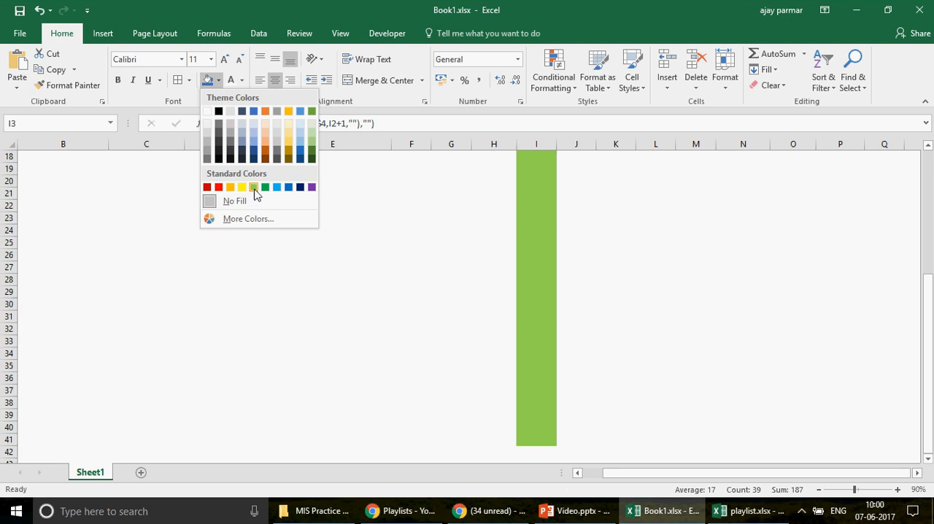
left_click(253, 188)
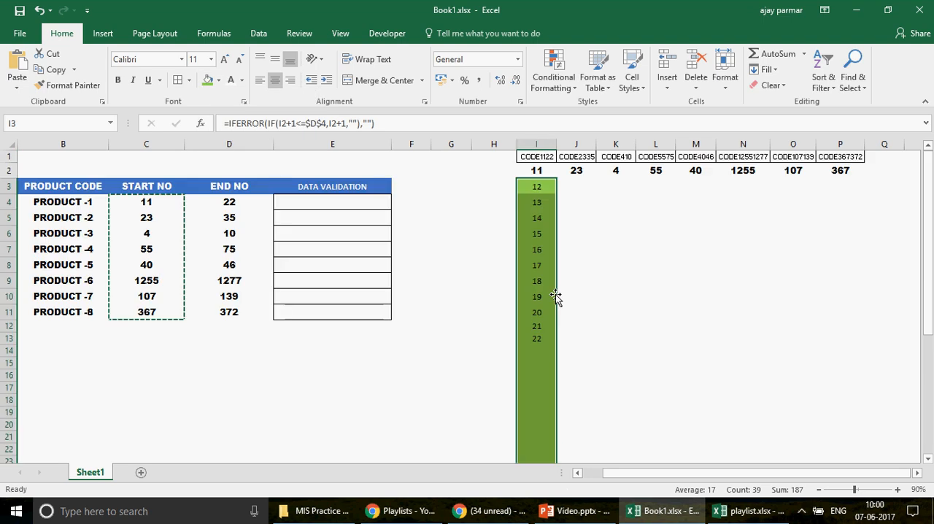
left_click(817, 495)
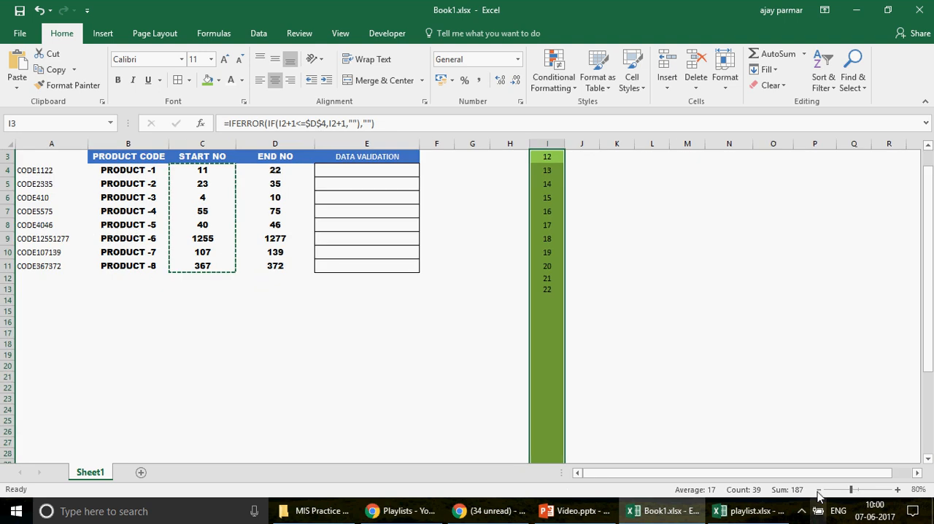
left_click(772, 322)
scroll(927, 182, "up", 1)
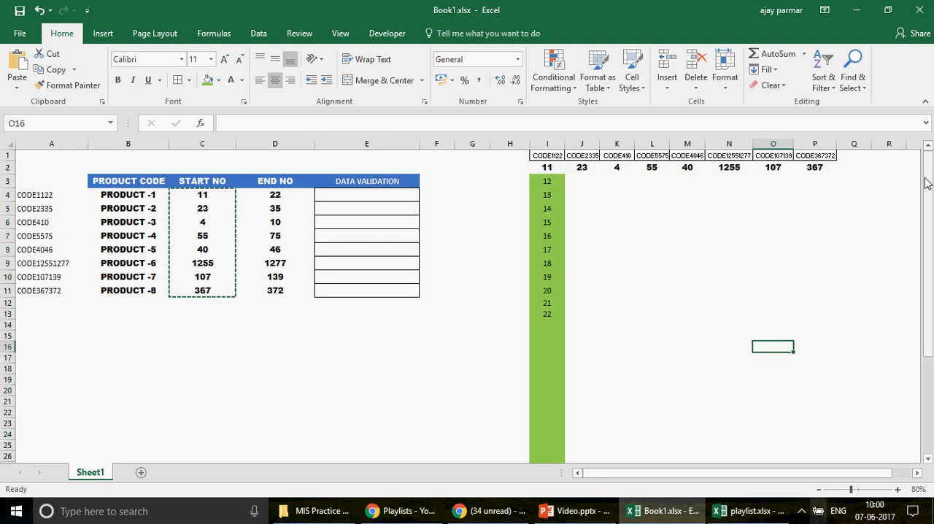
Step: Test the CODE1122 list by setting PRODUCT -1's end number in D4 to 27 and 15, and restore it to 22
left_click(554, 182)
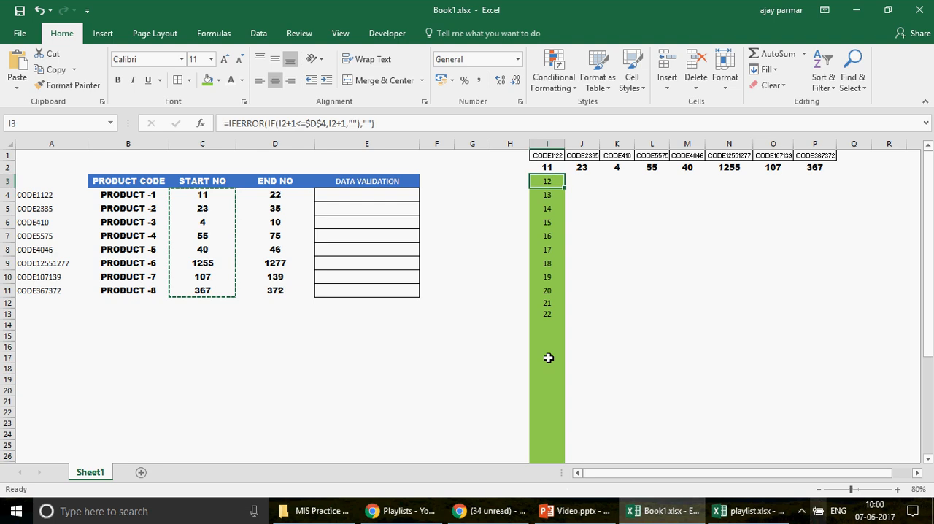
left_click(287, 194)
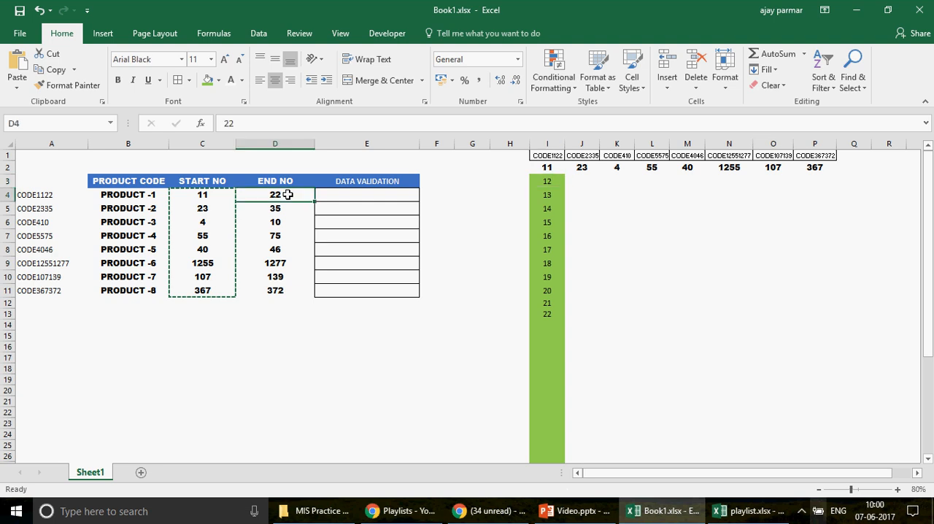
type("27")
key("Return")
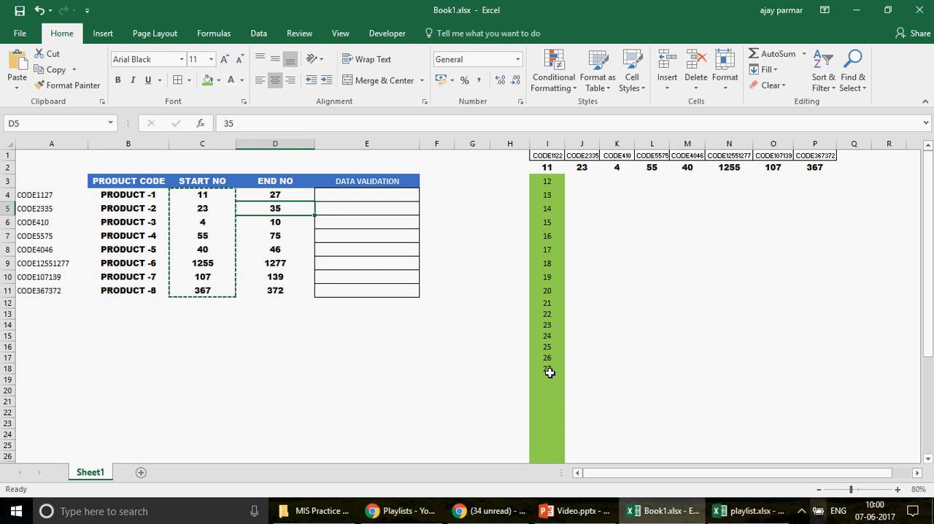
left_click(294, 195)
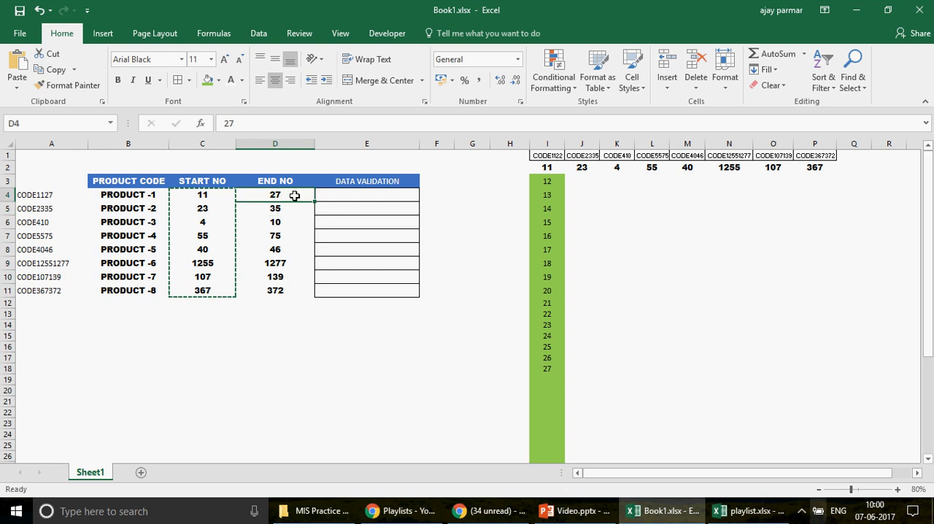
type("15")
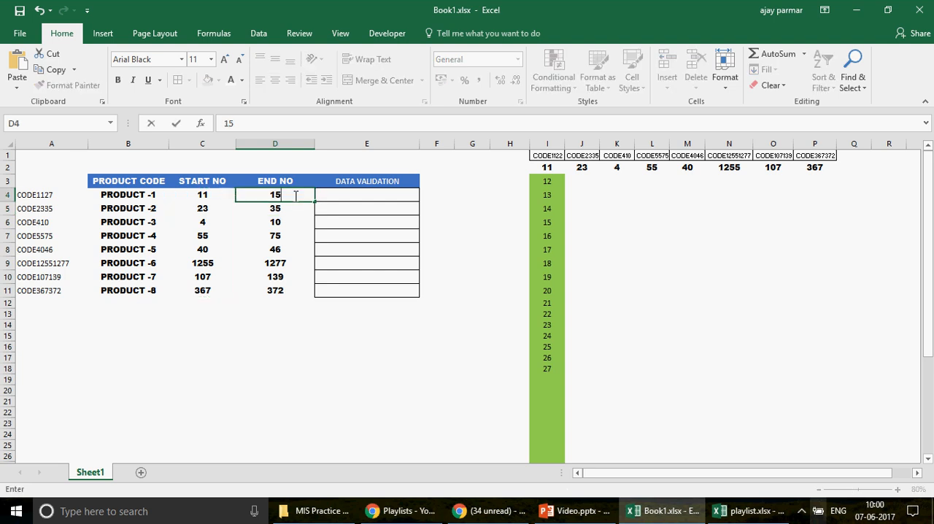
key("Return")
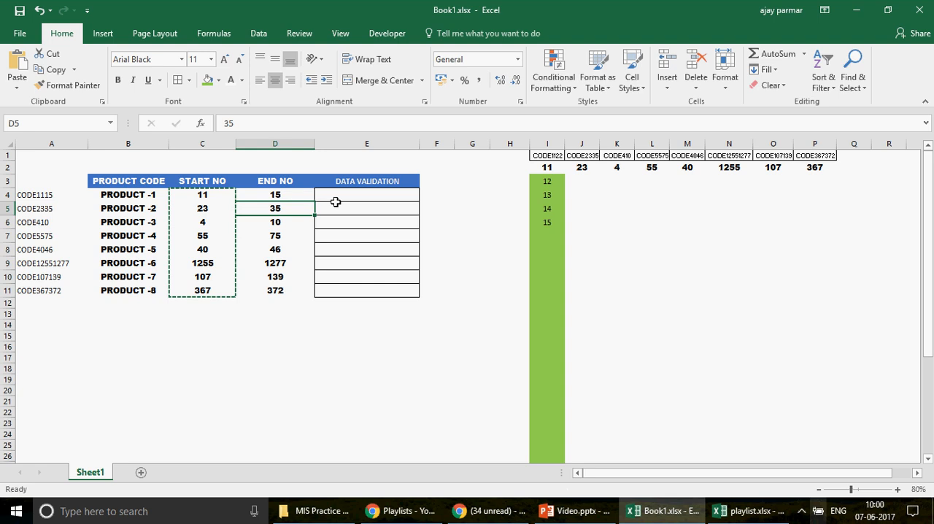
key("Up")
type("22")
key("ctrl+Return")
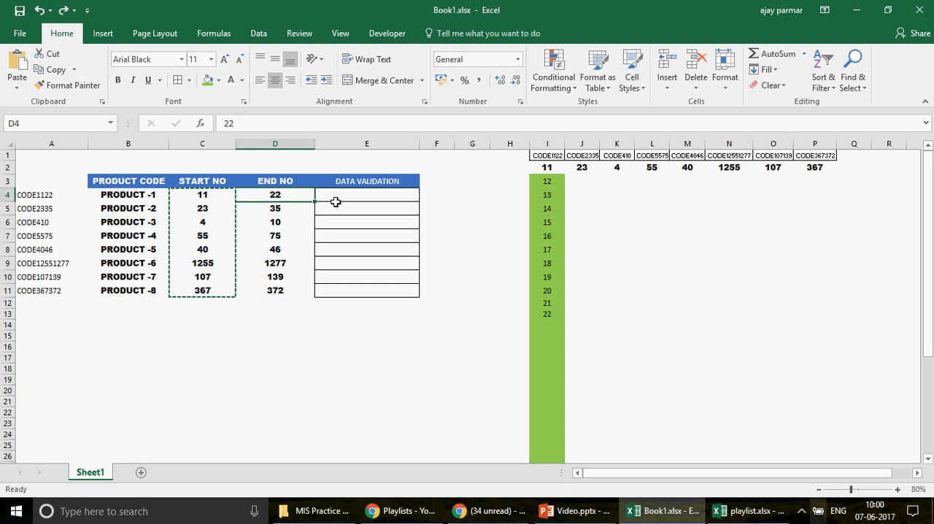
Step: Copy the list formula from I3 into J3 under the second code header
left_click(544, 181)
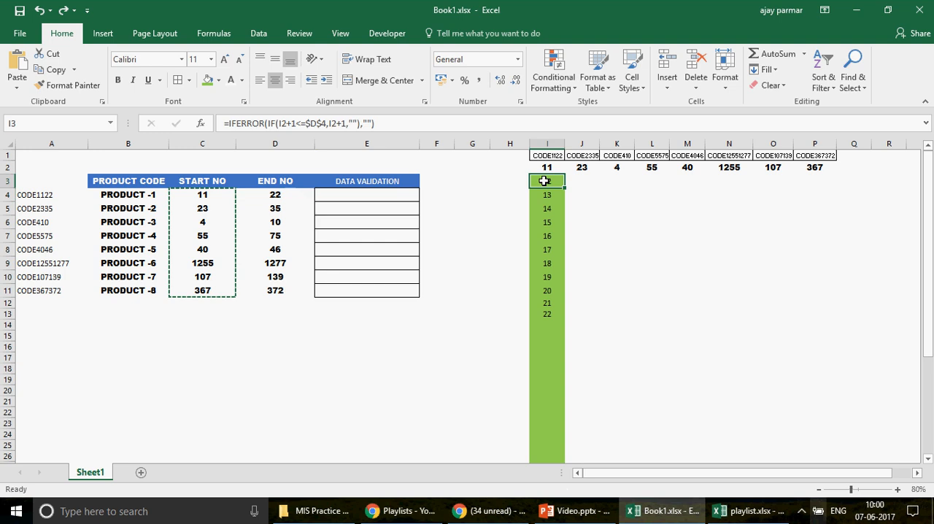
key("Right")
left_click(544, 181)
key("Escape")
key("ctrl+c")
key("Right")
key("ctrl+v")
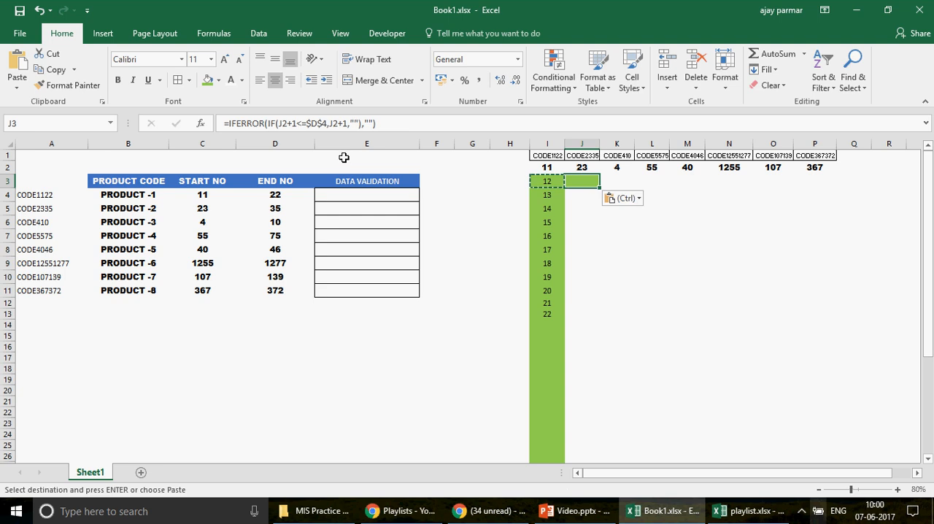
key("Escape")
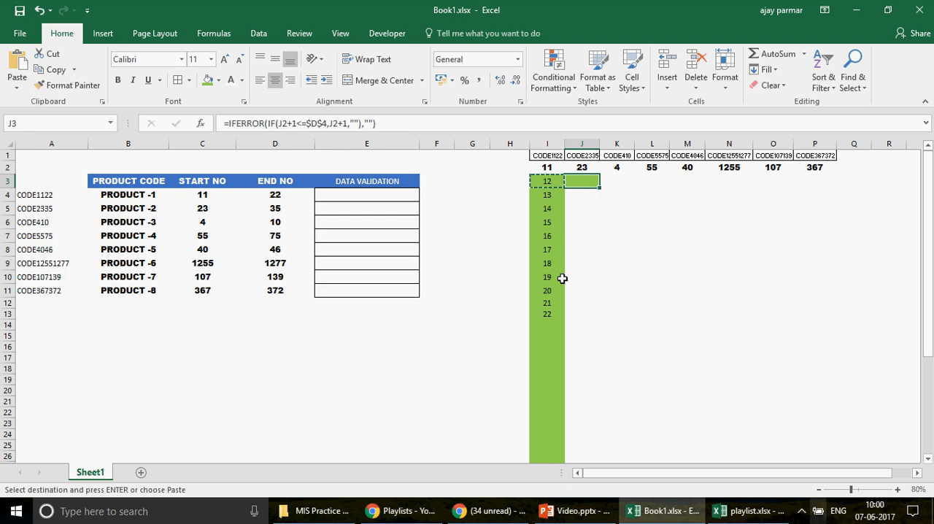
Step: Change the end-number reference in the J3 formula to $D$5
key("F2")
left_click_drag(277, 202, 277, 213)
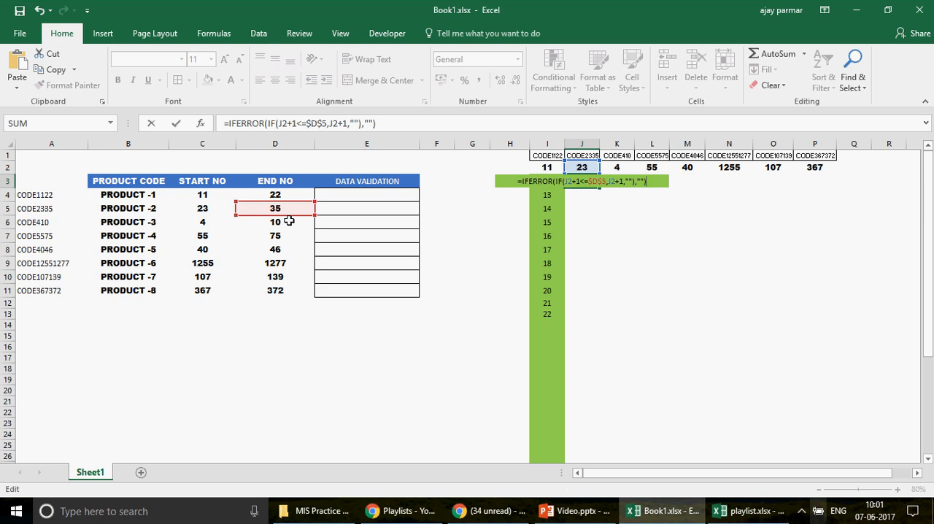
key("Return")
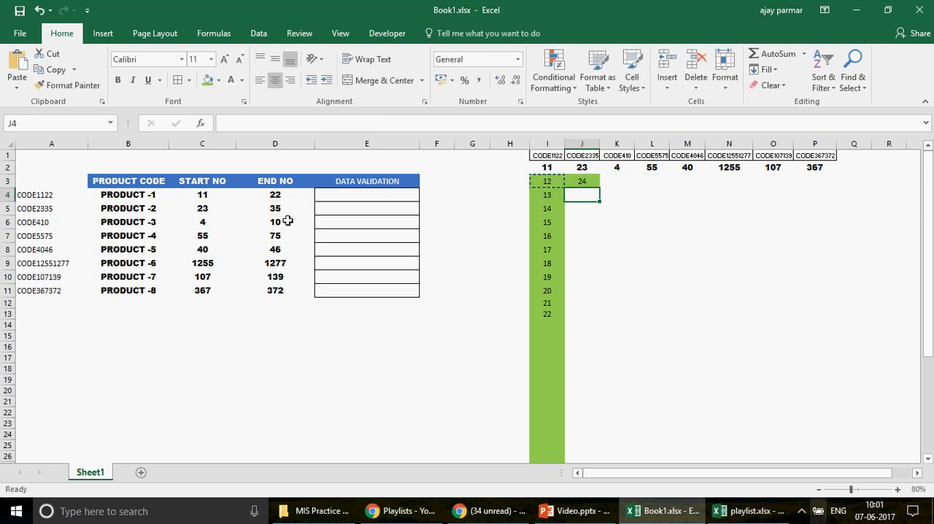
Step: Fill the J3 formula down to J41 and return to the start of the column to check the list
key("Up")
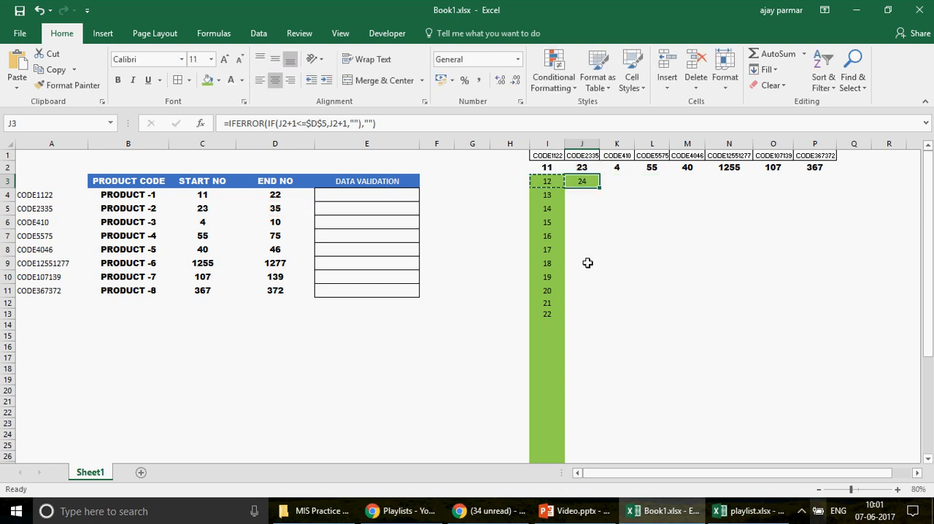
left_click_drag(601, 189, 589, 409)
left_click(587, 181)
left_click(580, 364)
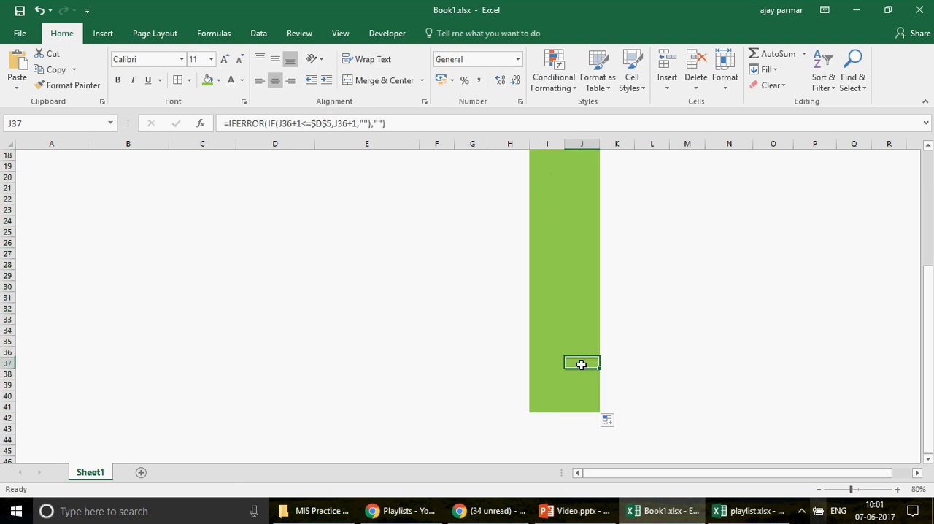
key("Up")
key("Up")
key("Up")
key("Up")
key("Up")
key("Up")
key("Up")
key("Up")
key("Up")
key("Up")
key("Up")
key("Up")
key("Up")
key("Up")
key("Up")
key("Up")
key("Up")
key("Up")
key("Up")
key("Up")
key("Up")
key("Up")
key("Up")
key("Up")
key("Up")
key("Up")
key("Up")
key("Up")
key("Up")
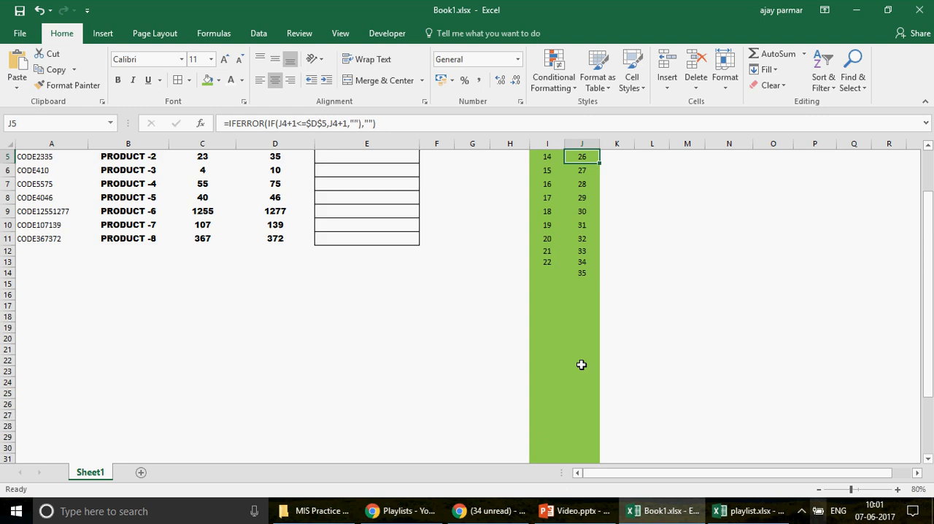
key("Up")
key("Up")
key("Up")
key("Up")
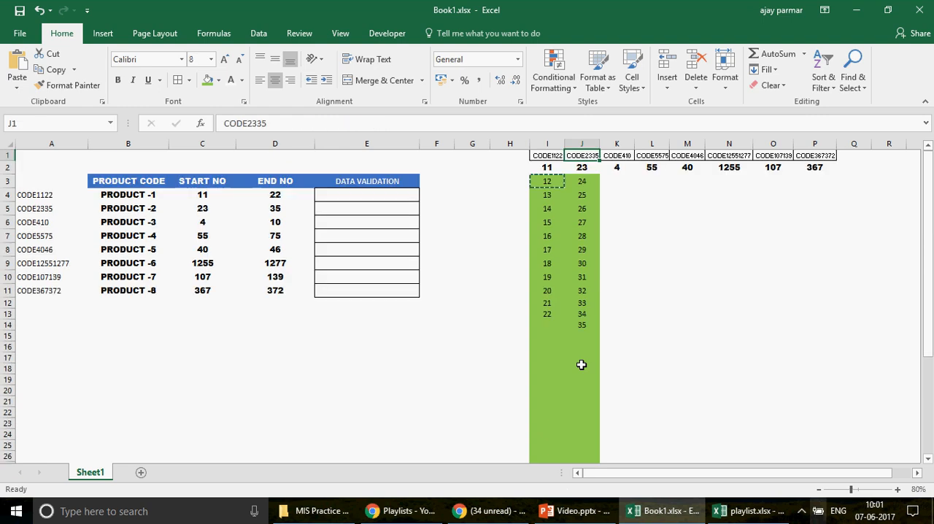
Step: Copy the formulas in J3:J41 into columns K through P, starting in row 3
left_click(587, 178)
key("ctrl+shift+Down")
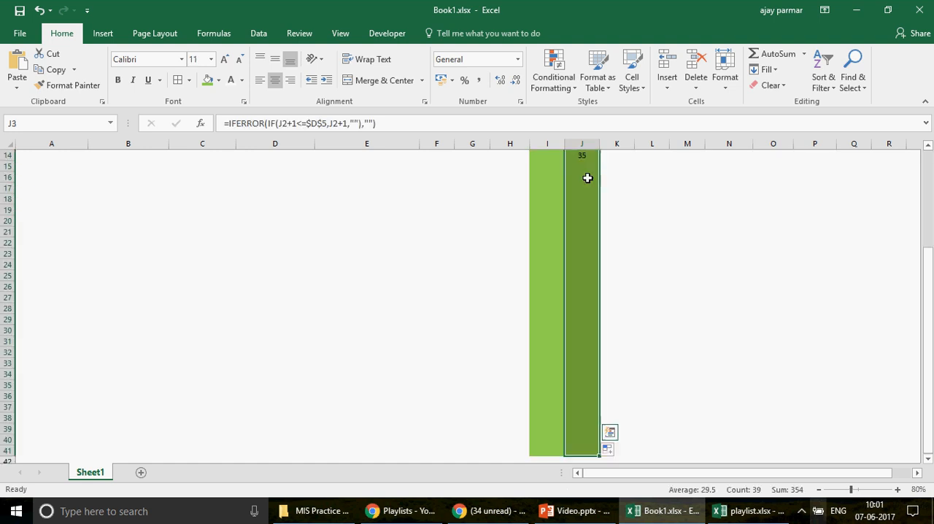
key("ctrl+c")
key("Right")
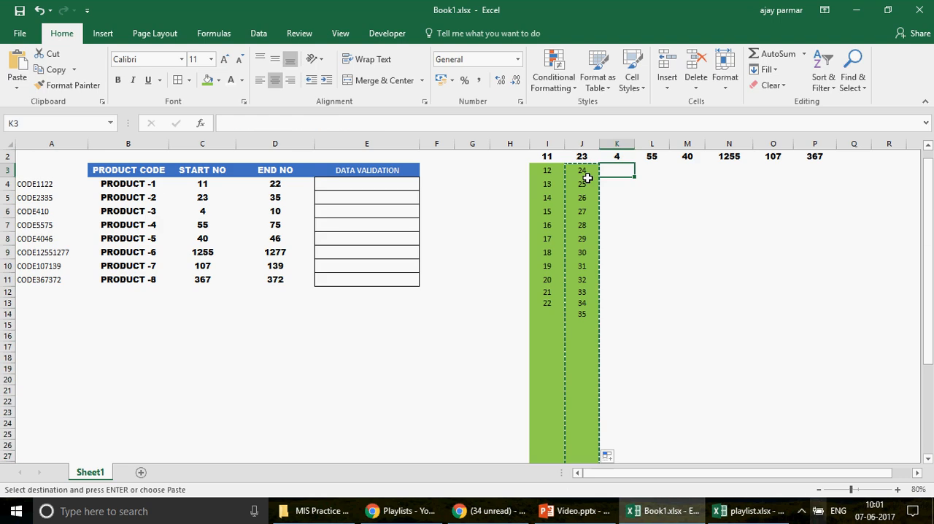
key("ctrl+v")
key("Right")
key("ctrl+v")
key("Right")
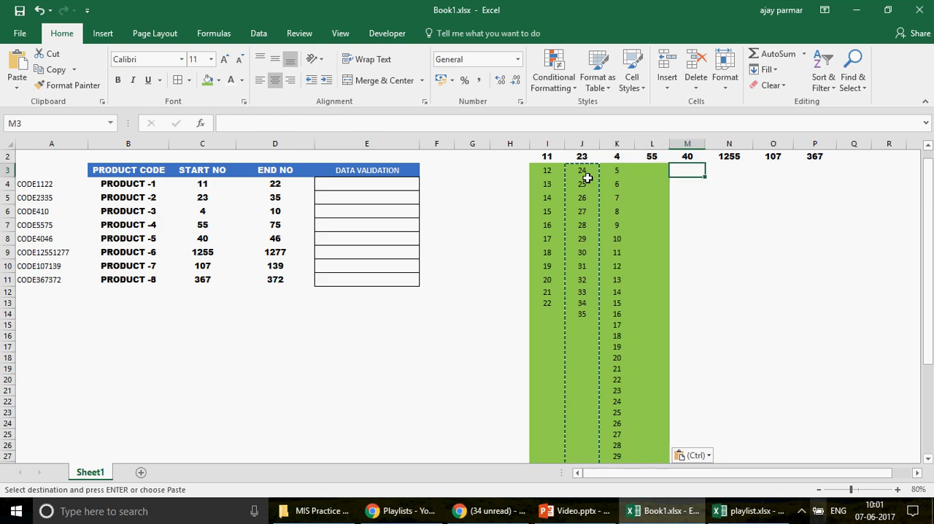
key("ctrl+v")
key("Right")
key("ctrl+v")
key("Right")
key("ctrl")
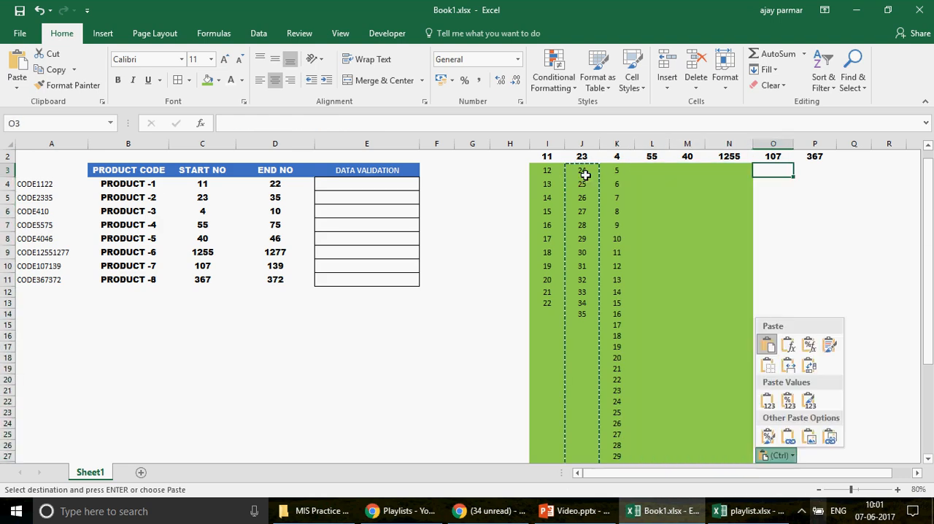
key("Escape")
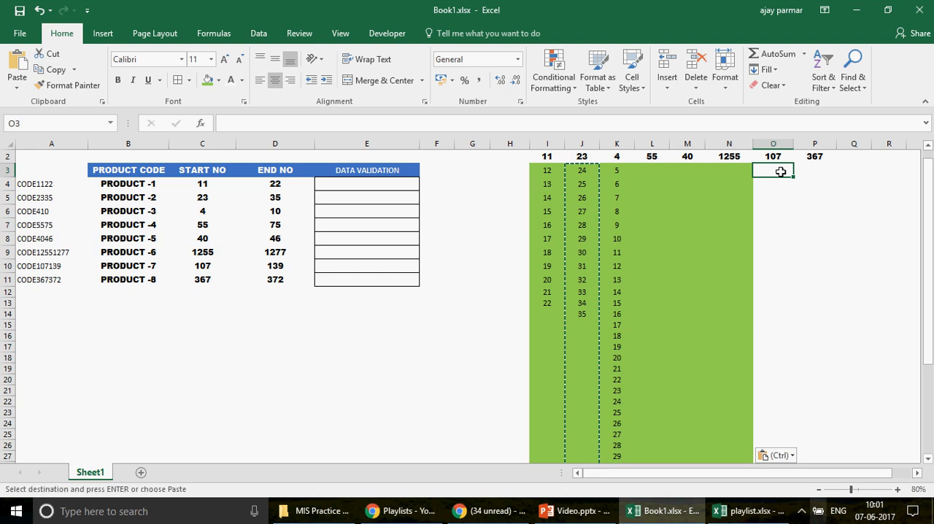
key("ctrl+v")
key("Right")
key("ctrl+v")
Step: Change the end-number reference in the L3 formula to $D$6
key("Left")
key("Left")
key("Left")
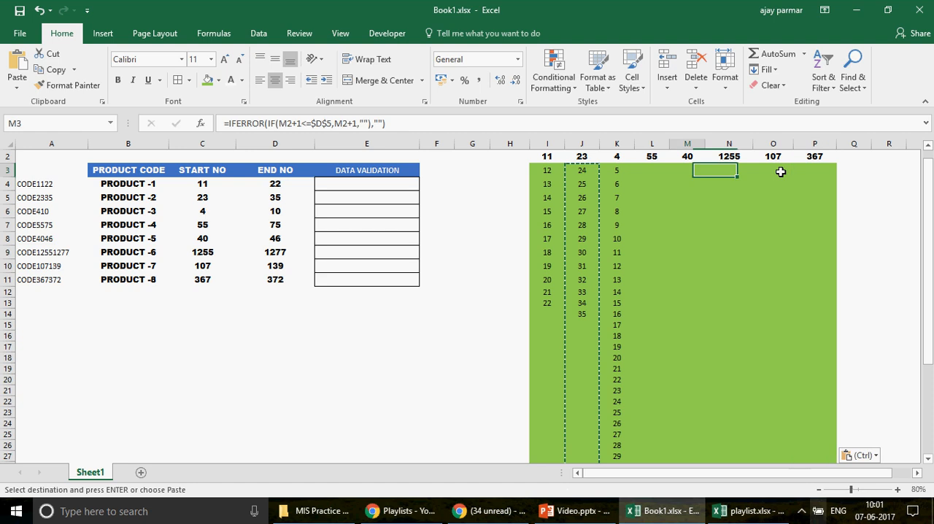
key("Up")
key("Left")
key("Up")
key("Down")
key("Down")
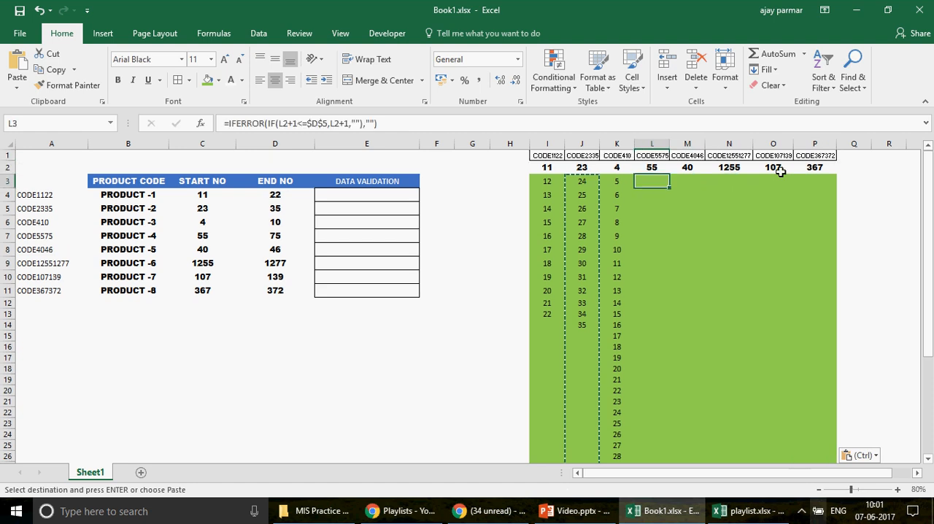
key("F2")
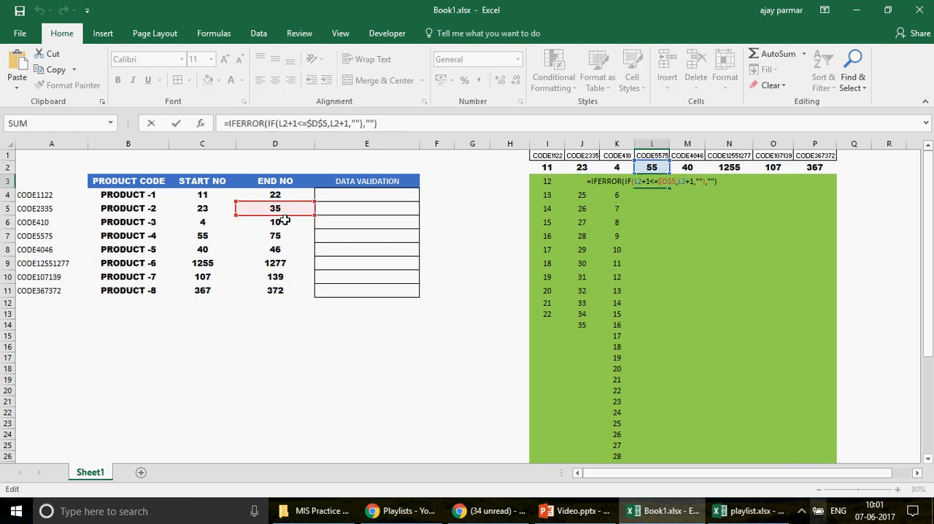
left_click_drag(284, 221, 288, 221)
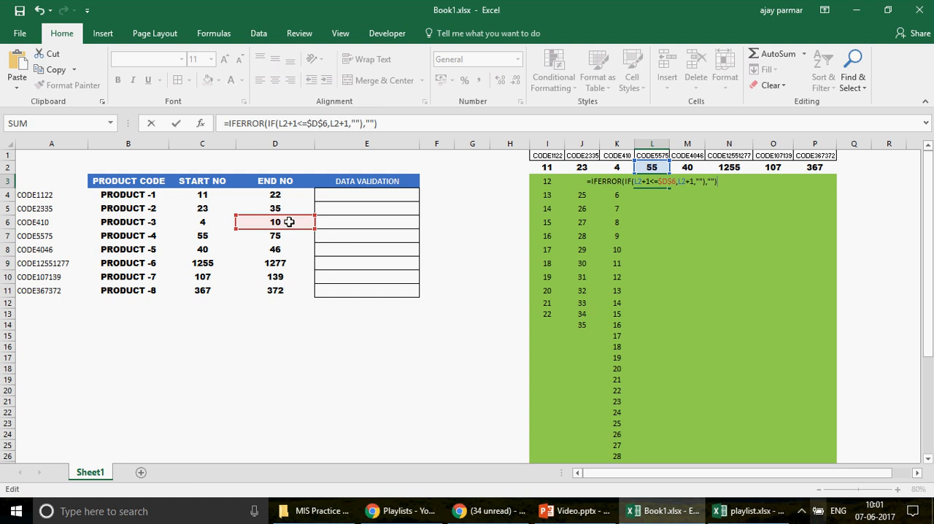
key("Return")
key("Right")
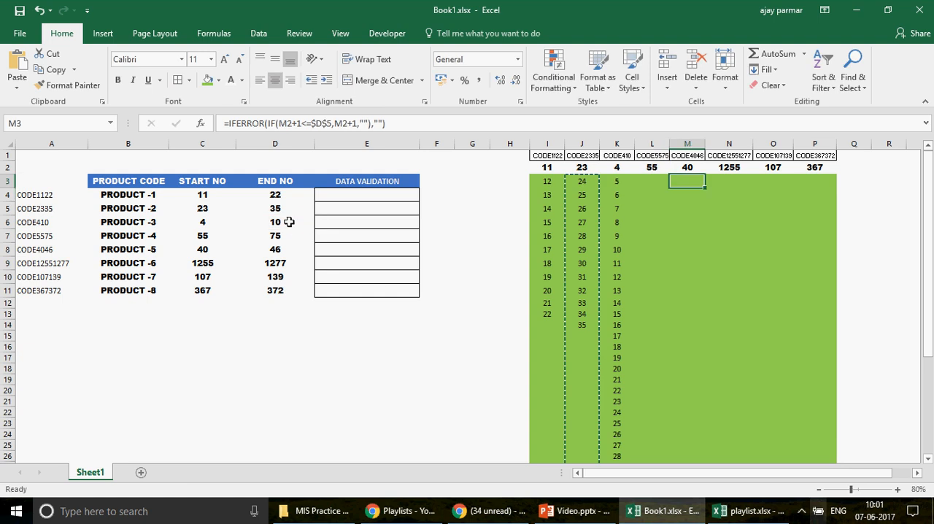
Step: Change the end-number reference in the M3 formula to $D$7
key("F2")
left_click_drag(293, 218, 291, 243)
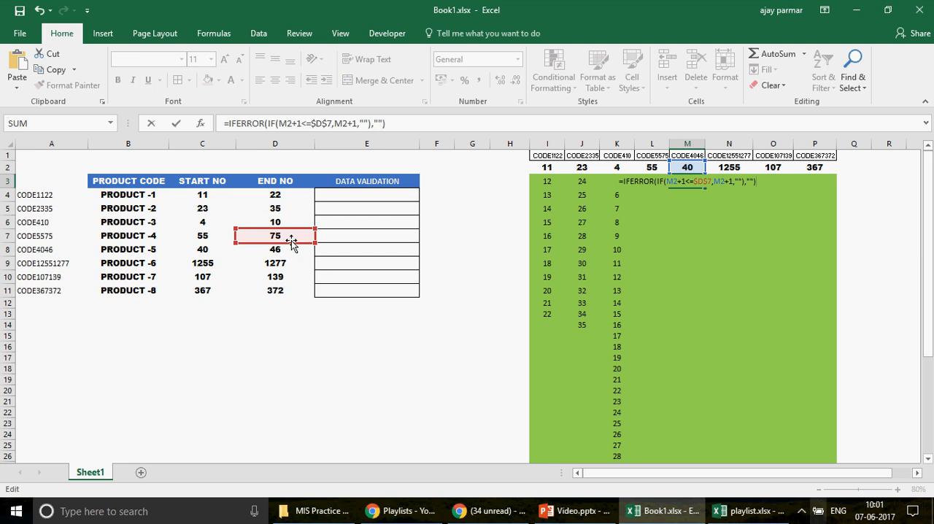
key("ctrl+Return")
key("Right")
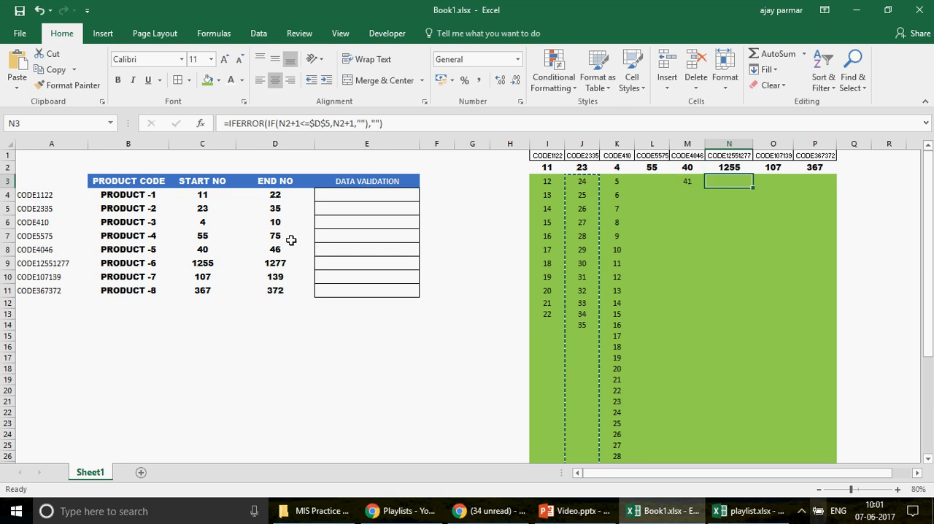
Step: Change the end-number reference to $D$8 in the N3 formula and to $D$9 in the O3 formula
key("F2")
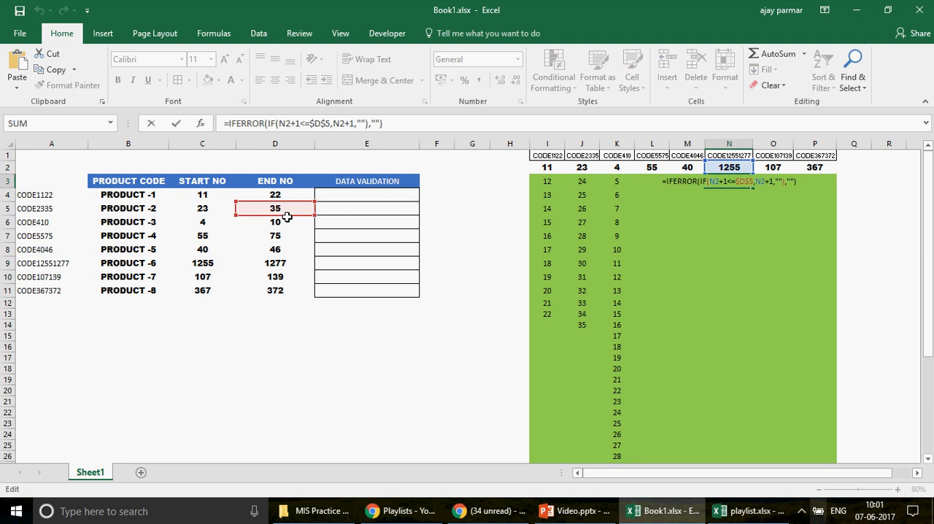
left_click_drag(287, 216, 280, 251)
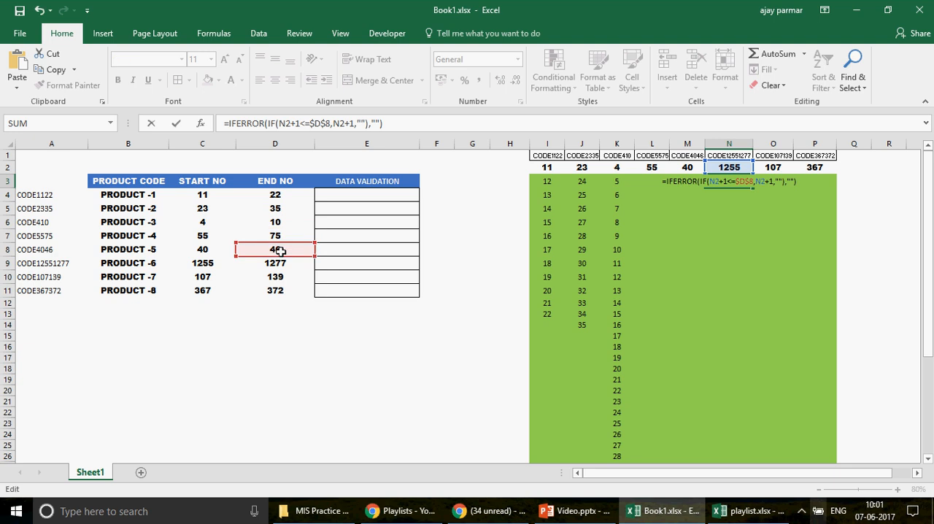
key("Tab")
key("F2")
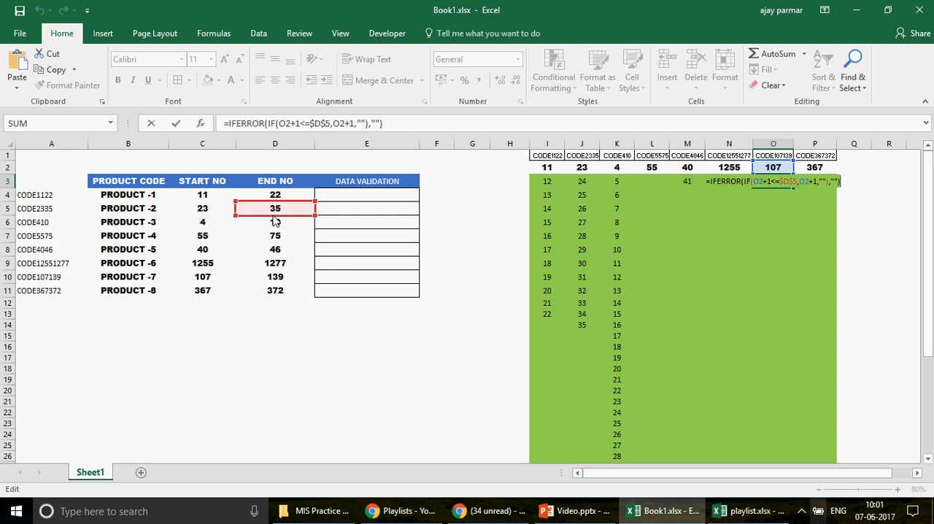
left_click_drag(274, 221, 278, 272)
key("Return")
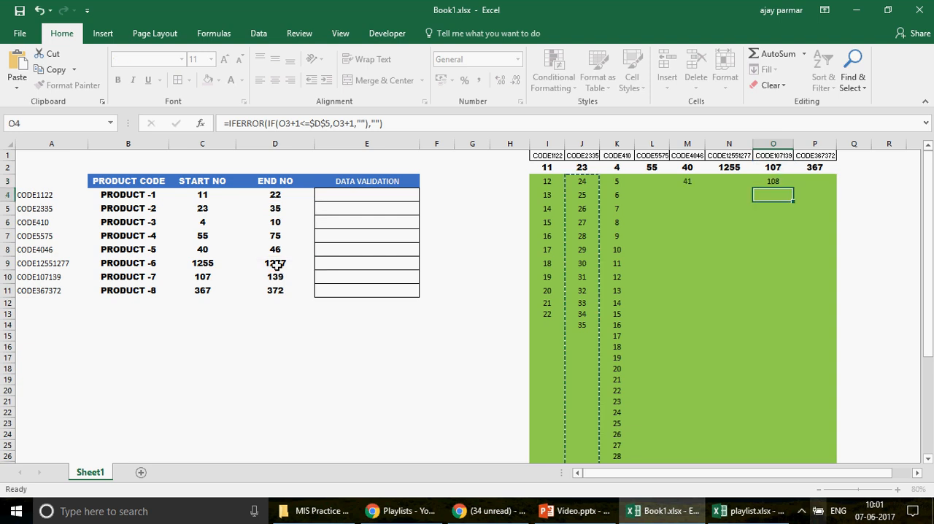
Step: Change the end-number reference in the P3 formula to $D$11
key("Up")
key("Right")
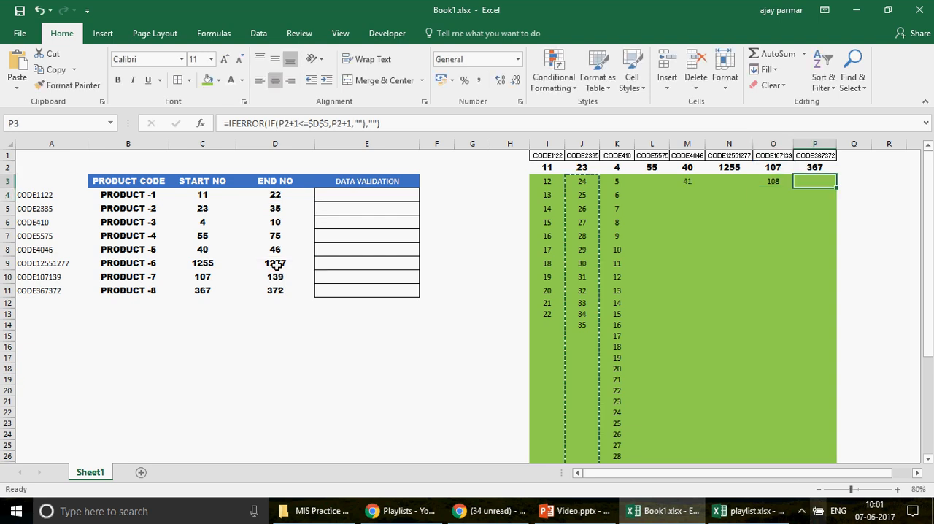
key("F2")
left_click_drag(291, 224, 288, 301)
key("Return")
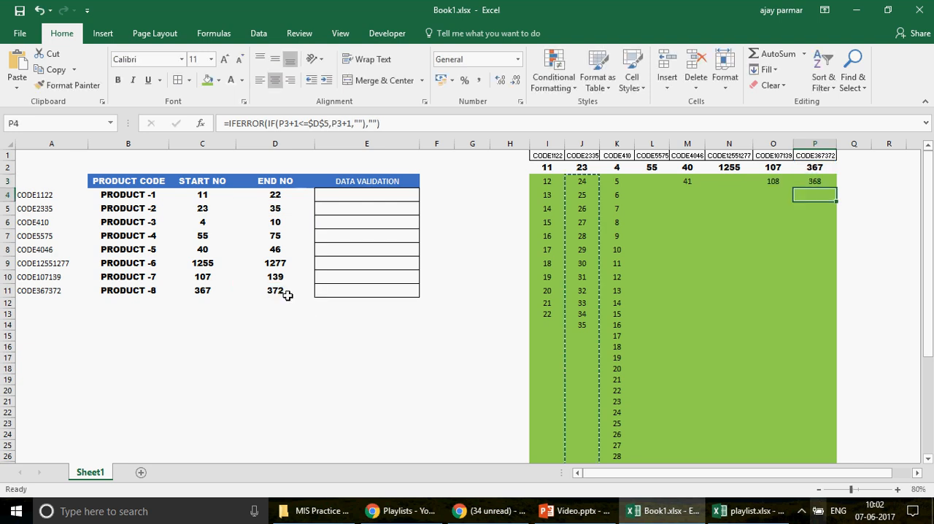
Step: Check which end-number cells the formulas in I3 and J3 refer to
key("Up")
key("Left")
key("Left")
key("Left")
key("Left")
key("Left")
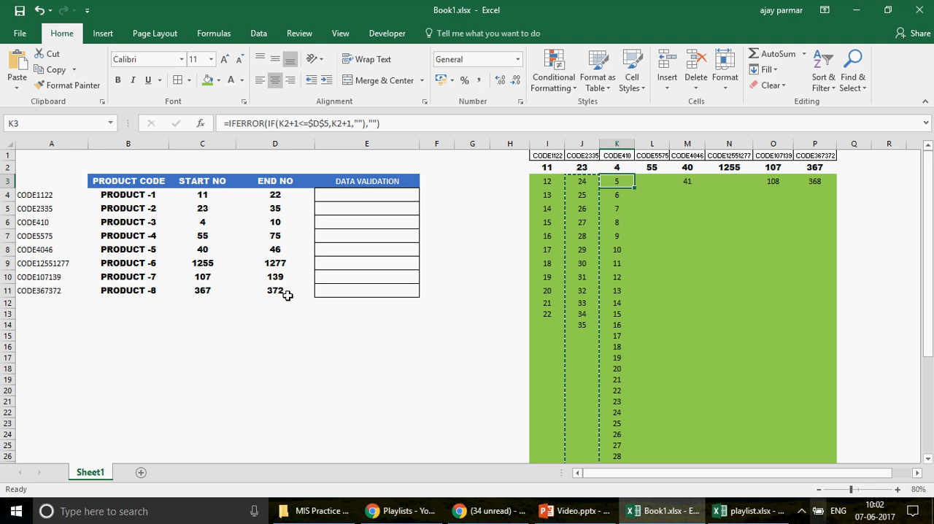
key("Left")
key("Left")
key("F2")
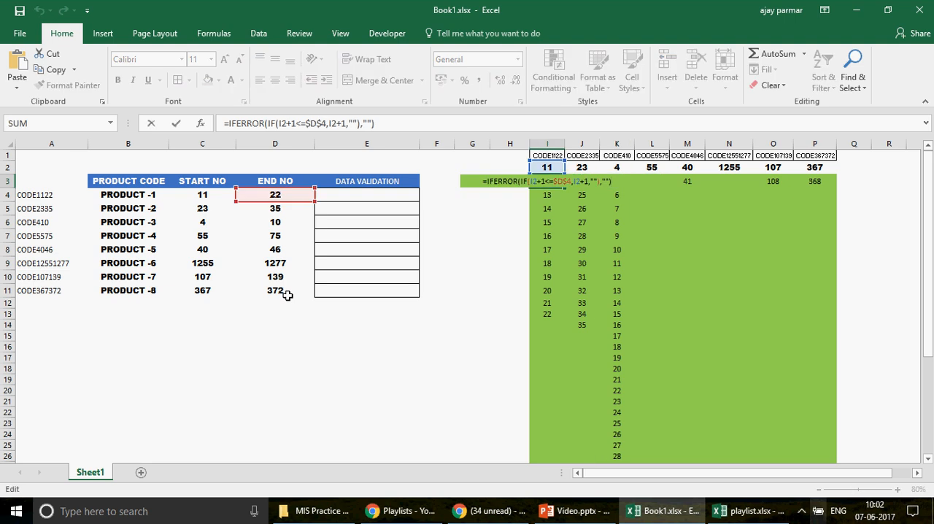
key("Tab")
key("F2")
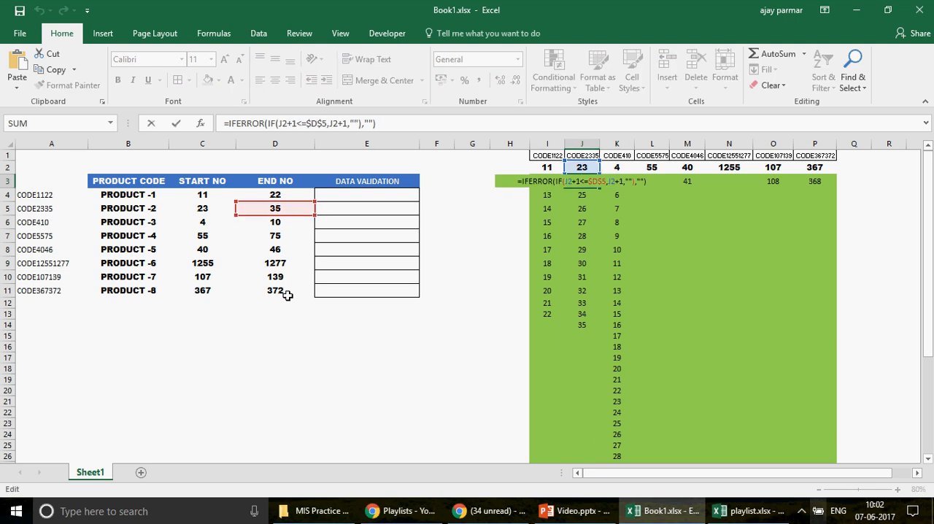
Step: Change the end-number reference in the K3 formula to $D$6
key("Tab")
key("F2")
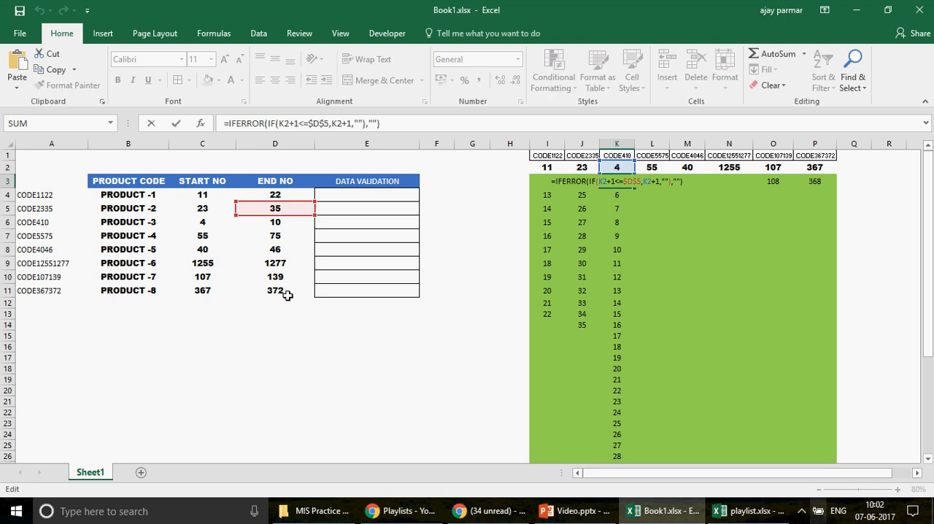
left_click_drag(275, 209, 284, 231)
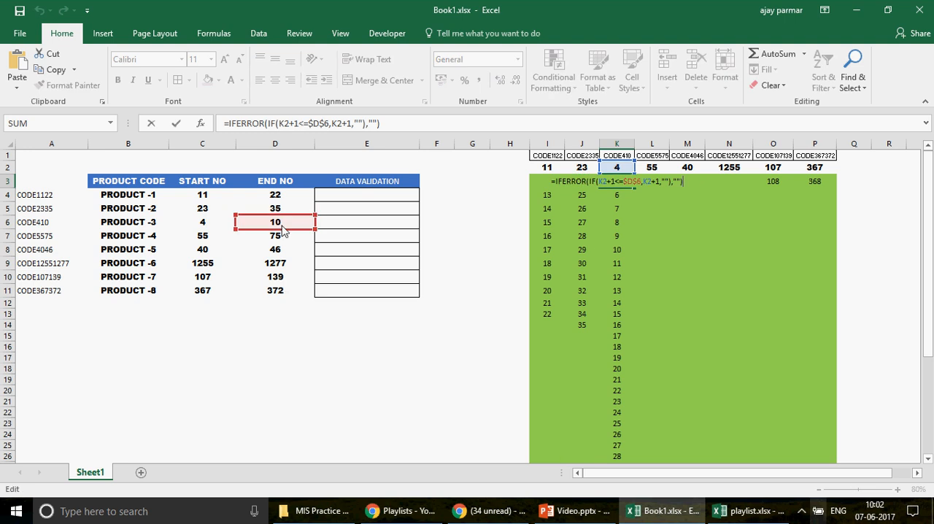
key("Return")
Step: Correct the end-number reference in the L3 formula to $D$7
key("Up")
key("Right")
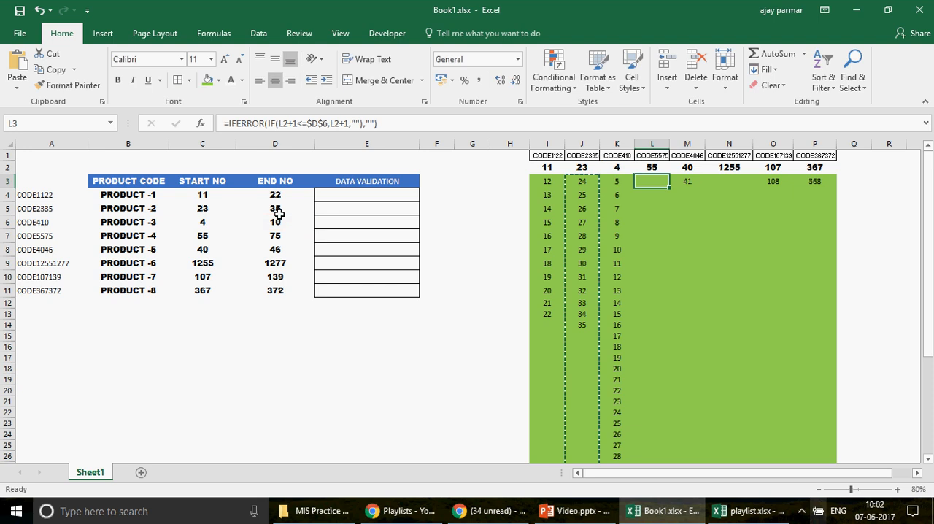
key("F2")
left_click_drag(299, 230, 298, 235)
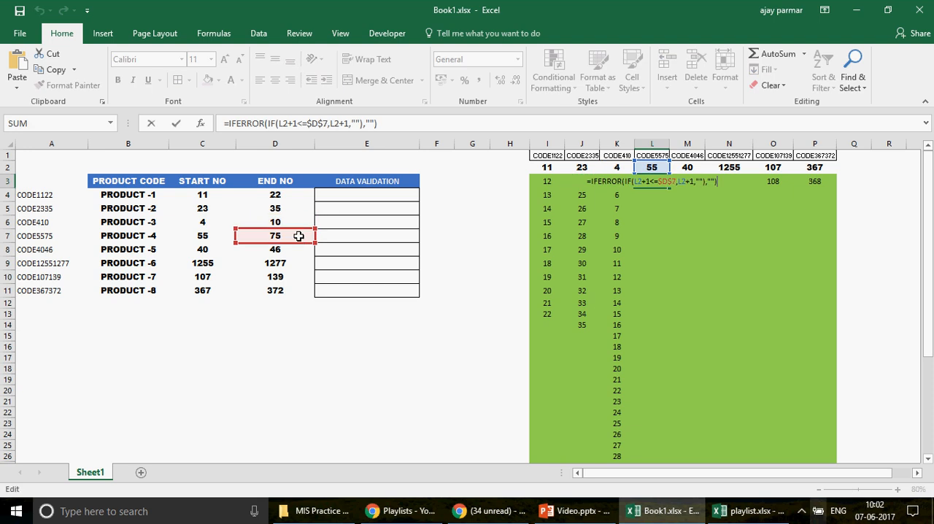
key("Return")
Step: Correct the end-number reference in the M3 formula to $D$8
key("Up")
key("Right")
key("F2")
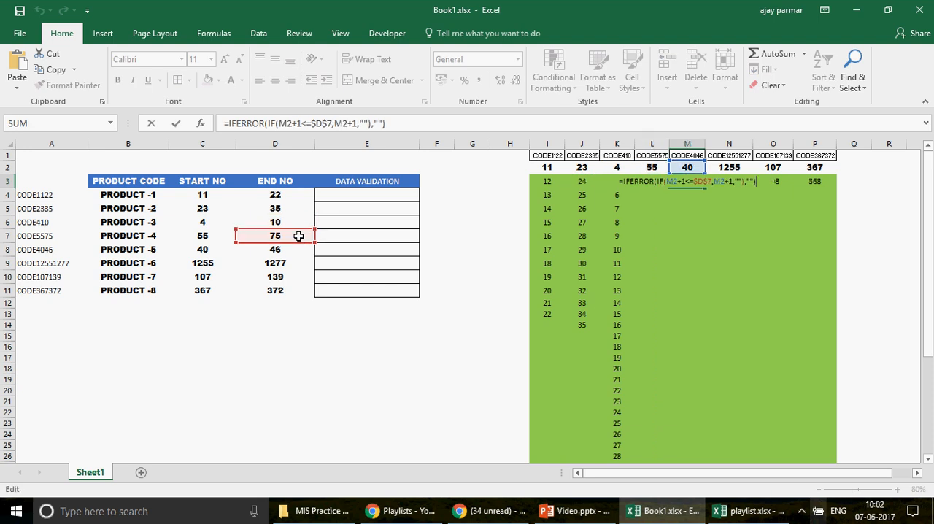
left_click_drag(302, 243, 301, 256)
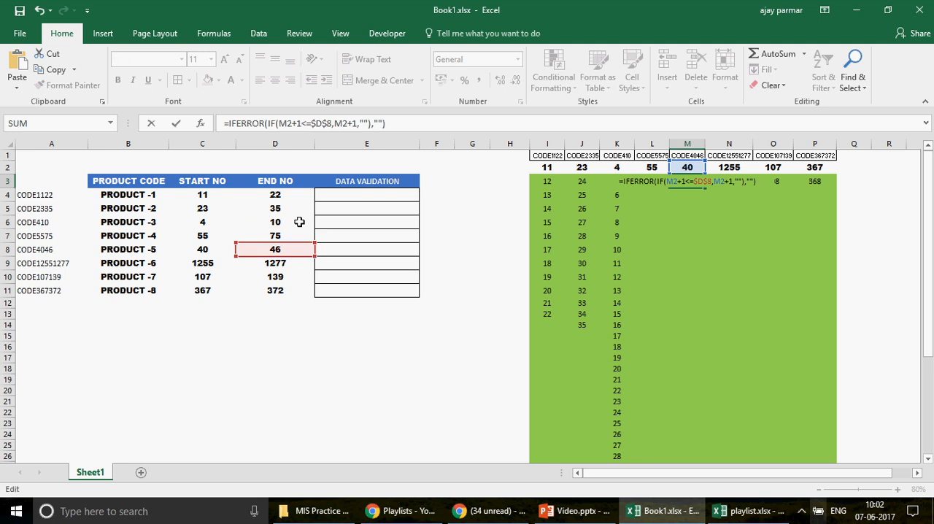
key("Tab")
Step: Correct the end-number reference in the N3 formula to $D$9
key("F2")
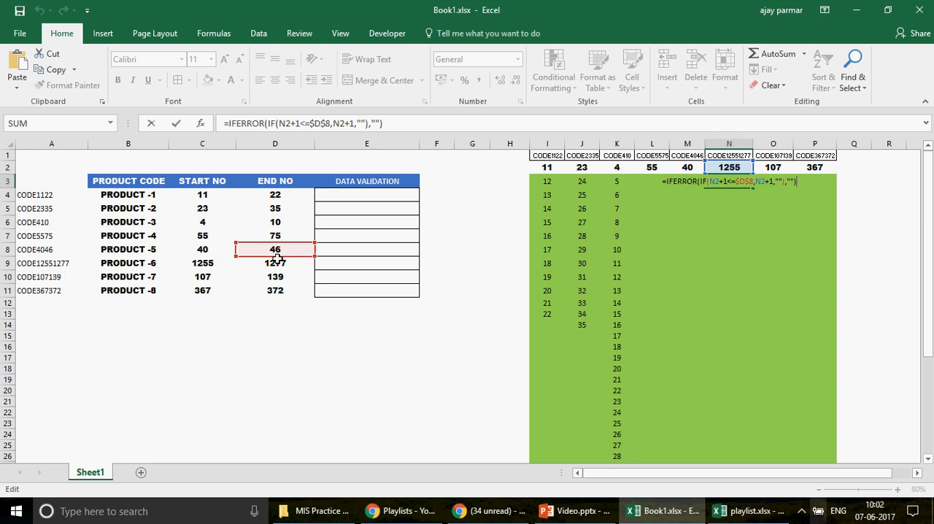
left_click_drag(278, 257, 280, 269)
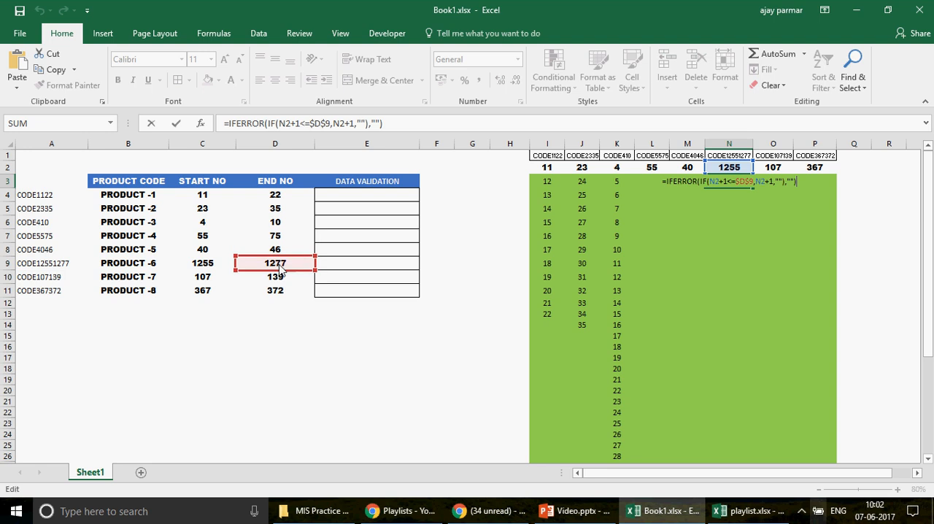
key("ctrl+Return")
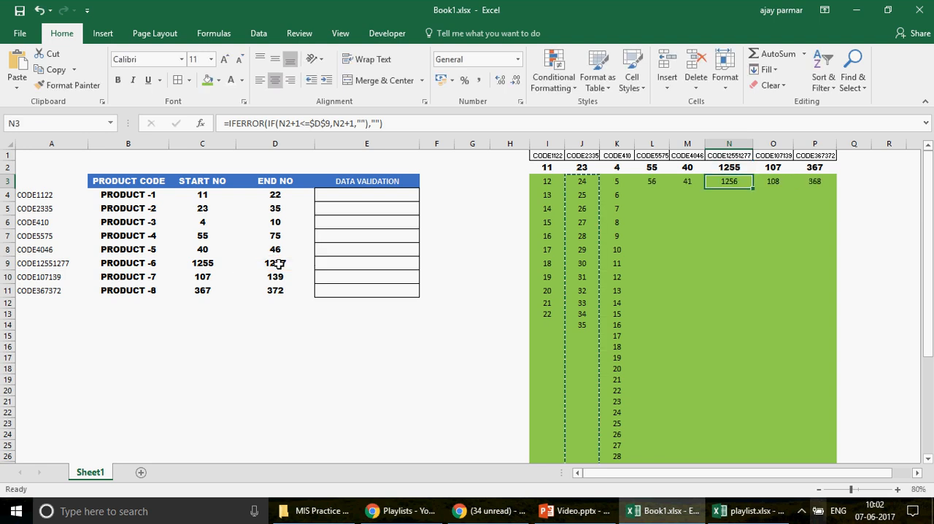
Step: Correct the end-number reference in the O3 formula to $D$10 and check the reference in P3
key("Right")
key("F2")
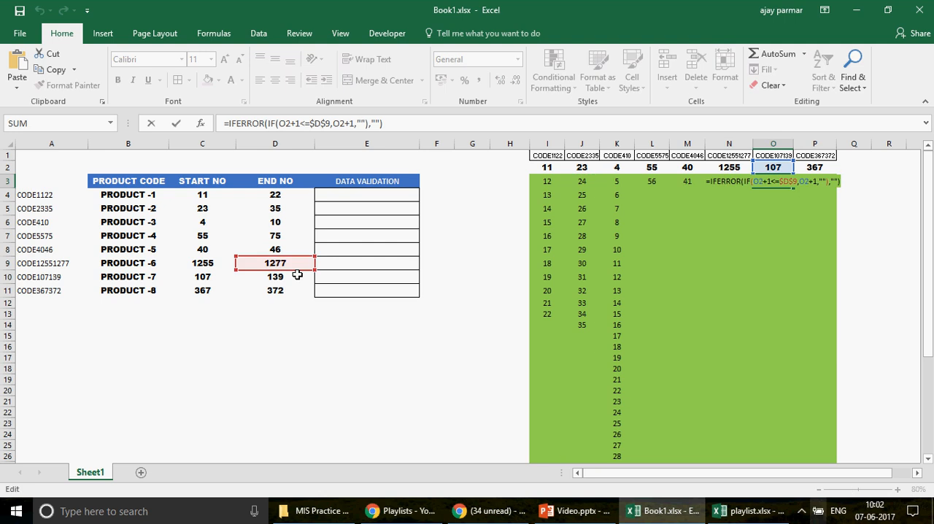
left_click_drag(297, 275, 299, 282)
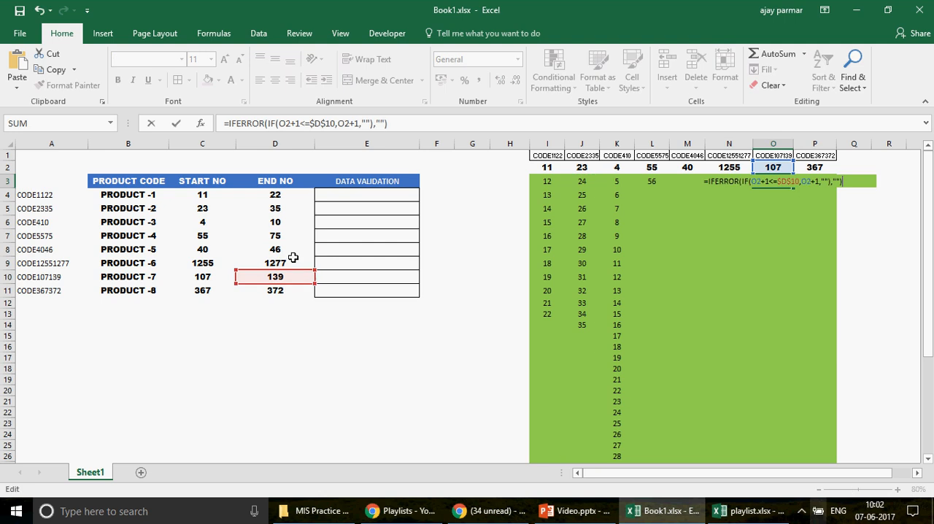
key("Tab")
key("F2")
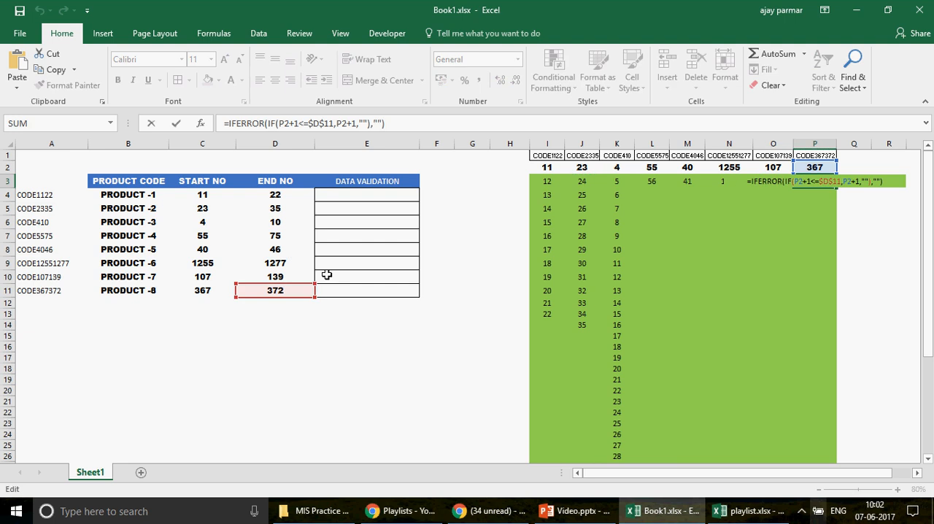
key("Escape")
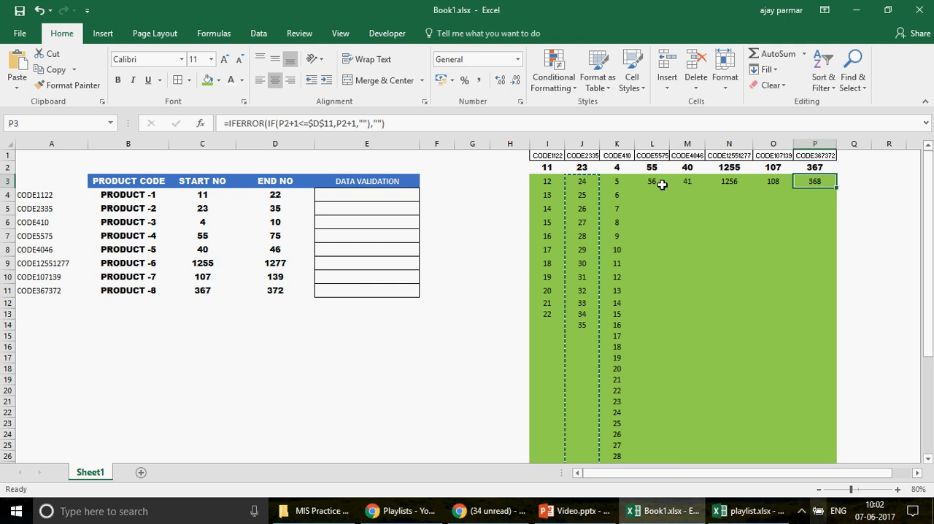
Step: Fill the formulas in L3:P3 down to row 41 and clear the pending copy selection
left_click(656, 183)
left_click_drag(765, 177, 828, 188)
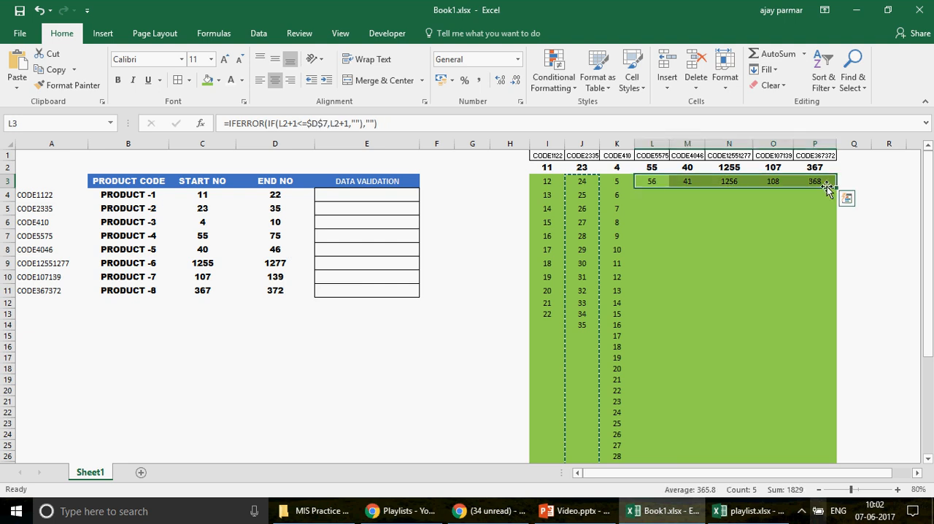
double_click(837, 188)
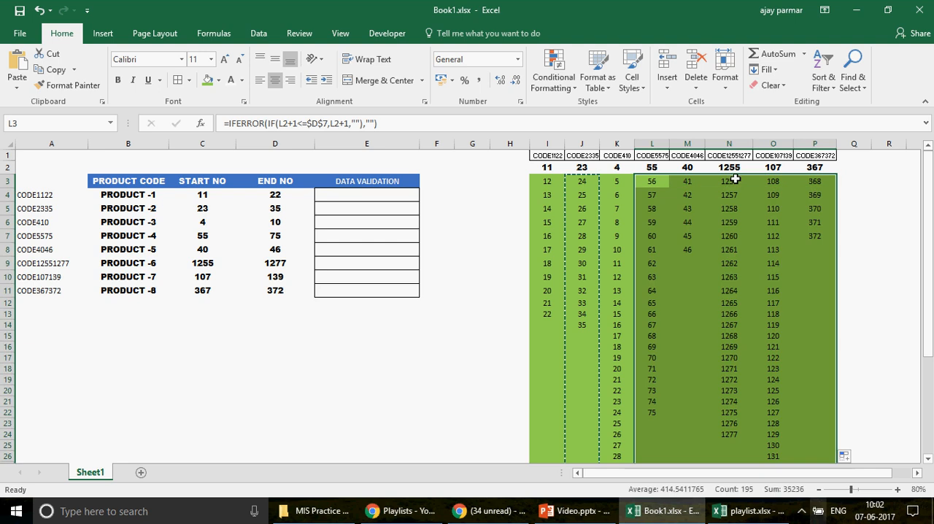
key("Escape")
left_click(776, 189)
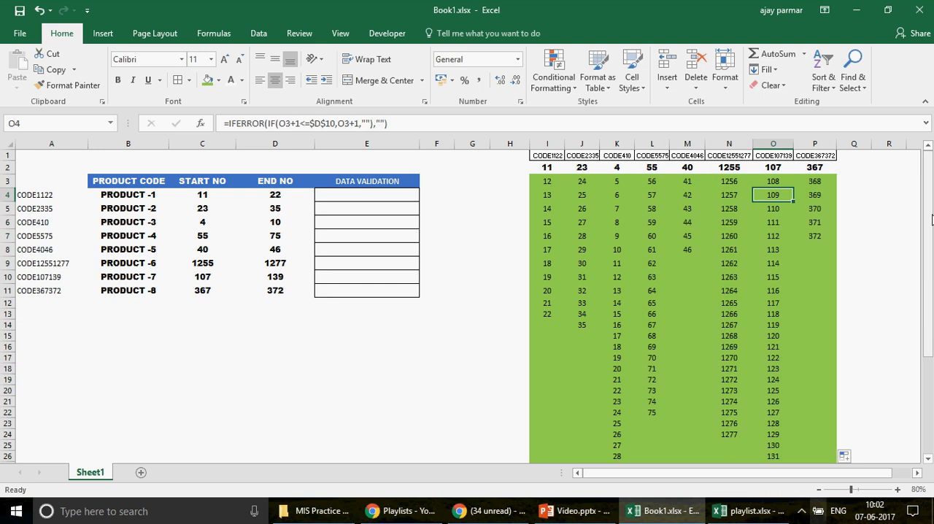
left_click_drag(928, 219, 929, 172)
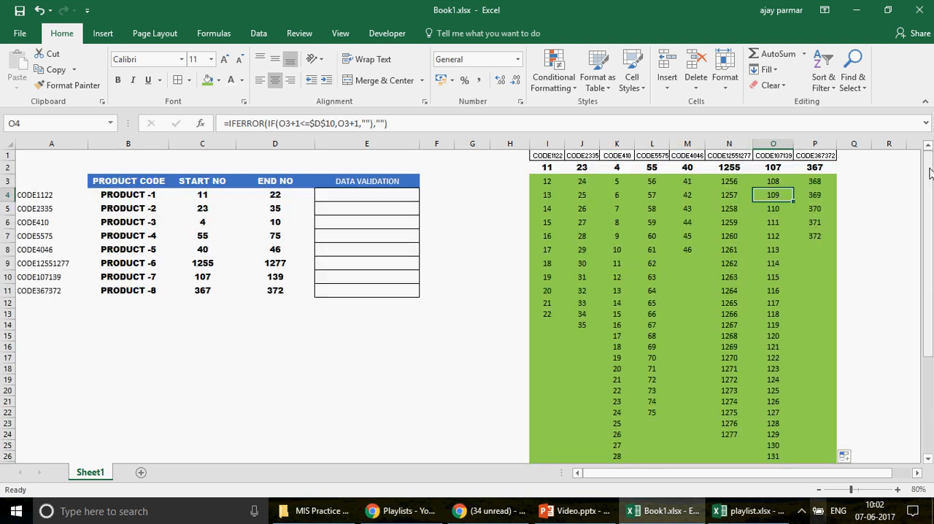
Step: Make the code headers in I1:P1 bold and autofit the widths of columns I through P
left_click(553, 153)
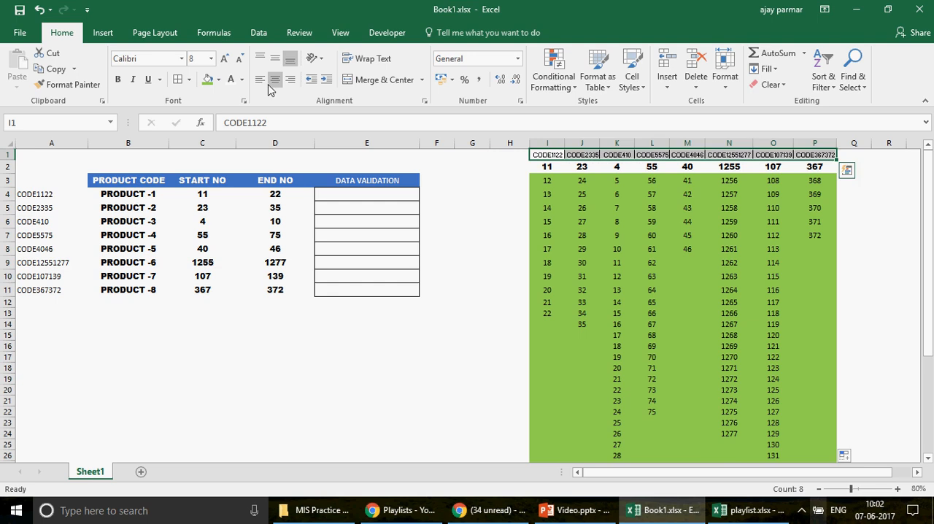
left_click(123, 82)
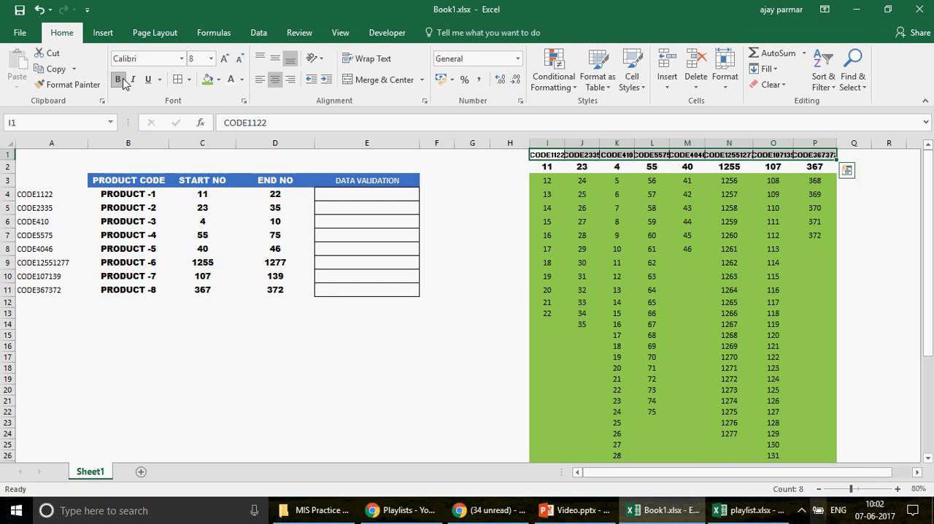
left_click_drag(557, 145, 830, 146)
double_click(830, 146)
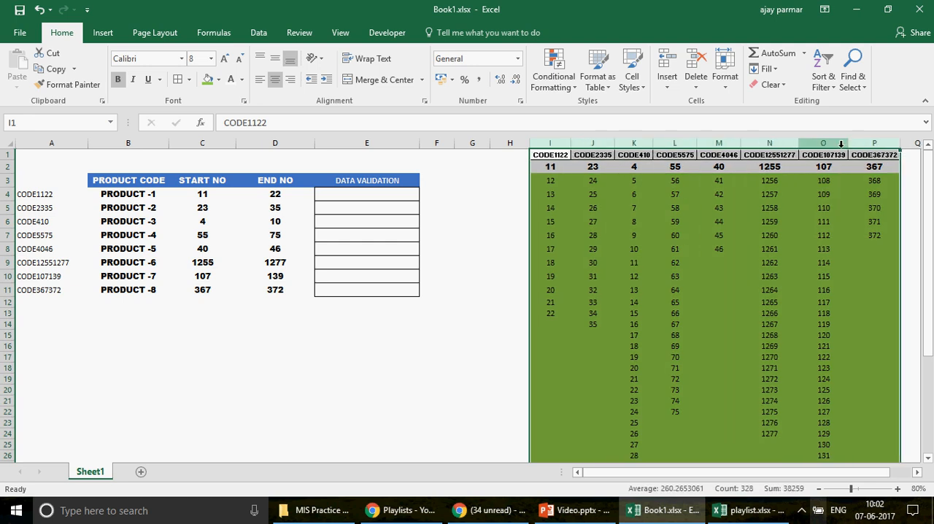
Step: Select the number lists with their code headers in I1:P41 and locate the Create from Selection naming command
left_click(547, 155)
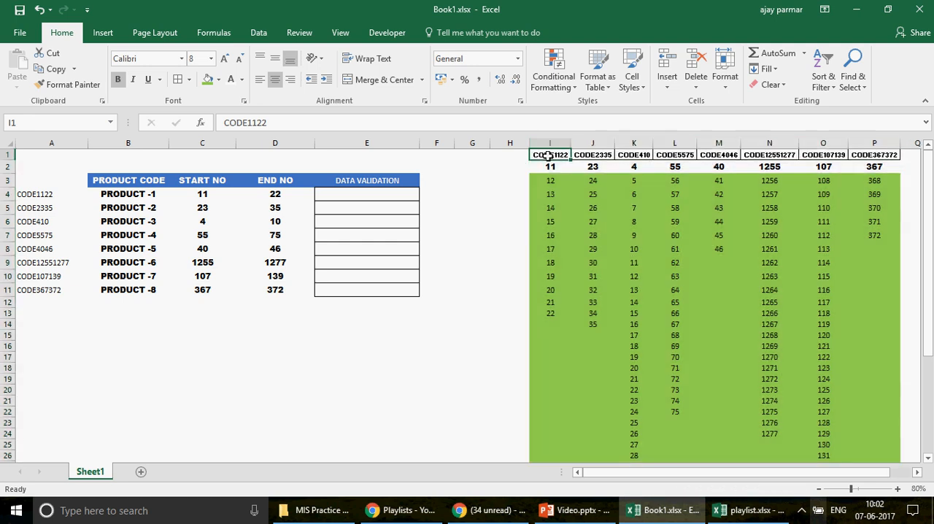
key("shift+Right")
key("shift+Right")
key("shift+Right")
key("shift+Right")
key("shift+Right")
key("shift+Right")
key("shift+Right")
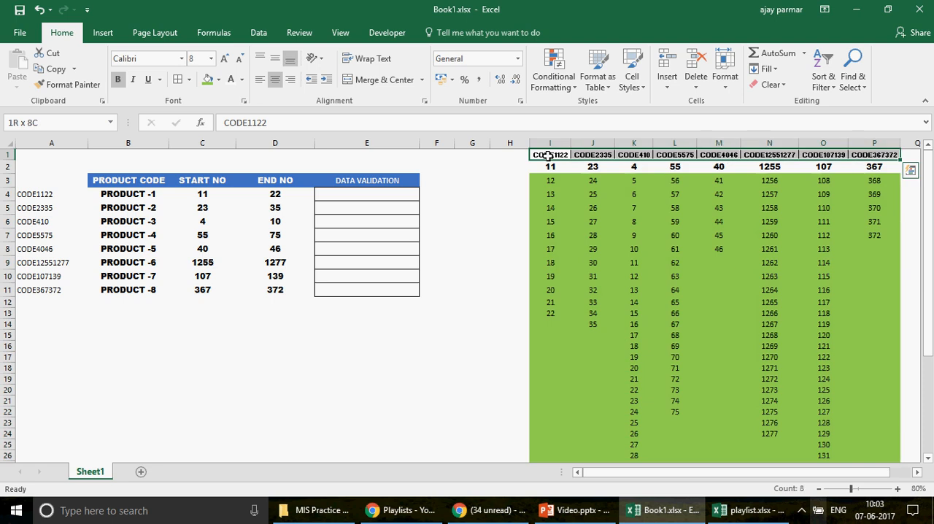
key("ctrl+shift+Down")
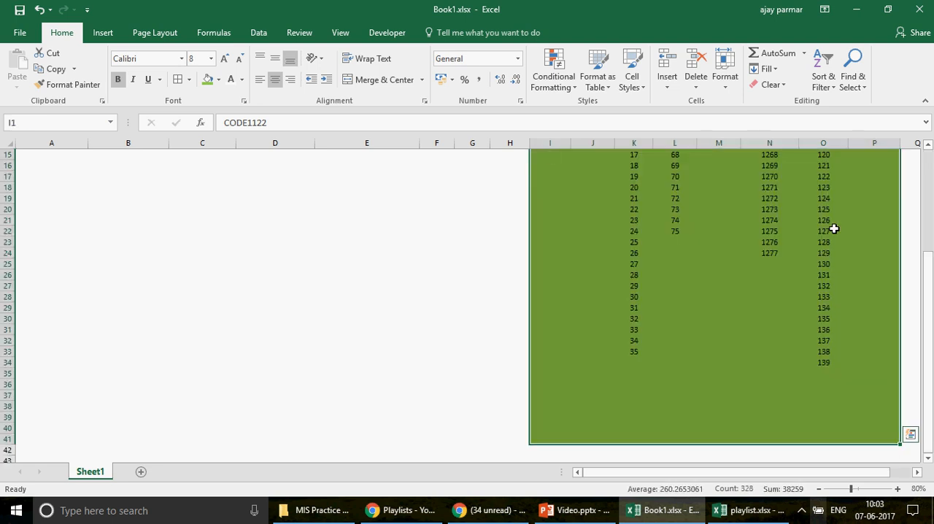
left_click(216, 35)
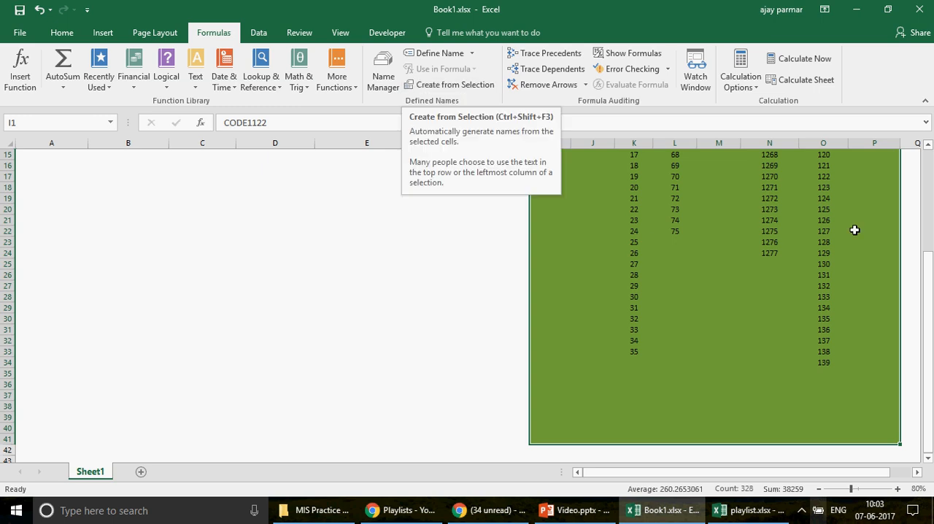
Step: Select the product codes in A4:A11 to compare them with the list headers in row 1
scroll(930, 308, "up", 5)
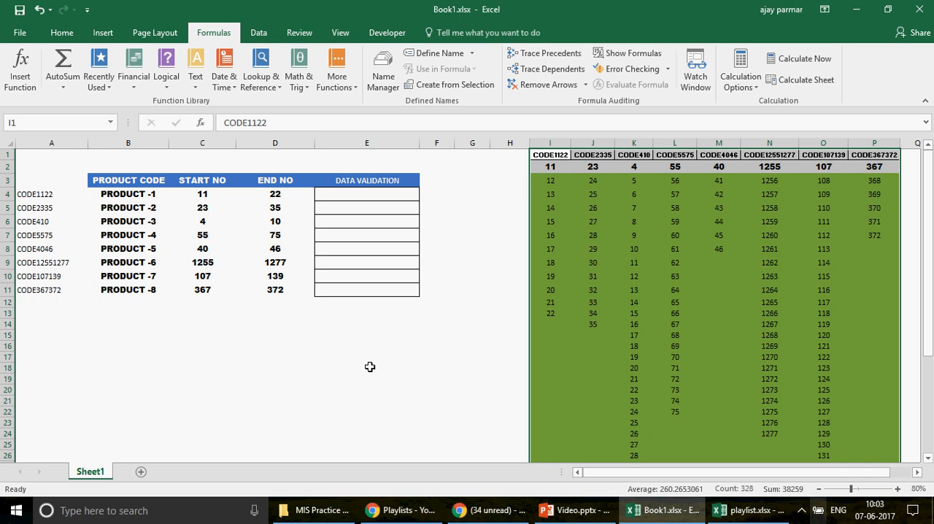
left_click(46, 196)
left_click_drag(55, 288, 55, 291)
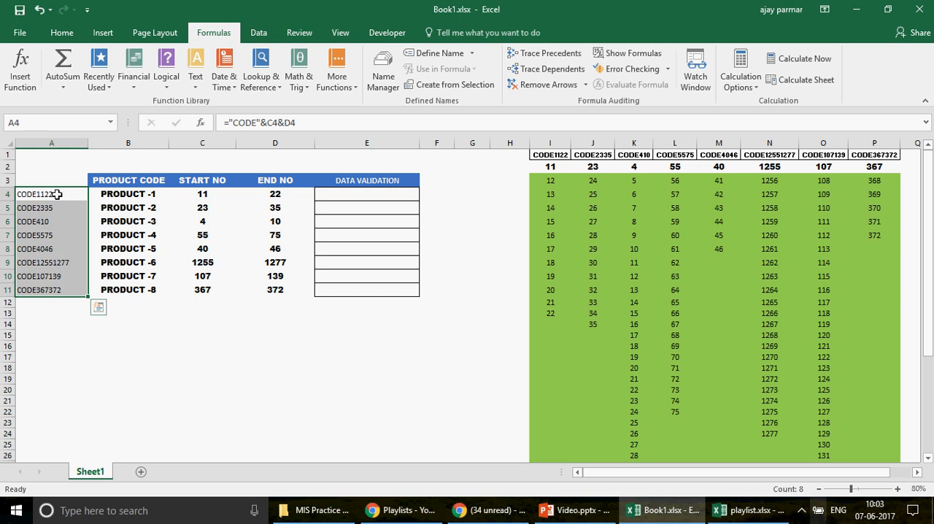
Step: Select the CODE1122 list with its header in I1:I26 and locate the field for naming a range
left_click(554, 155)
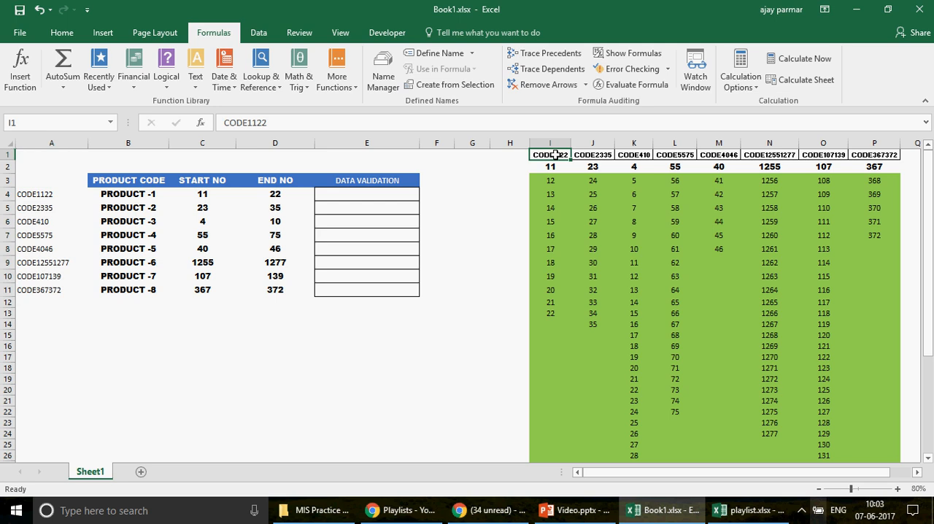
left_click(553, 460, "shift")
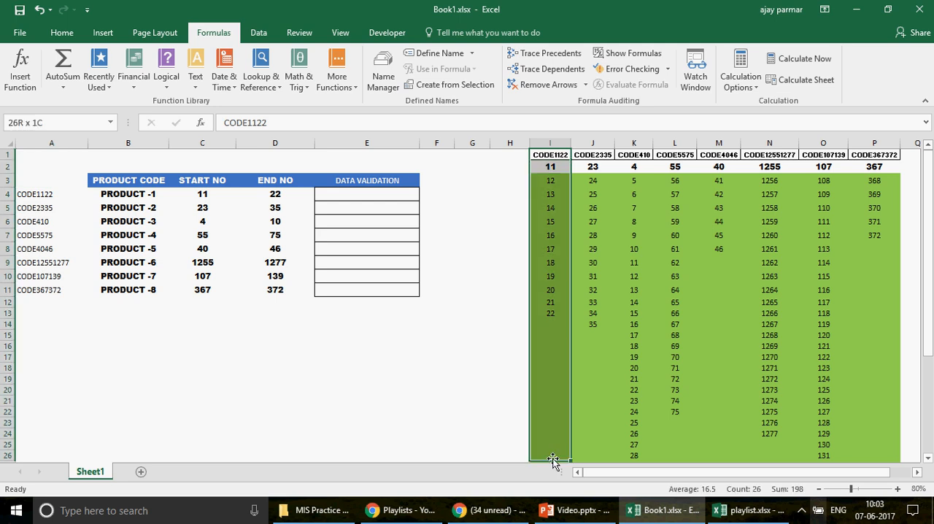
left_click(56, 121)
Step: Check the formulas in column I down to row 41 and return to the CODE1122 header
left_click(552, 418)
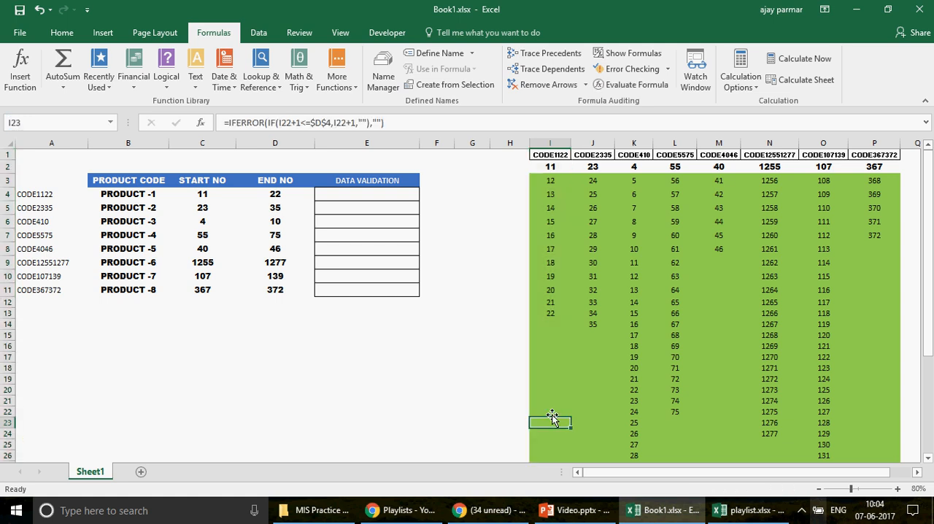
key("Down")
key("Down")
key("Down")
key("Down")
key("Down")
key("Down")
key("Down")
key("Down")
key("Down")
key("Down")
key("Down")
key("Down")
key("Down")
key("Down")
key("Down")
key("Down")
key("Down")
key("Down")
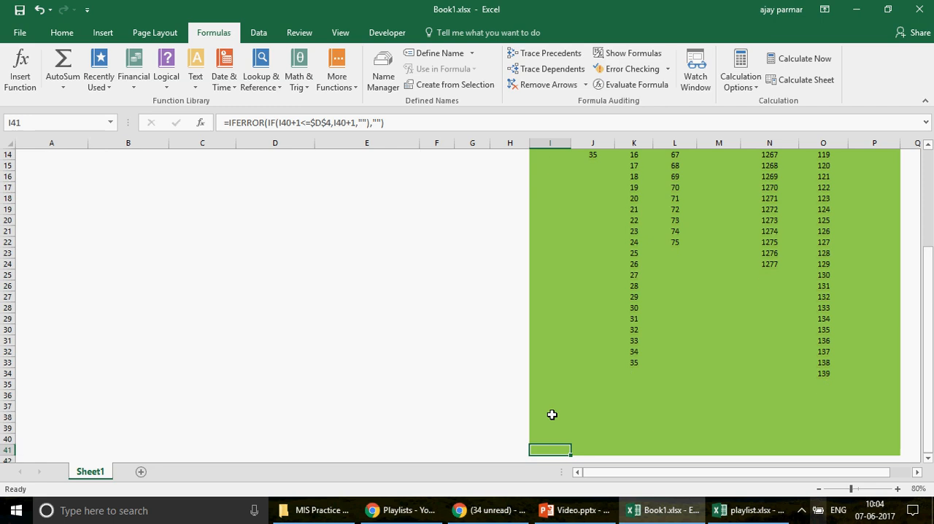
key("Down")
key("Up")
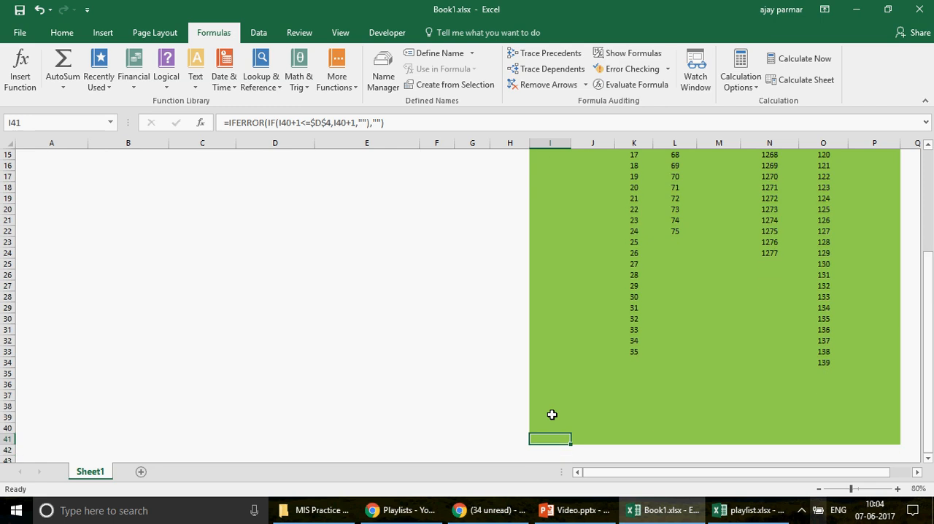
key("ctrl+Up")
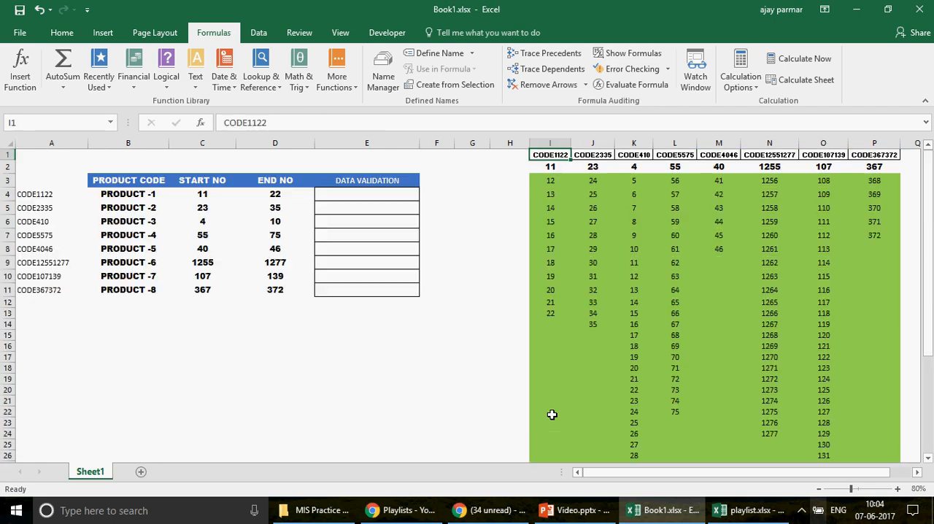
Step: Try the formula =INDIRECT(A4) in the first data validation cell, E4, and clear the cell again
left_click(355, 193)
type("=")
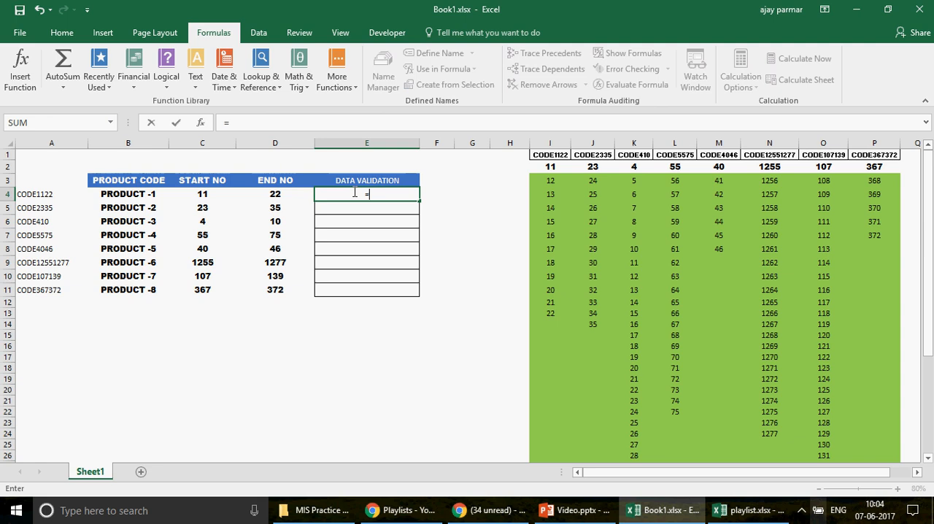
type("INDIRECT")
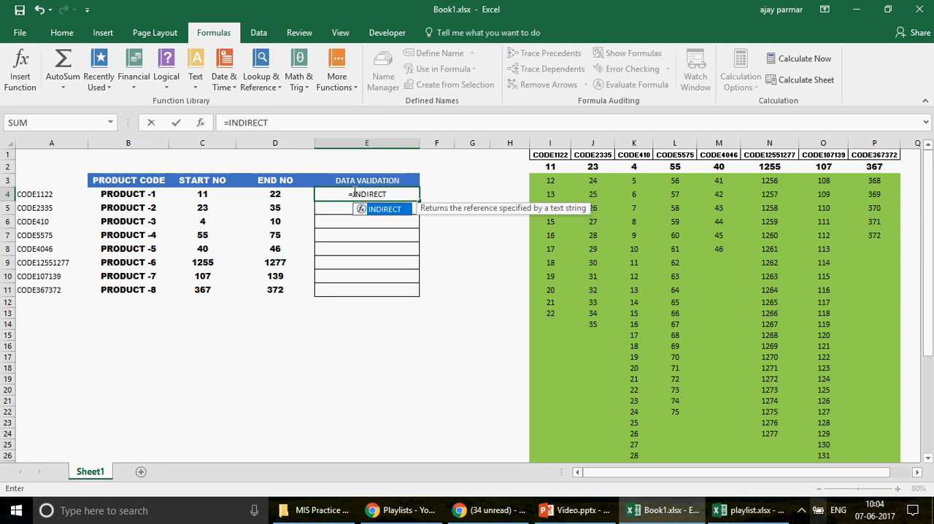
type("(")
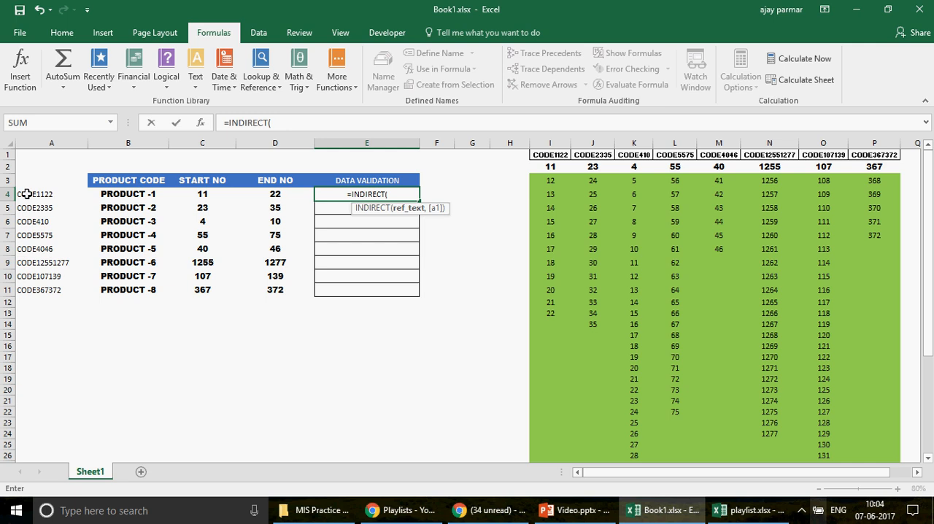
left_click(25, 194)
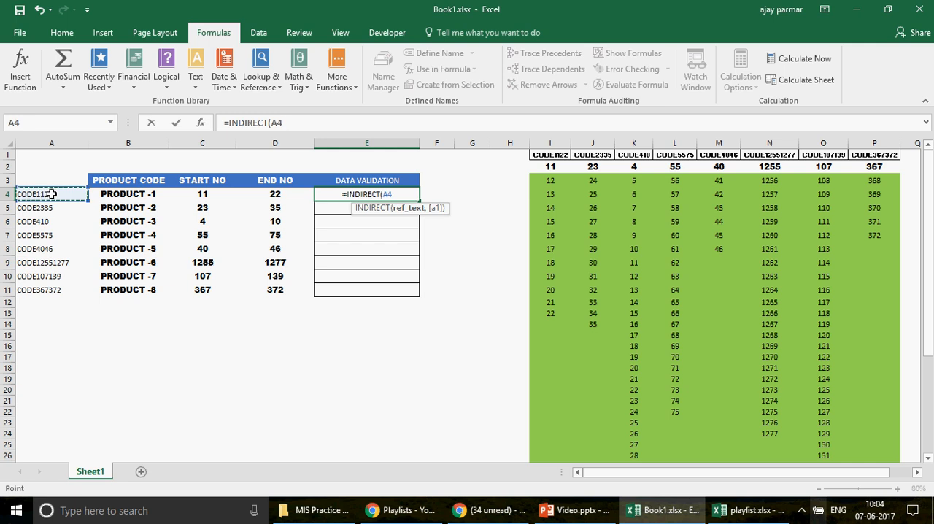
type(")")
key("ctrl+Return")
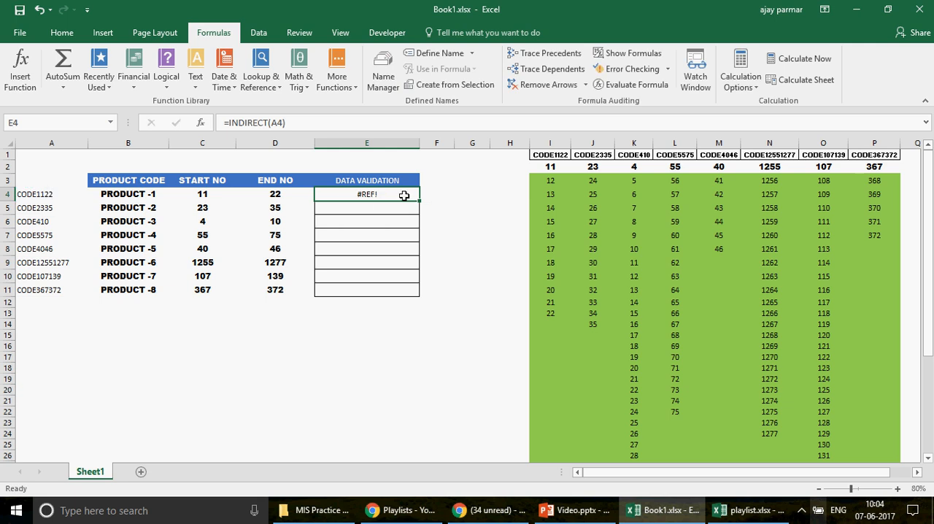
key("Delete")
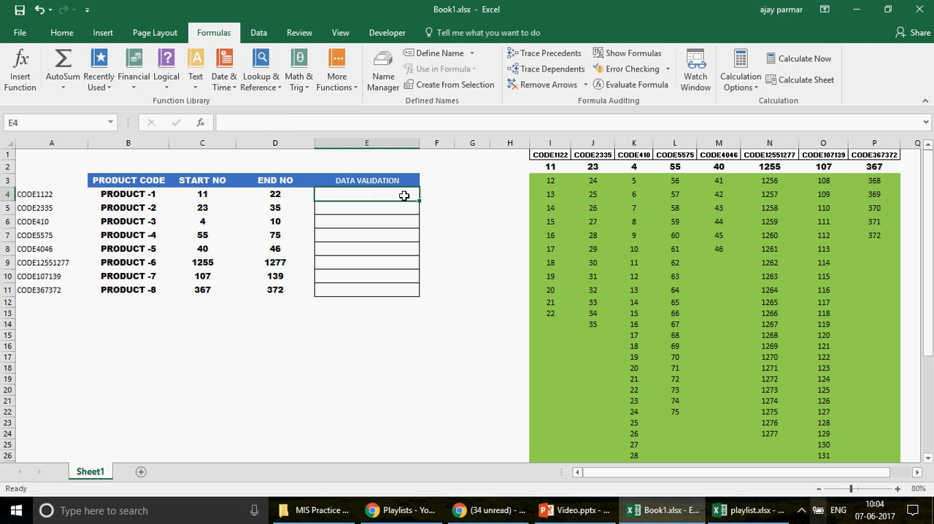
Step: Compare the code in A4 with the CODE1122 list by selecting I1:I24 and its range name field
left_click(34, 194)
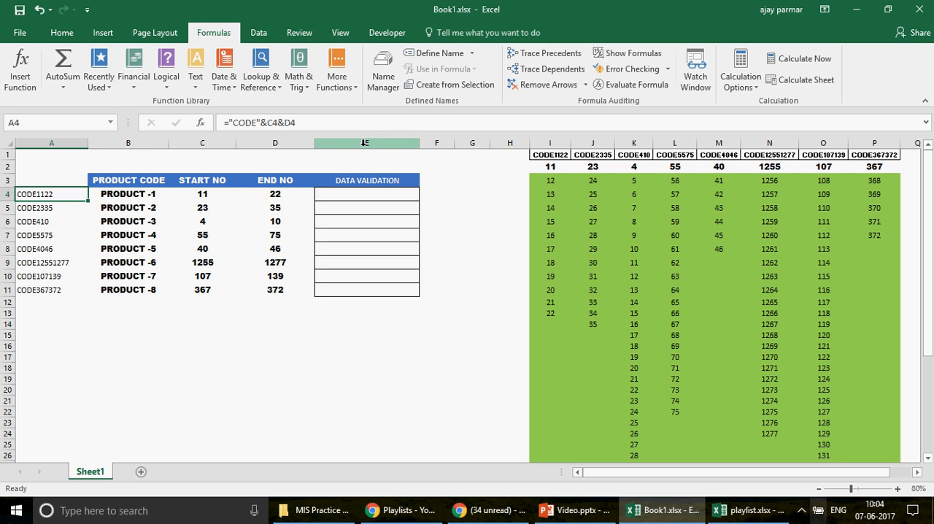
left_click(552, 155)
left_click_drag(552, 156, 555, 358)
left_click(558, 438, "shift")
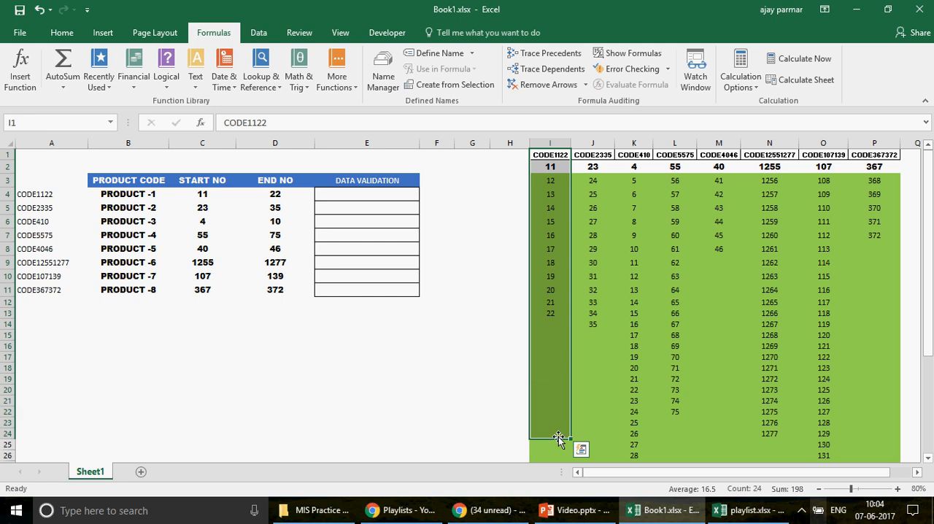
left_click(62, 122)
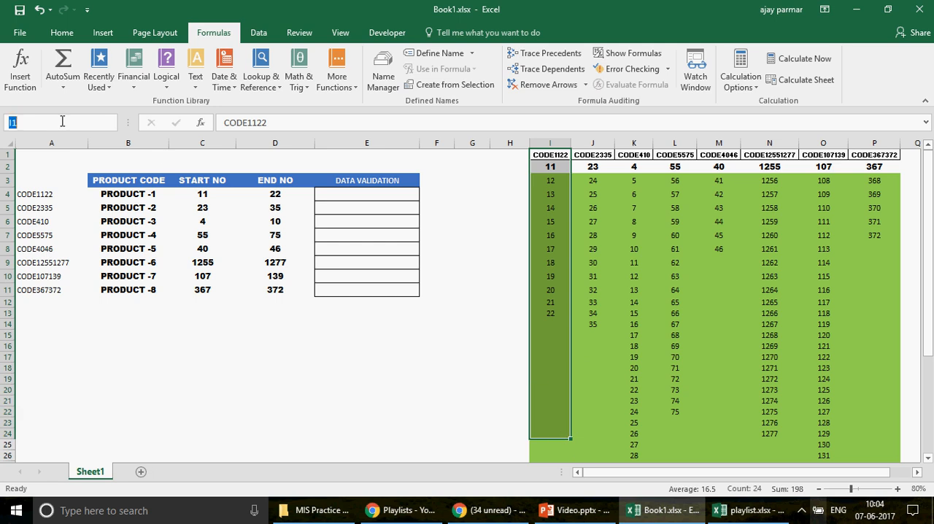
Step: Select the CODE2335 list in J1:J23 and check the workbook's defined names in the Name Manager
left_click(606, 152)
left_click(600, 425, "shift")
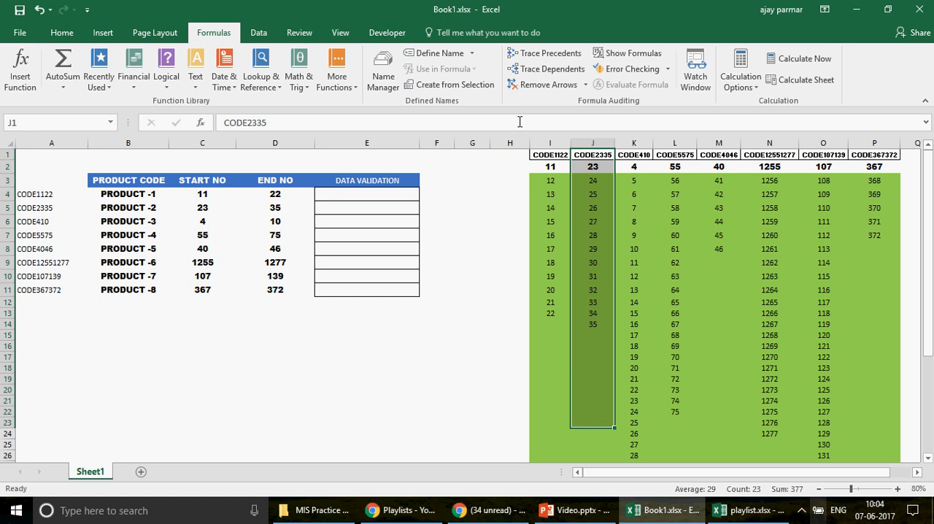
left_click(379, 73)
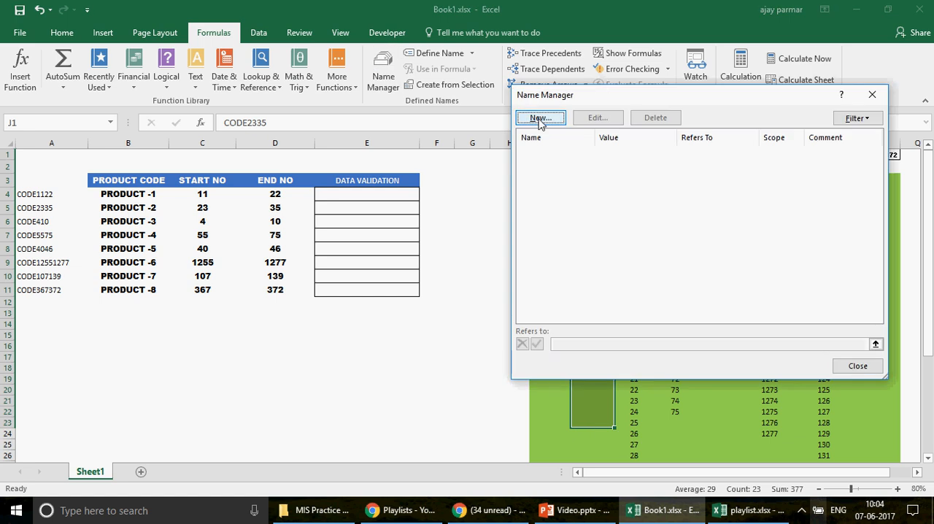
left_click(857, 364)
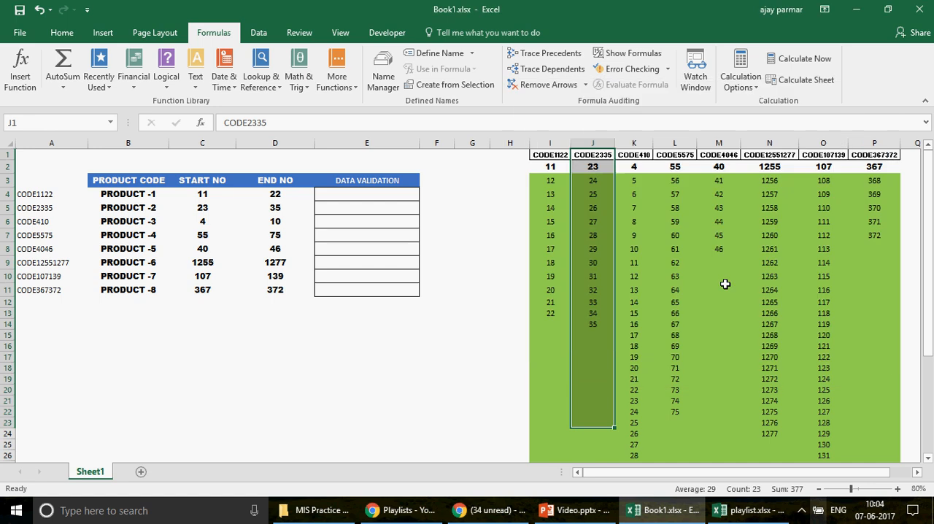
Step: Create range names for the lists in I1:P41 from the top row only, with the left column option off
left_click(555, 153)
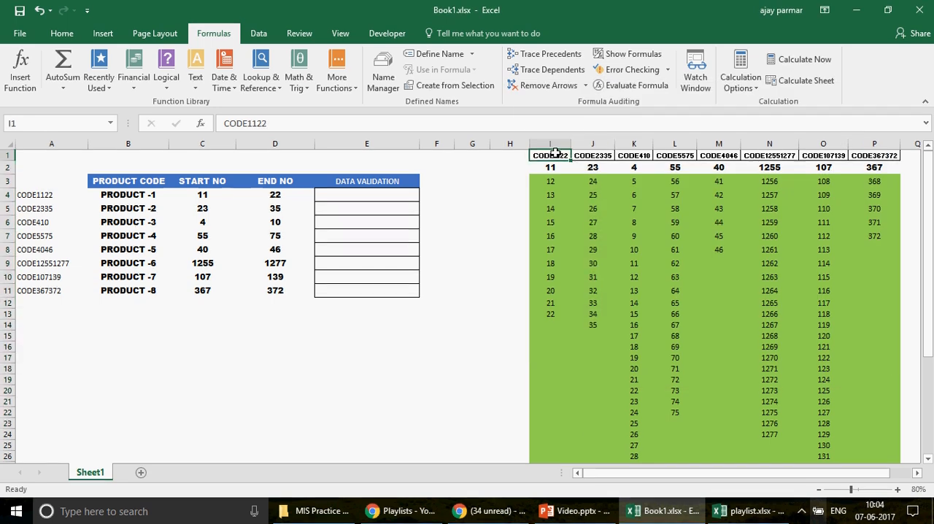
key("ctrl+shift+End")
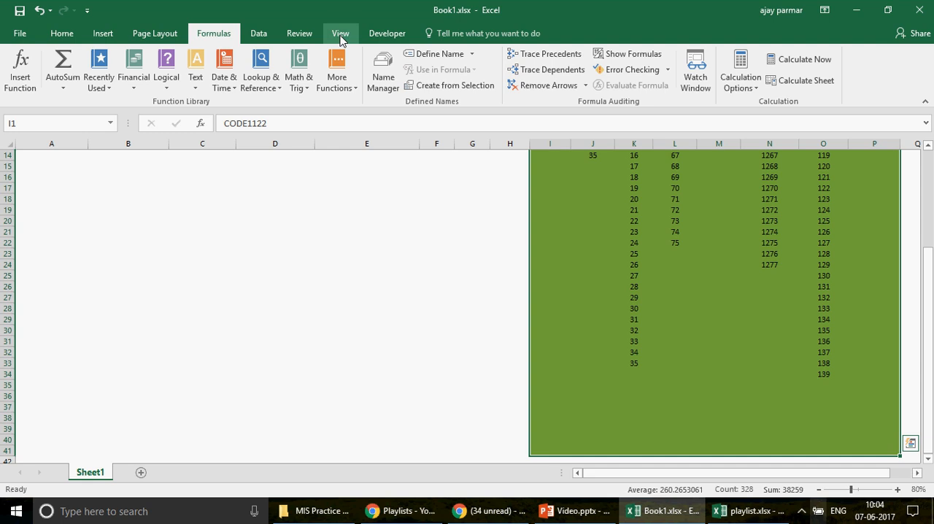
left_click(467, 87)
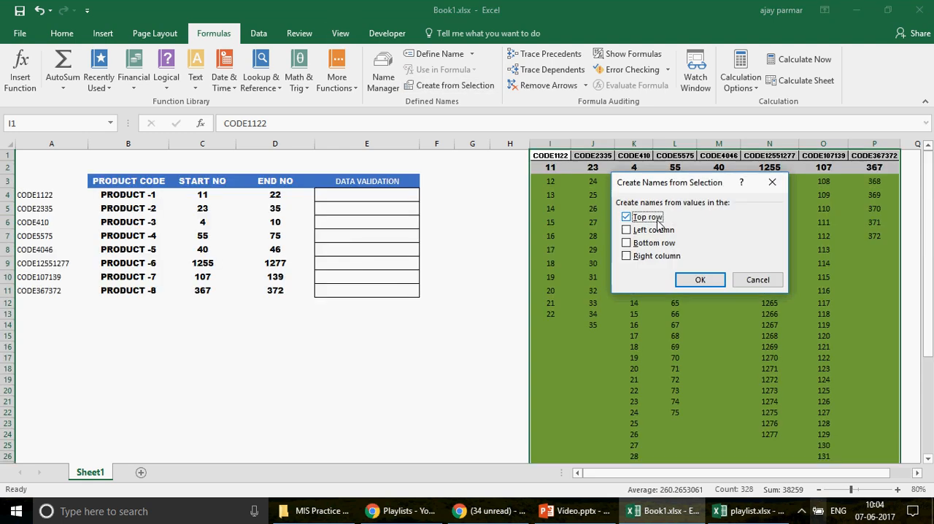
left_click_drag(684, 189, 416, 212)
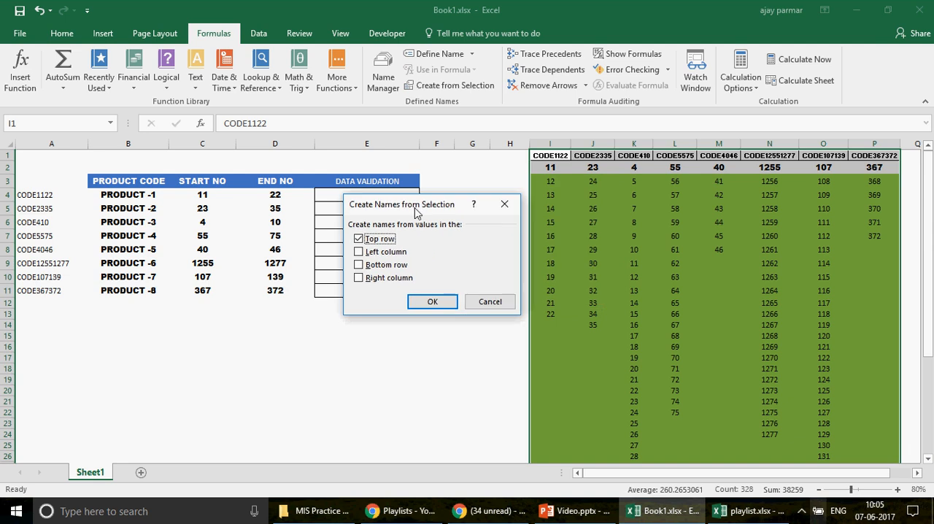
left_click(359, 253)
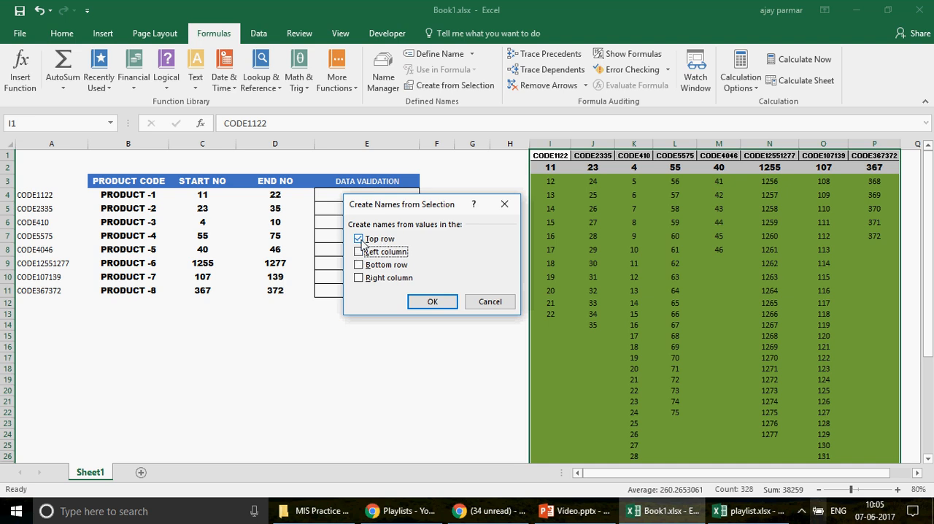
left_click(432, 302)
left_click(275, 356)
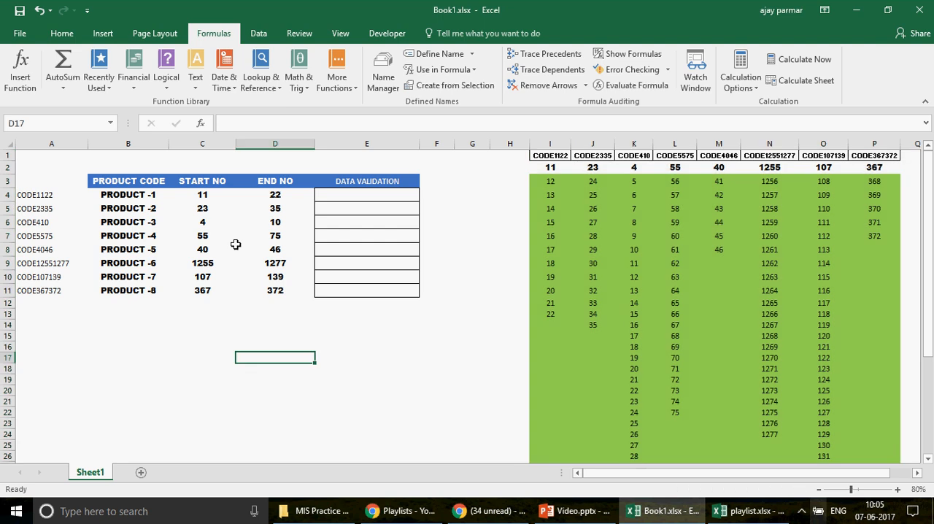
Step: Go to the named range CODE5575 and inspect its full extent in column L
left_click(110, 124)
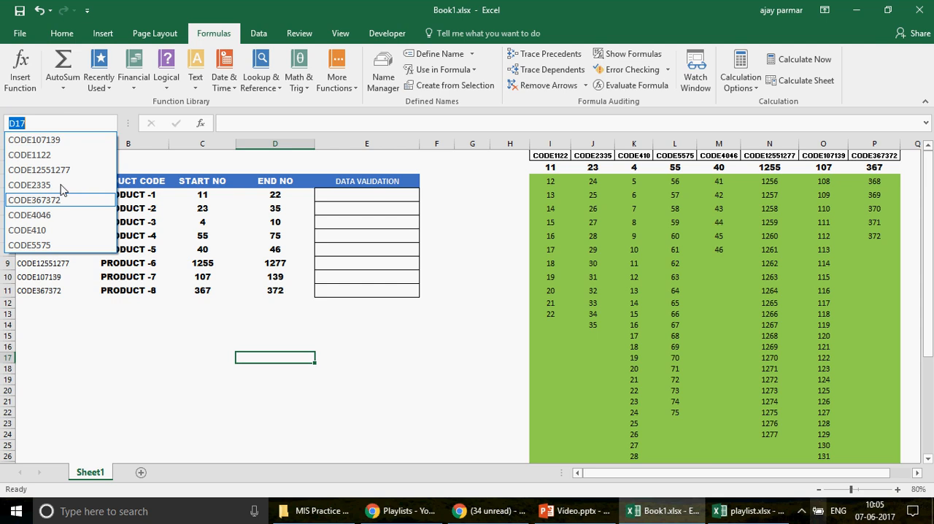
left_click(30, 245)
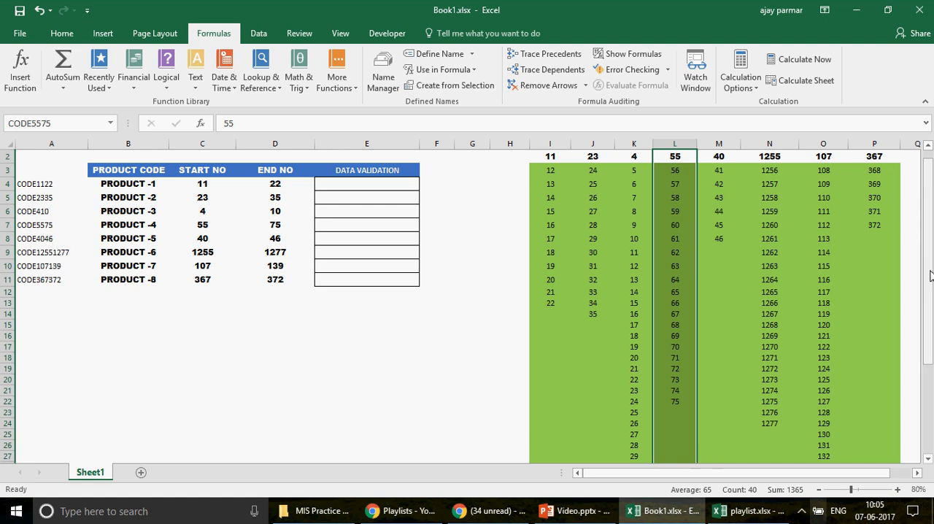
left_click_drag(930, 275, 928, 343)
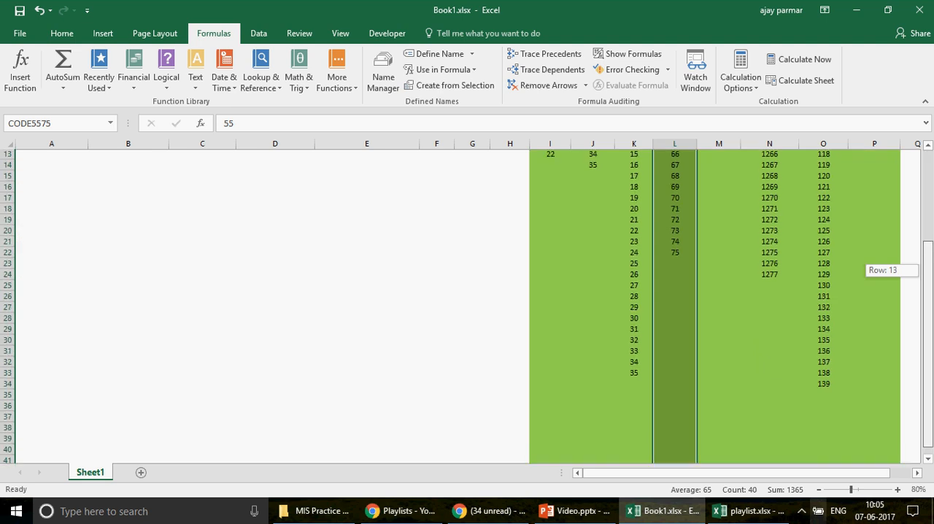
left_click_drag(929, 304, 930, 209)
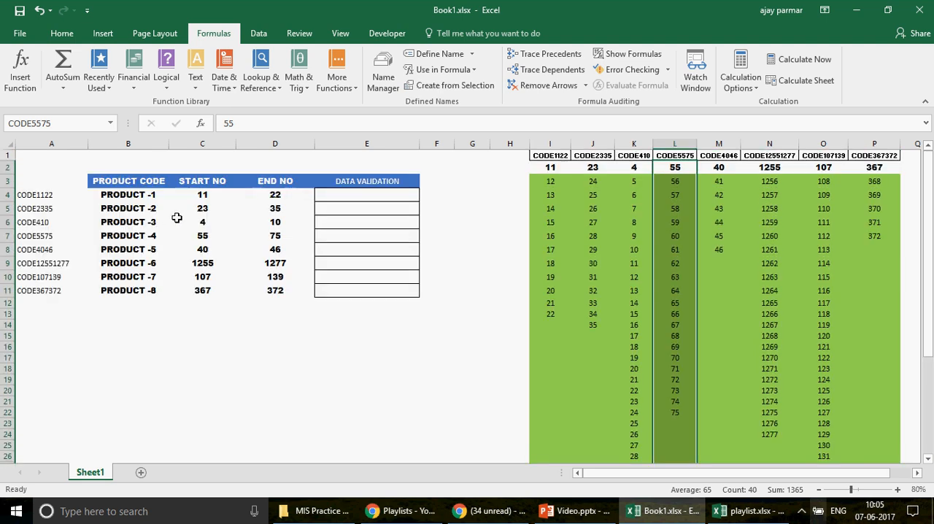
Step: Go to the named ranges CODE107139 and CODE410 to check which cells they cover
left_click(110, 124)
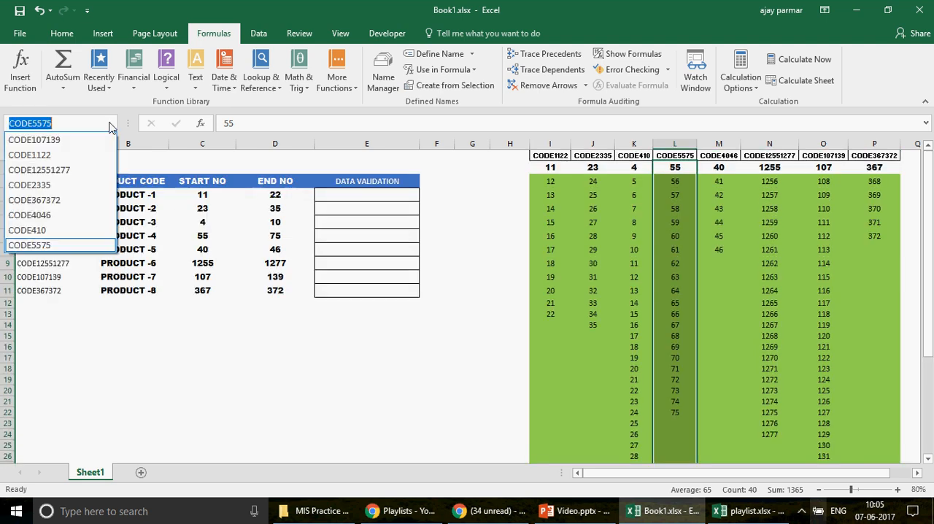
left_click(72, 139)
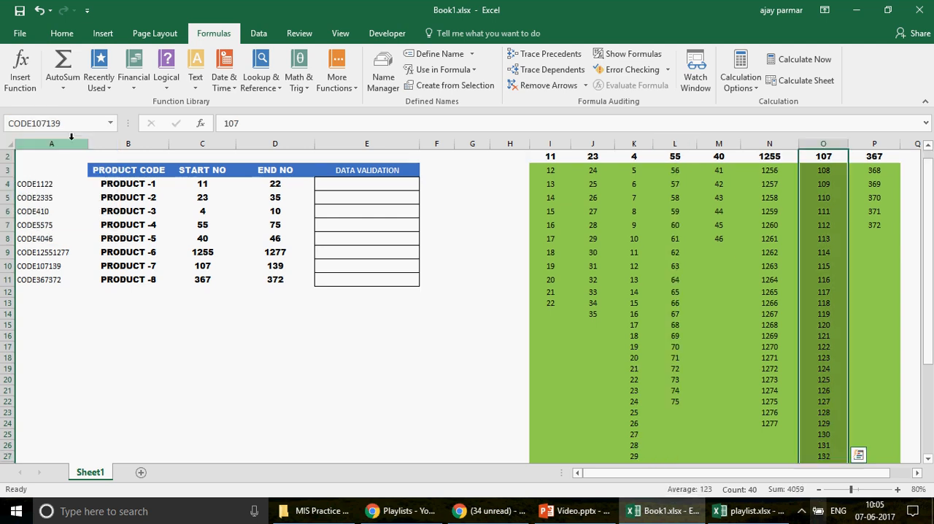
left_click(110, 123)
left_click(56, 231)
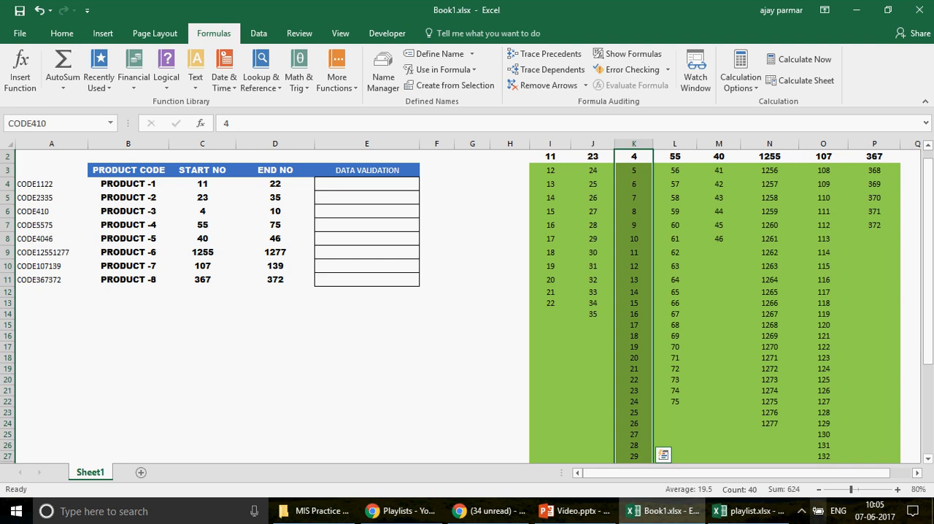
scroll(730, 307, "up", 1)
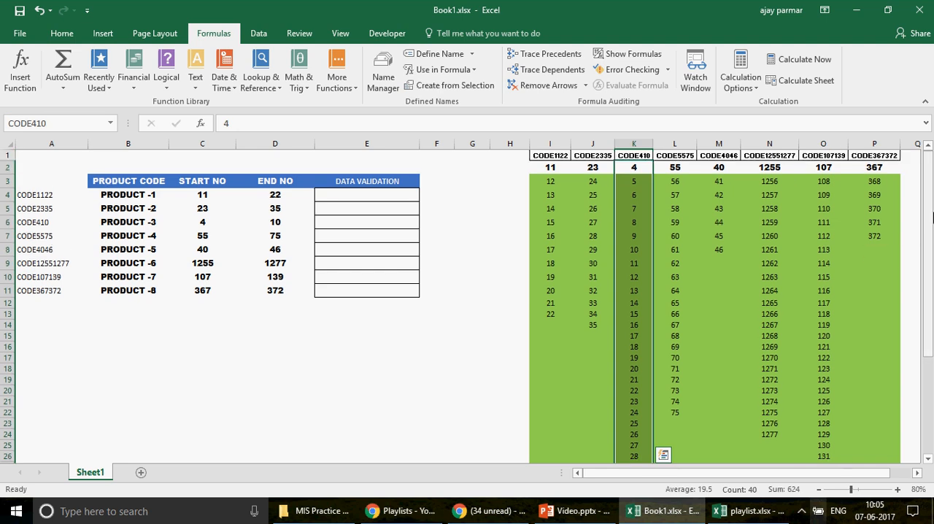
Step: Check the cell ranges that the names CODE12551277 and CODE410 refer to in the Name Manager
left_click(555, 168)
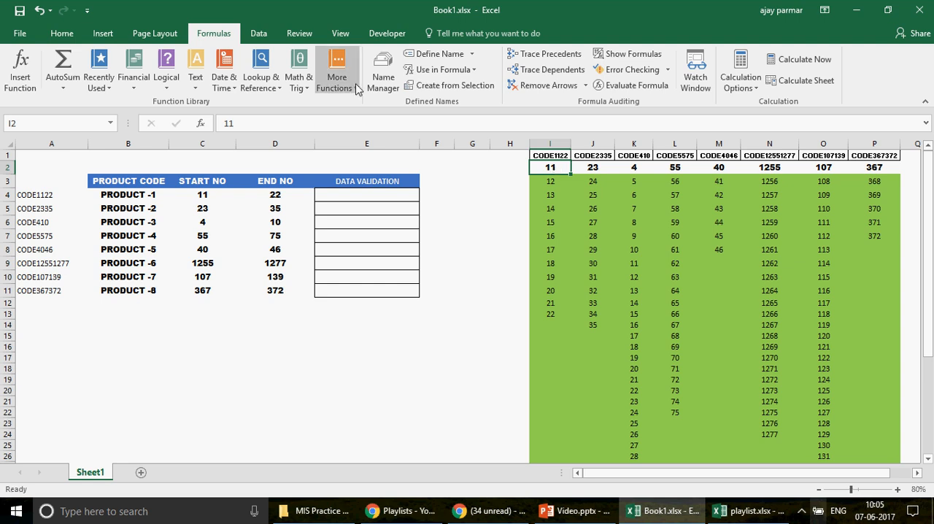
left_click(384, 81)
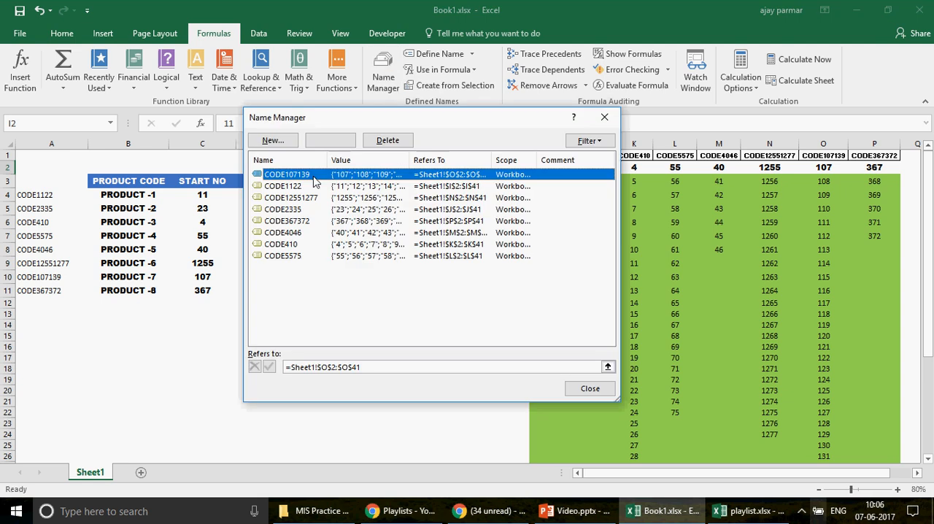
left_click_drag(403, 124, 297, 116)
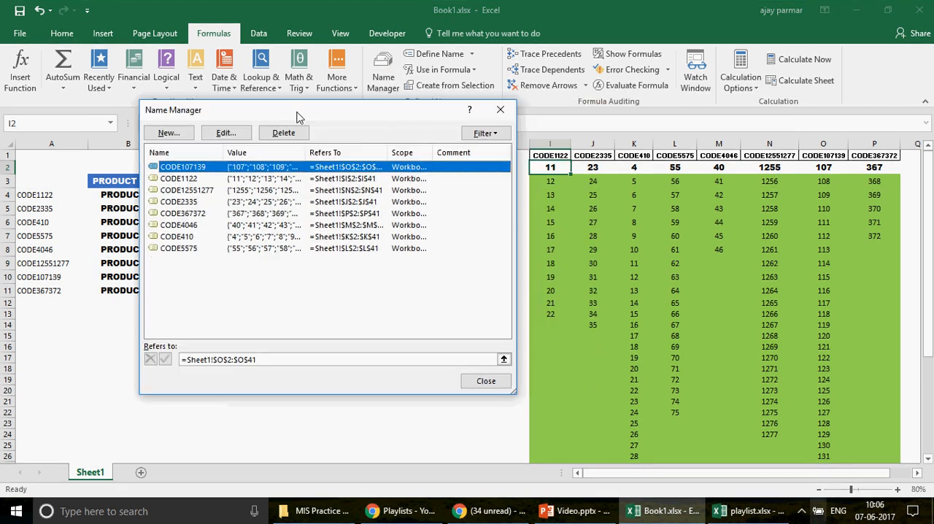
left_click(186, 191)
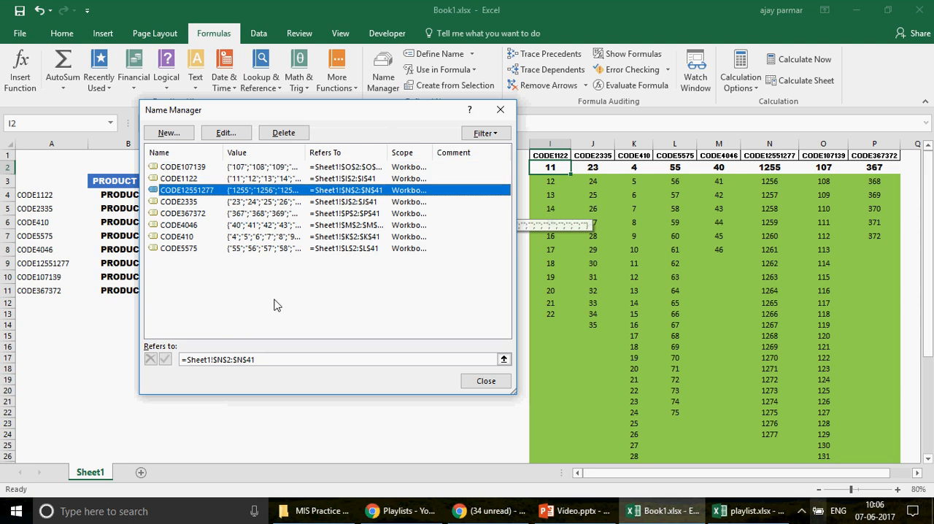
left_click(272, 360)
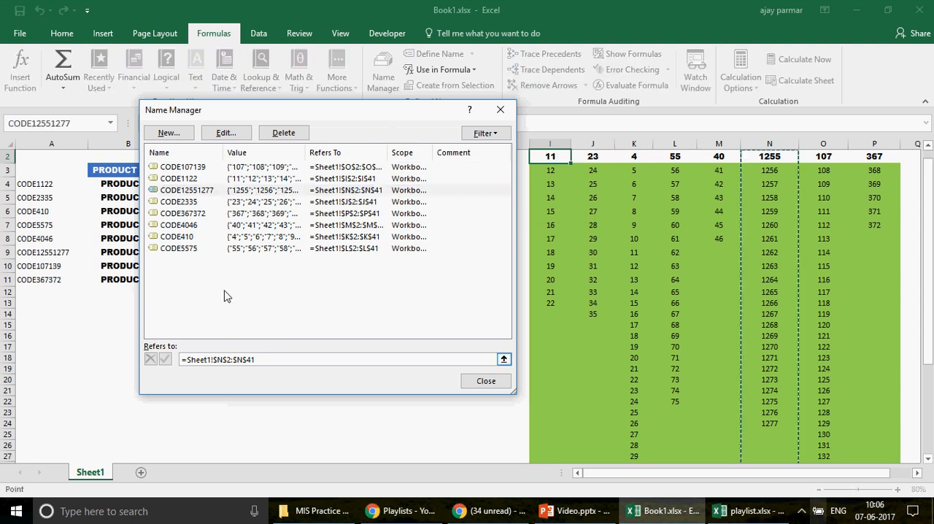
left_click(216, 236)
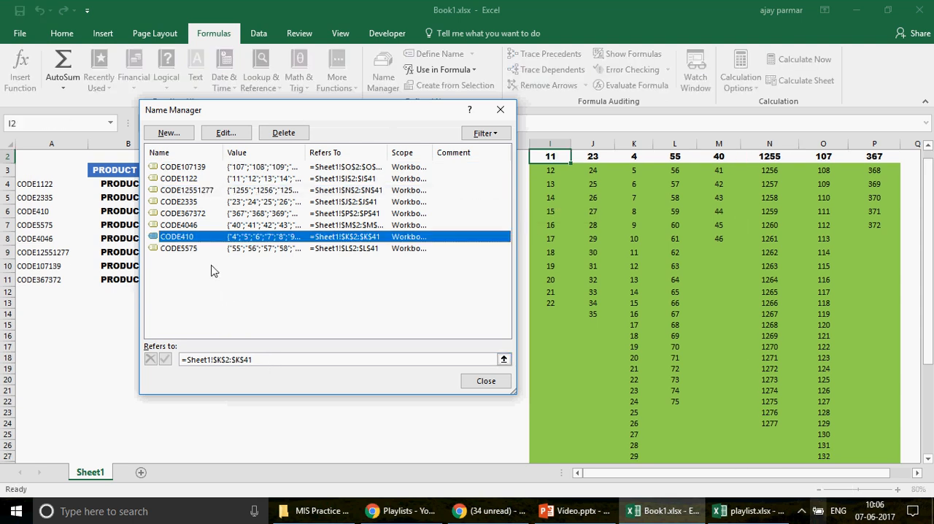
left_click(279, 360)
Step: Check the cell ranges that the names CODE1122 and CODE2335 refer to and close the Name Manager
left_click(183, 179)
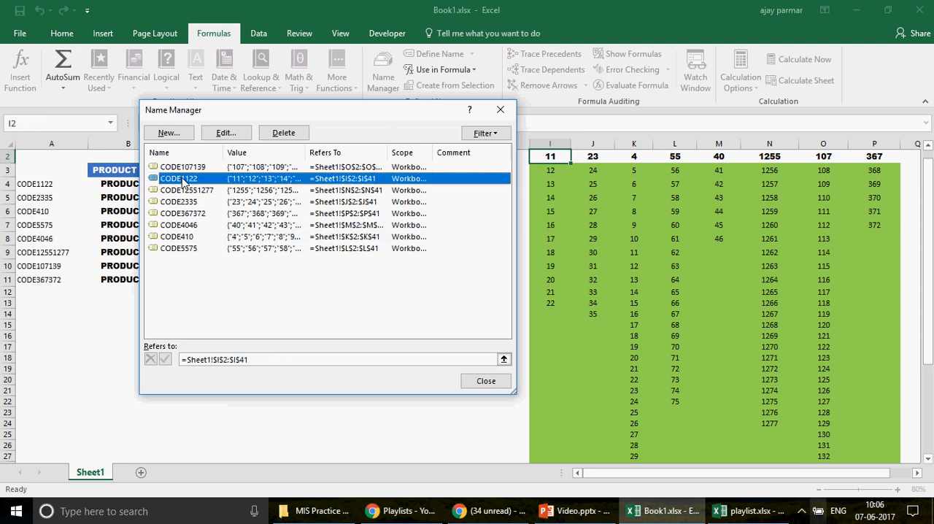
left_click(255, 359)
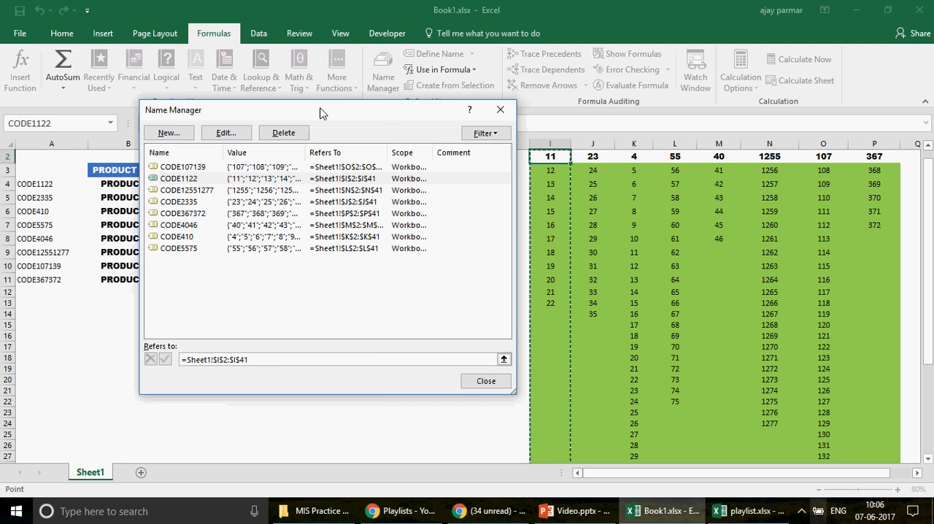
left_click_drag(319, 112, 196, 112)
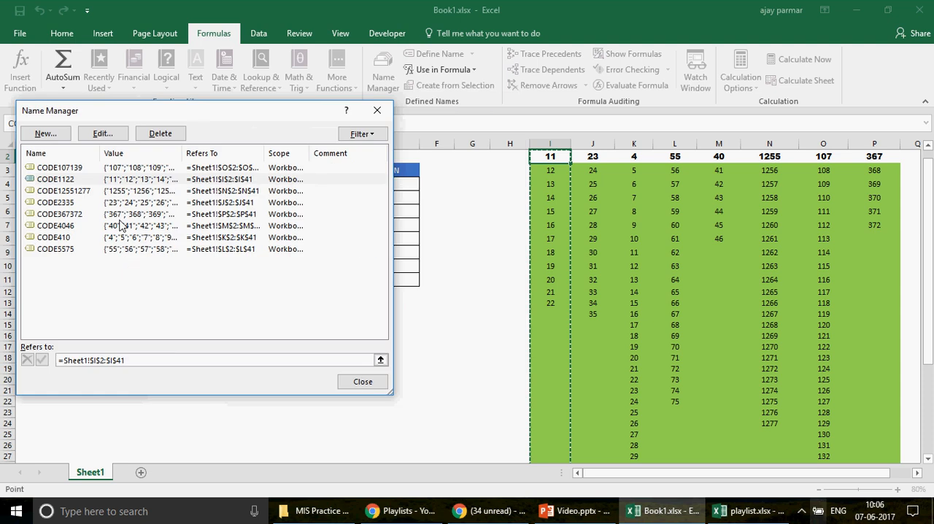
left_click(67, 202)
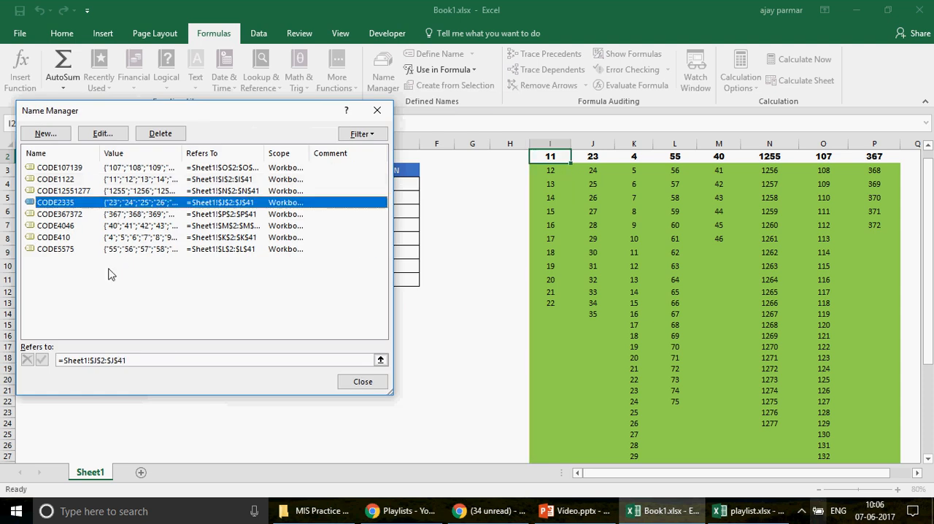
left_click(173, 360)
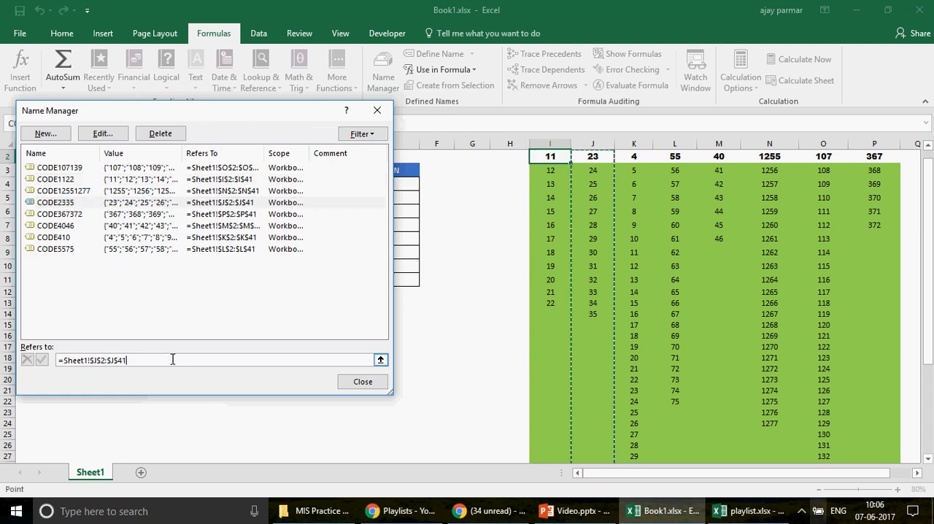
left_click(368, 382)
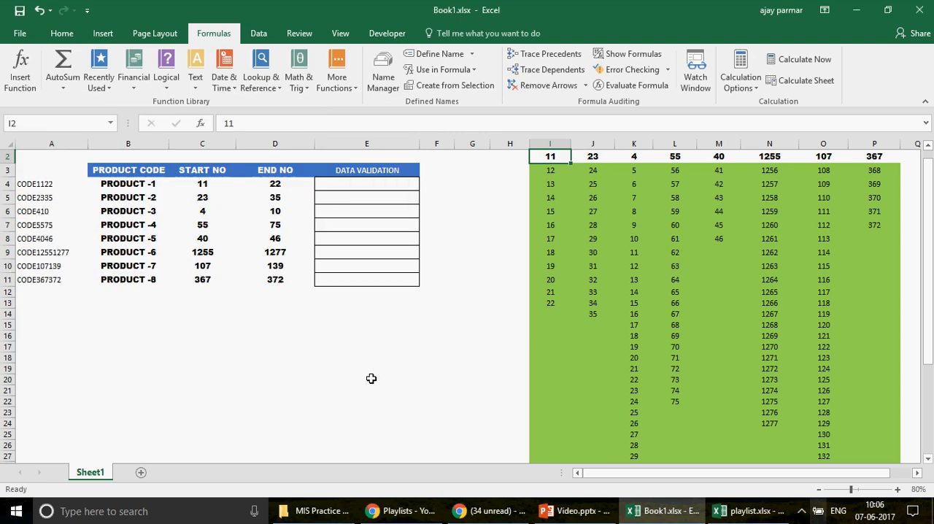
Step: Check which defined names are suggested for a formula beginning with =COD in cell E15, leaving the cell empty
left_click(350, 327)
type("=")
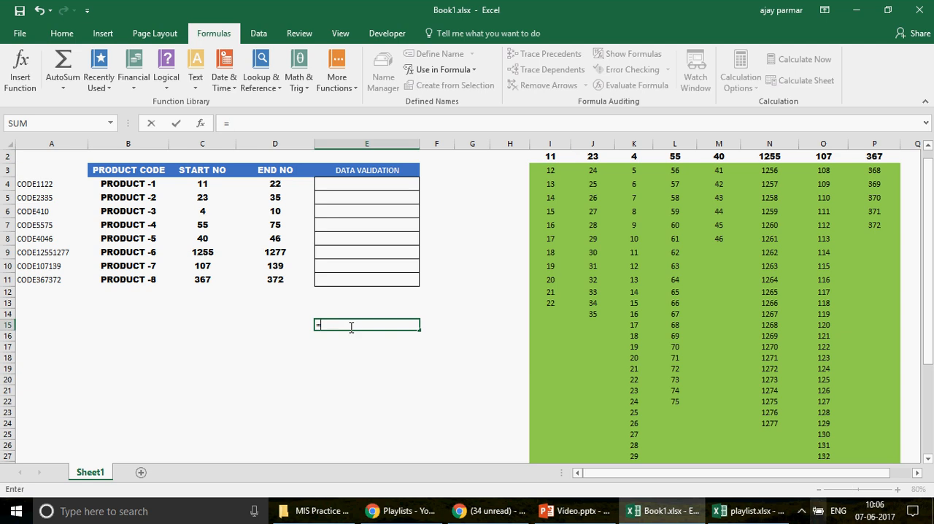
type("COD")
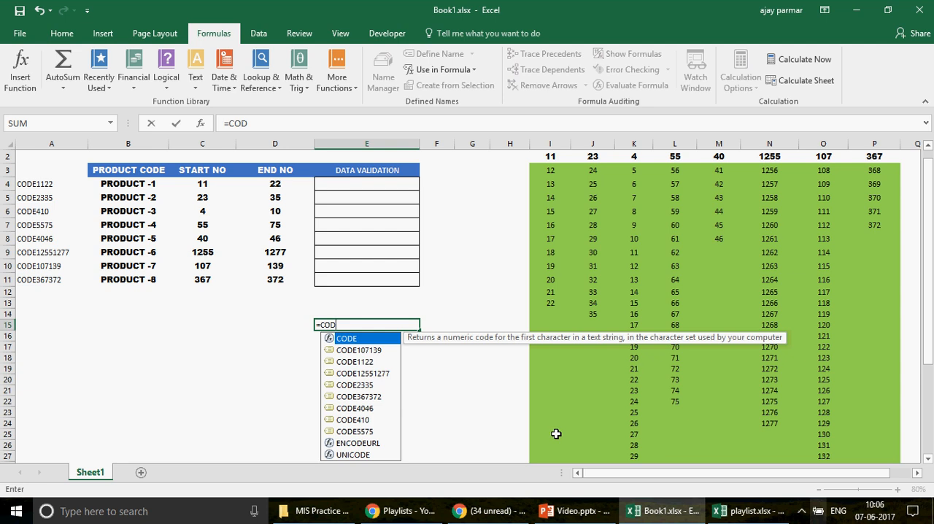
key("Escape")
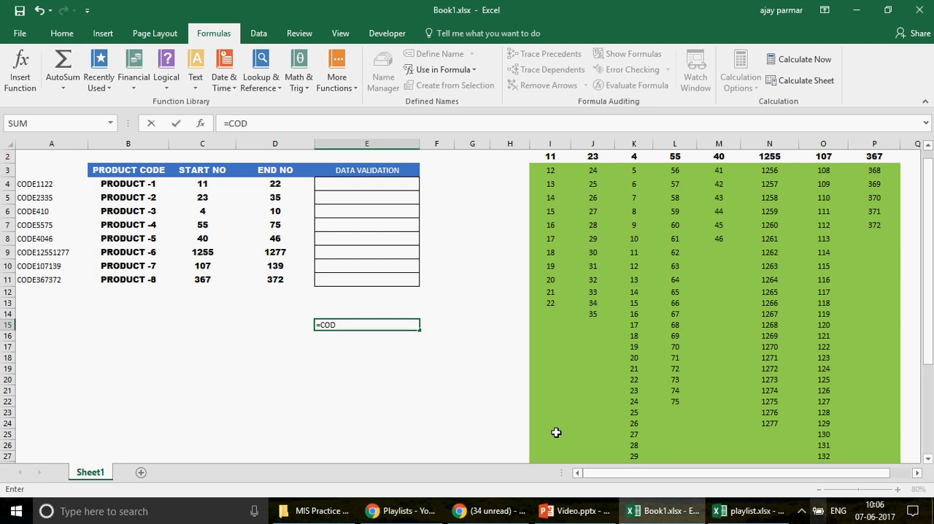
key("Escape")
left_click(348, 188)
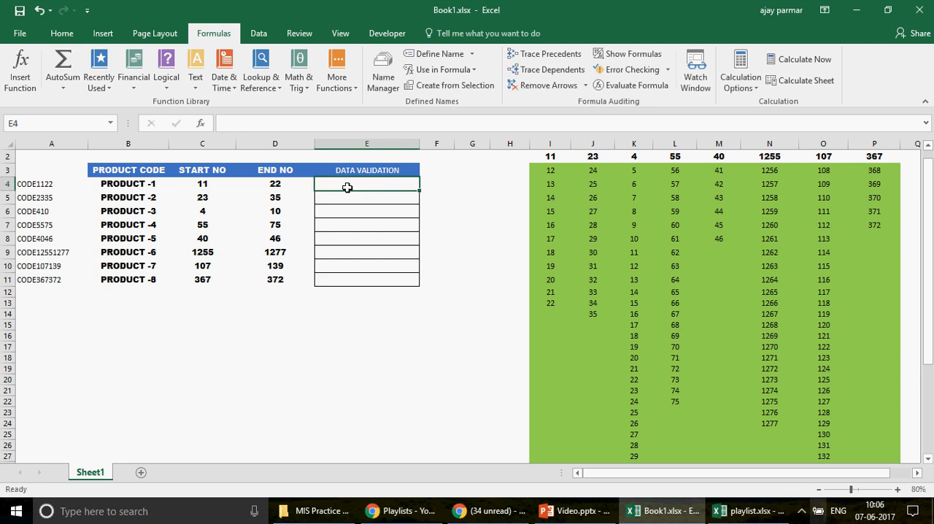
type("=INDIRET")
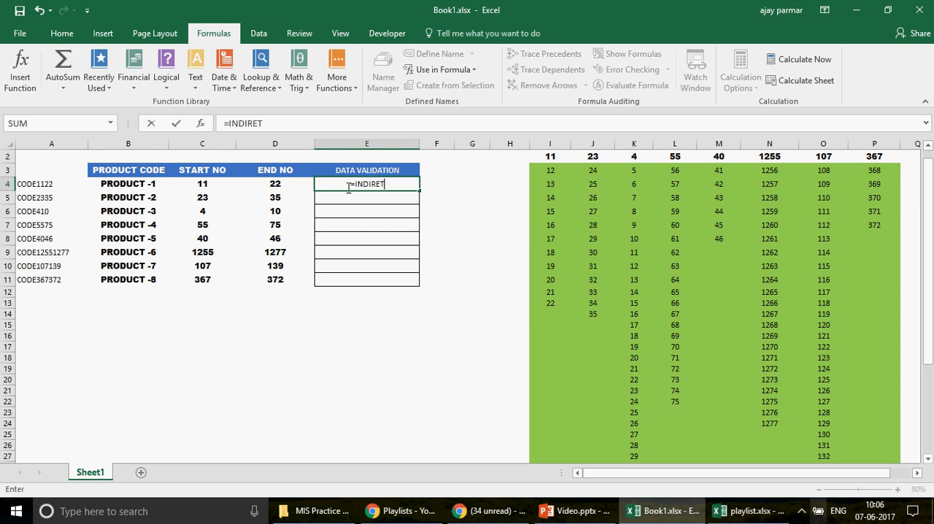
key("BackSpace")
type("CT(")
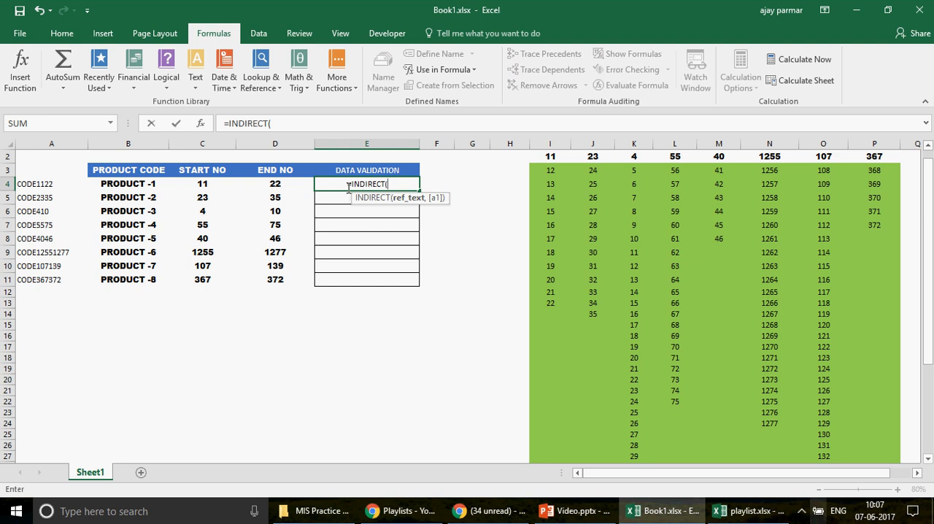
key("Escape")
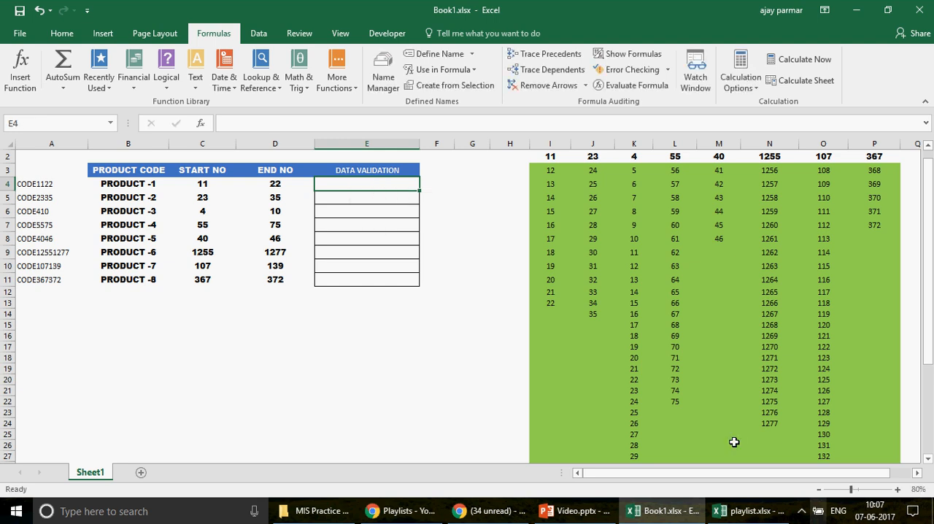
Step: Look up the EXCEL INDIRECT entry in playlist.xlsx and return to Book1.xlsx
left_click(757, 512)
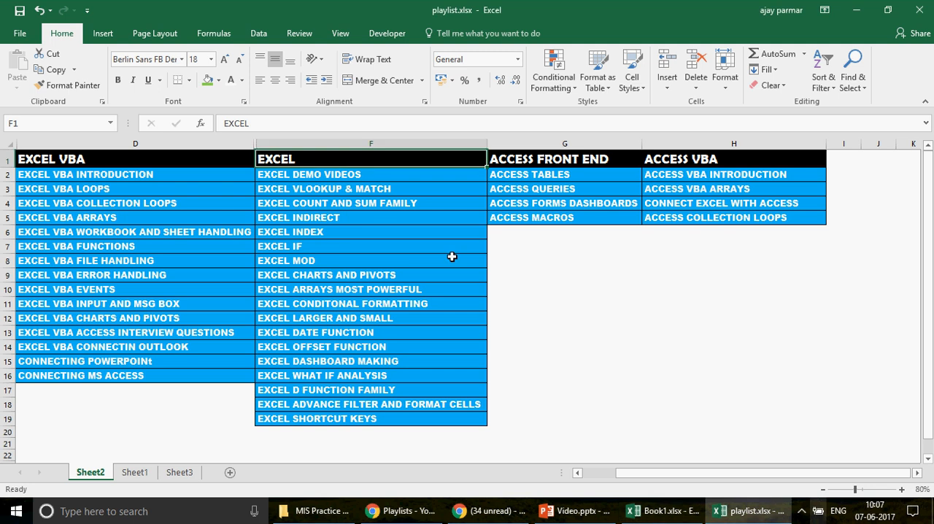
left_click(335, 216)
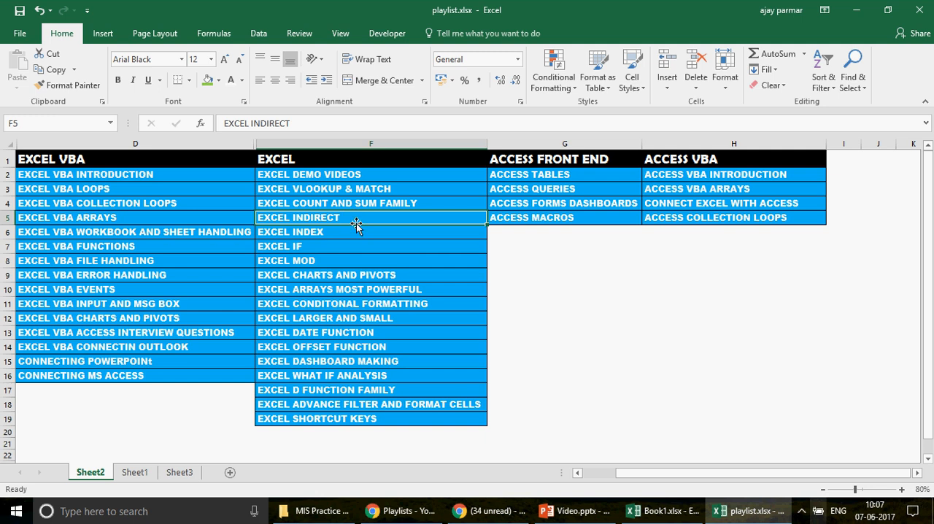
left_click(667, 510)
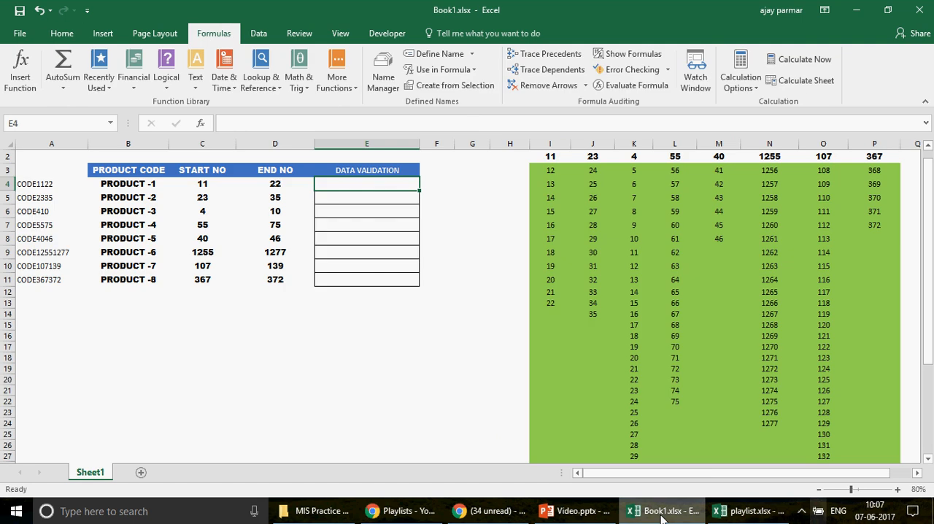
Step: Enter the formula =INDIRECT(A4) in cell E4 to reference the list named after the first product's code
type("=INDIR")
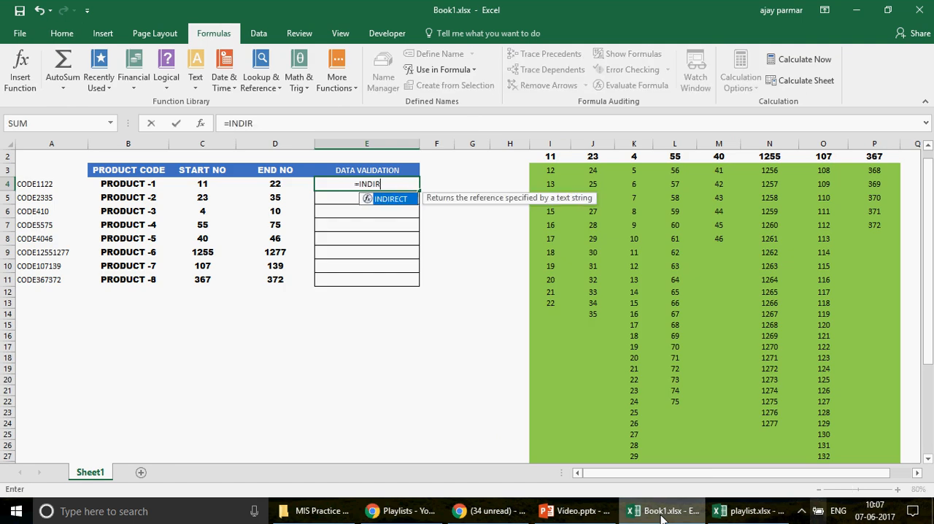
type("EC")
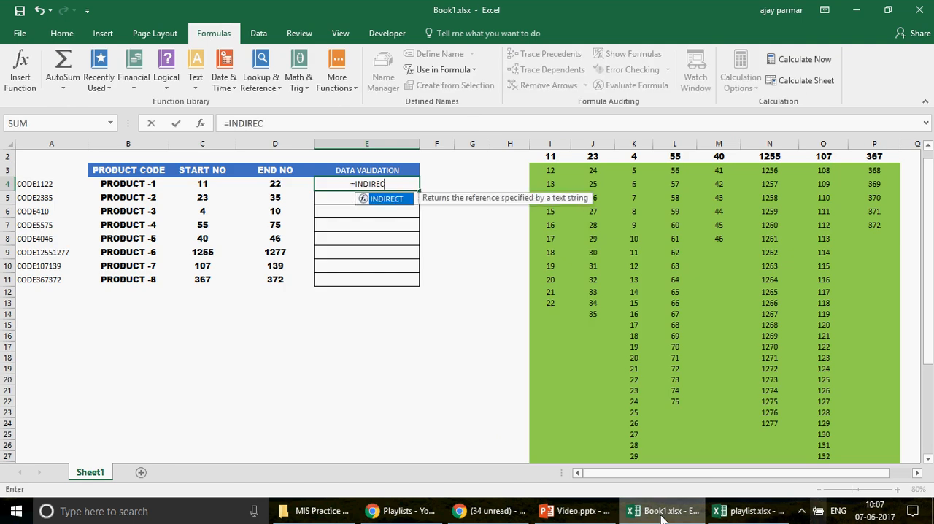
type("T(")
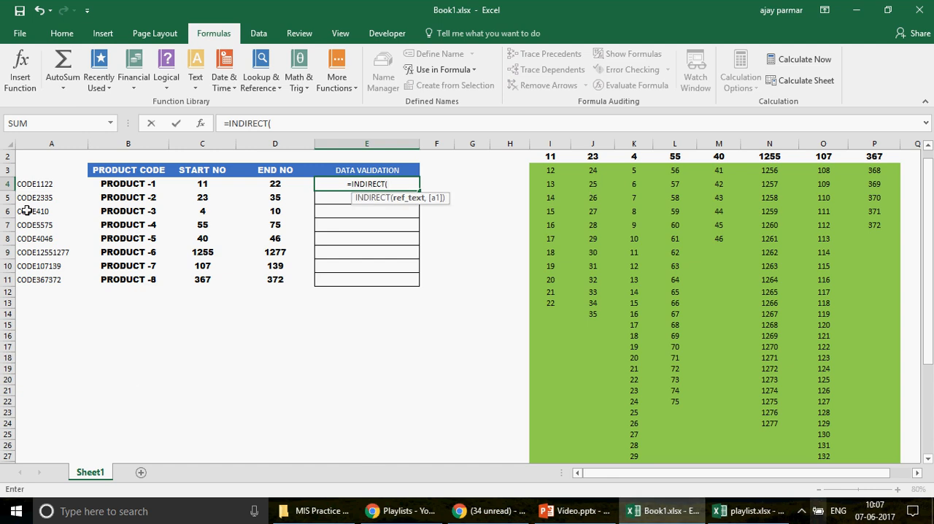
left_click(35, 185)
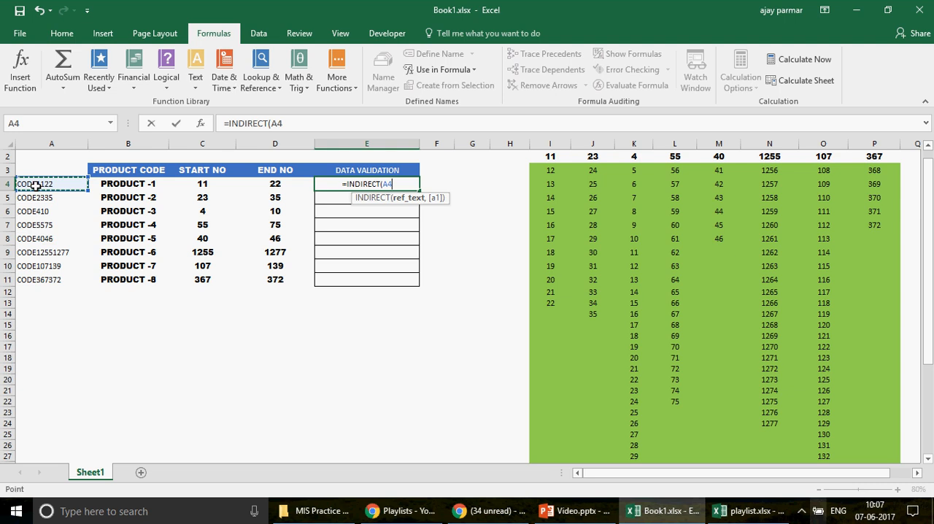
type(")")
key("Return")
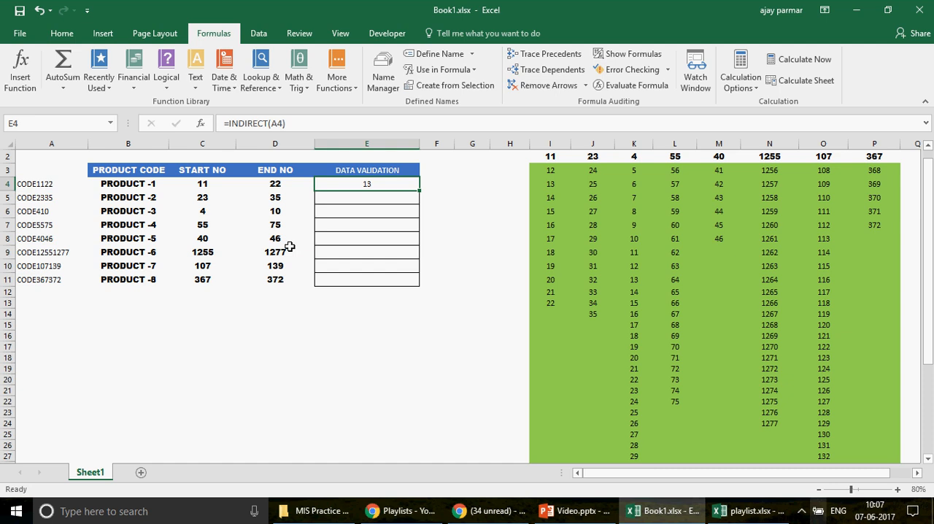
Step: Write the formula =INDIRECT(B4) in cell E16 to reference the first product's name
left_click(355, 333)
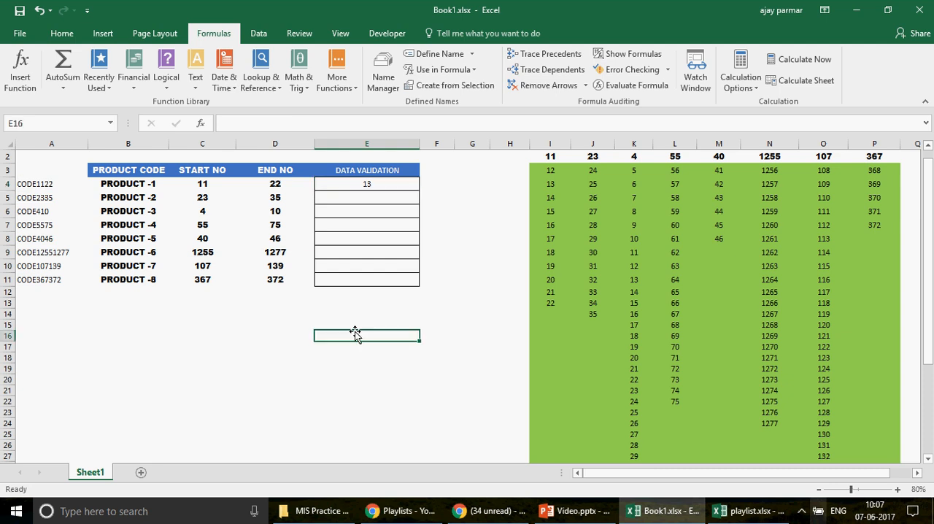
type("=INDI")
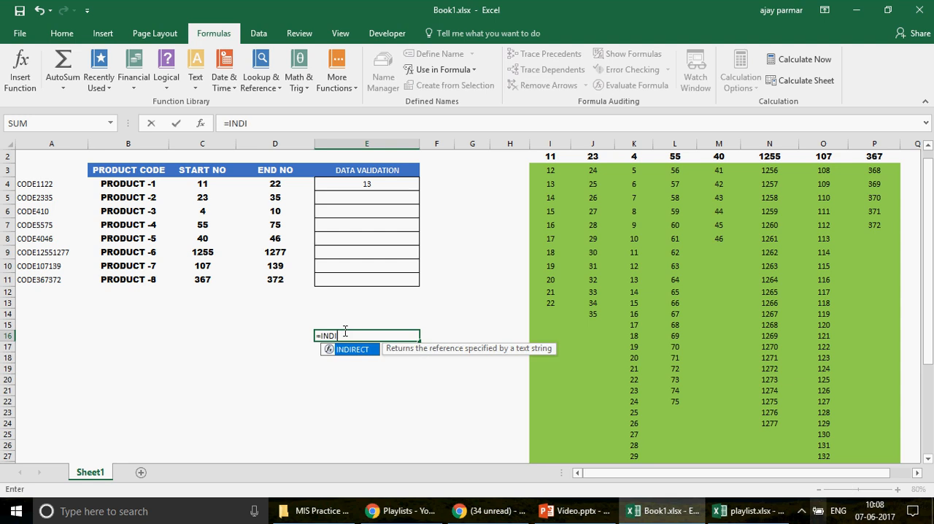
type("RECT()")
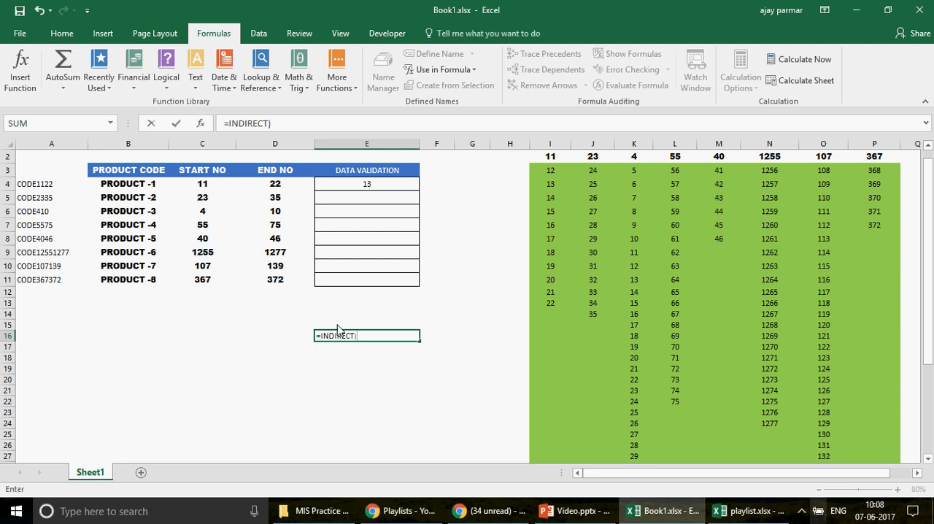
key("Return")
key("Return")
type("INDIRECT(")
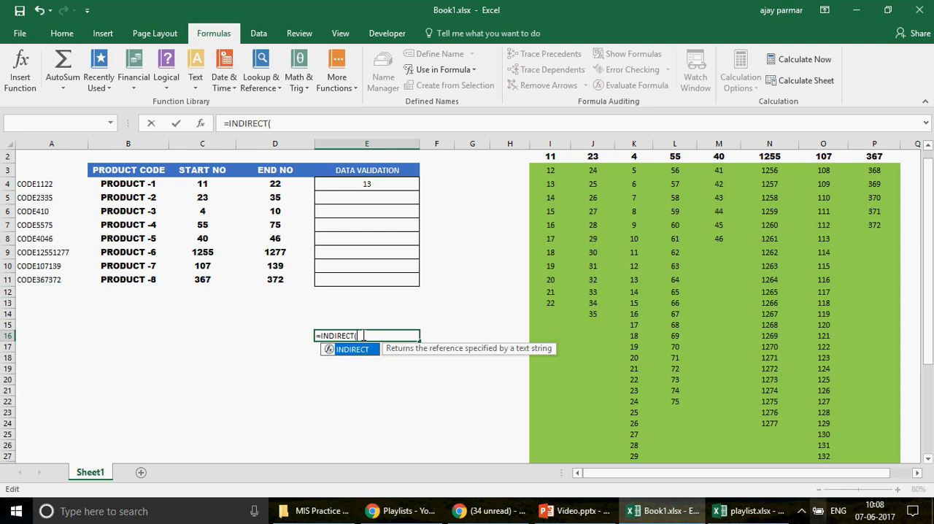
left_click(130, 186)
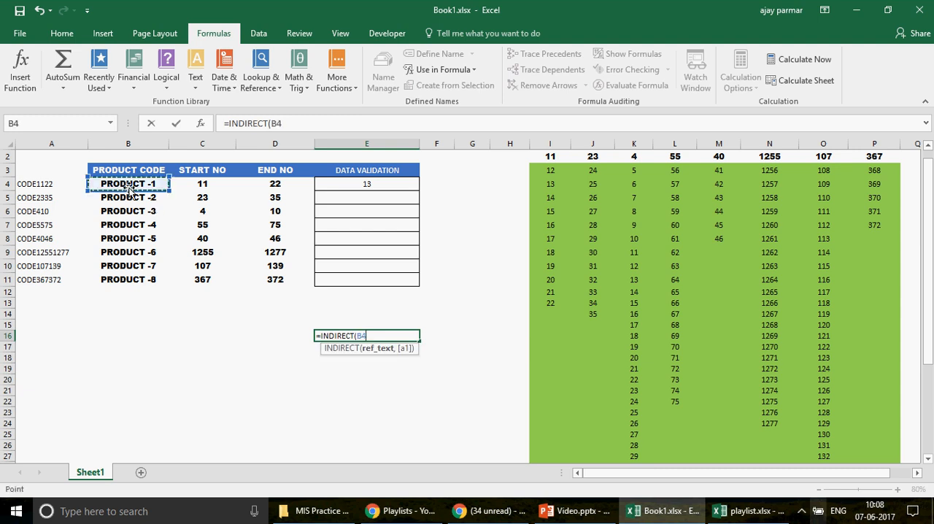
type(")")
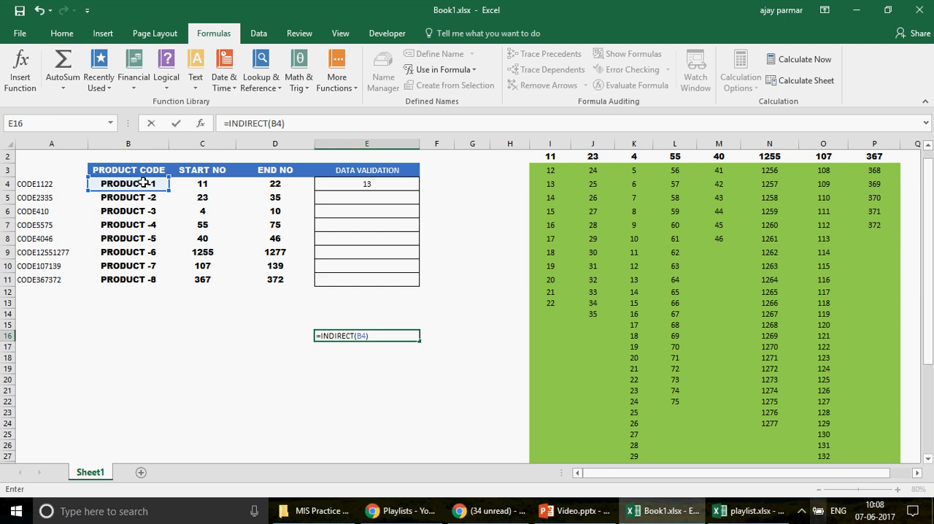
Step: Commit =INDIRECT(B4) in cell E16 and compare its result with the text in cell B4
key("Return")
key("Up")
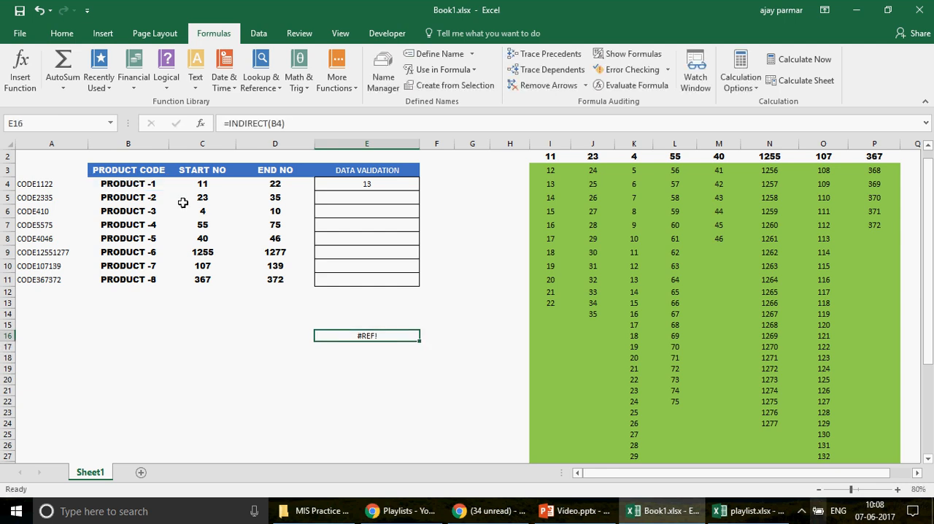
left_click(138, 182)
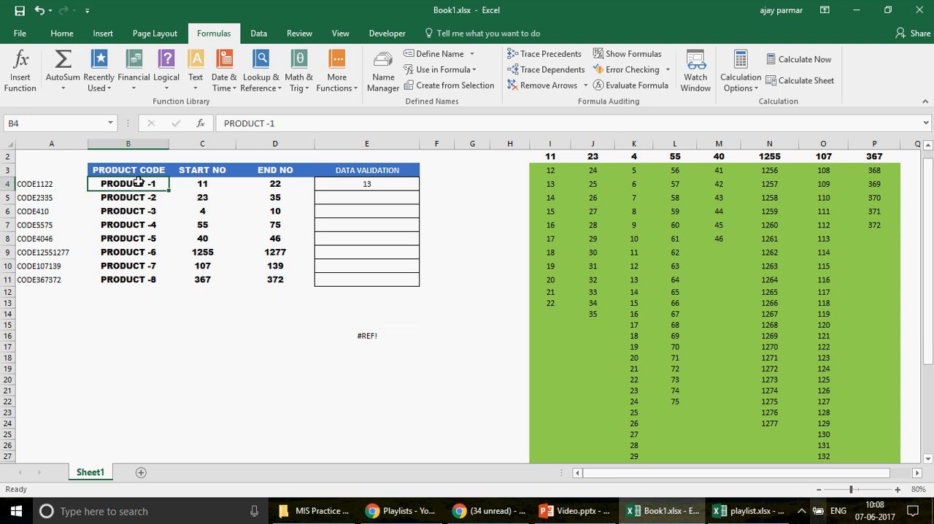
left_click(372, 336)
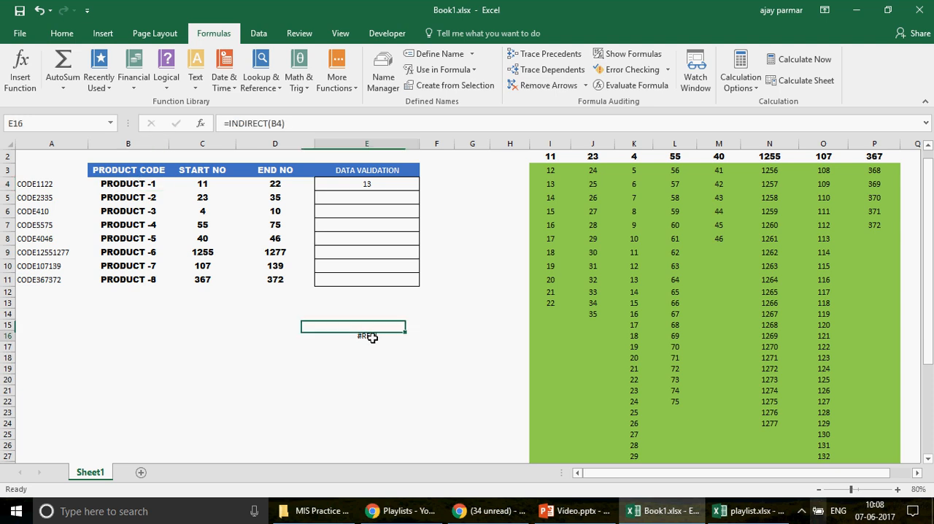
Step: Replace the first product's name in cell B4 with the text A4 to test the INDIRECT formula in E16
left_click(122, 186)
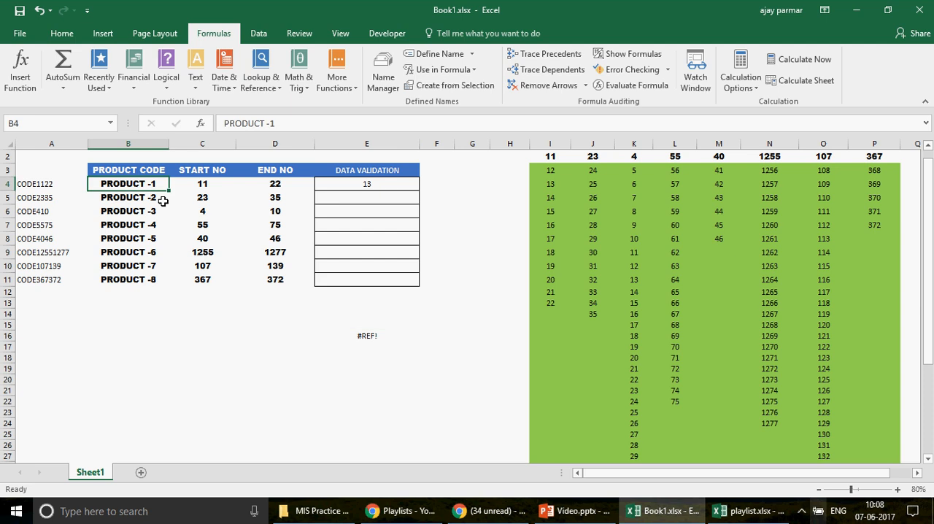
type("A")
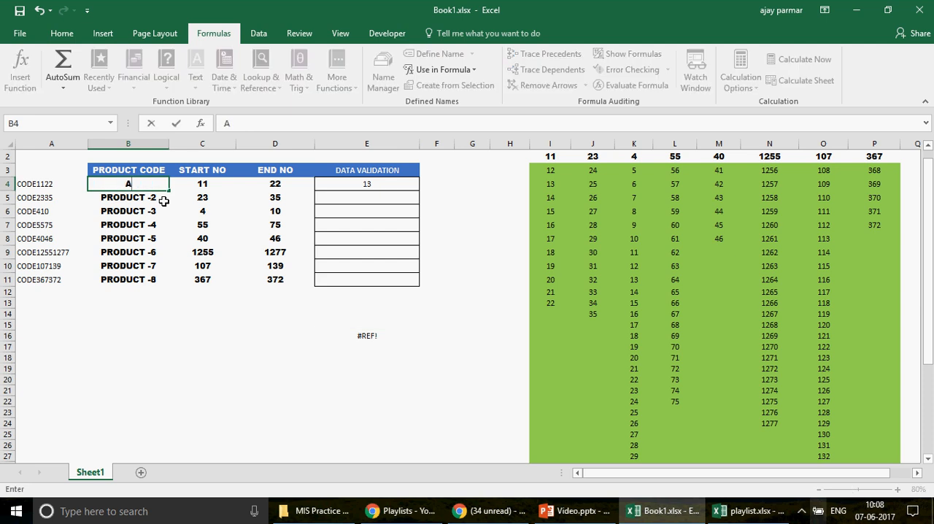
type("4")
key("Return")
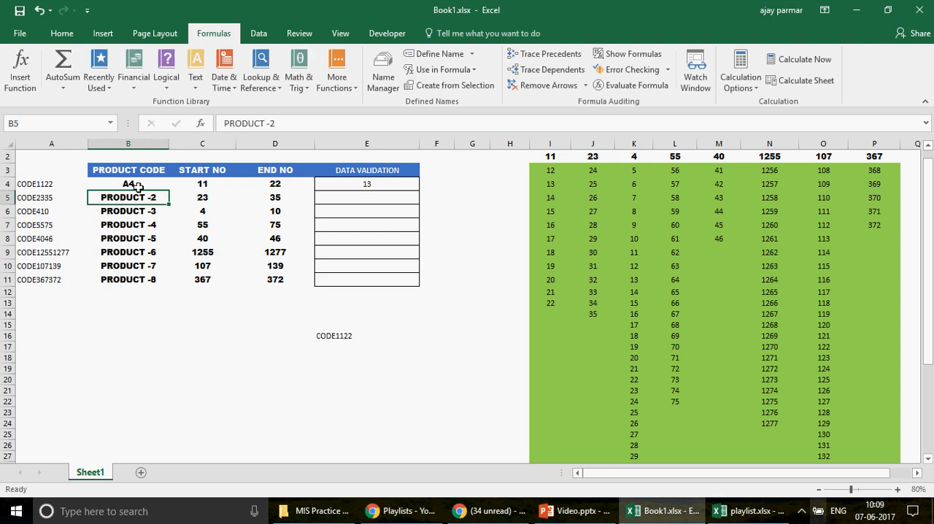
Step: Compare the formula in E16 with cells B4 and A4, and undo the text change in B4
left_click(339, 336)
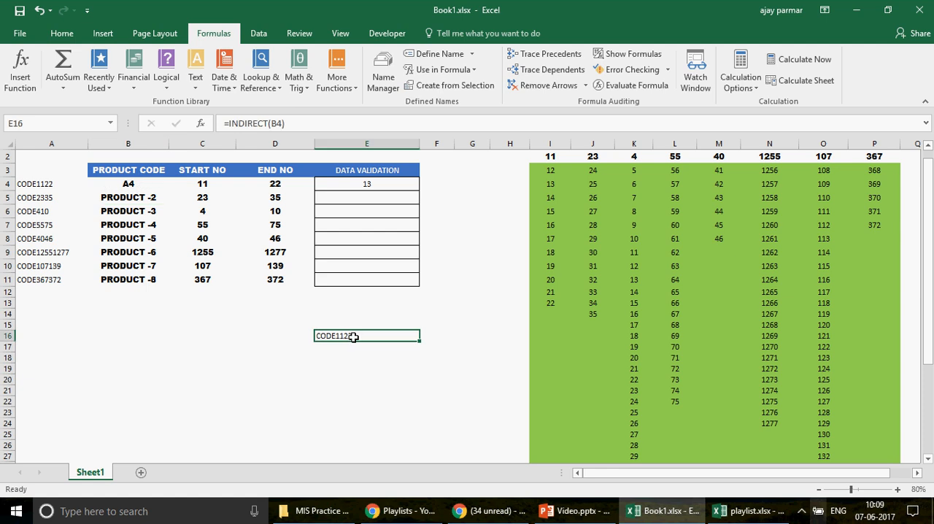
left_click(133, 188)
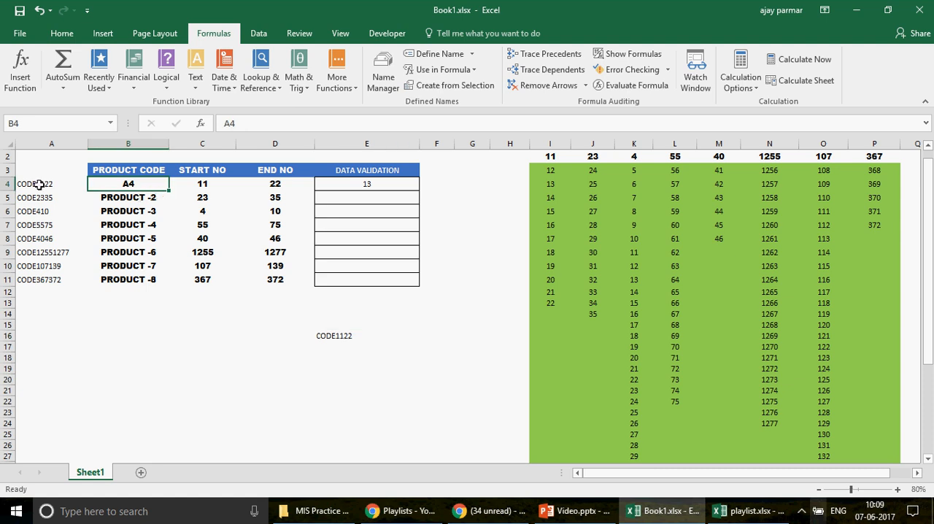
left_click(40, 185)
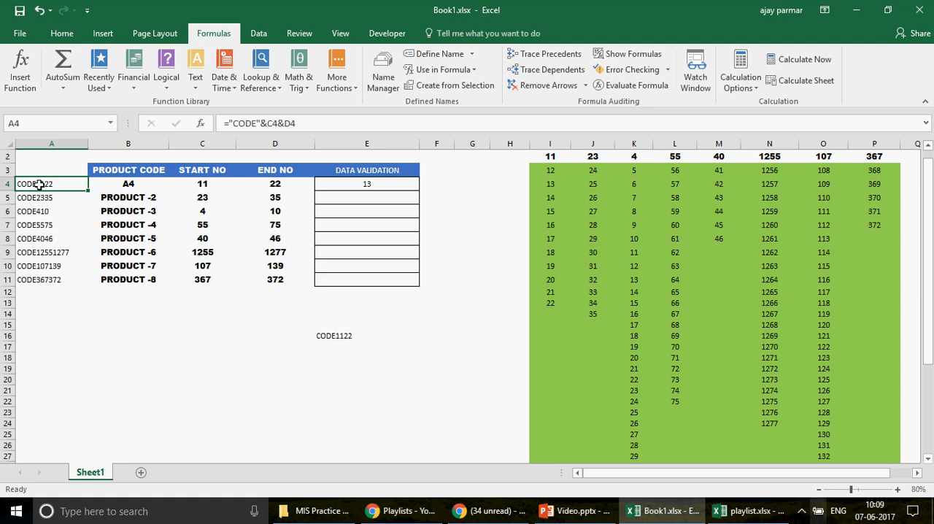
left_click(337, 335)
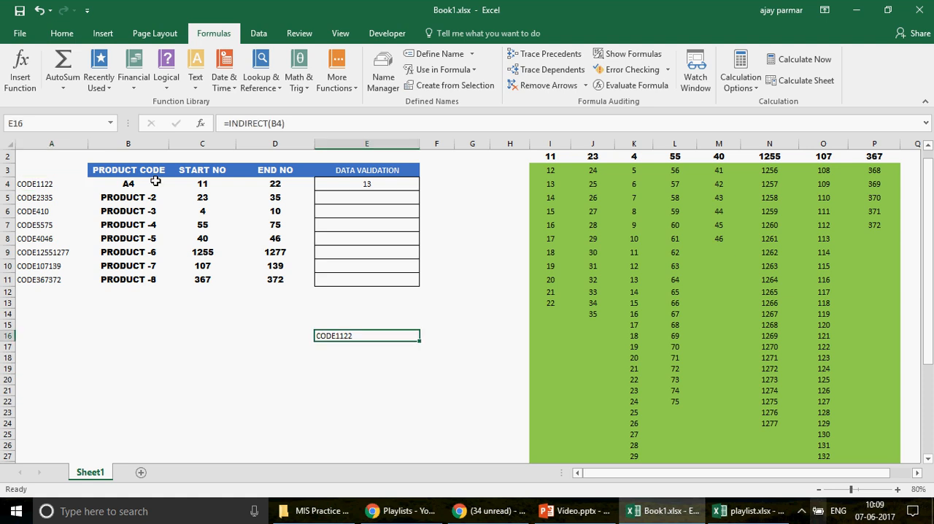
key("ctrl+z")
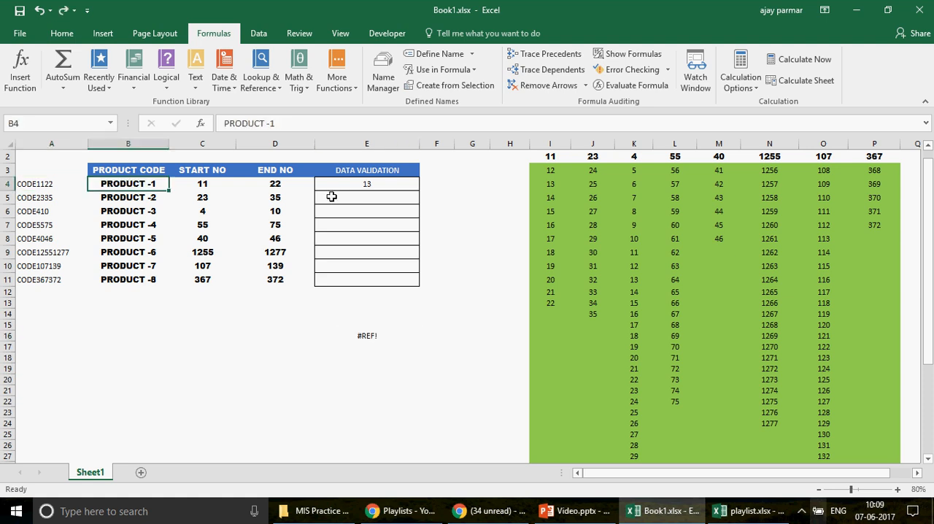
Step: Review the cell reference in E4's formula, check cell A4, and select the named range CODE1122
left_click(326, 183)
left_click(269, 123)
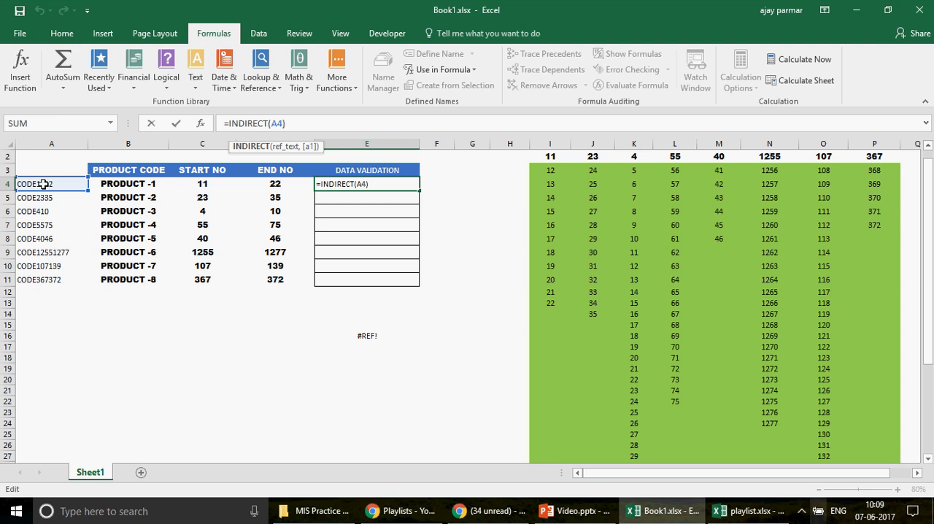
left_click(46, 183)
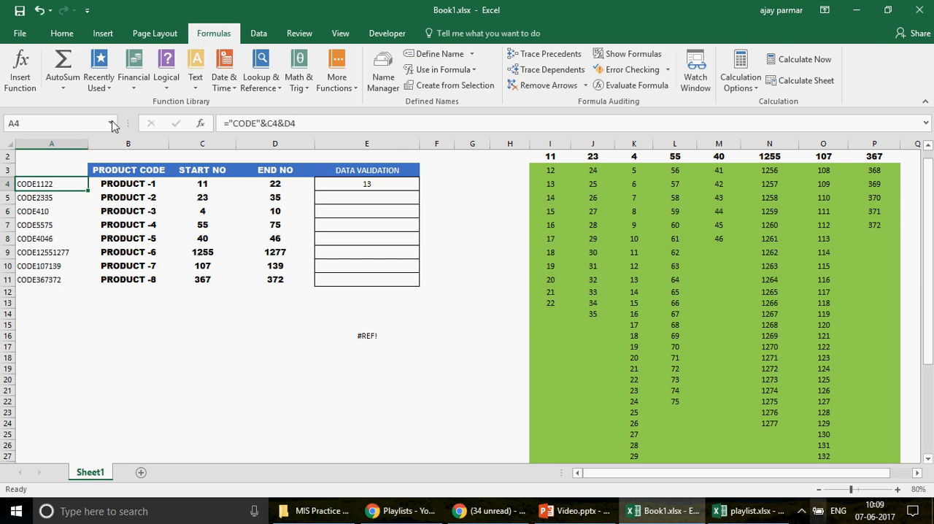
left_click(111, 123)
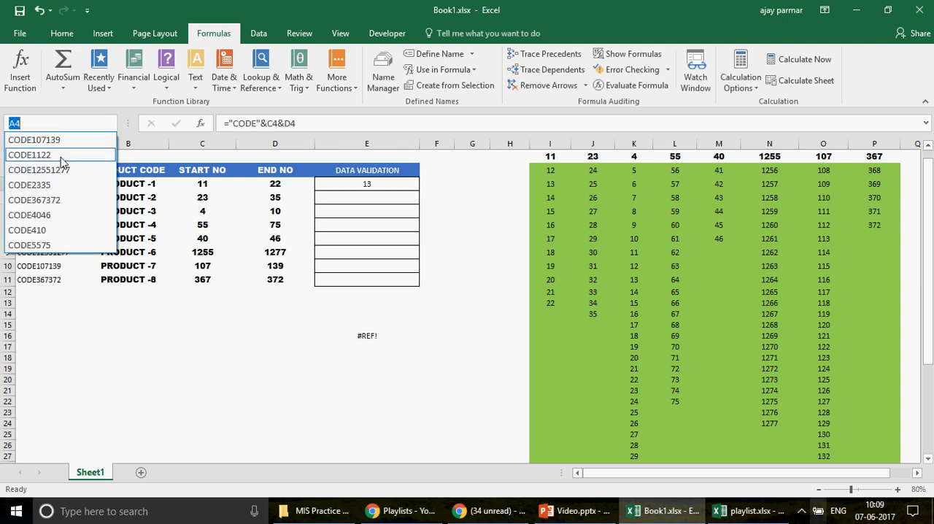
left_click(62, 155)
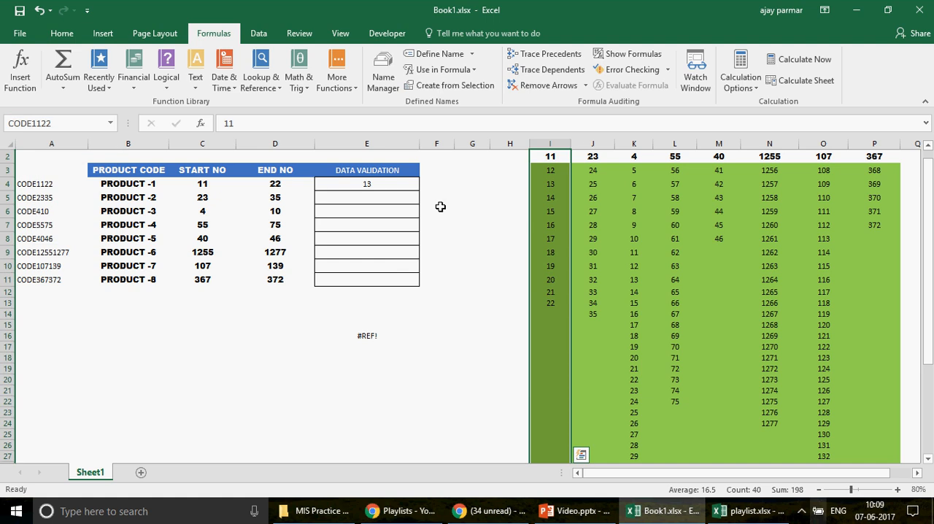
Step: Inspect which cells the name CODE1122 refers to in the Name Manager, and close it without changes
left_click(384, 80)
left_click_drag(459, 123, 528, 117)
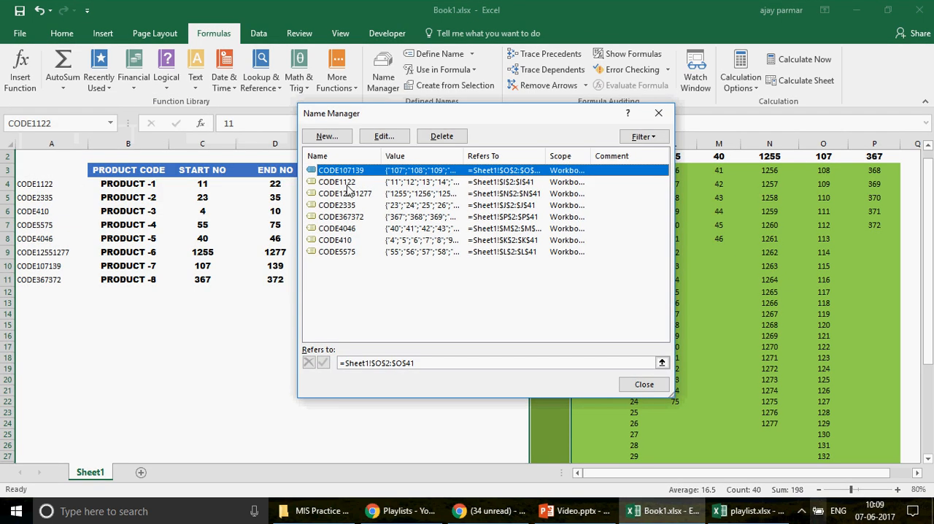
left_click(348, 183)
left_click_drag(453, 114, 333, 78)
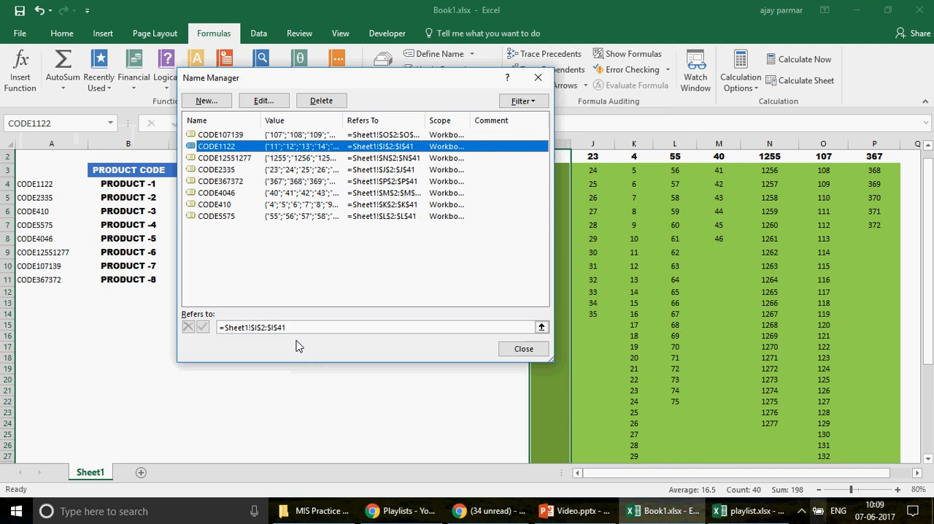
left_click(316, 329)
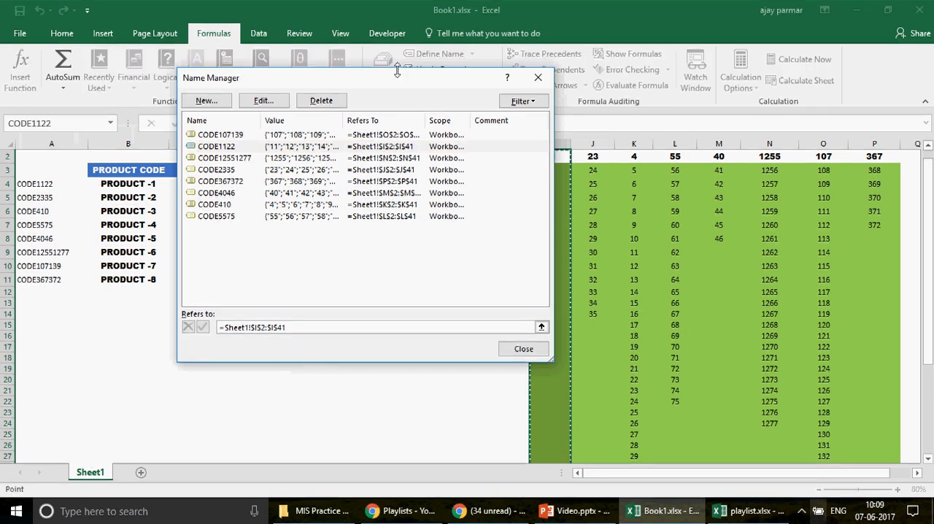
left_click_drag(397, 71, 309, 83)
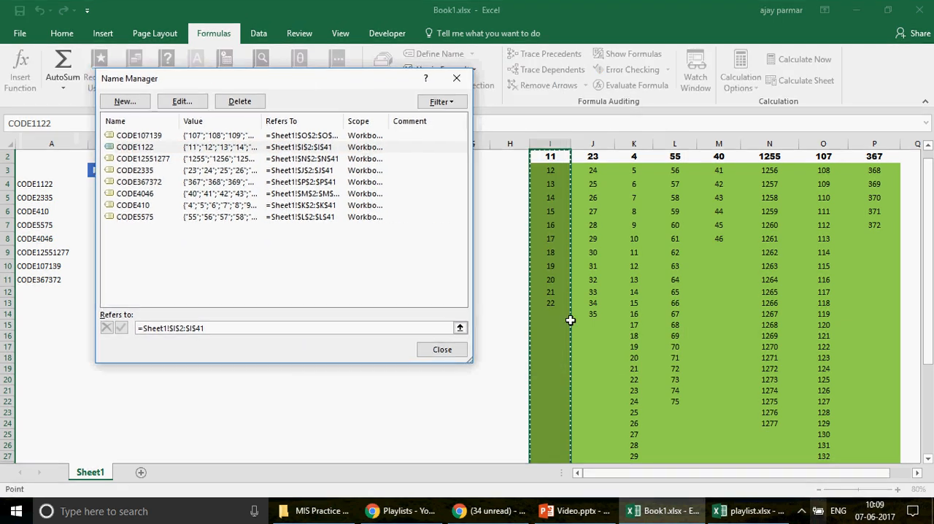
left_click(444, 350)
Step: Compare cell E4 with the named range CODE1122 and the code header above its column
left_click(339, 189)
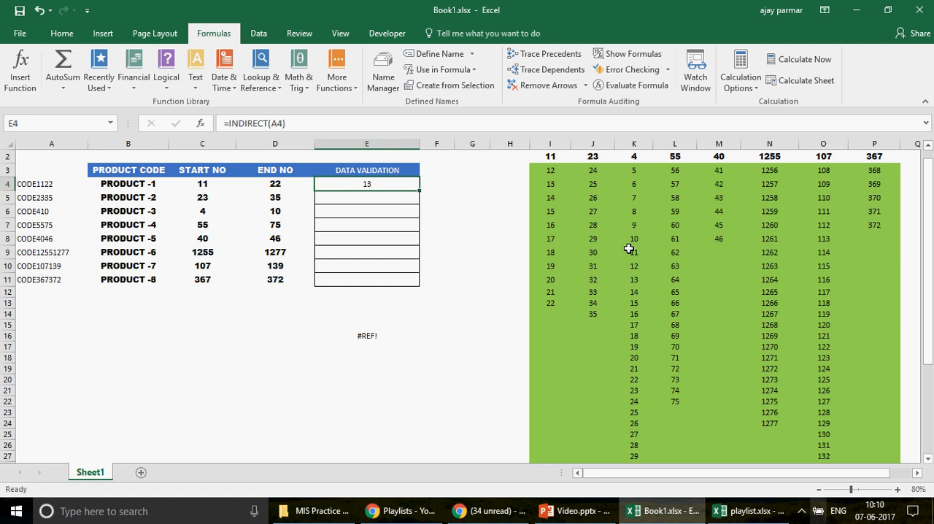
left_click_drag(930, 261, 929, 254)
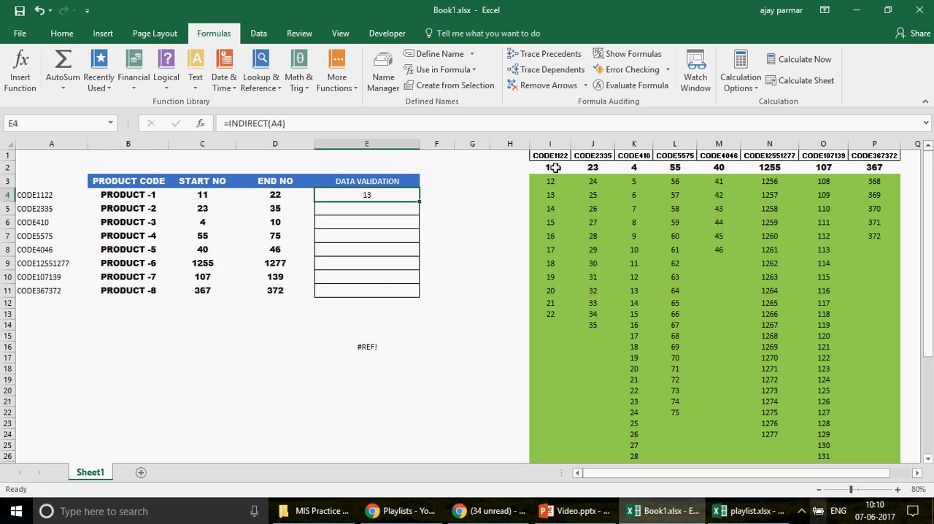
left_click(110, 124)
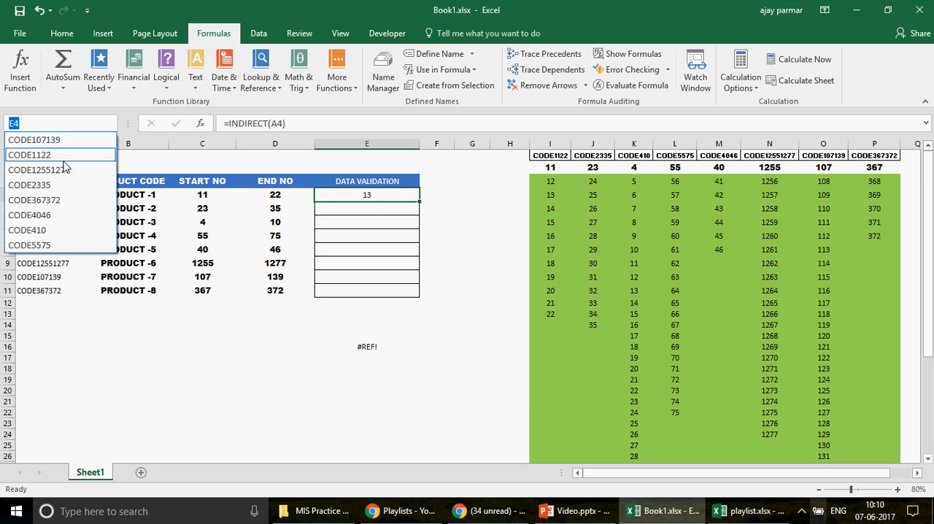
left_click(64, 159)
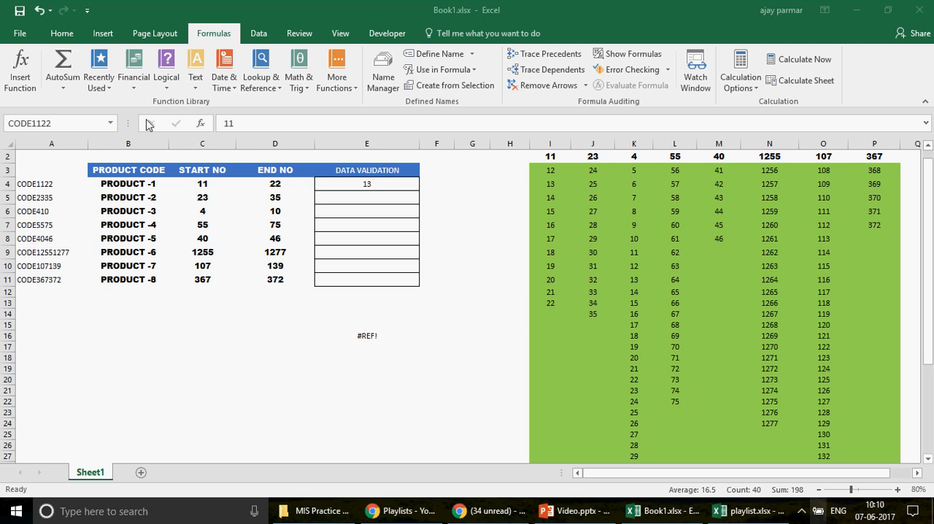
left_click(111, 126)
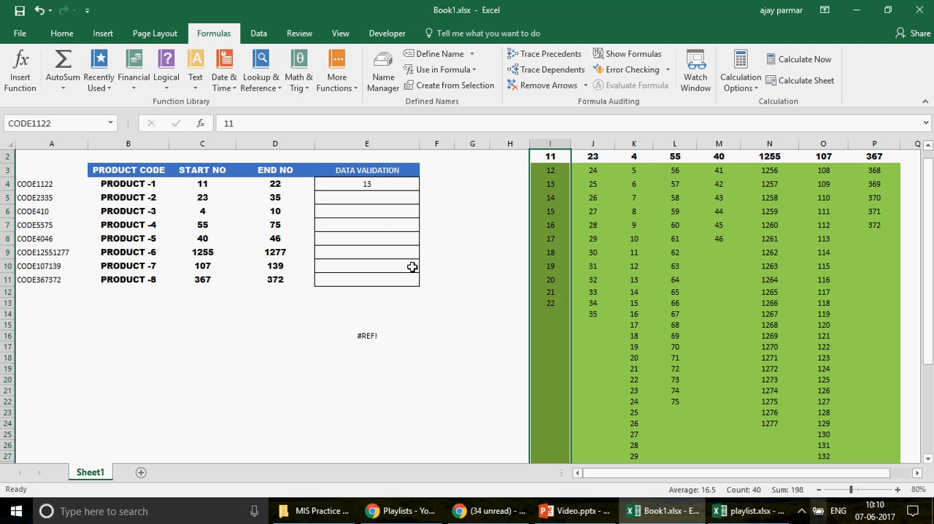
left_click(927, 147)
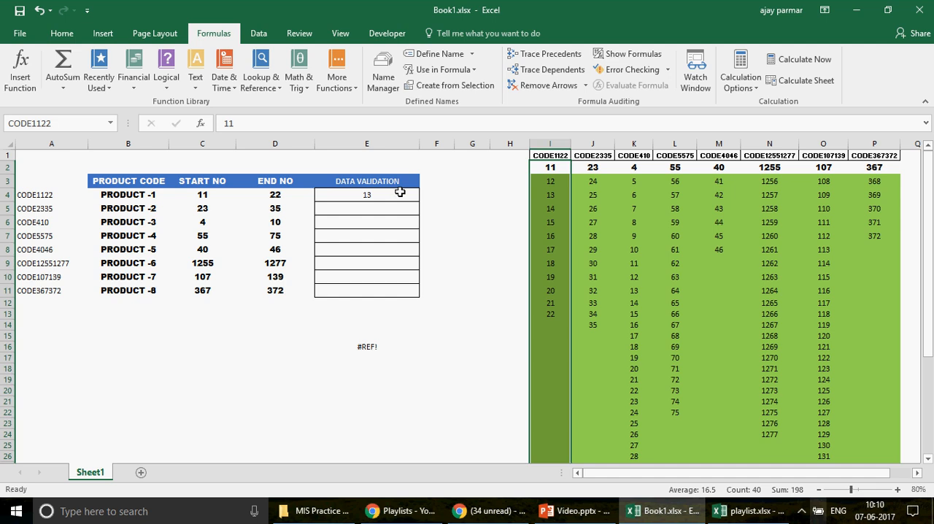
Step: Evaluate INDIRECT(A4) inside cell E4 to preview the values it returns, and cancel to keep the formula
left_click(400, 191)
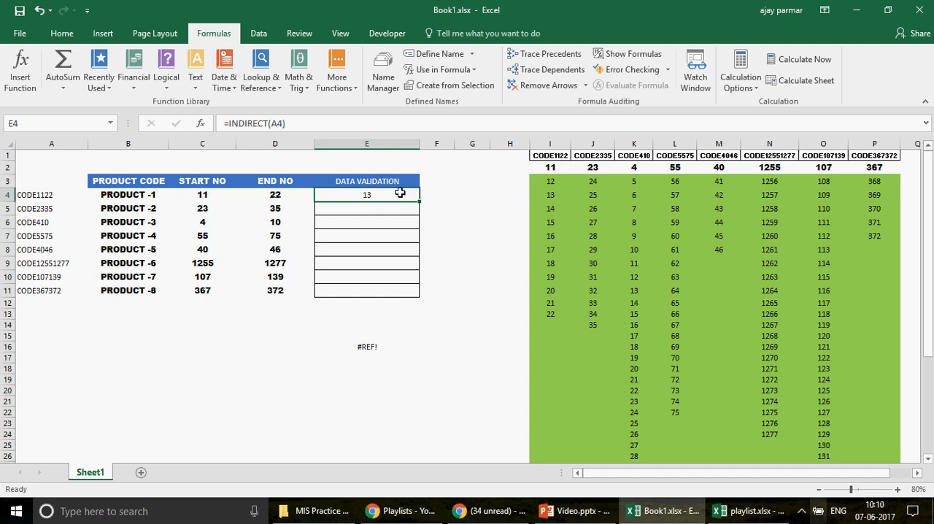
left_click(229, 123)
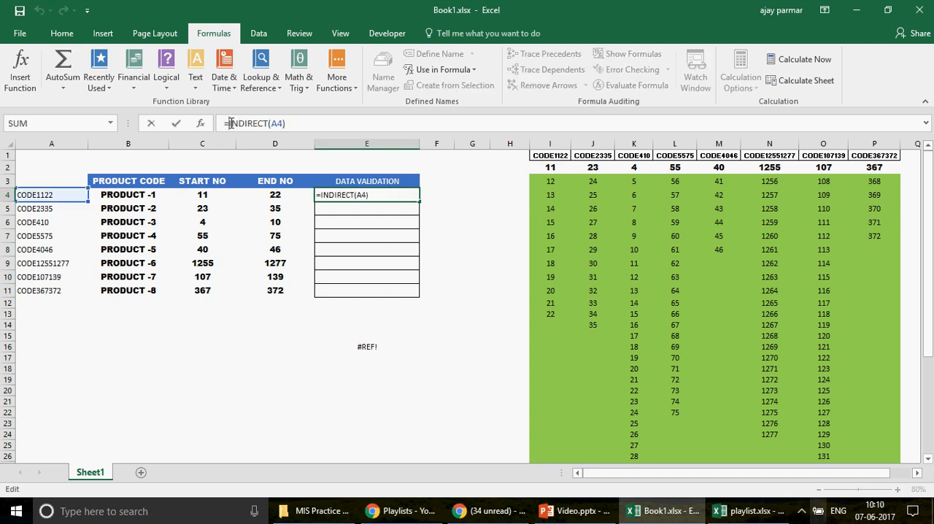
key("F9")
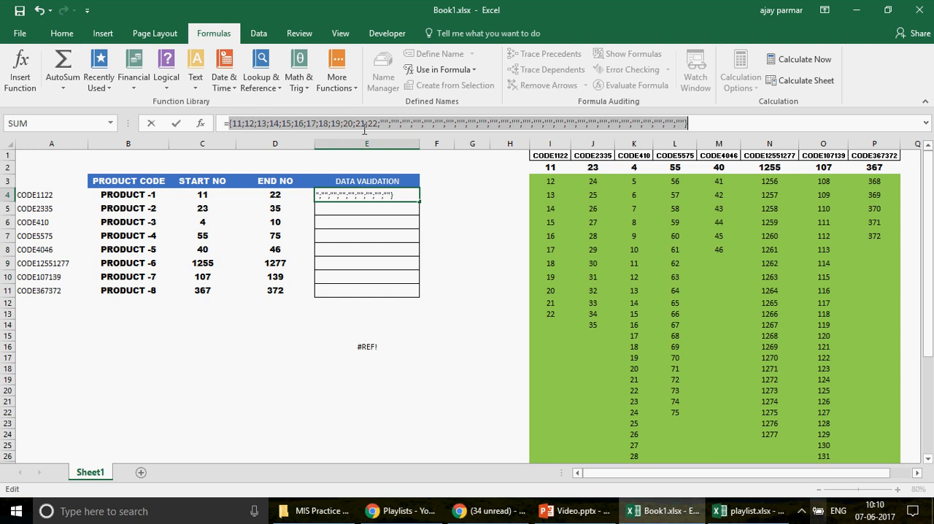
key("Escape")
Step: Fill the INDIRECT formula from E4 down to E5 and preview the values returned by INDIRECT(A5), keeping the formula
left_click_drag(419, 203, 417, 208)
left_click(385, 206)
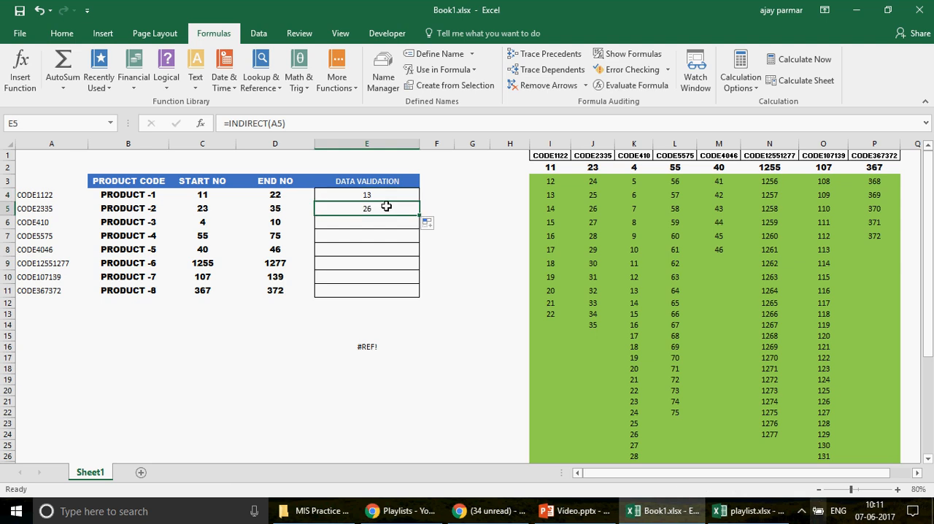
left_click(228, 123)
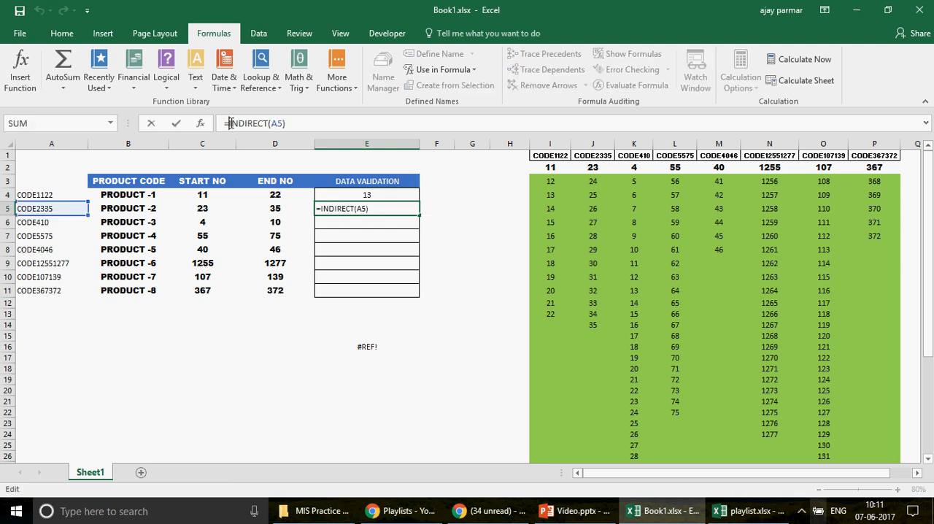
key("F9")
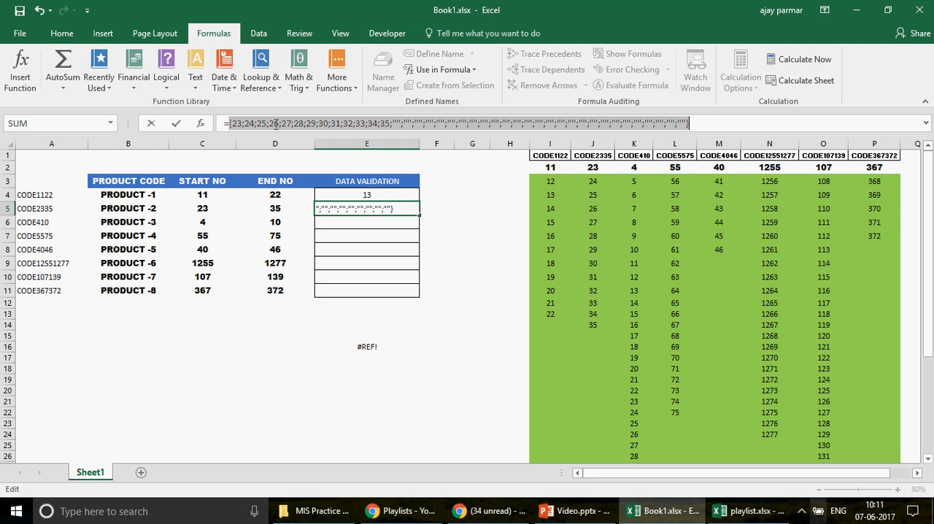
key("Escape")
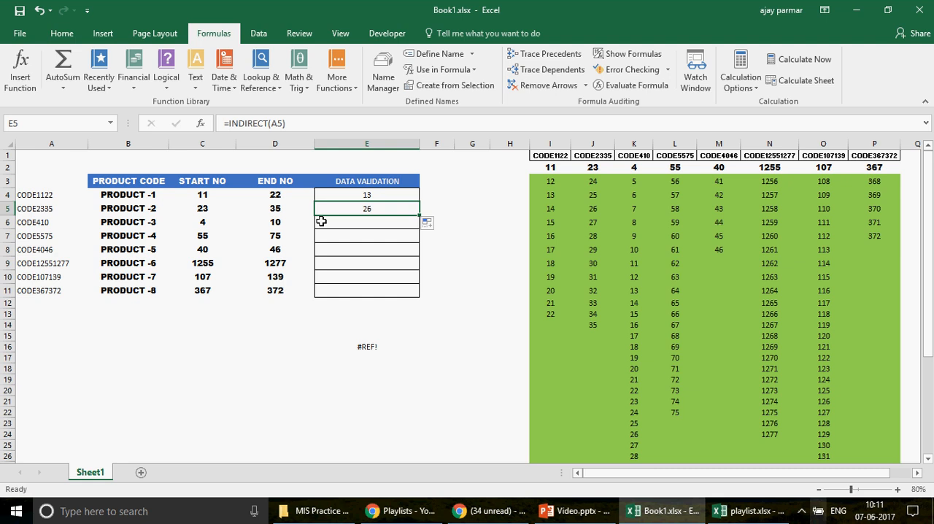
Step: Check the cell referenced by E5's formula and select the named range CODE2335
key("F2")
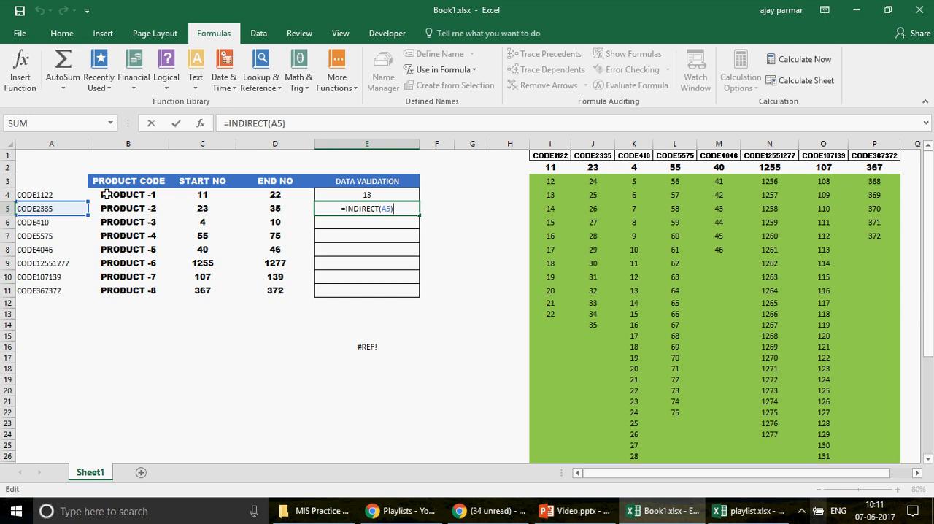
key("ctrl+Return")
left_click(110, 123)
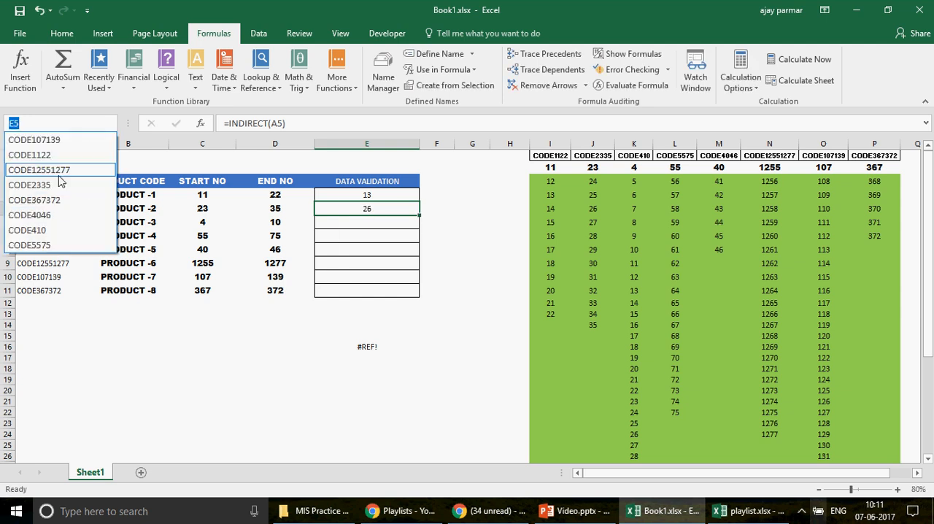
left_click(58, 187)
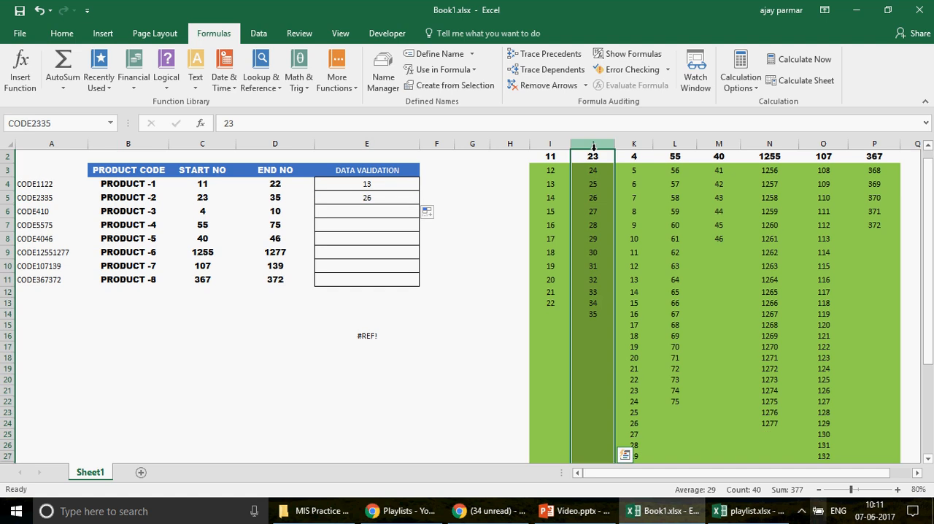
Step: Clear the INDIRECT formulas from cells E4 and E5
left_click(404, 187)
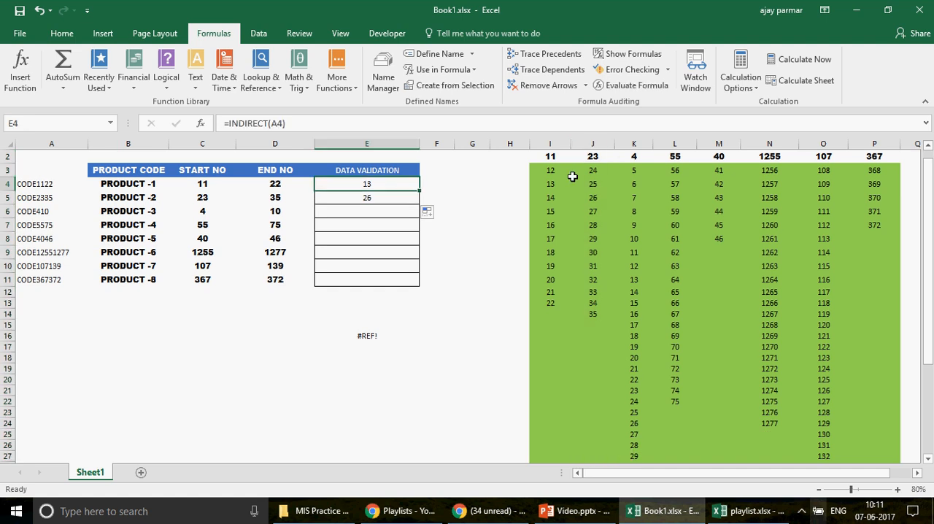
left_click_drag(928, 205, 923, 187)
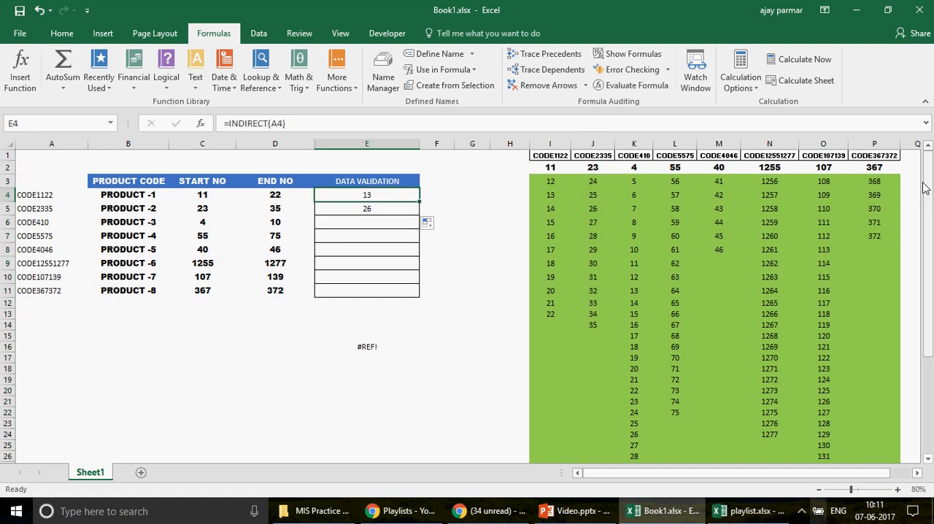
key("shift+Down")
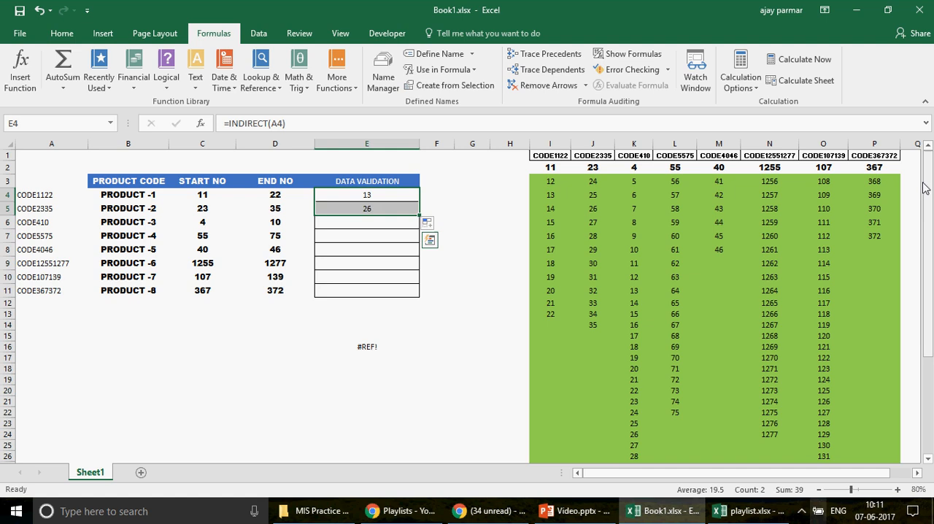
key("Delete")
key("Down")
key("Up")
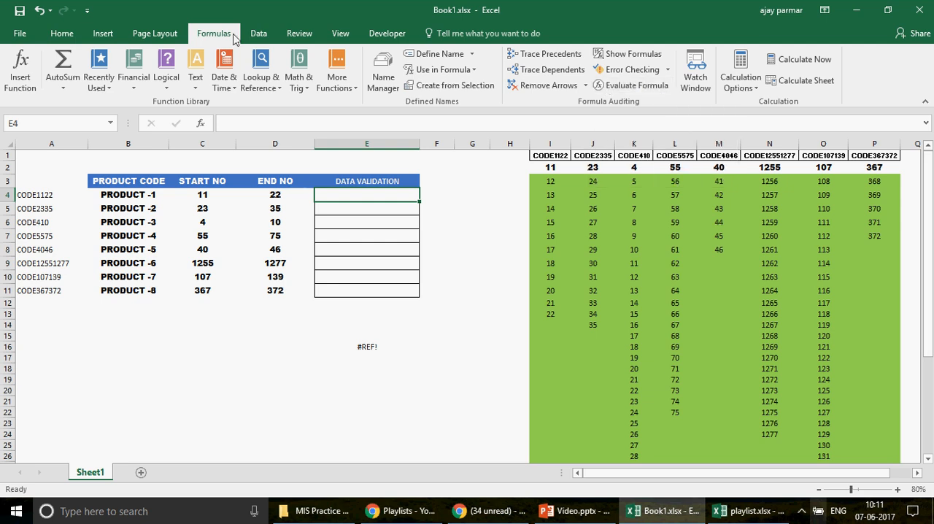
Step: Start a data validation rule for E4:E11 that allows a List
left_click(255, 36)
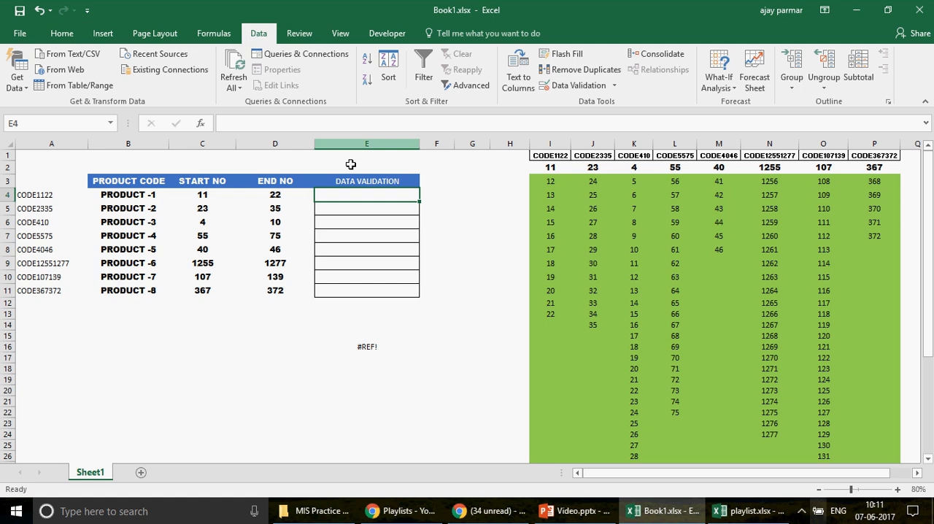
left_click(386, 290, "shift")
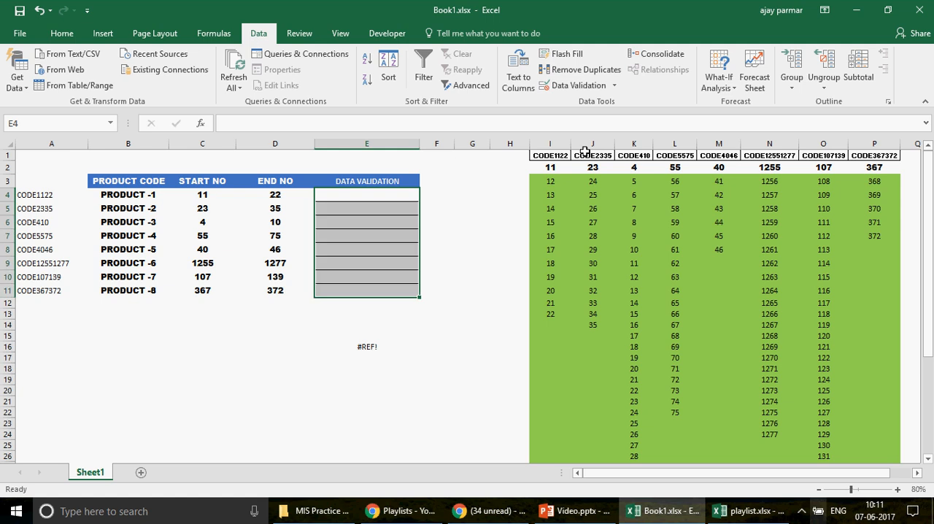
left_click(589, 88)
left_click(267, 186)
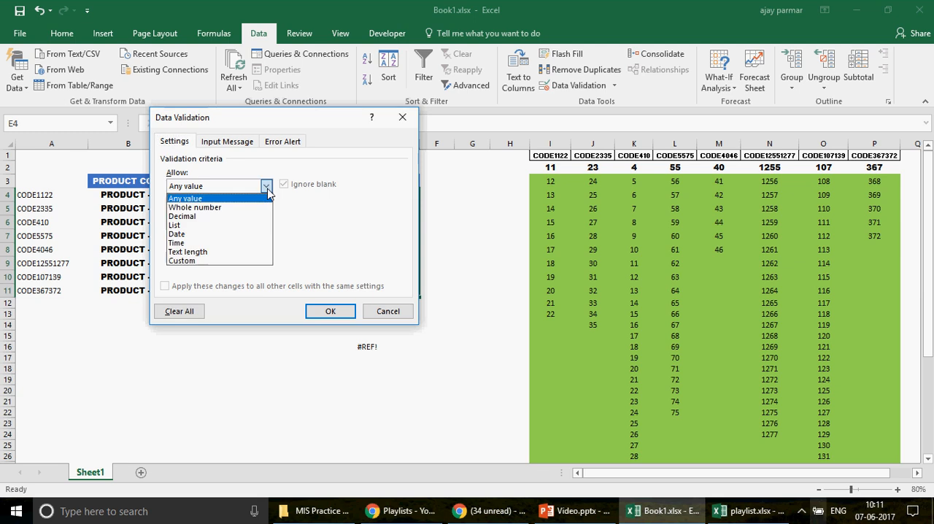
left_click(183, 226)
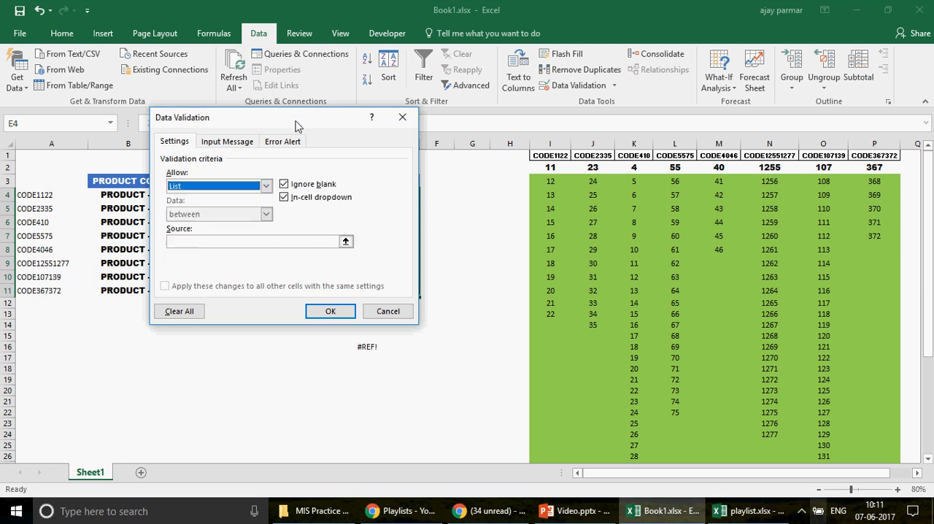
left_click_drag(295, 121, 619, 161)
left_click(507, 282)
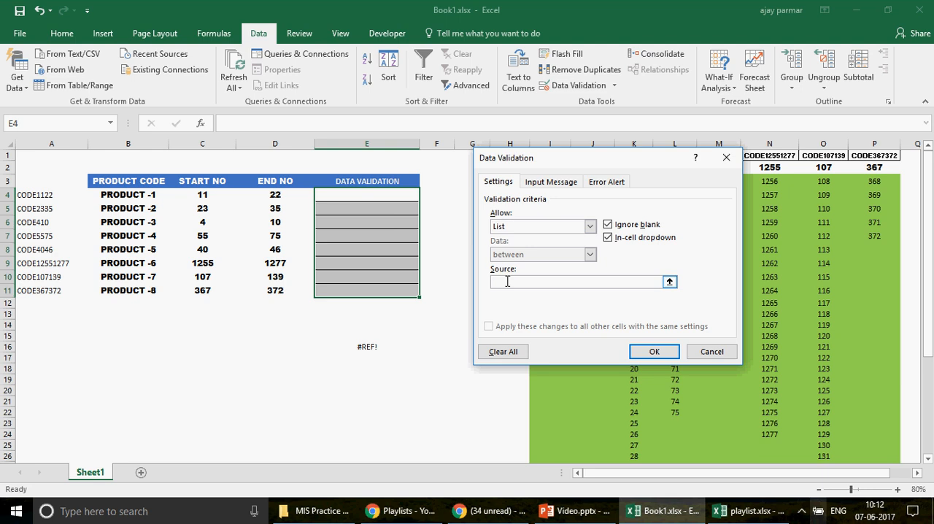
Step: Set the list source to =INDIRECT($A4) with a relative row reference and apply the validation rule
type("=INDIRECT")
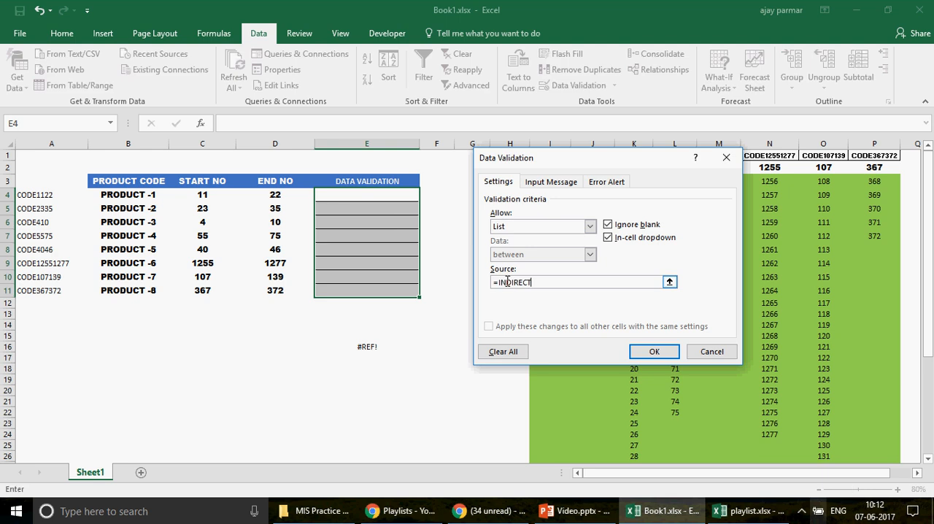
type("(")
left_click(48, 195)
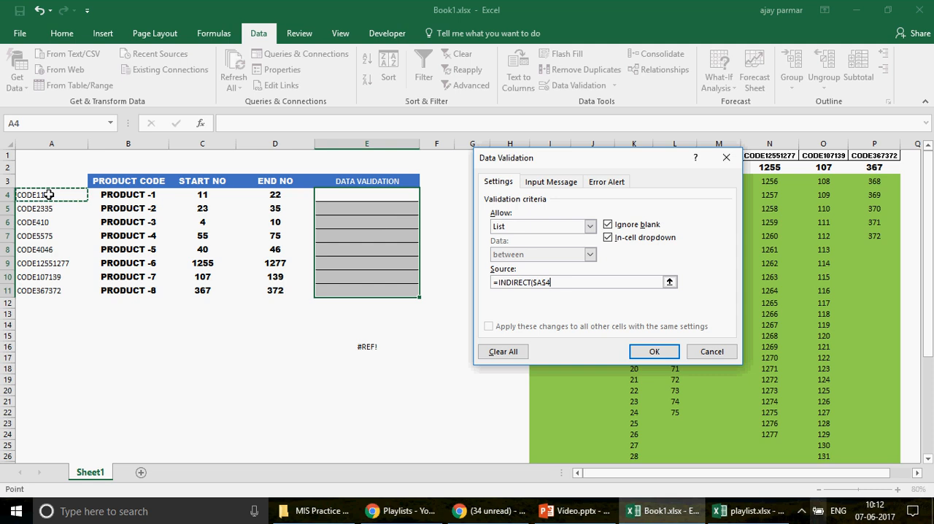
type(")")
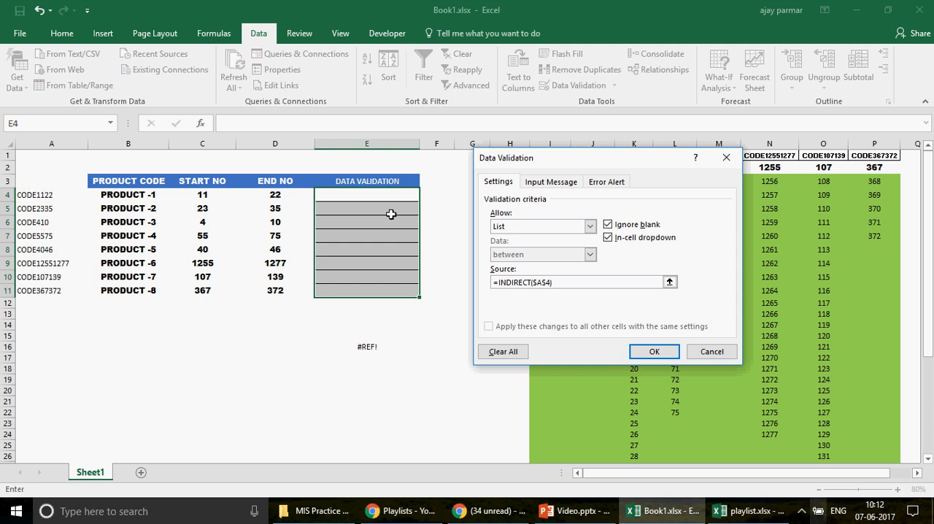
left_click(547, 283)
key("BackSpace")
key("BackSpace")
type("4")
left_click(654, 352)
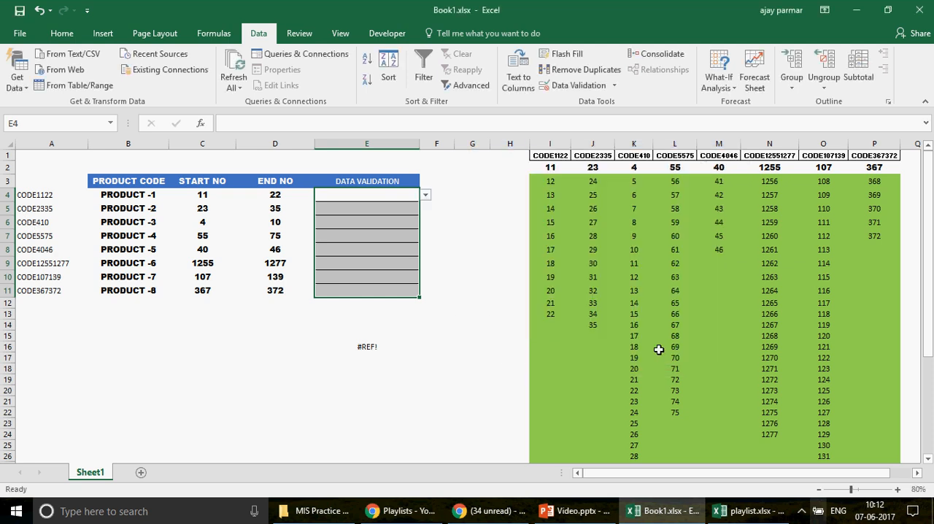
Step: Browse the dropdown list in E4 to check its entries against the CODE1122 column, and close it without choosing
left_click(382, 197)
key("alt+Down")
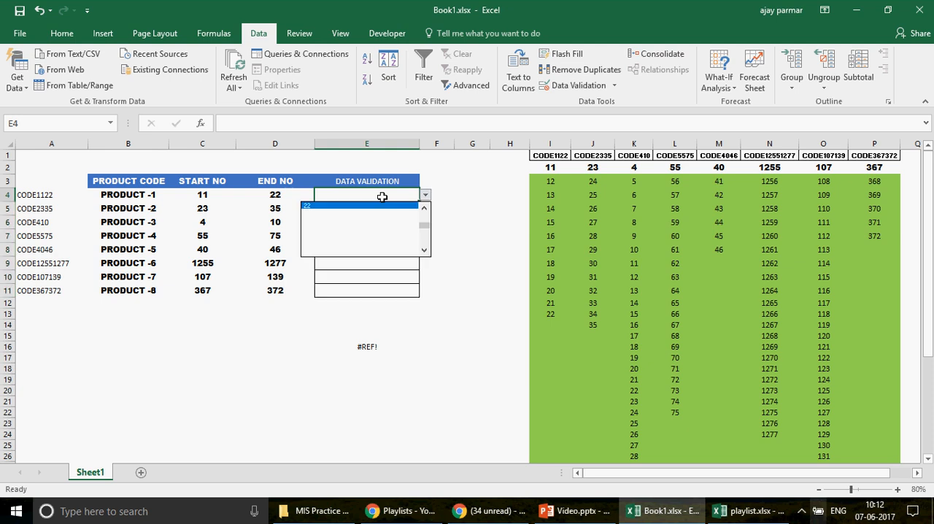
key("Down")
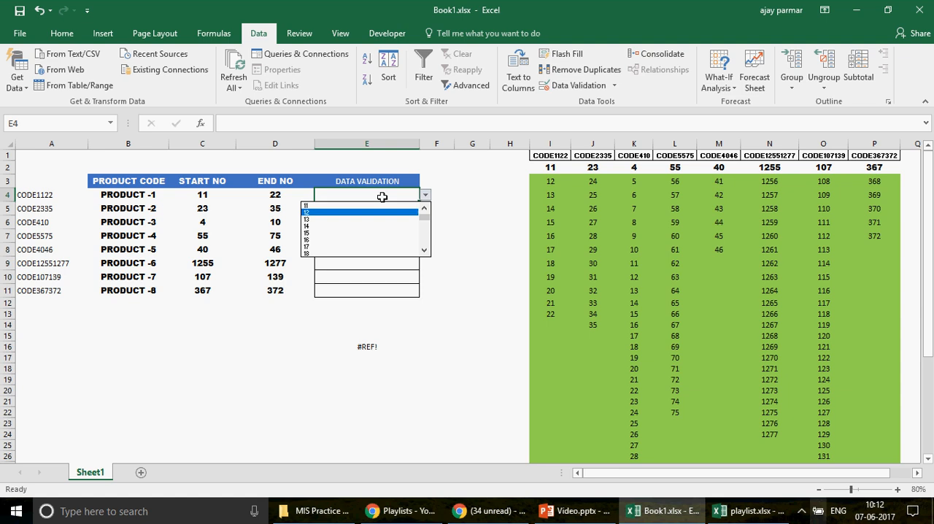
key("Down")
key("Down")
key("Down")
key("Down")
key("Down")
key("Down")
key("Down")
key("Down")
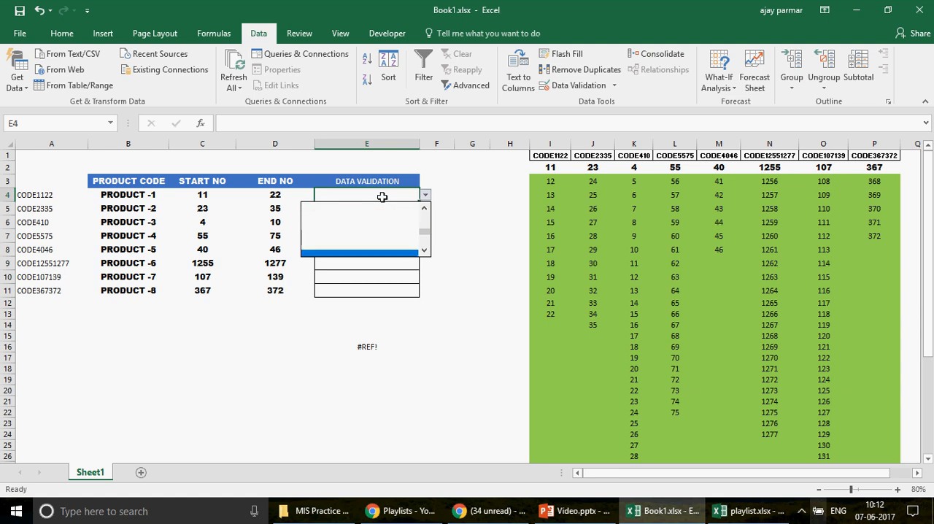
scroll(382, 197, "up", 1)
key("Up")
key("Up")
key("Up")
key("Up")
key("Up")
key("Up")
key("Up")
key("Up")
key("Up")
key("Up")
key("Up")
key("Up")
key("Up")
key("Up")
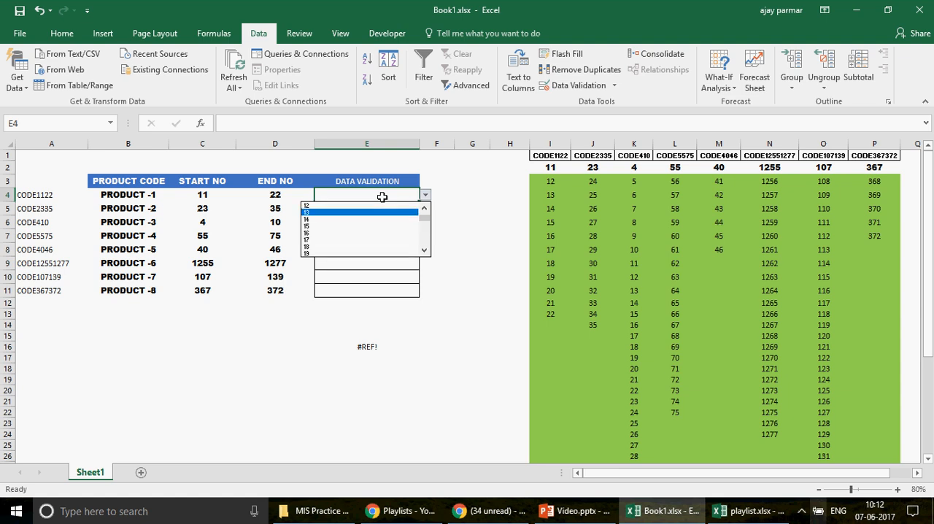
key("Down")
key("Down")
key("Down")
key("Down")
key("Down")
key("Down")
key("Down")
key("Down")
key("Down")
key("Down")
key("Down")
key("Down")
key("Down")
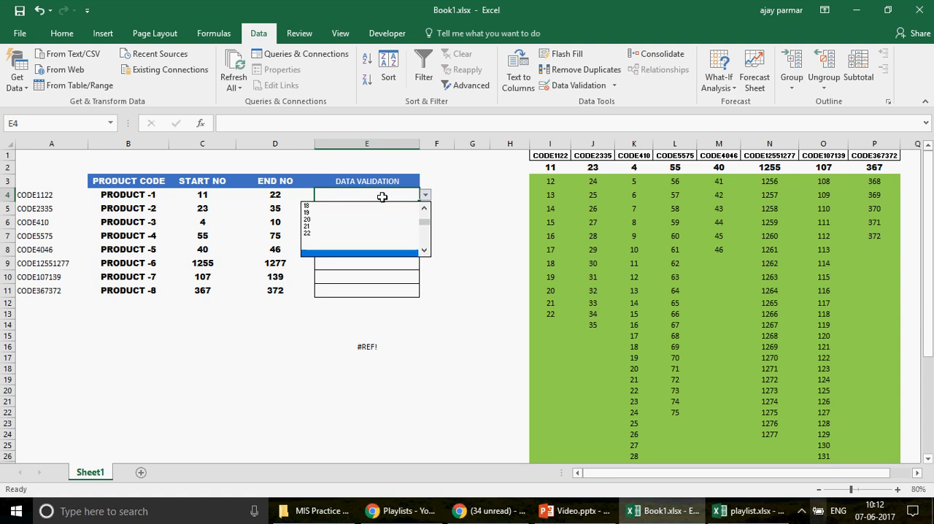
key("Up")
key("Up")
key("Up")
key("Up")
key("Up")
key("Up")
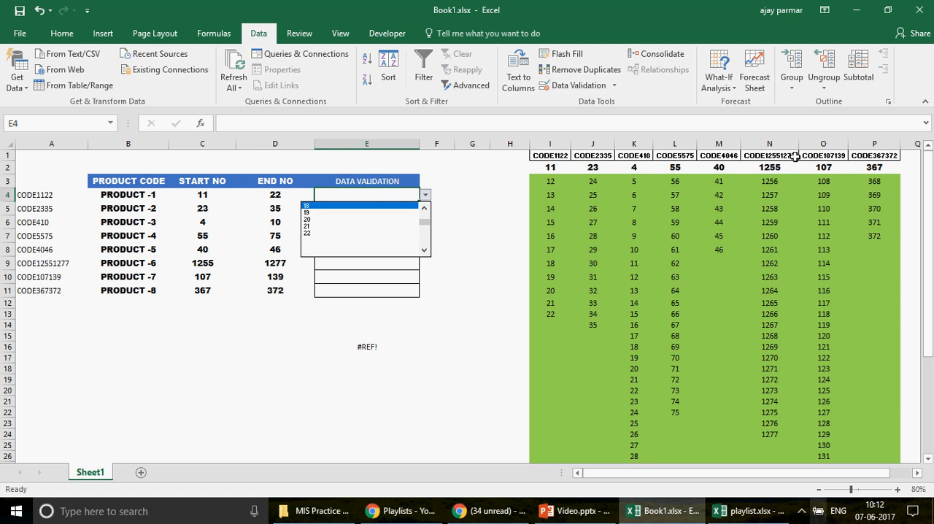
left_click(471, 187)
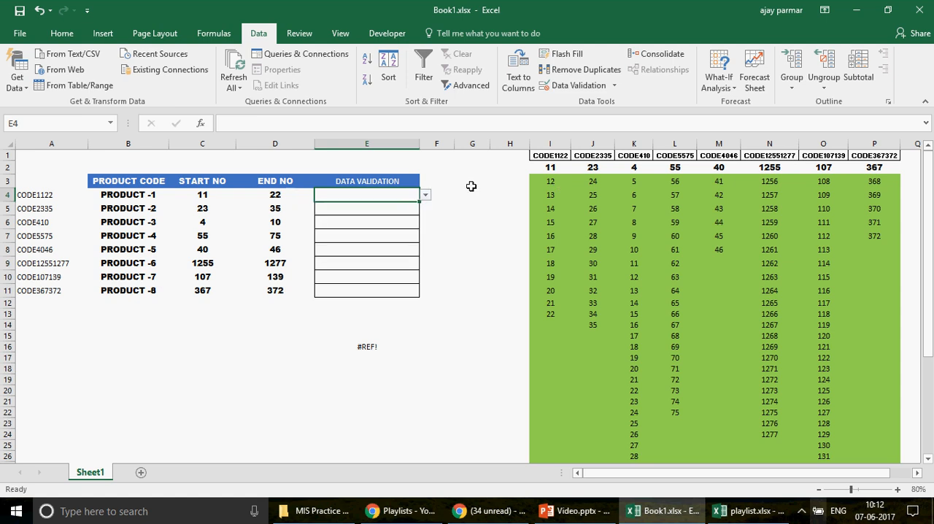
Step: Set the font size of the data validation cells E4:E11 to 14
key("shift+Down")
key("shift+Down")
key("shift+Down")
key("shift+Down")
key("shift+Down")
key("shift+Down")
key("shift+Down")
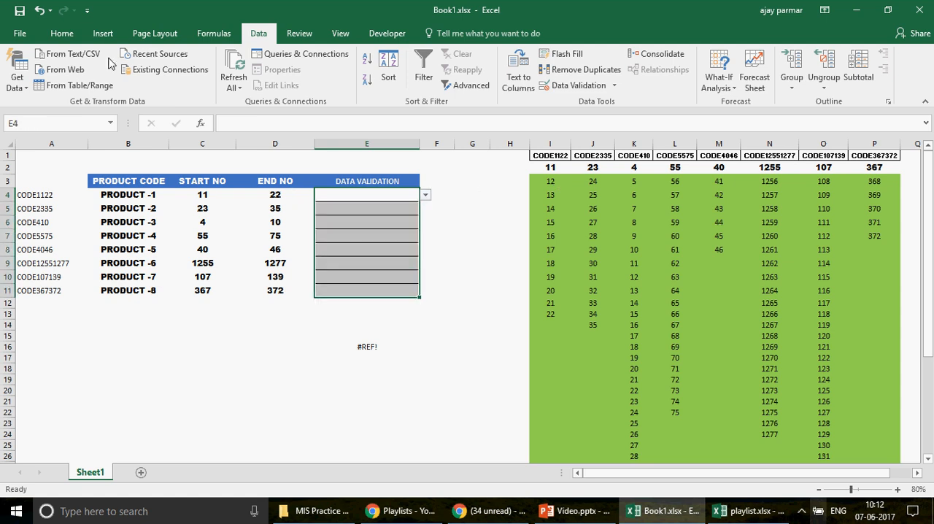
left_click(63, 33)
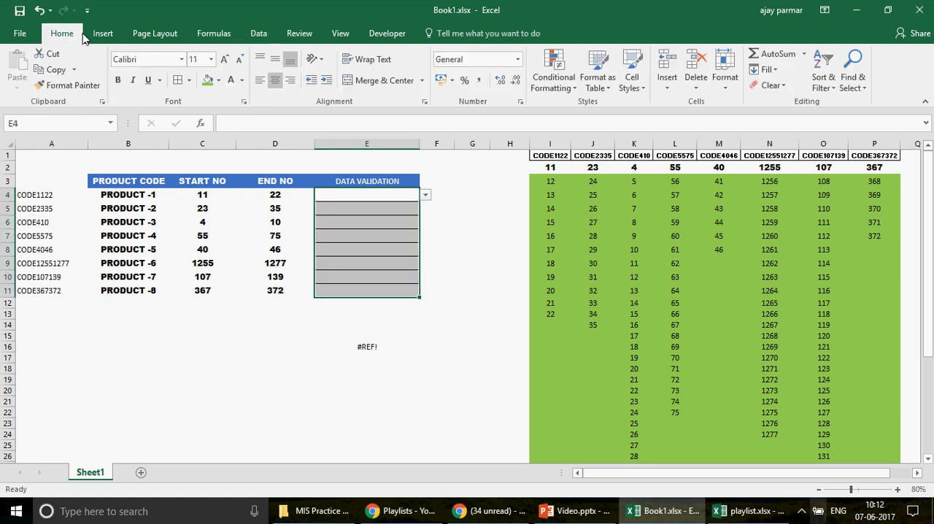
left_click(212, 64)
left_click(196, 139)
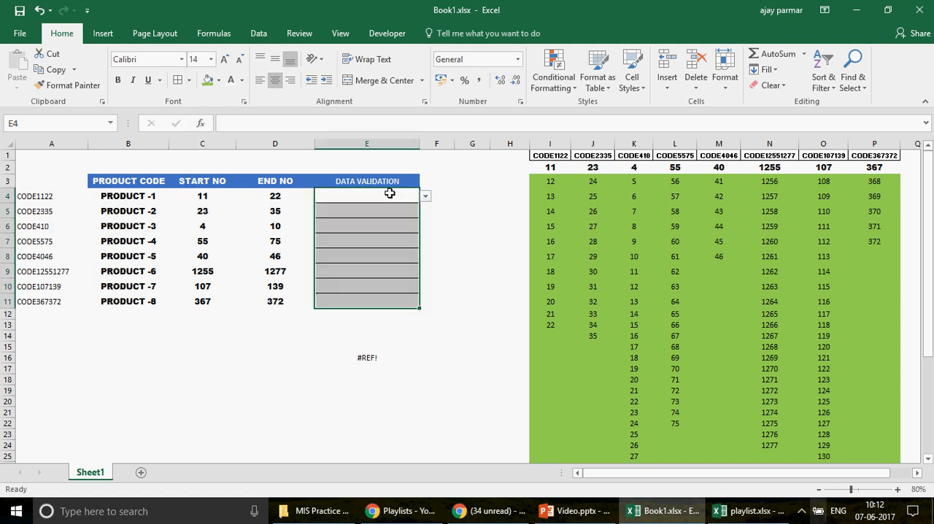
Step: Choose 12 from the dropdown list in E4
left_click(425, 195)
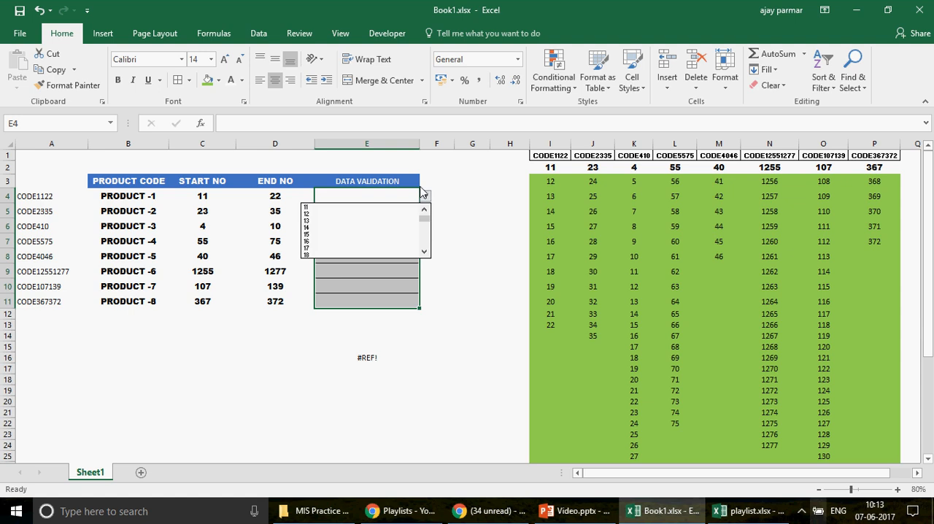
left_click(366, 214)
left_click(366, 197)
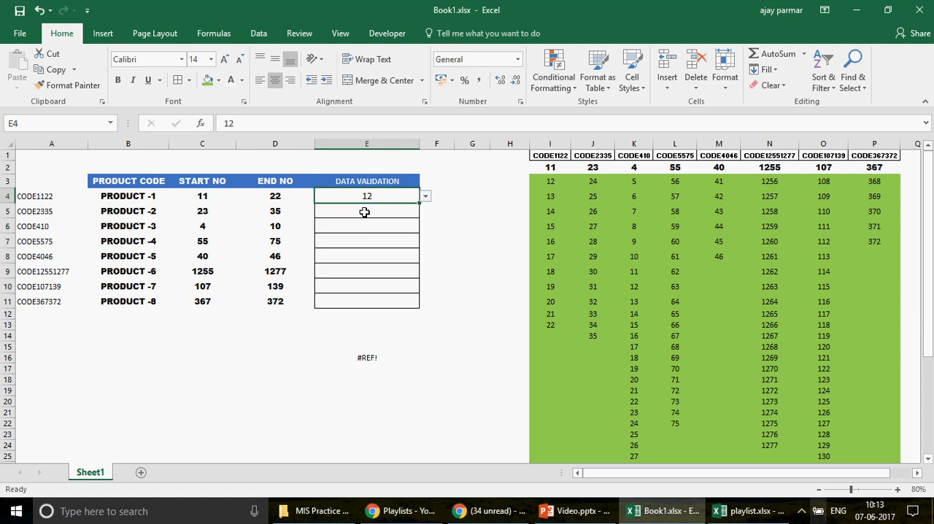
key("alt+Down")
key("Escape")
Step: Browse the dropdown list in E5 for PRODUCT -2 and close it without choosing
key("Down")
key("alt+Down")
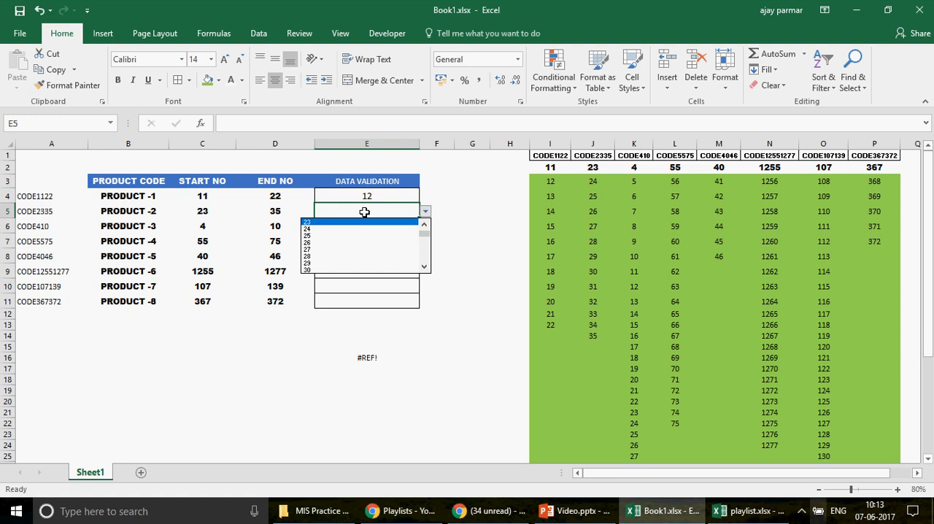
key("Down")
key("Down")
key("Down")
key("Down")
key("Down")
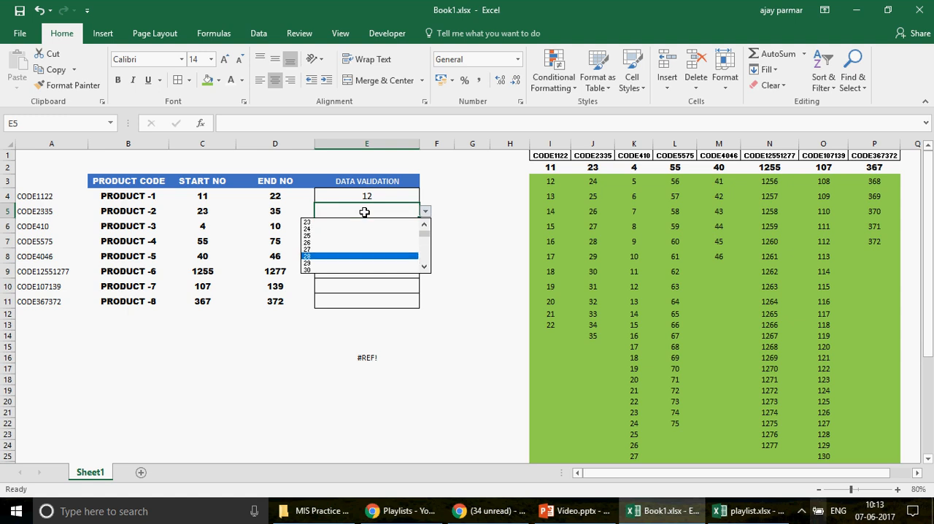
Step: Check the entries in the dropdown list of E6 for PRODUCT -3, leaving the cell empty
key("Down")
key("Escape")
key("Down")
key("alt+Down")
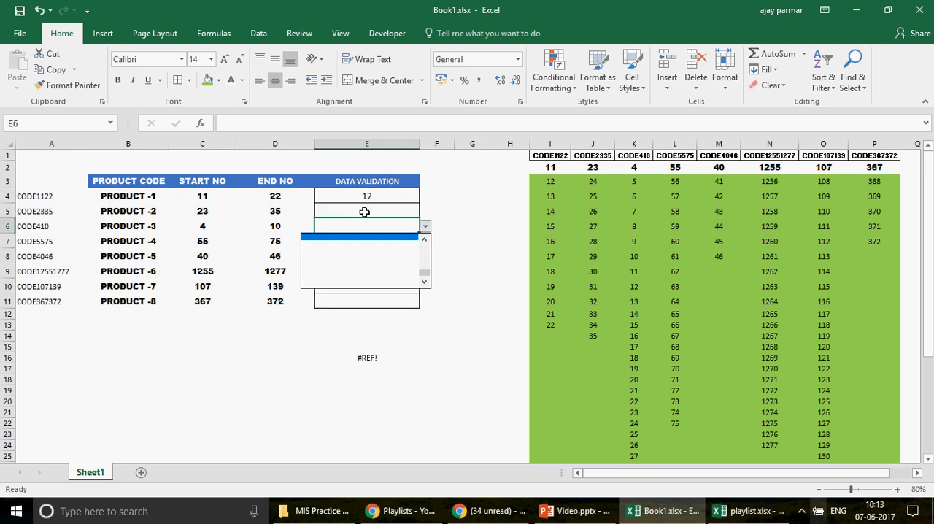
key("Down")
key("Down")
key("Down")
key("Down")
Step: Go through the dropdown list in E7 for PRODUCT -4 from its first entry onward, leaving the cell empty
key("Down")
key("Down")
key("Down")
key("Down")
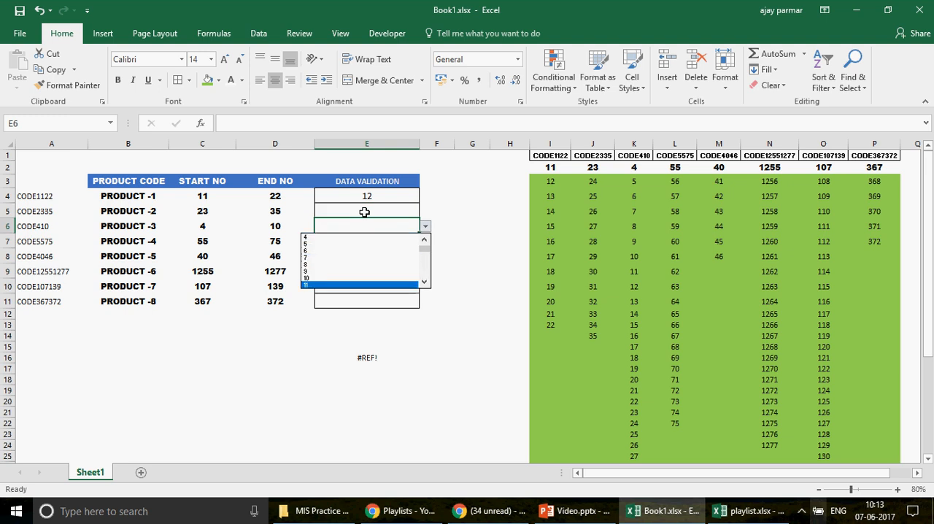
key("Escape")
key("Down")
key("Down")
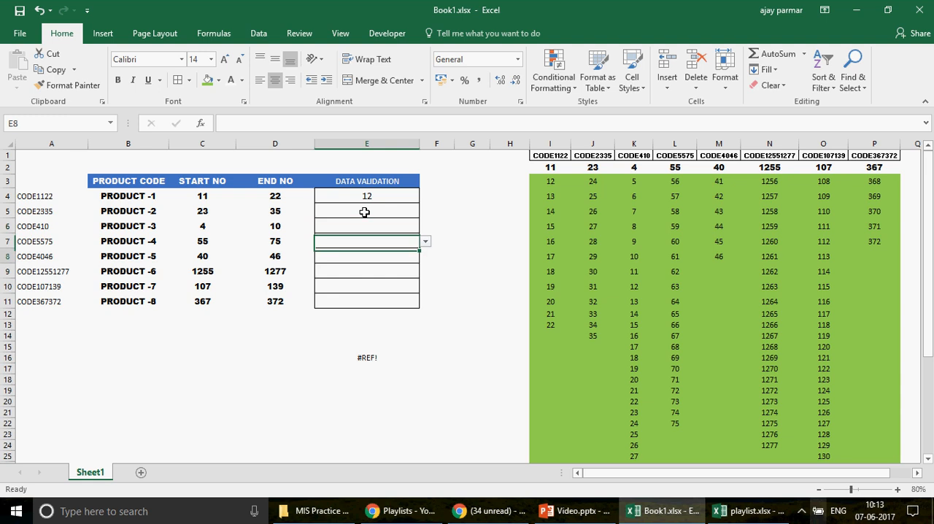
key("alt+Down")
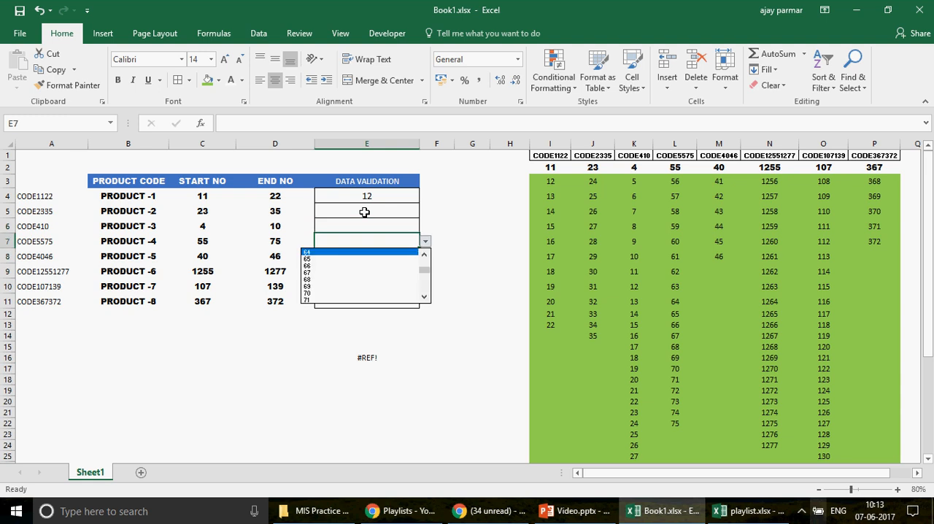
scroll(364, 212, "up", 3)
key("Down")
key("Down")
key("Down")
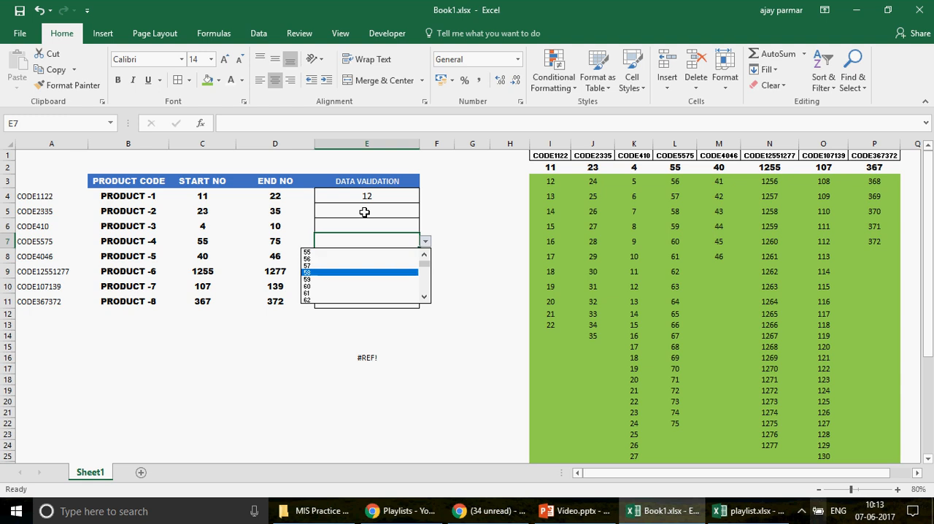
key("Down")
key("Down")
key("Down")
key("Down")
key("Down")
key("Down")
key("Down")
key("Down")
key("Down")
key("Down")
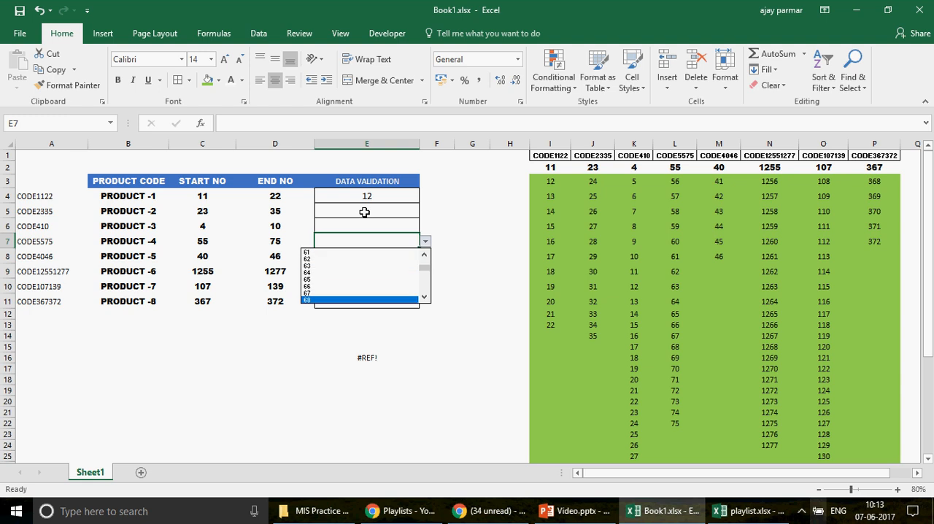
key("Down")
key("Down")
key("Down")
key("Down")
key("Down")
key("Down")
key("Down")
key("Down")
key("Escape")
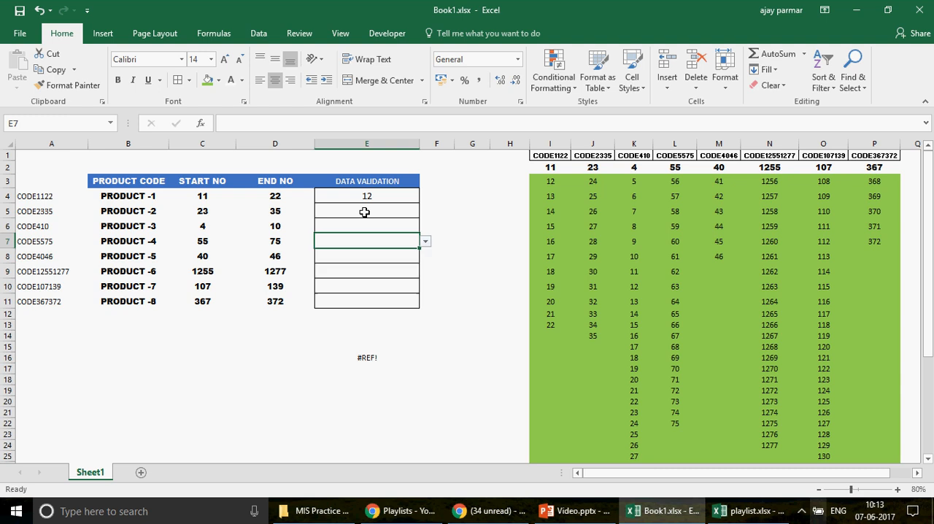
Step: Check the entries in the dropdown list of E8 for PRODUCT -5, leaving the cell empty
key("Down")
key("alt+Down")
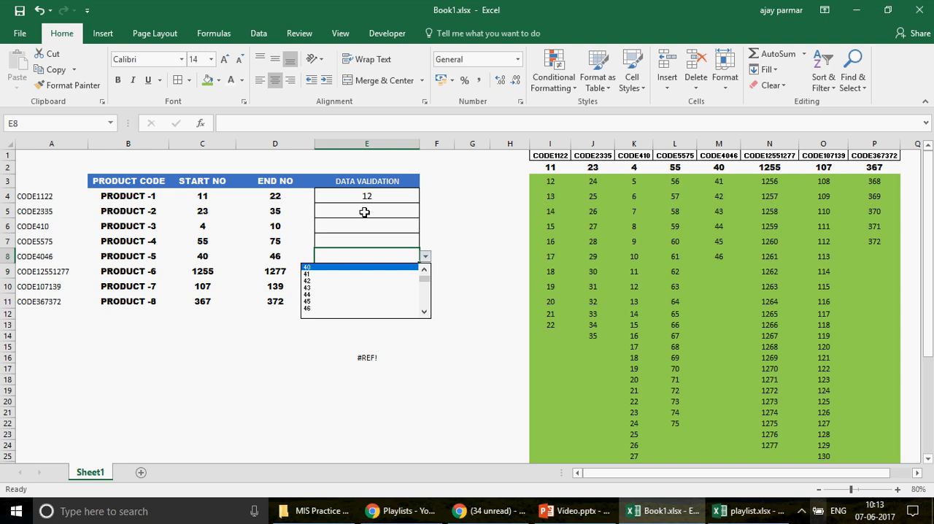
key("Escape")
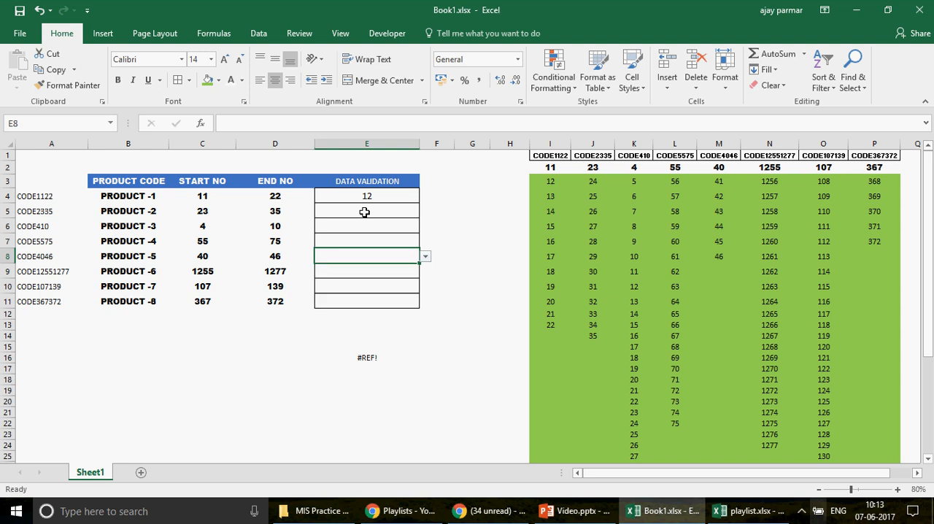
Step: Go through the dropdown list in E9 for PRODUCT -6 from its first entries to its end, leaving the cell empty
key("Down")
key("alt+Down")
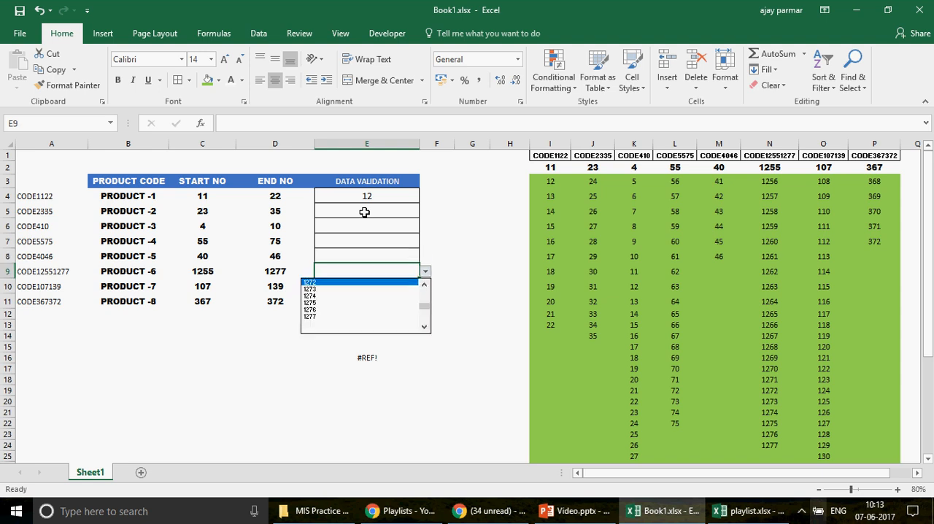
key("Up")
key("Up")
key("Up")
key("Up")
key("Up")
key("Up")
key("Up")
key("Up")
key("Up")
key("Up")
key("Up")
key("Up")
key("Up")
key("Up")
key("Up")
key("Up")
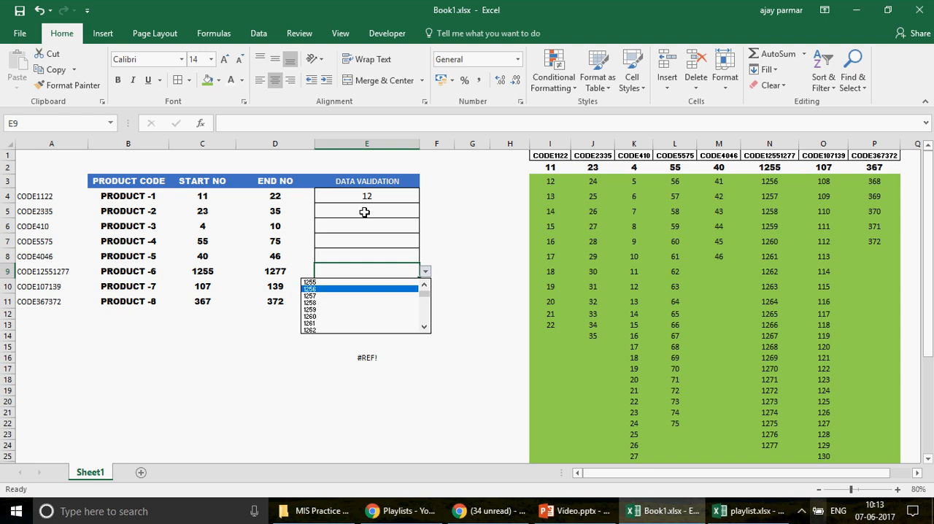
key("Down")
key("Down")
key("Down")
key("Down")
key("Down")
key("Down")
key("Down")
key("Down")
key("Down")
key("Down")
key("Down")
key("Down")
key("Down")
key("Down")
key("Down")
key("Down")
key("Down")
key("Down")
key("Down")
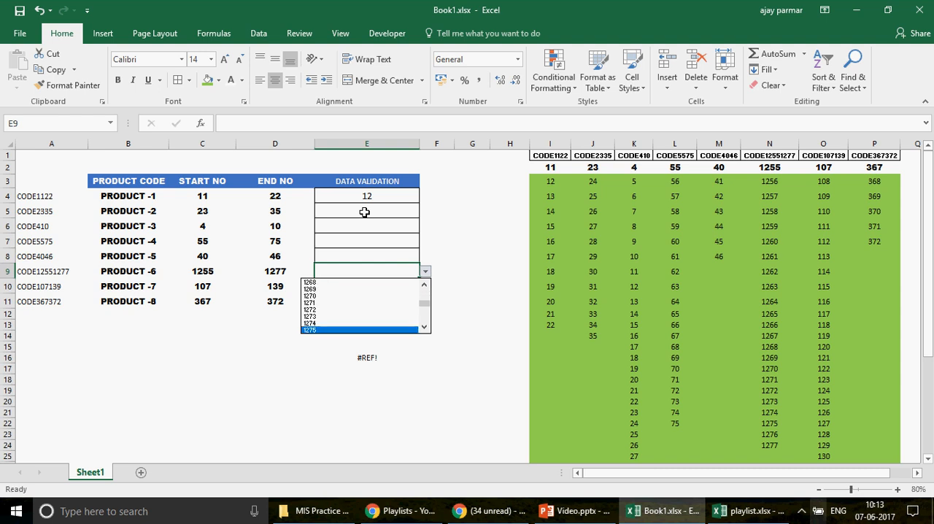
key("Down")
key("Down")
key("Down")
key("Down")
key("Return")
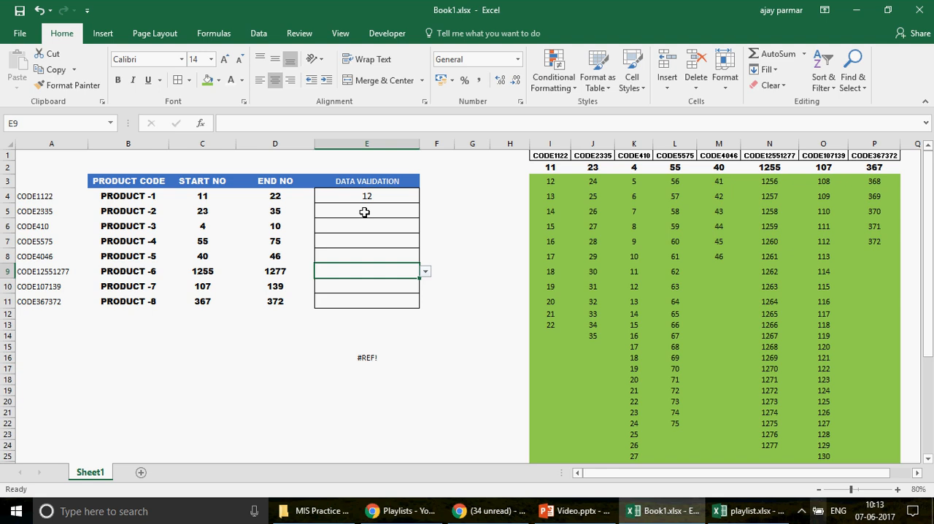
Step: Examine row 9 across to the number lists, and highlight list columns I to P as a whole before deselecting them
key("Home")
key("Right")
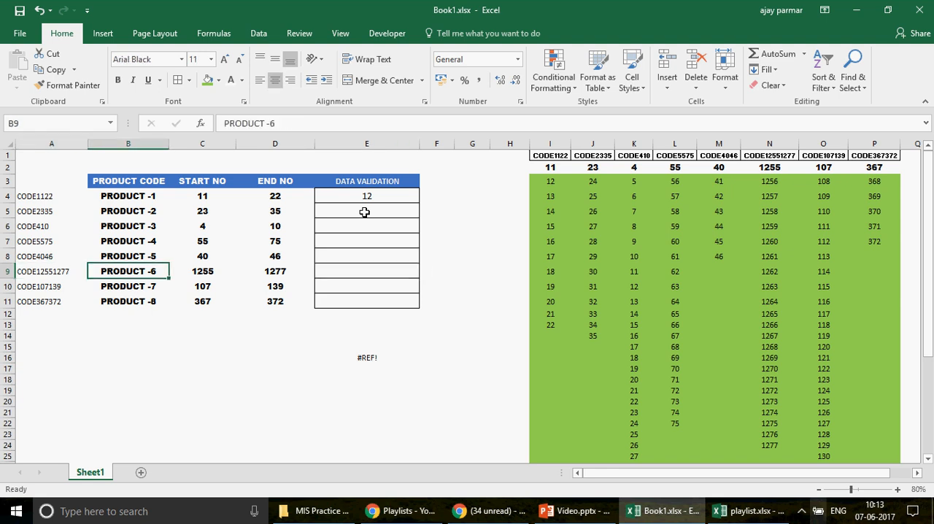
key("Right")
key("Right")
key("Right")
key("Right")
key("Right")
key("Right")
key("Right")
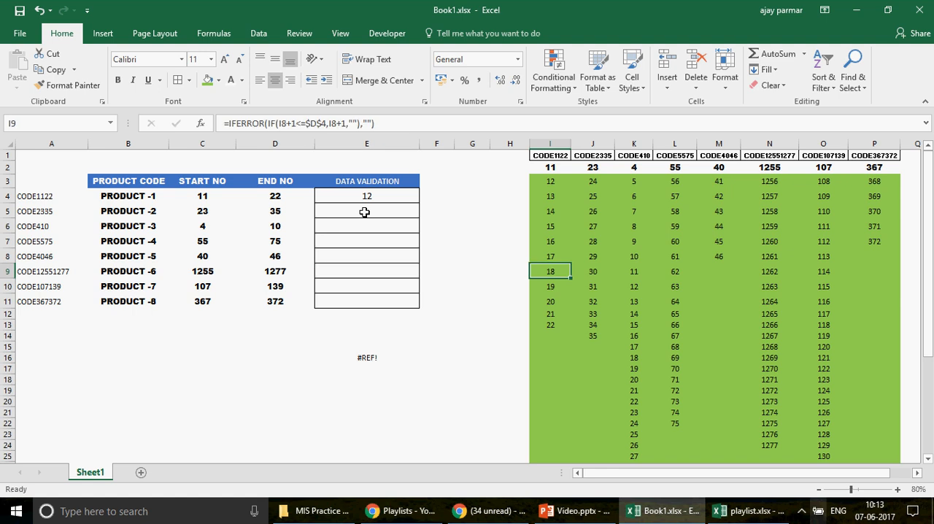
left_click(547, 141)
left_click(875, 141, "shift")
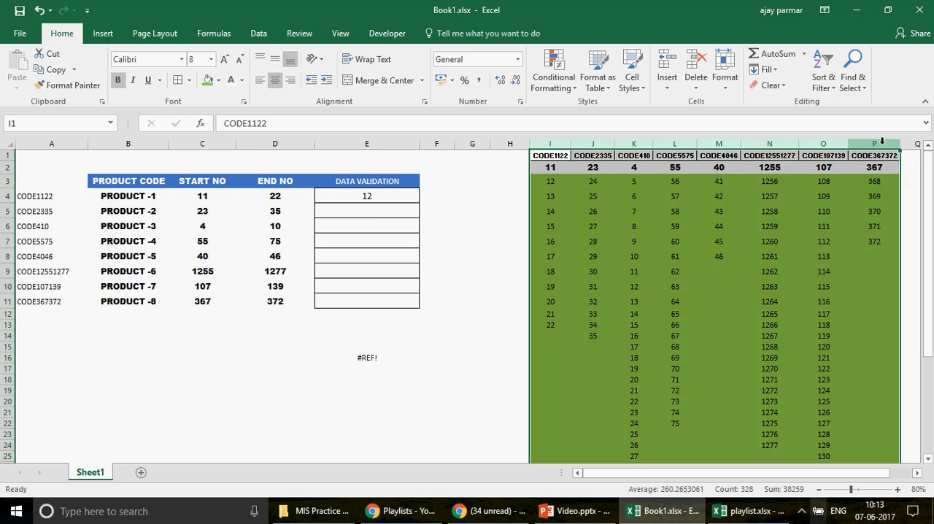
left_click(512, 253)
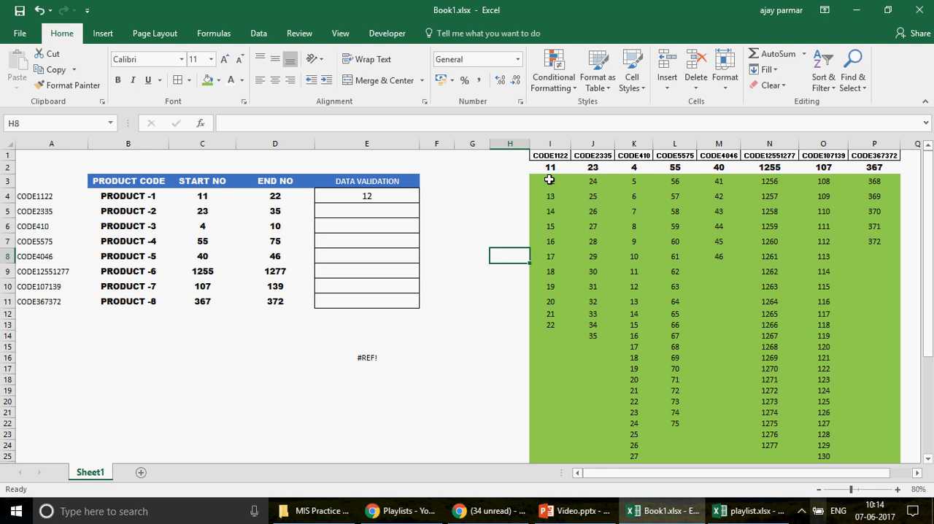
Step: Set the END NO of PRODUCT -1 in D4 to 15
left_click(275, 197)
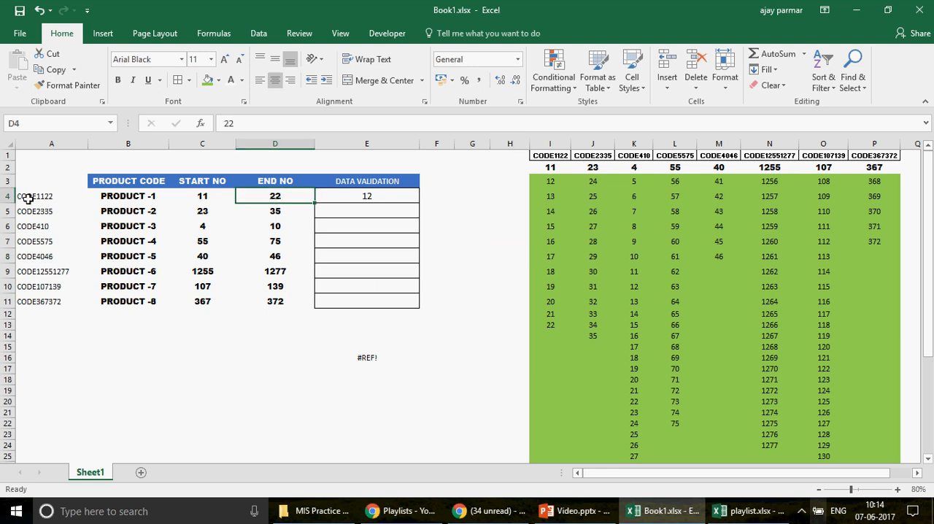
key("Down")
key("Up")
type("15")
key("Return")
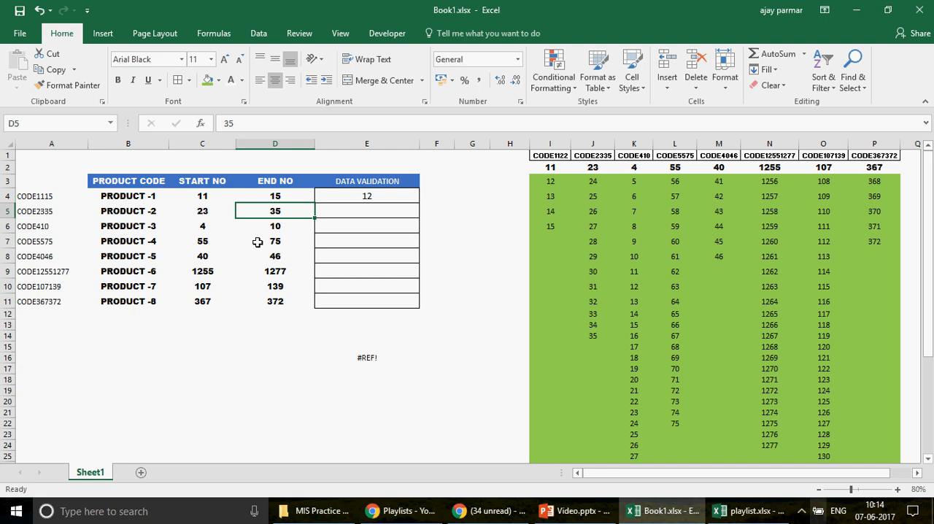
Step: Check D4 against the CODE1122 list in I2:I6 and inspect the formula in I6 without changing it
key("Up")
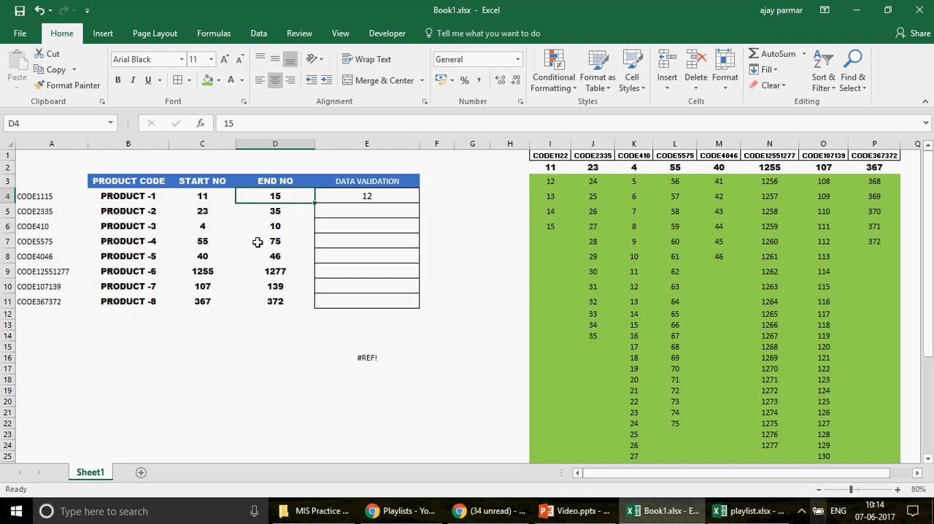
left_click(553, 168)
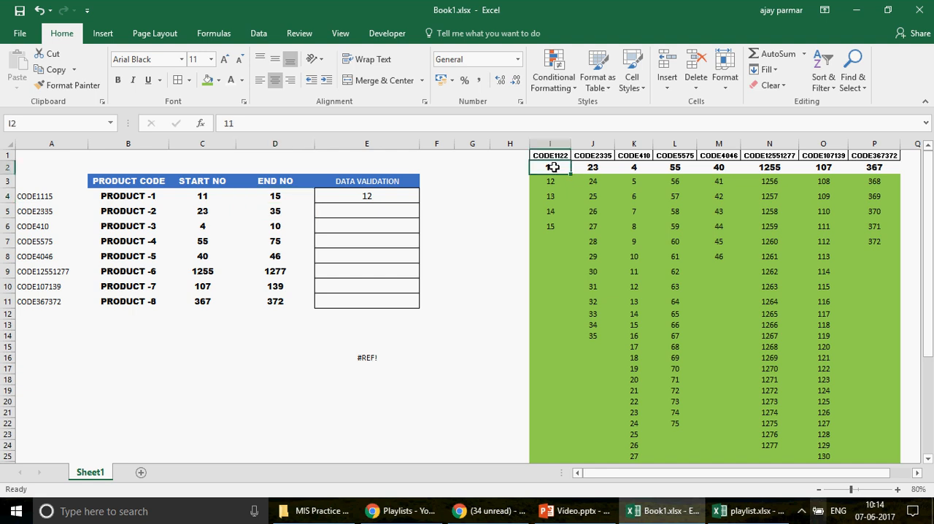
left_click_drag(553, 168, 551, 228)
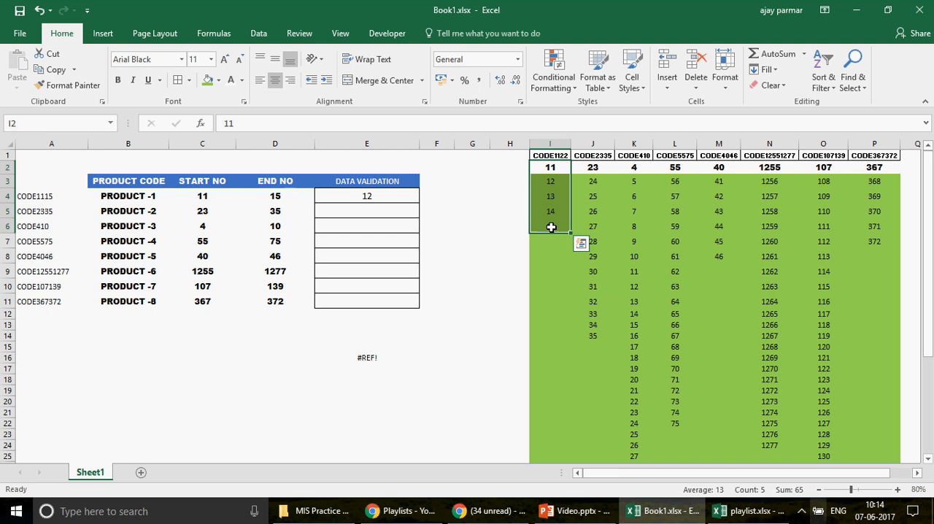
double_click(553, 229)
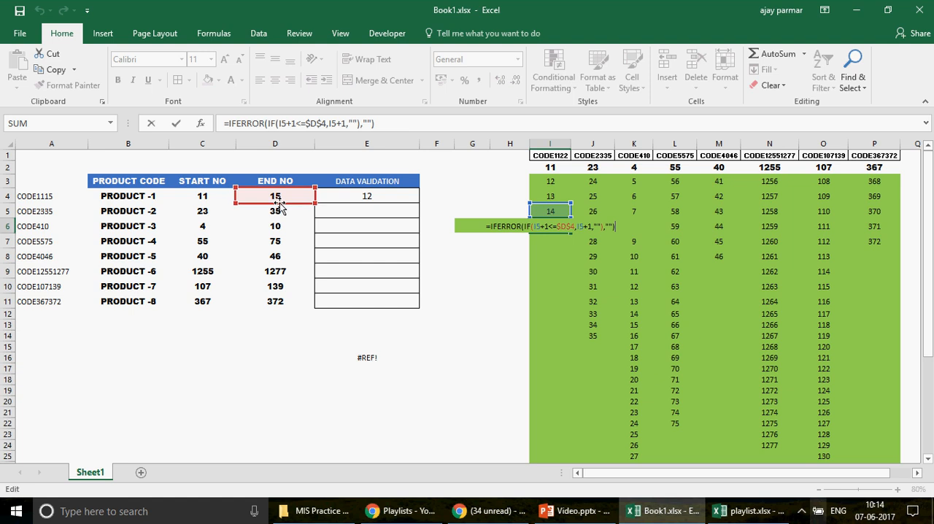
key("Return")
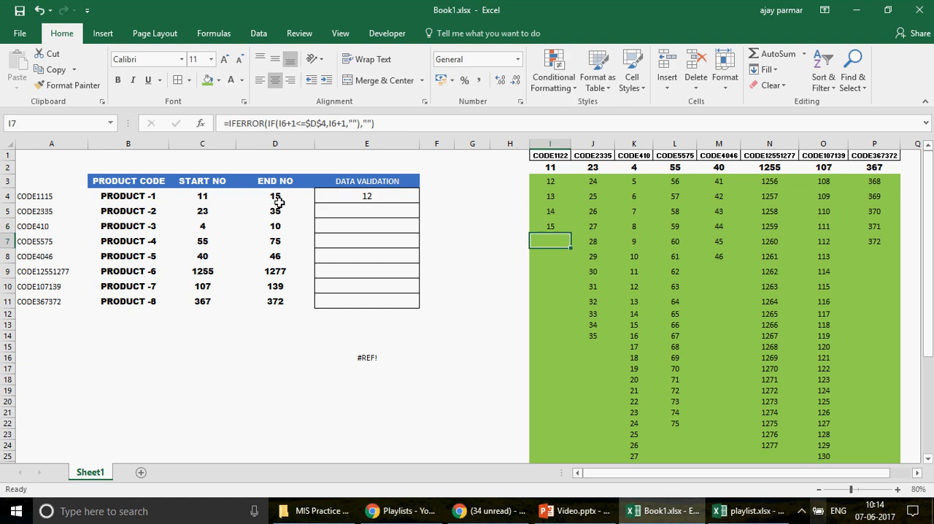
Step: Examine the IF arguments of the formula in I7, from logical test to value if false, keeping the formula as is
left_click(292, 125)
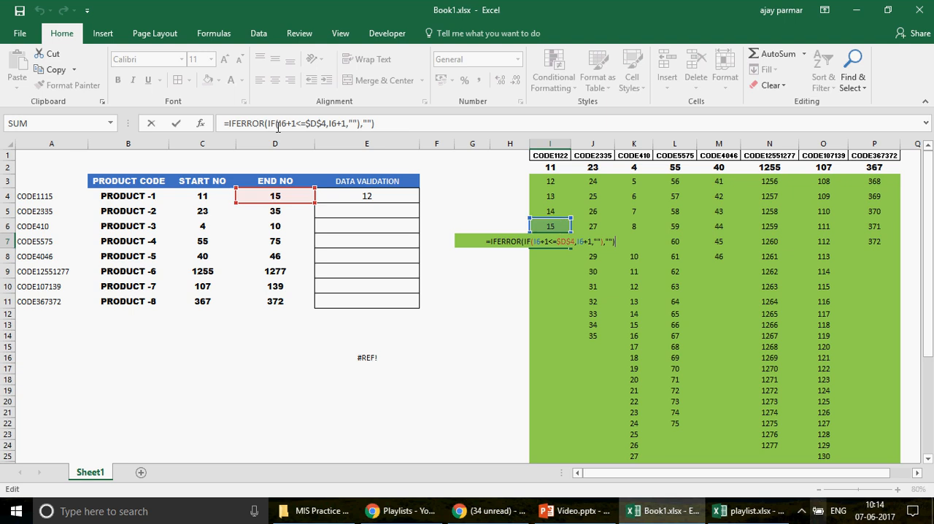
left_click(286, 126)
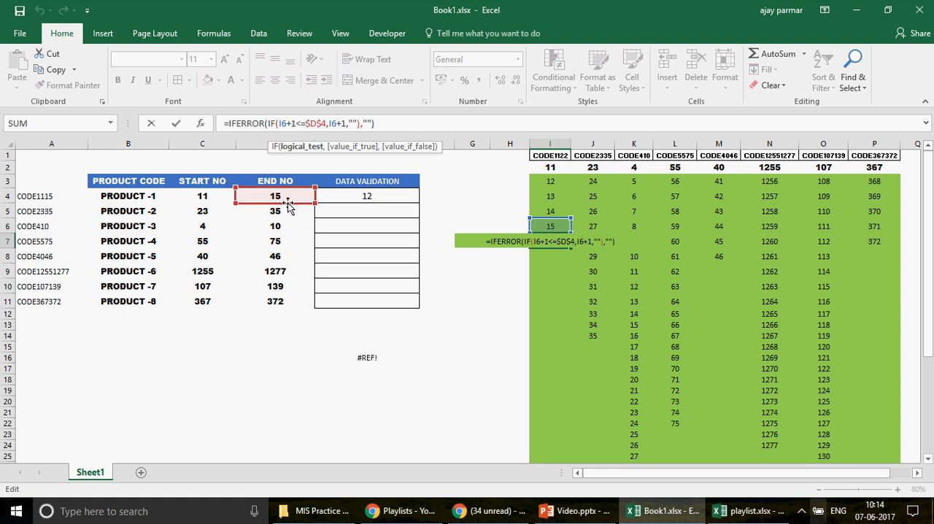
left_click(356, 125)
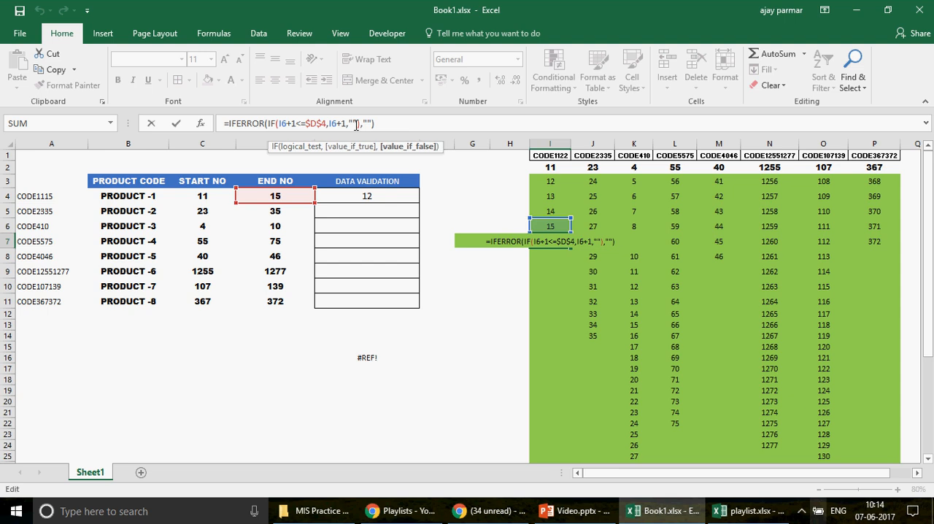
key("ctrl+Return")
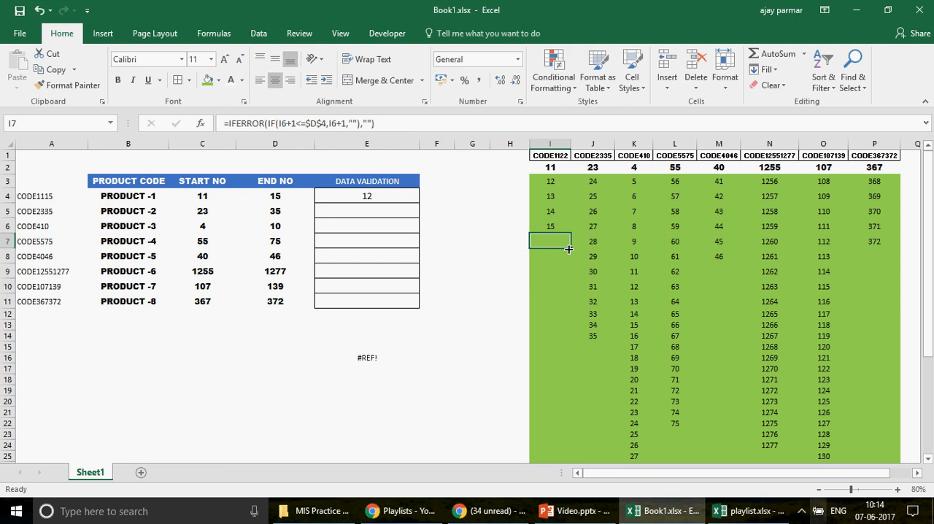
Step: Try the dropdown in E4 for PRODUCT -1 and view the list in E5 for PRODUCT -2 without choosing
left_click(380, 195)
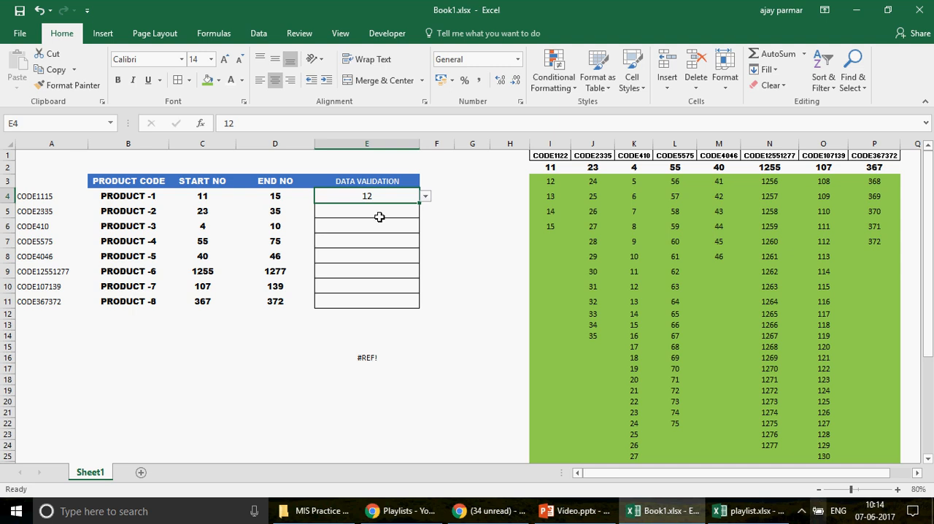
key("Up")
left_click(361, 195)
key("Return")
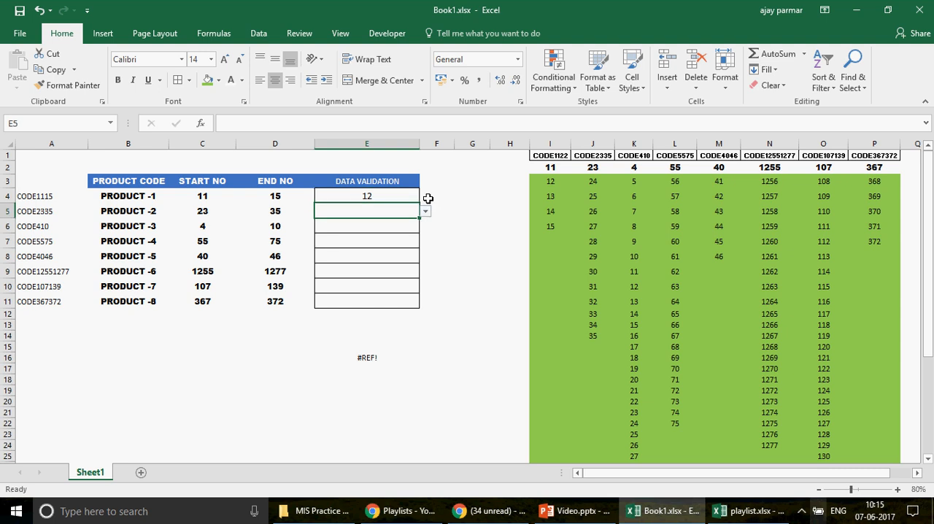
key("alt+Down")
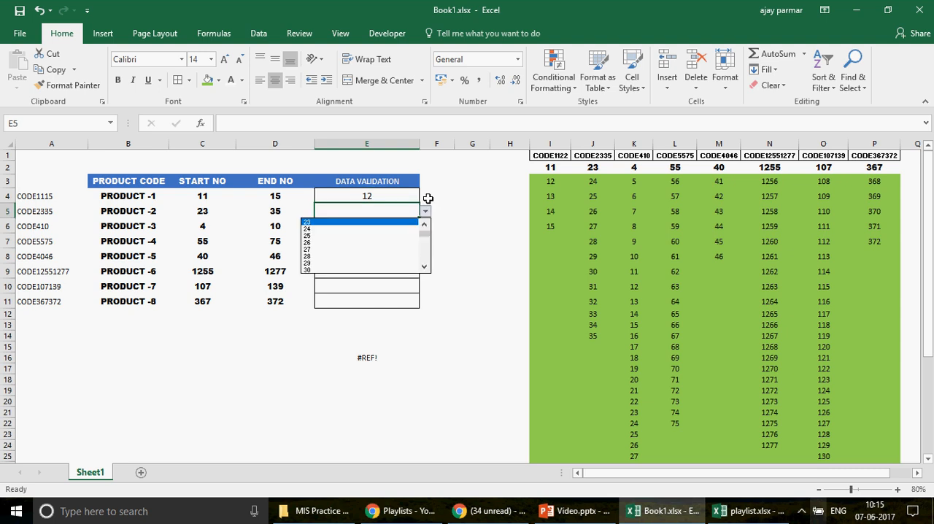
key("Escape")
Step: View the dropdown list in E6 for PRODUCT -3, going back toward its first entries and closing it without choosing
key("Down")
key("alt+Down")
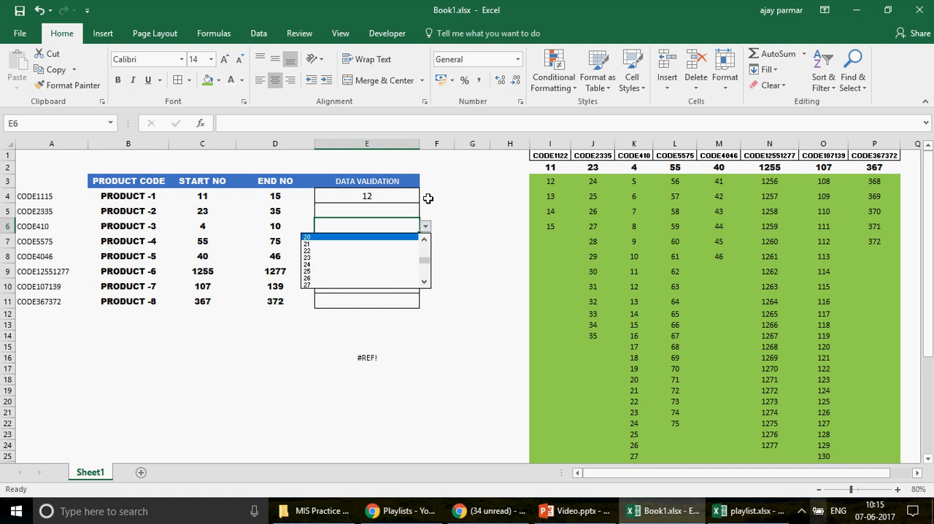
key("Up")
key("Up")
key("Up")
key("Up")
key("Up")
key("Up")
key("Up")
key("Up")
key("Up")
key("Up")
key("Up")
key("Up")
key("Up")
key("Up")
key("Up")
key("Up")
key("Escape")
Step: View the dropdown list in E7 for PRODUCT -4, going back toward its first entries and closing it without choosing
key("Down")
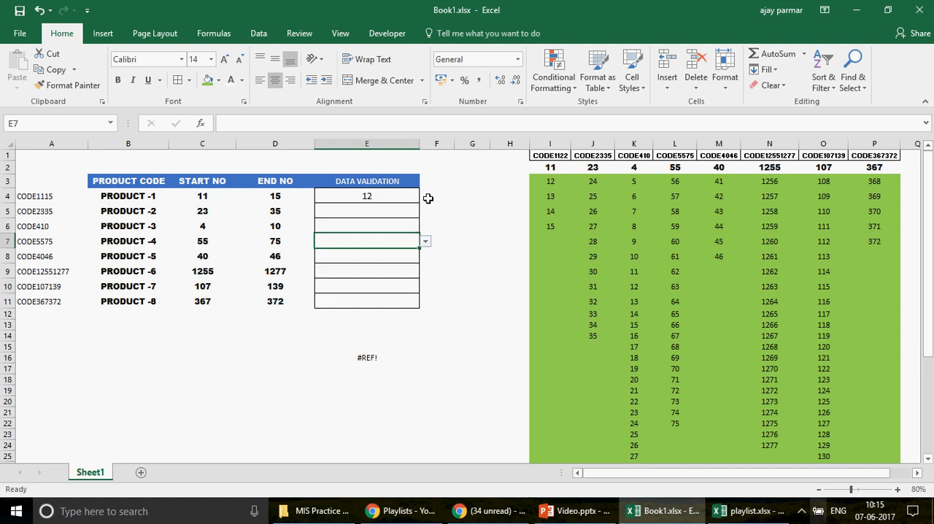
key("alt+Down")
key("Up")
key("Up")
key("Up")
key("Up")
key("Up")
key("Up")
key("Up")
key("Up")
key("Up")
key("Up")
key("Up")
key("Up")
key("Up")
key("Up")
key("Up")
key("Up")
key("Up")
key("Up")
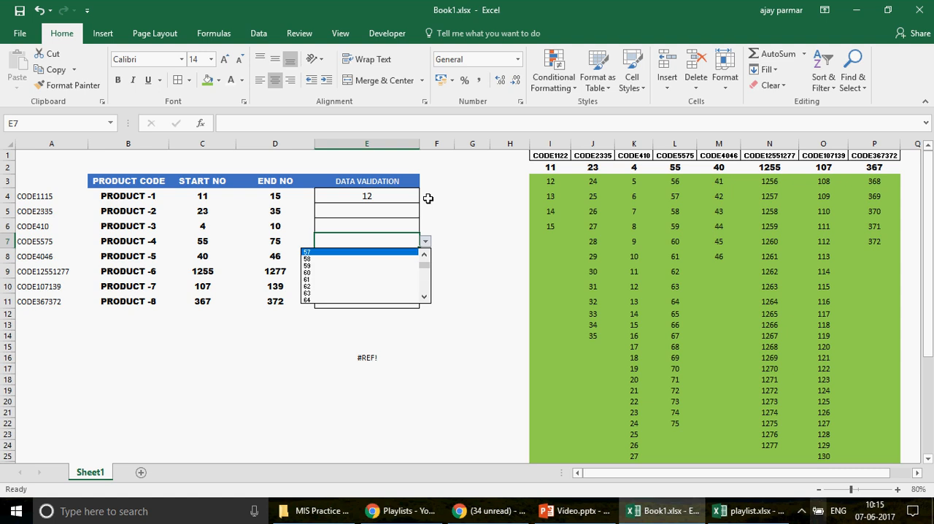
key("Up")
key("Up")
key("Escape")
Step: Return to E4 and compare the list header in I1 with the code formula in A4 for PRODUCT -1
key("Up")
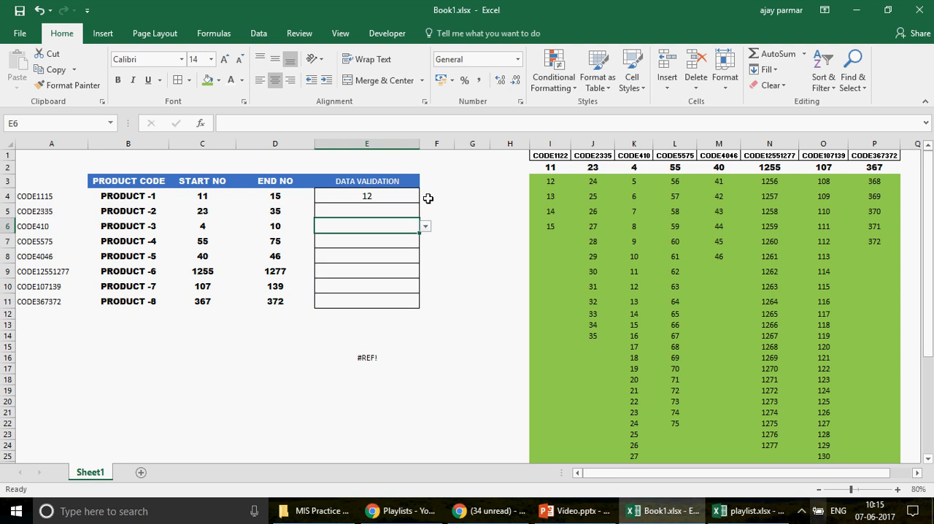
key("Up")
key("Up")
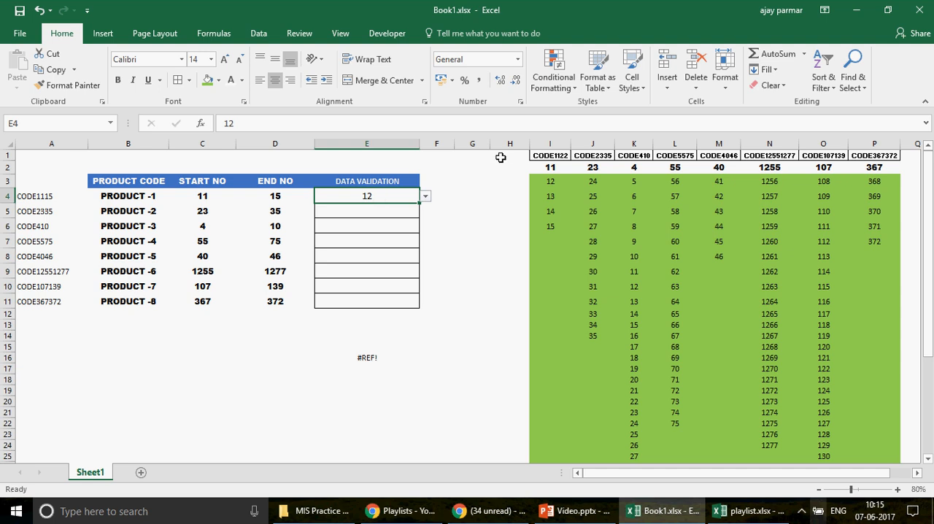
left_click(548, 155)
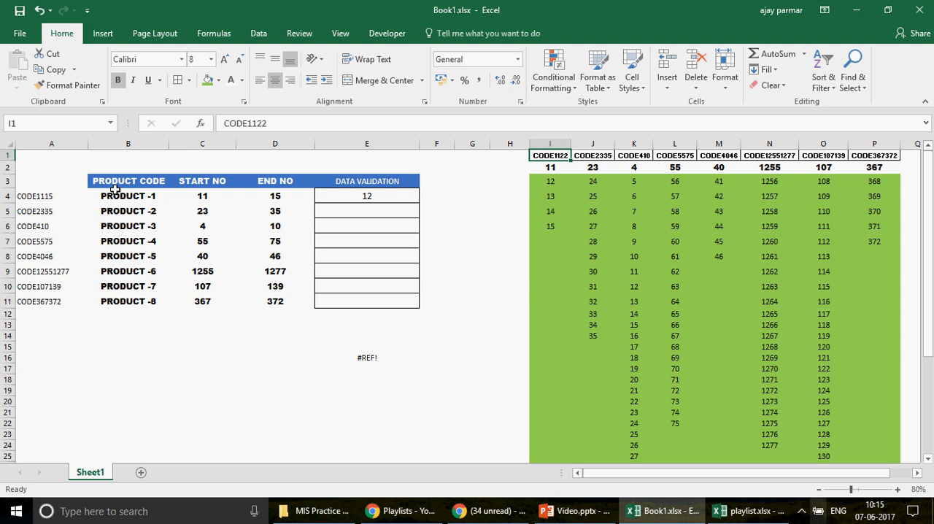
left_click(26, 198)
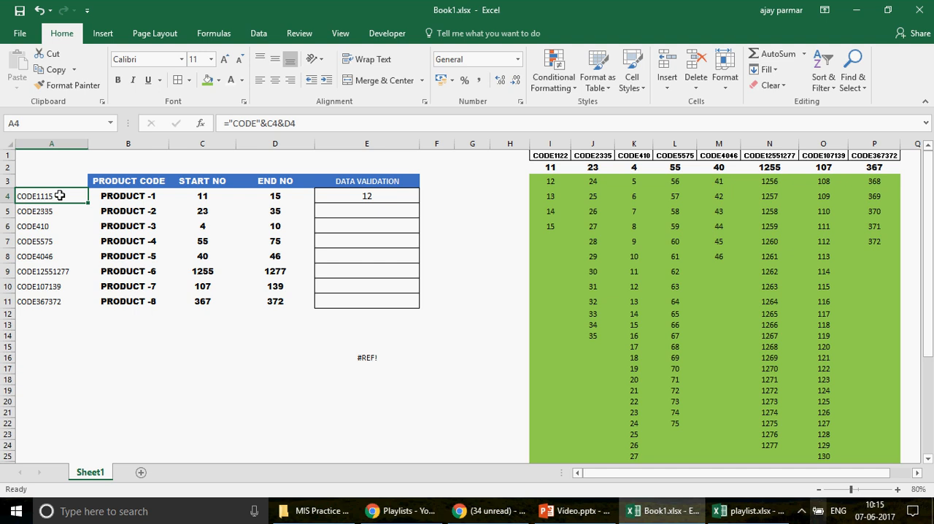
left_click(559, 156)
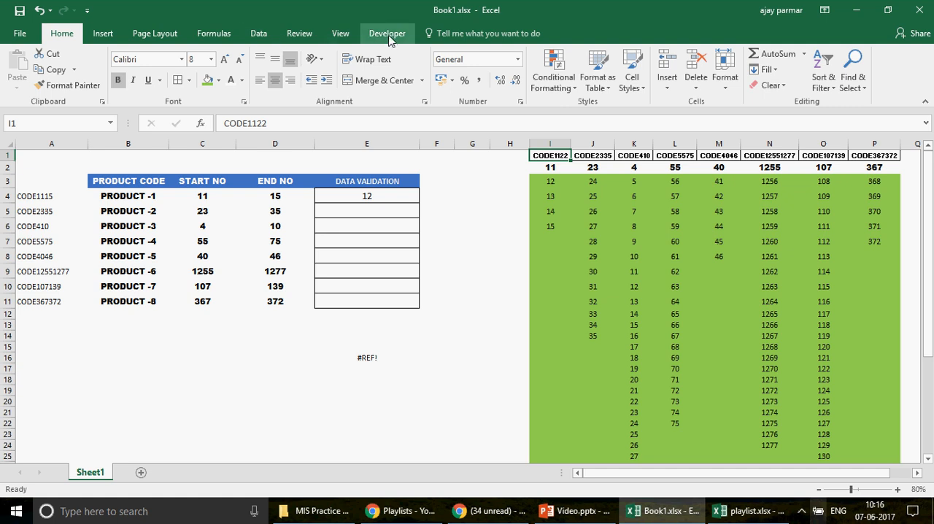
Step: Rename the defined name CODE1122 to CODE1115, keeping its reference to Sheet1 I2:I41
left_click(215, 34)
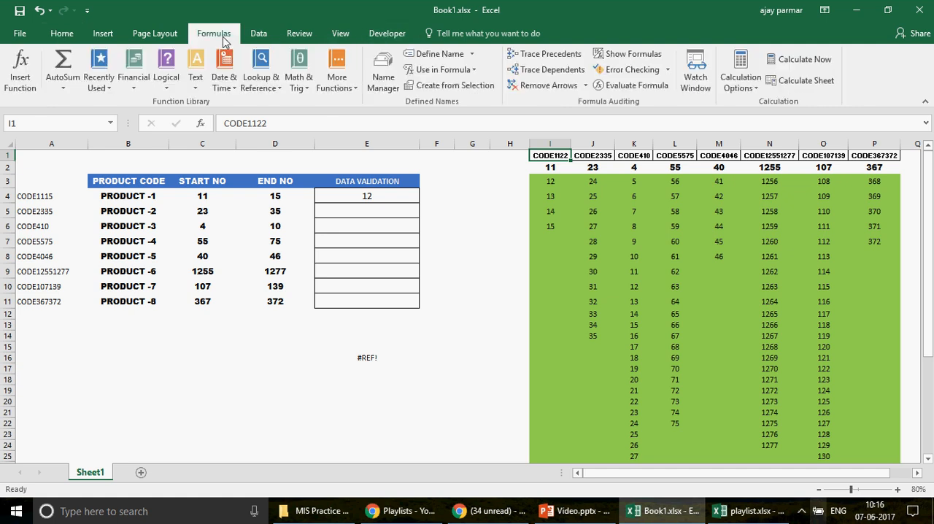
left_click(389, 77)
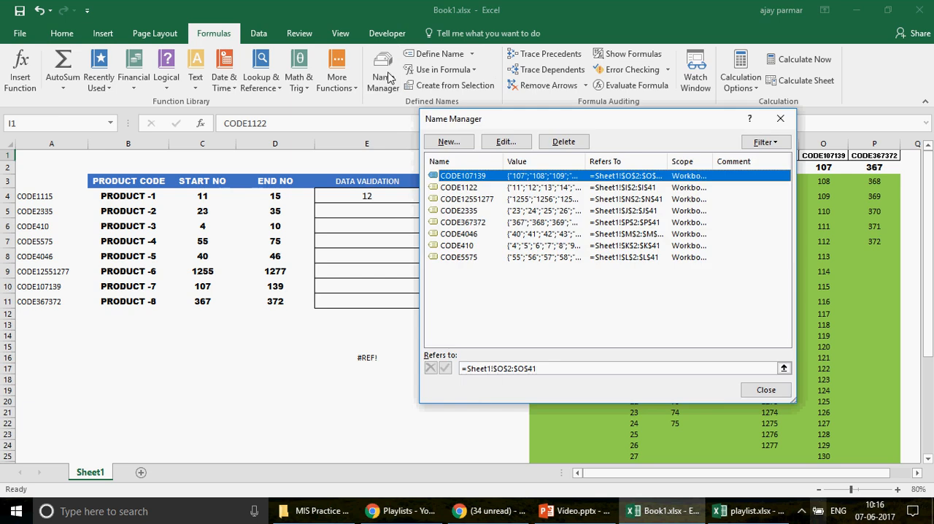
left_click_drag(556, 124, 296, 166)
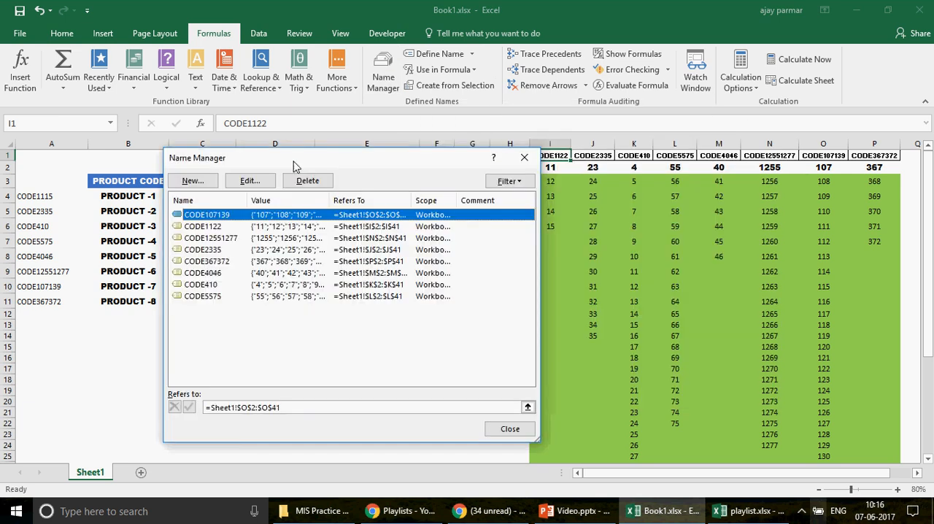
left_click(211, 227)
left_click(249, 181)
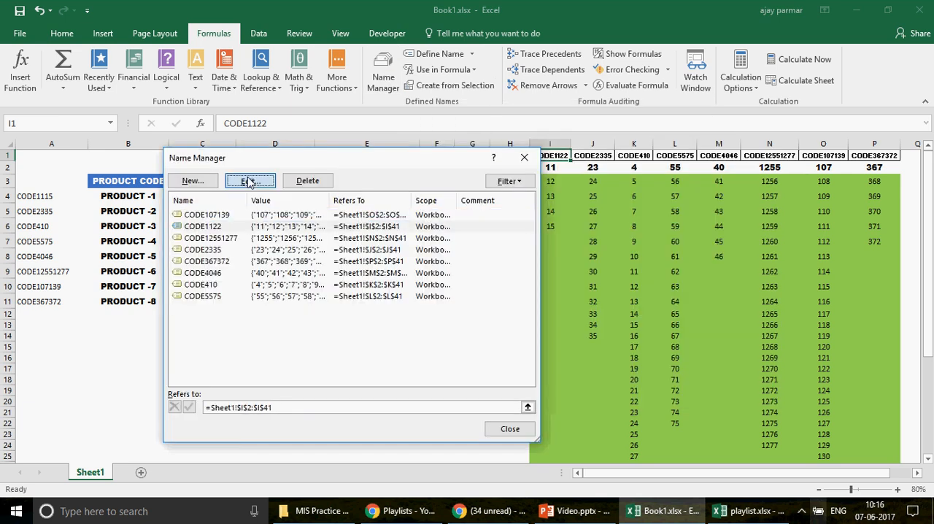
left_click(353, 247)
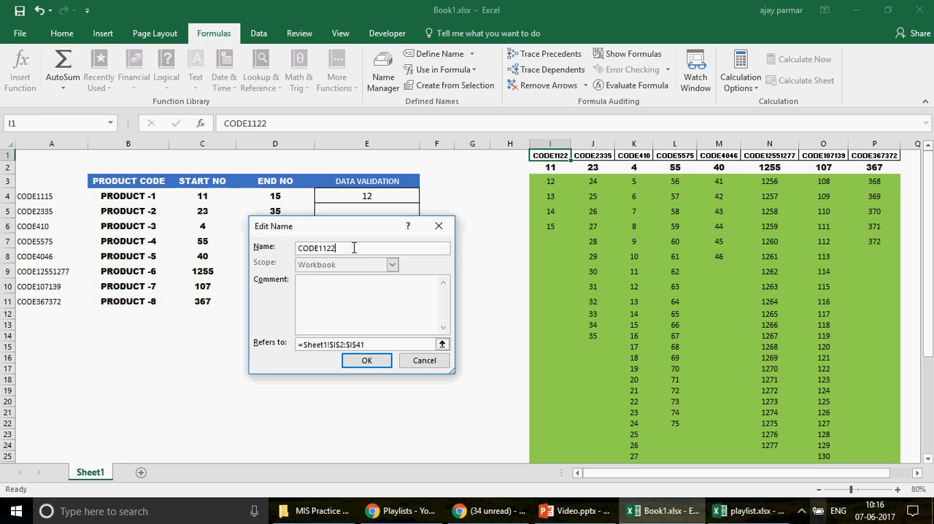
key("BackSpace")
key("BackSpace")
type("15")
left_click(366, 361)
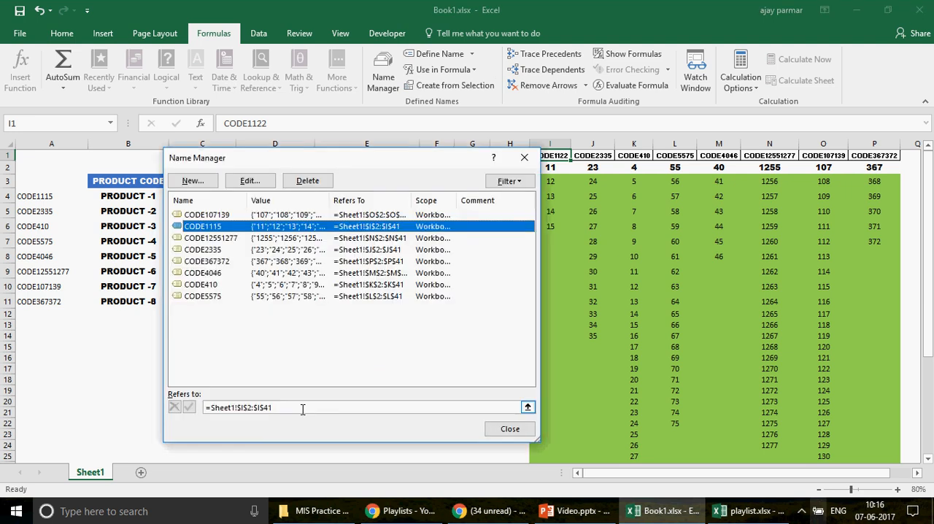
left_click(302, 408)
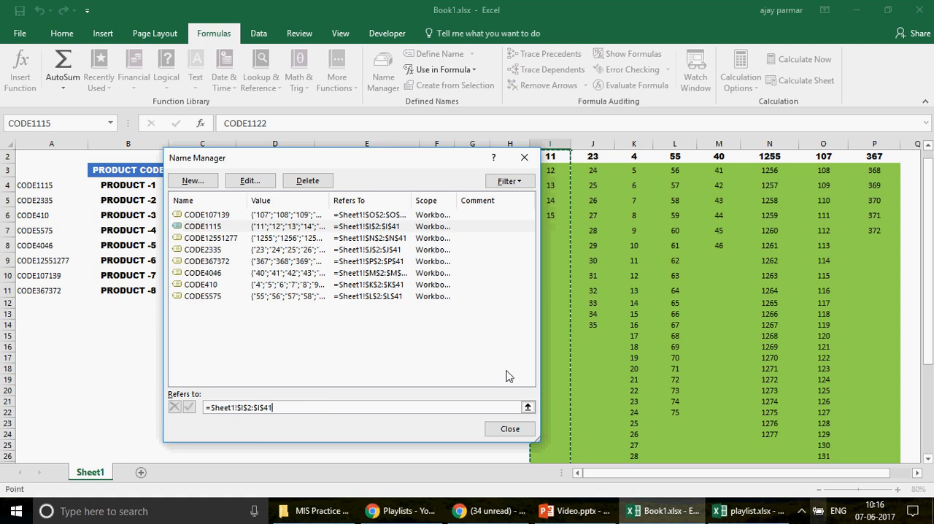
left_click(503, 431)
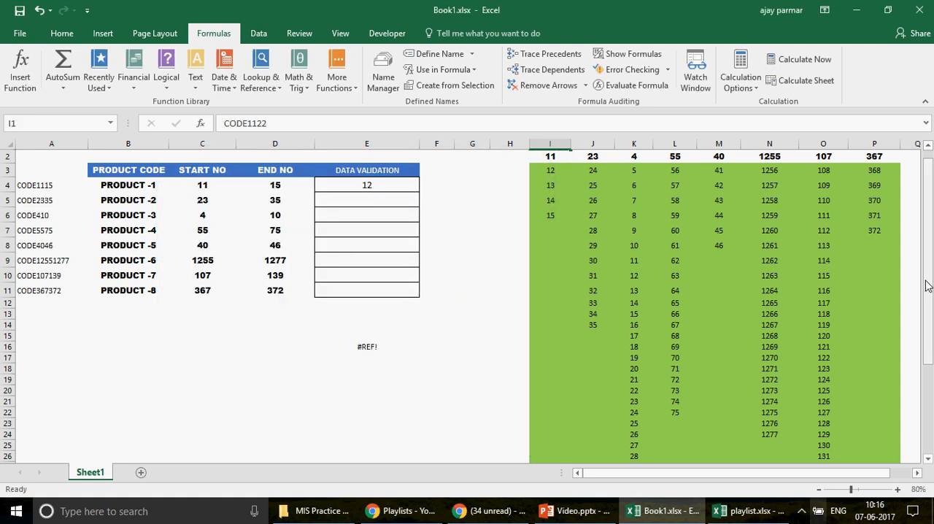
Step: Change the list header in I1 to CODE1115
left_click_drag(927, 286, 924, 223)
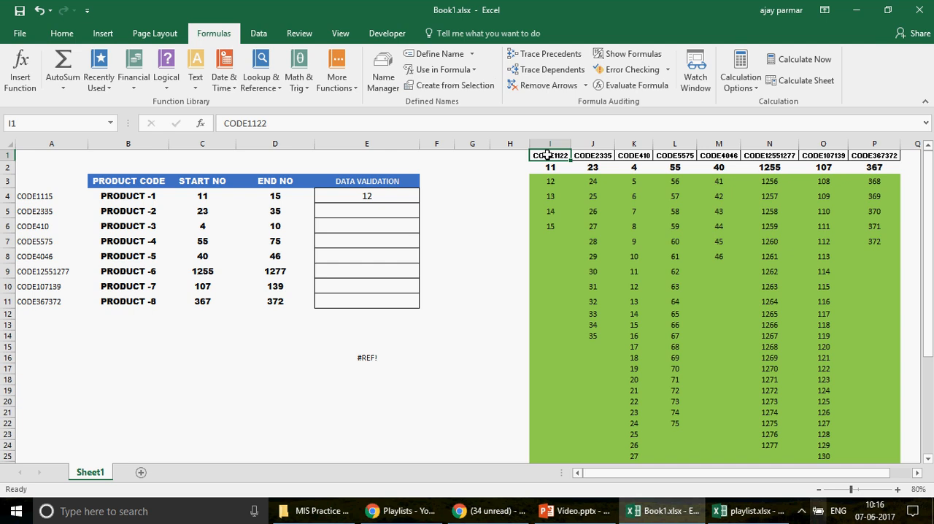
left_click(270, 124)
key("BackSpace")
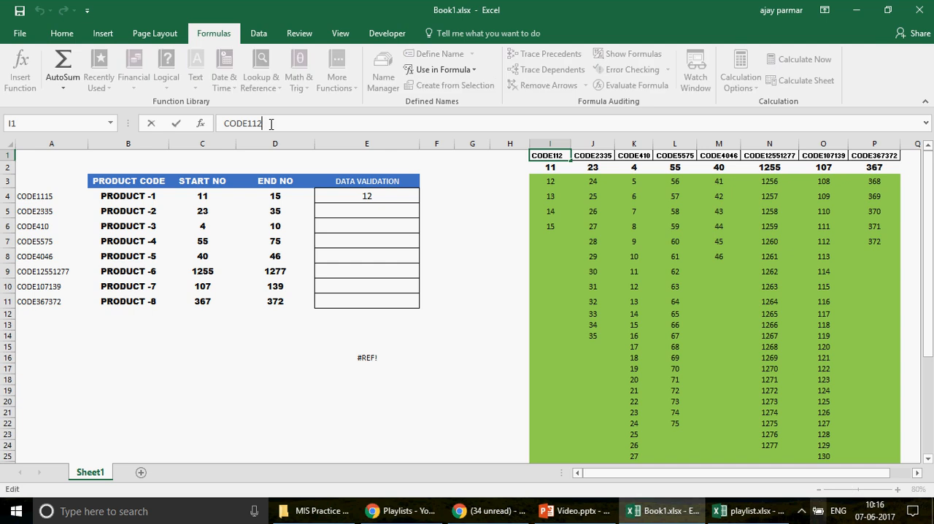
key("BackSpace")
type("15")
key("Return")
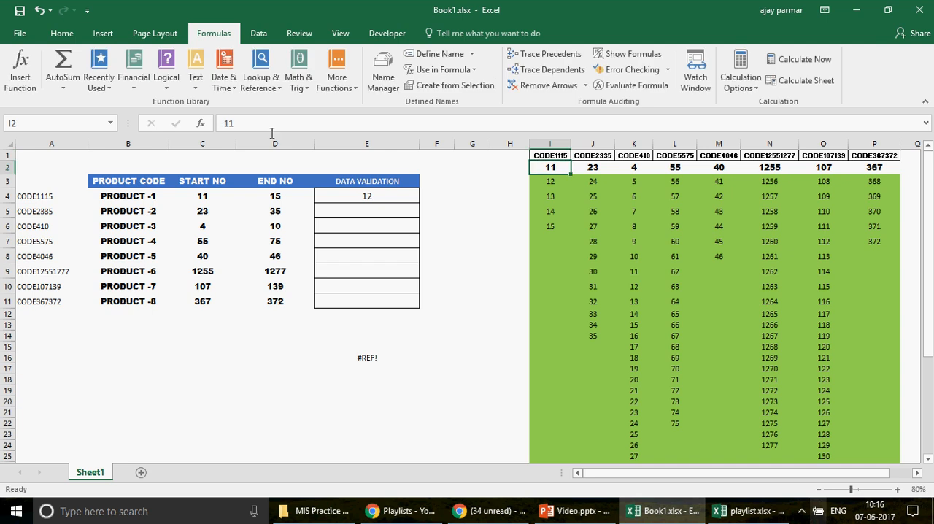
Step: View the dropdown list in E4 for PRODUCT -1 from its first entry and close it without choosing
left_click(392, 198)
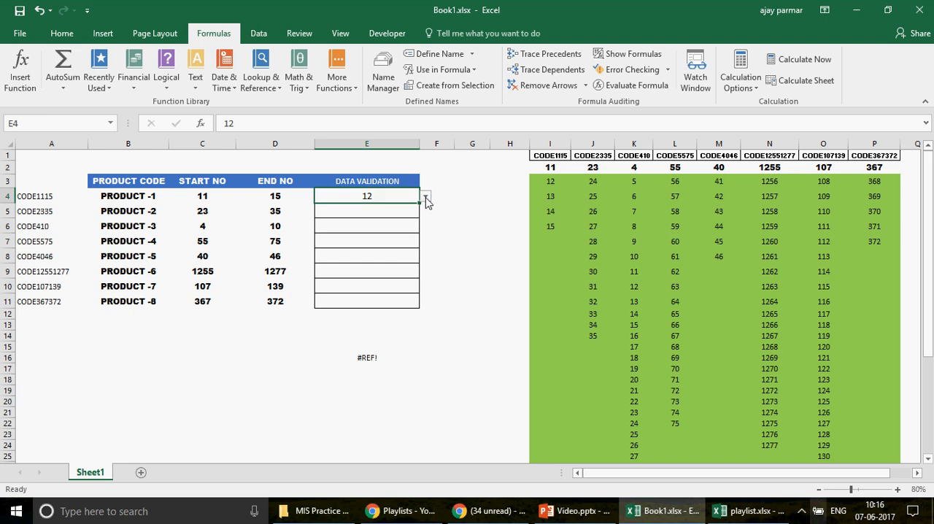
left_click(426, 197)
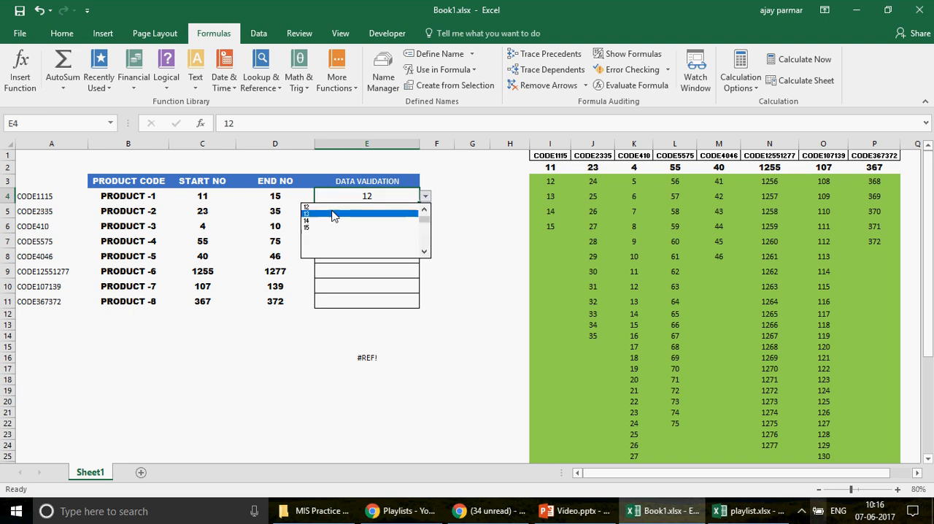
scroll(333, 216, "up", 1)
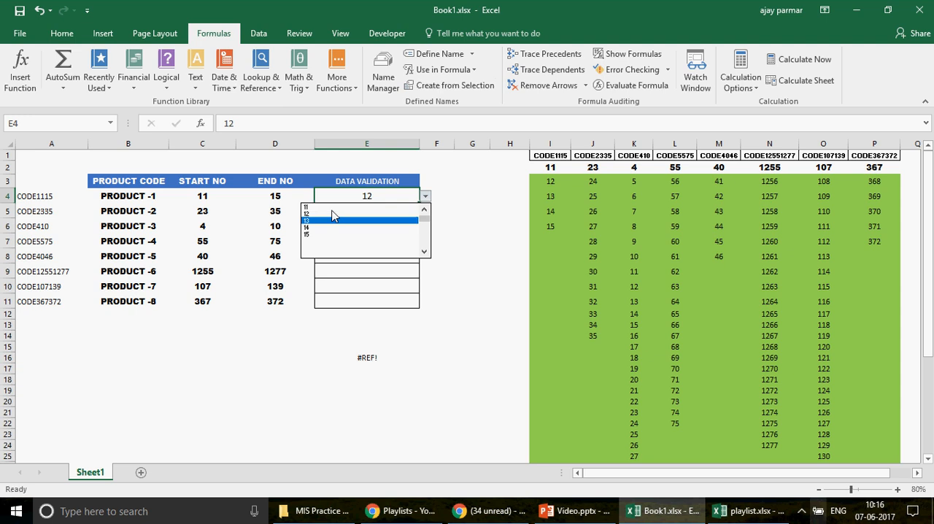
key("Down")
key("Down")
key("Escape")
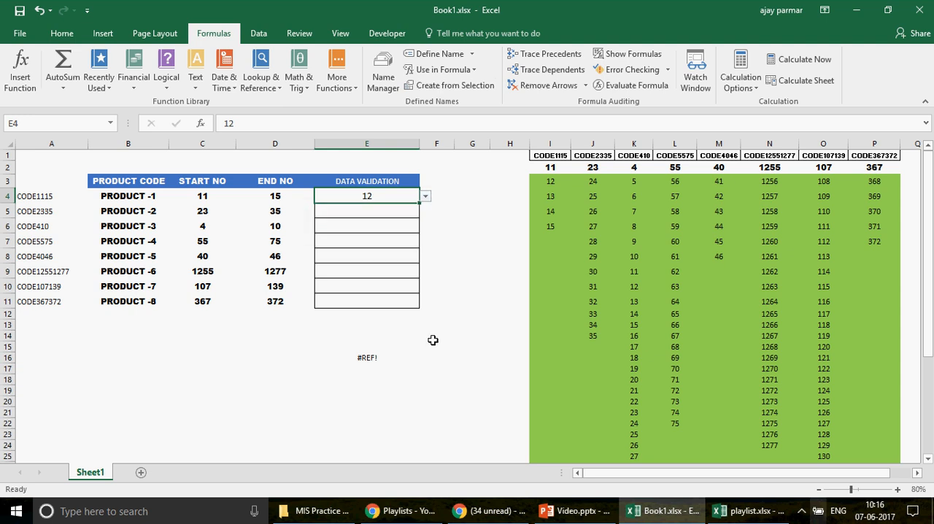
left_click(466, 355)
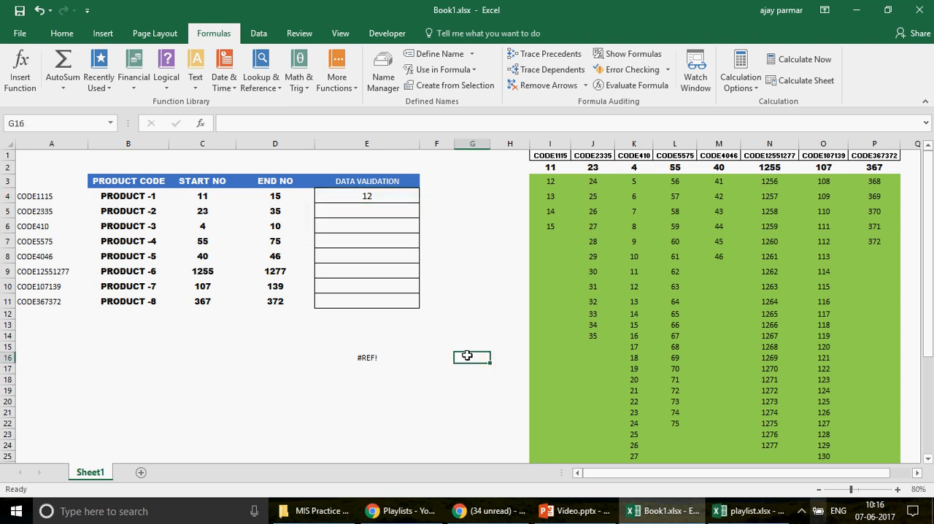
Step: Check the code formula in A4, set PRODUCT -1's end number in D4 to 13, and select its number list from I2 down
left_click(134, 195)
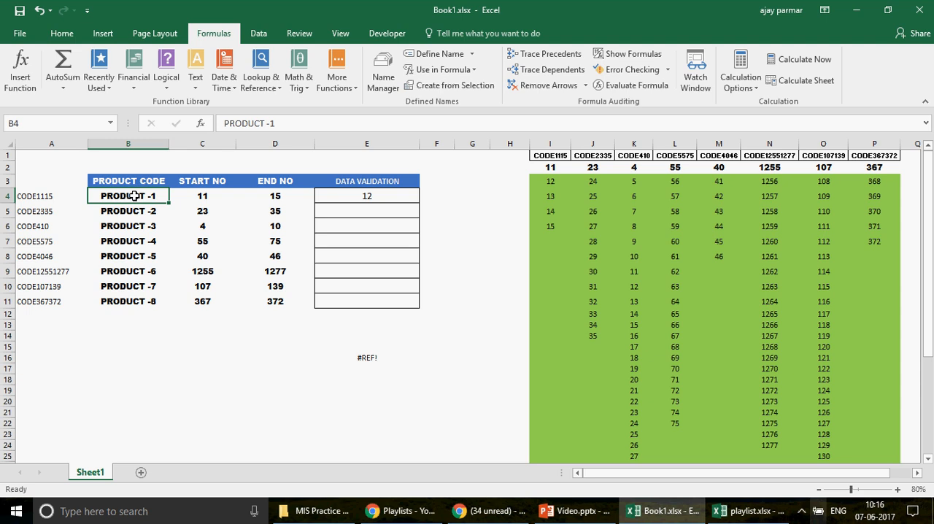
left_click(41, 195)
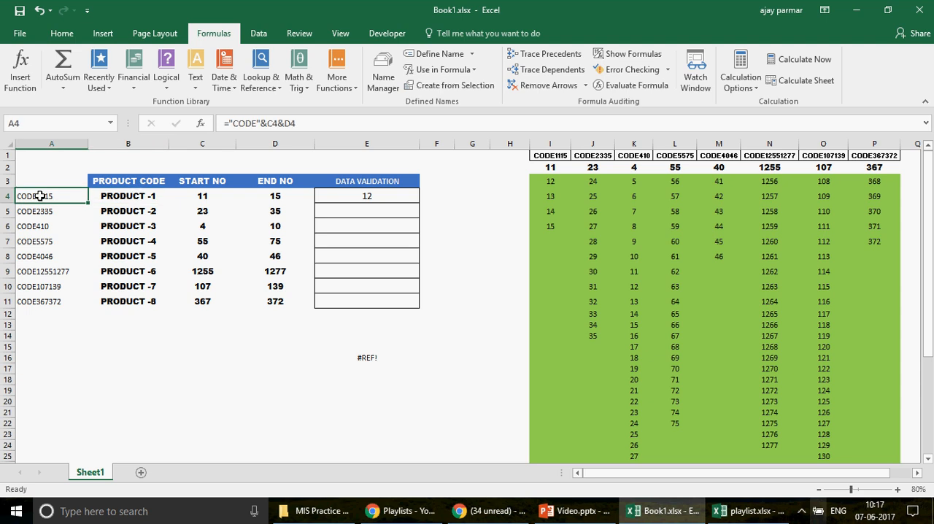
left_click(282, 199)
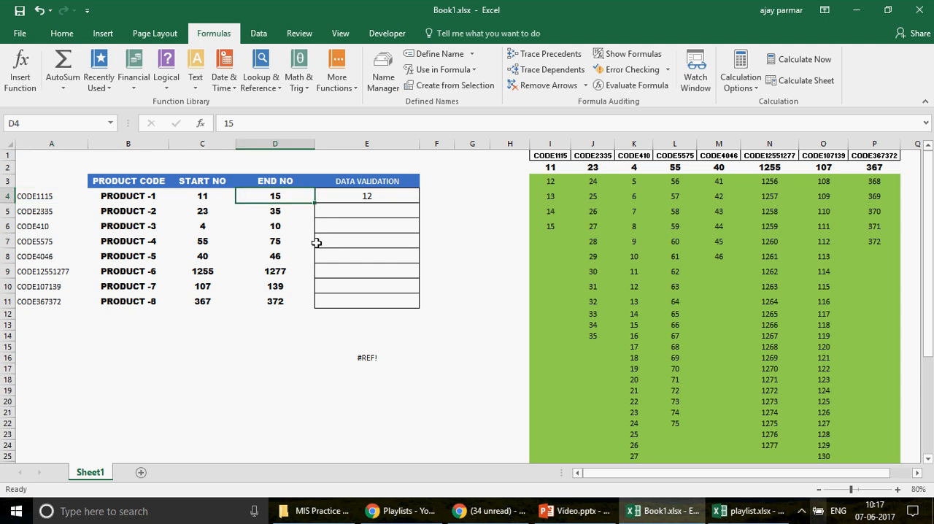
type("1")
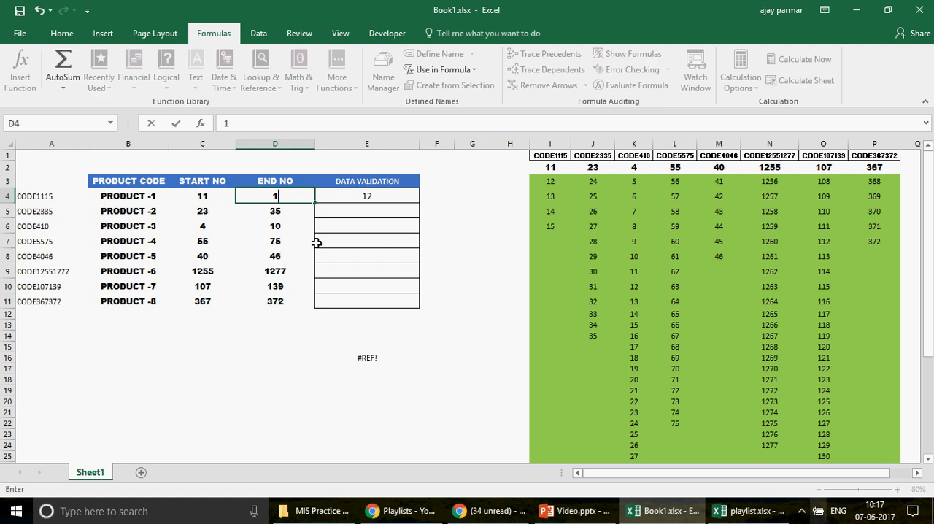
type("3")
key("Return")
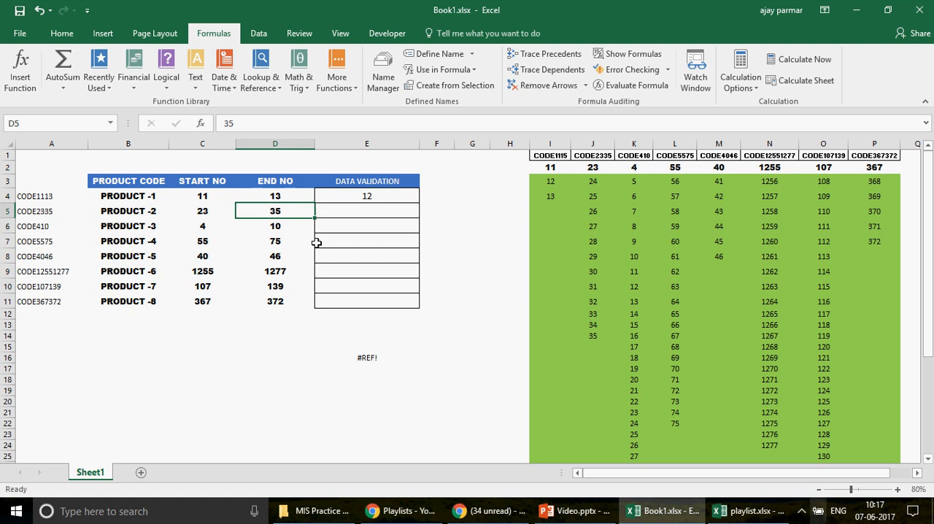
left_click(562, 166)
key("ctrl+shift+Down")
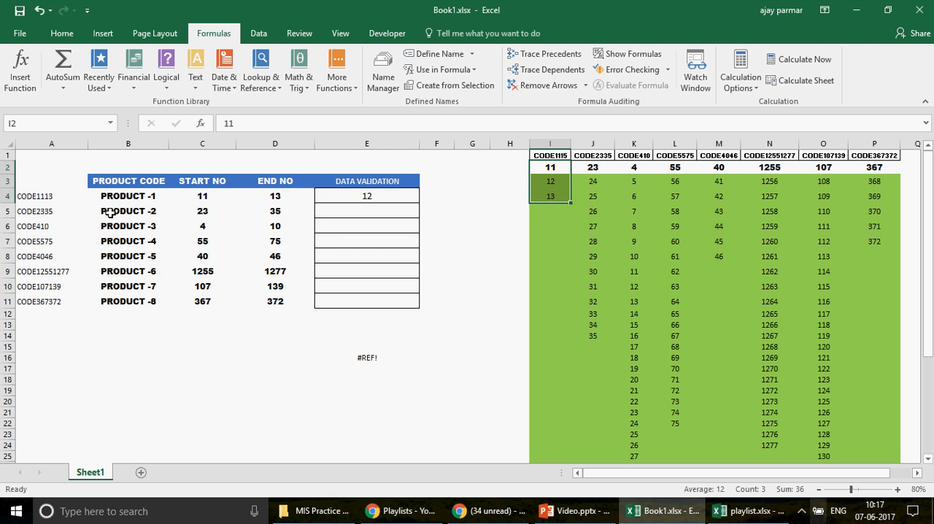
Step: Copy the product codes in A4:A11 and paste them as transposed values into the header row starting at I1
left_click(31, 196)
key("ctrl+shift+Down")
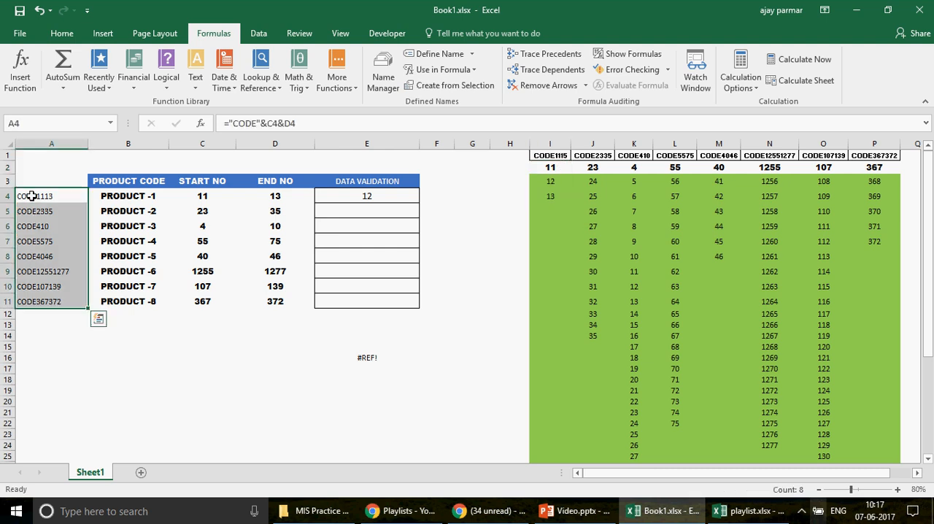
key("ctrl+c")
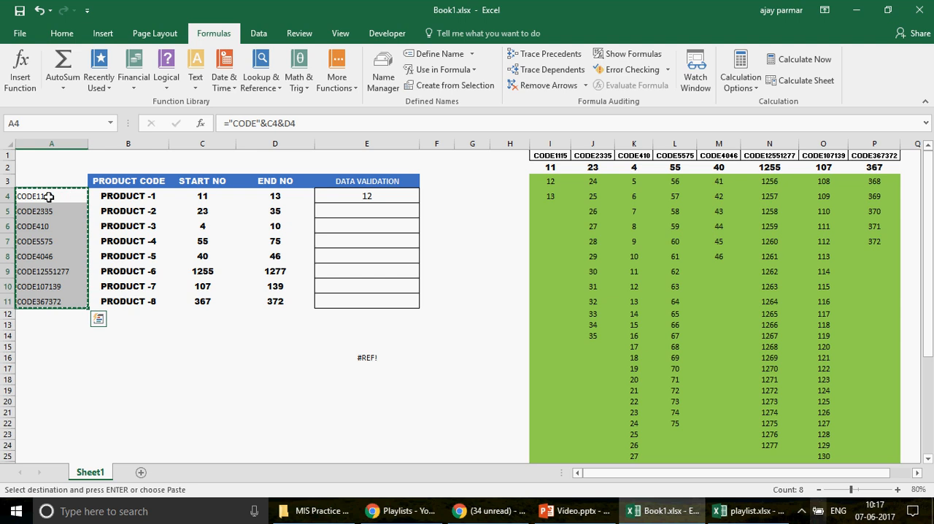
left_click(548, 156)
key("ctrl+alt+v")
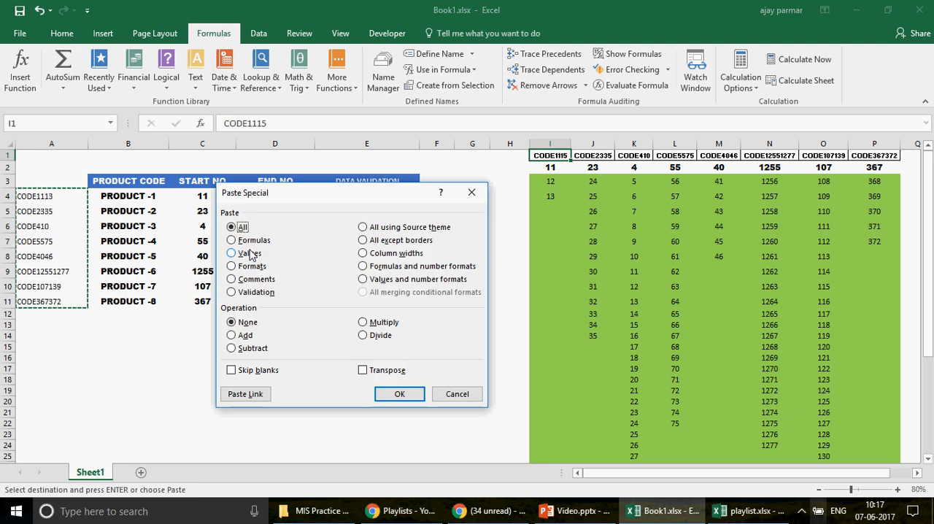
key("v")
key("e")
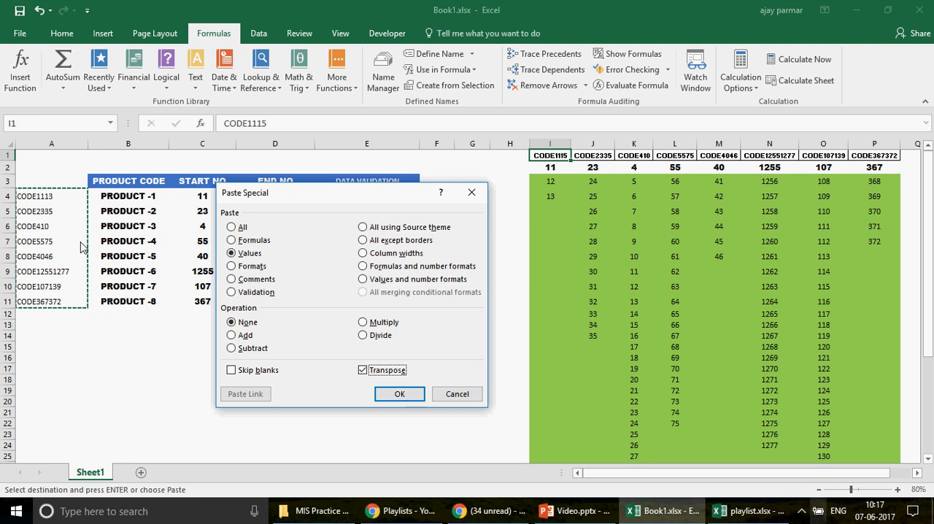
left_click(398, 395)
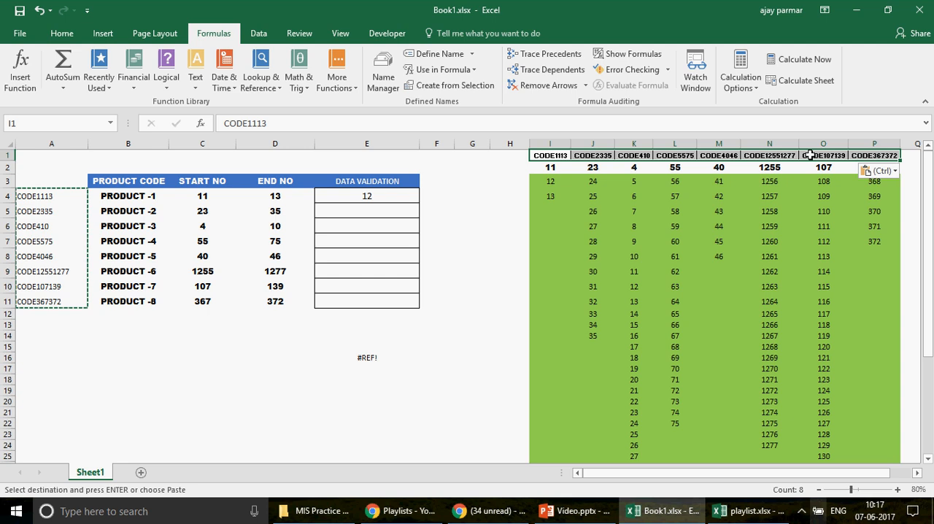
Step: Create names for the lists in I1:P41 from the values in their top row
key("ctrl+shift+Down")
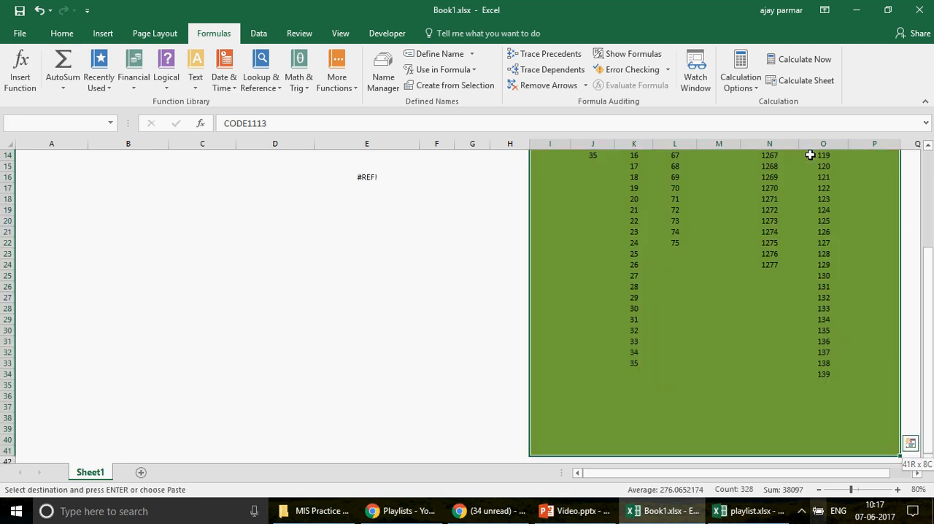
left_click(455, 86)
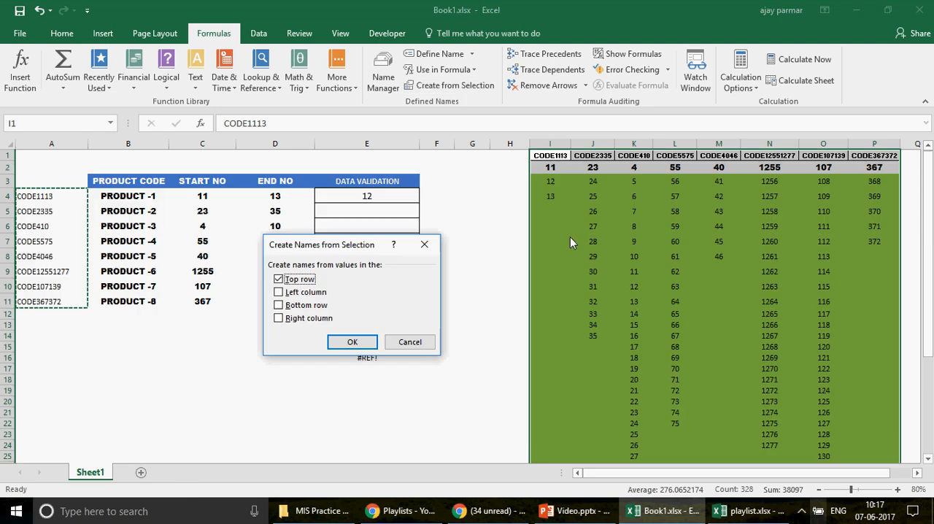
left_click(353, 340)
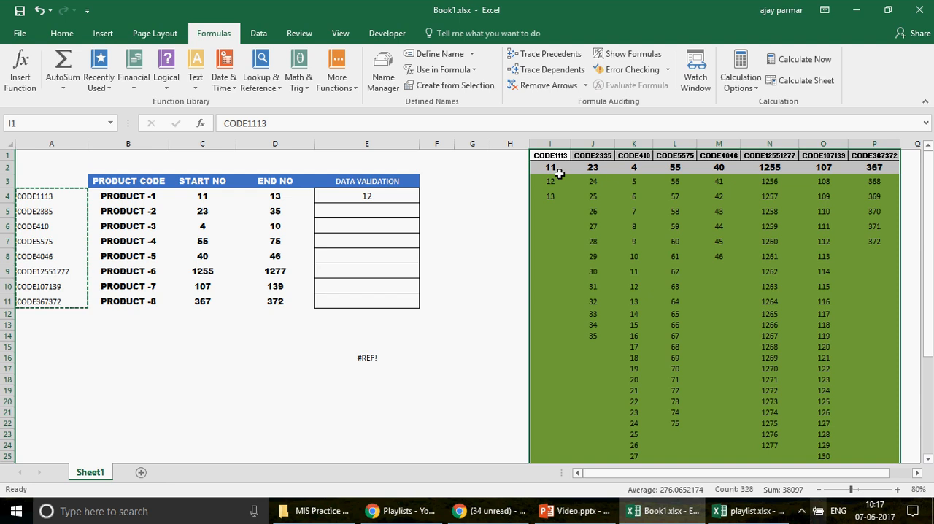
Step: Check the defined names by going to the CODE1115 range and return to the code formula in A4
left_click(555, 156)
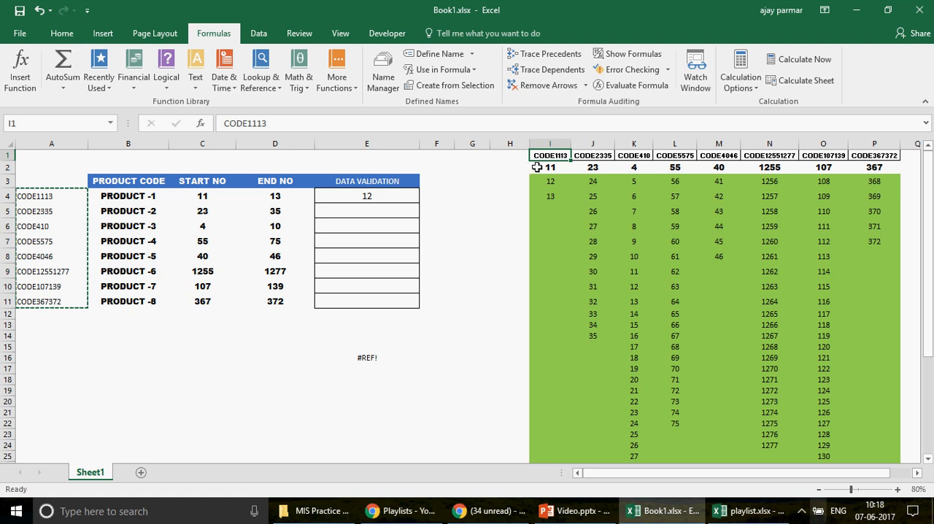
left_click(111, 123)
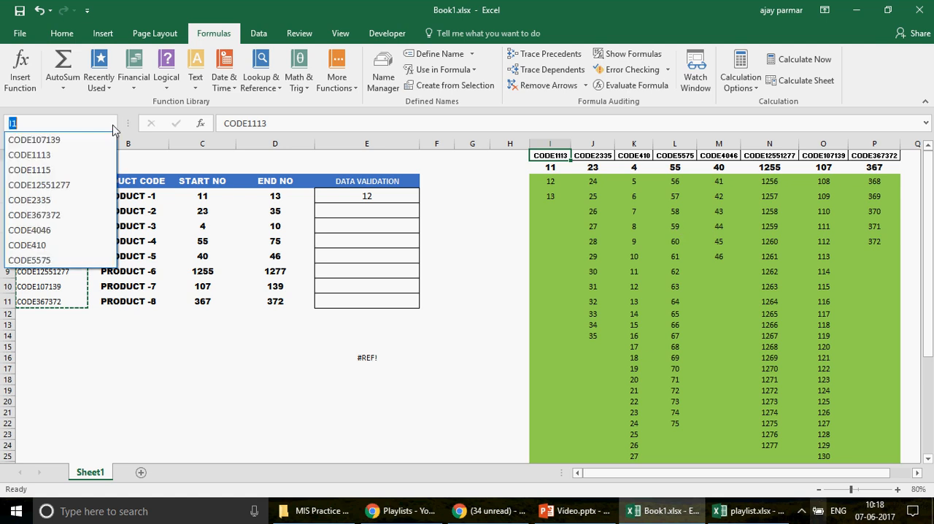
left_click(56, 171)
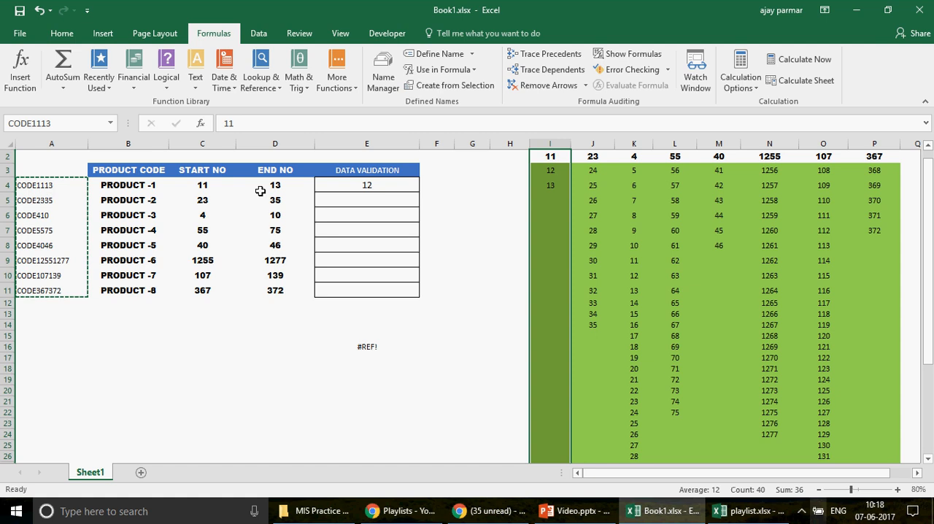
left_click(110, 123)
left_click(59, 172)
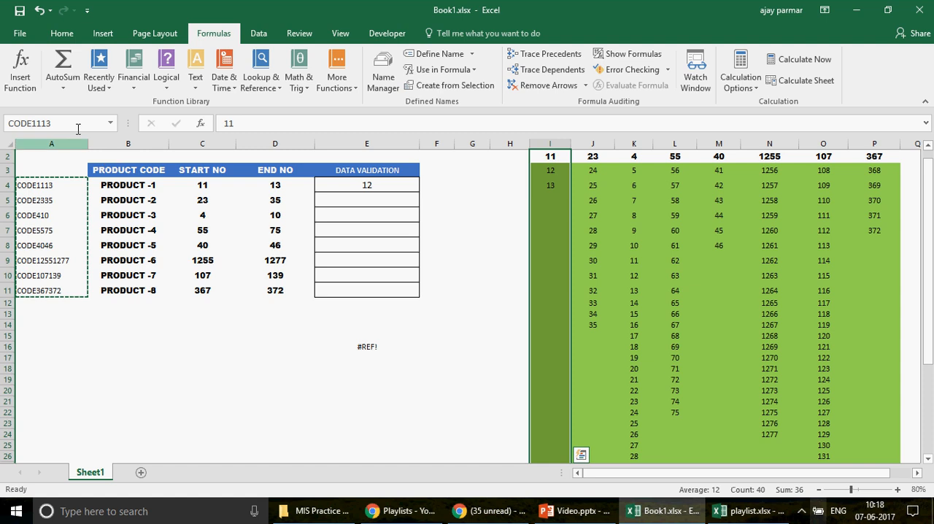
left_click(62, 191)
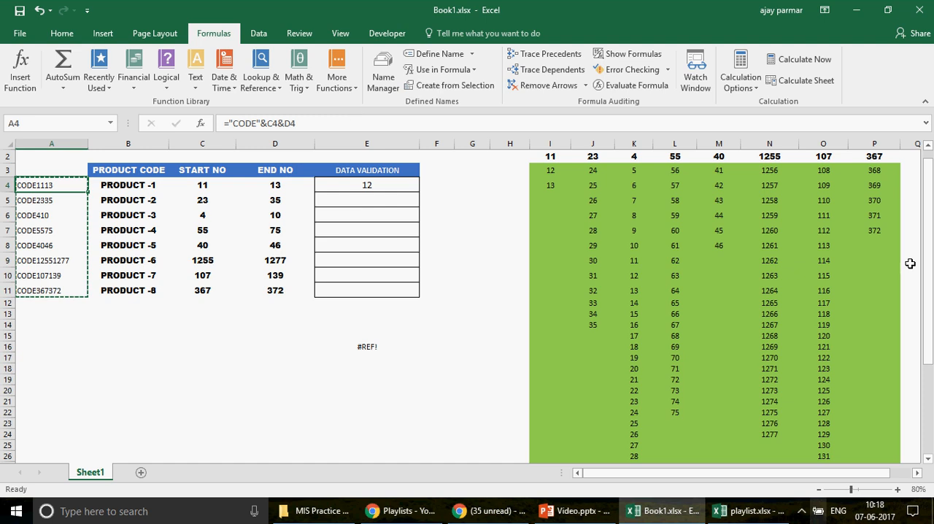
Step: Check which range the defined name CODE1115 refers to in the workbook's list of names
scroll(909, 263, "up", 1)
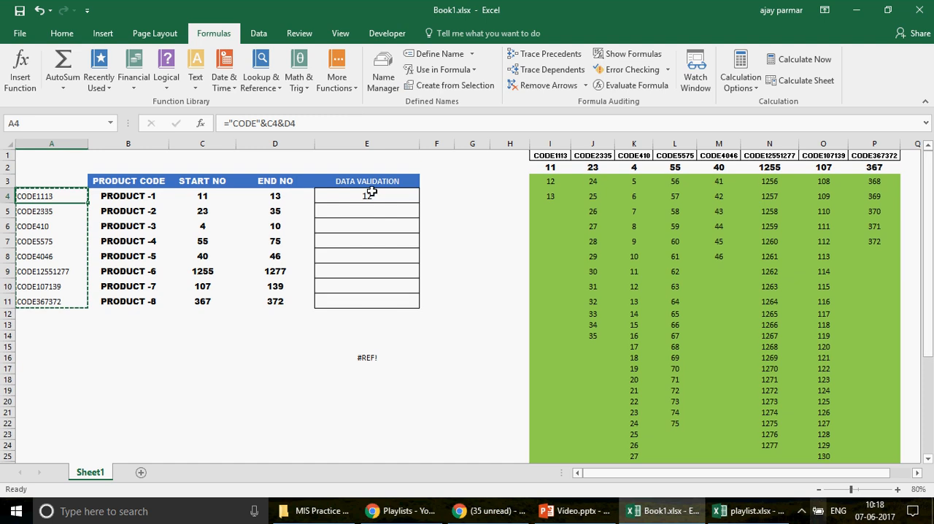
left_click(387, 80)
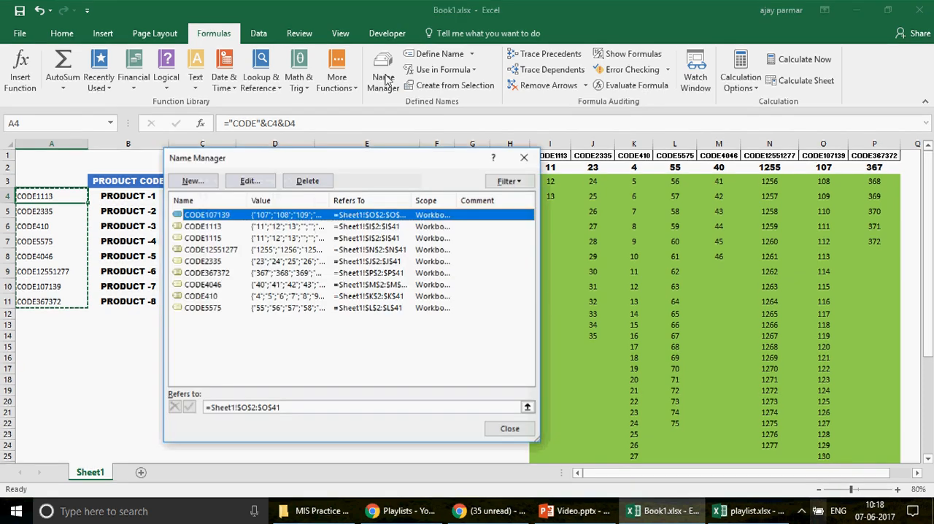
left_click(206, 238)
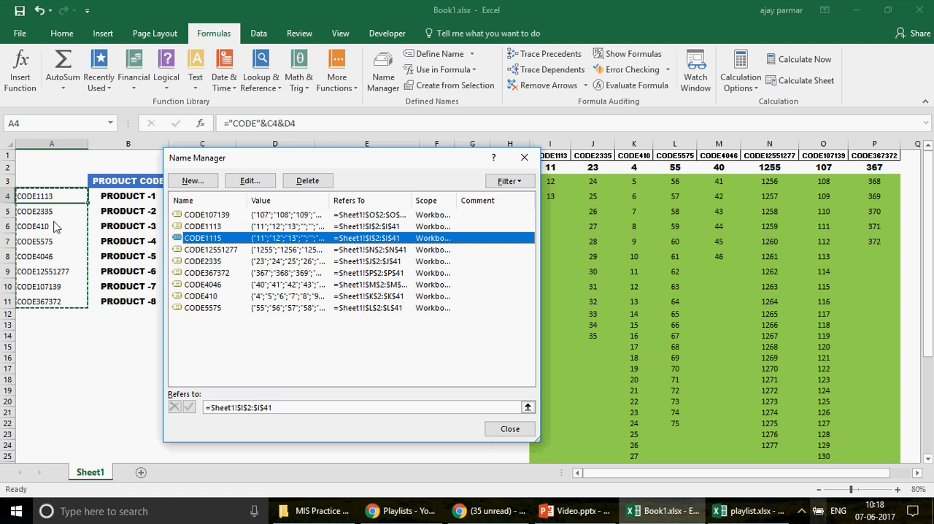
left_click(509, 429)
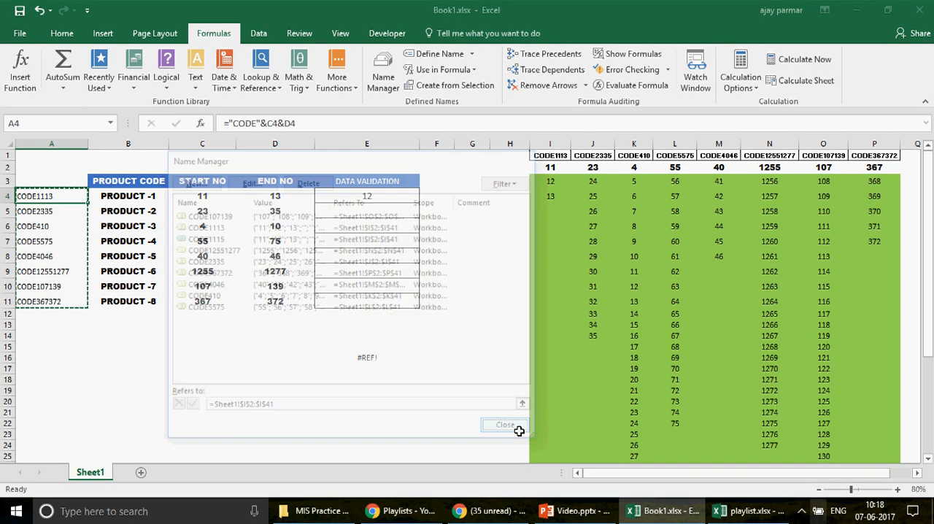
Step: Set PRODUCT -3's end number in D6 to 16 and compare its code in A6 with the list header in K1
left_click(282, 236)
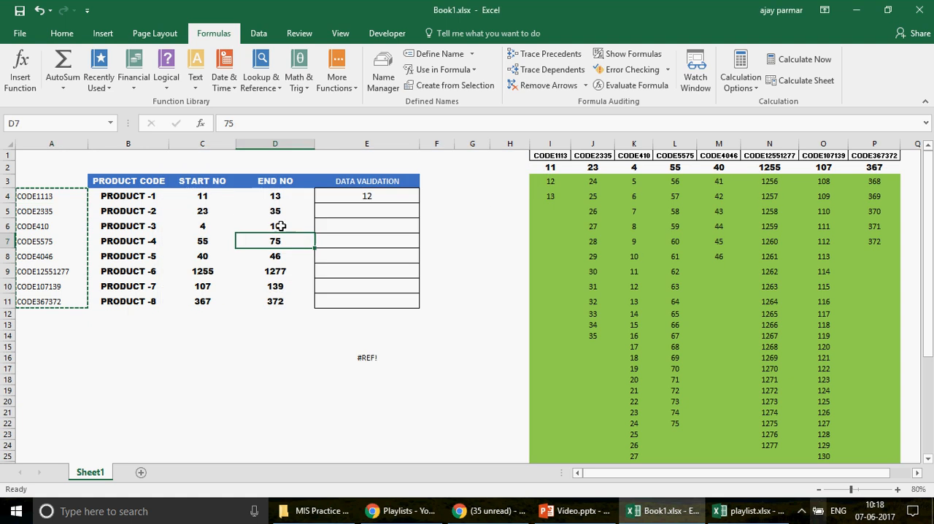
left_click(280, 226)
type("1")
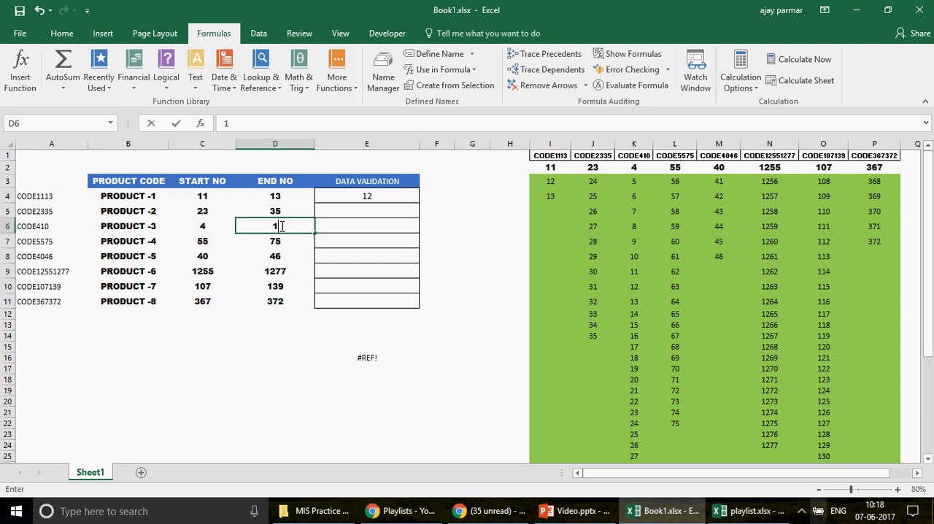
type("6")
key("Return")
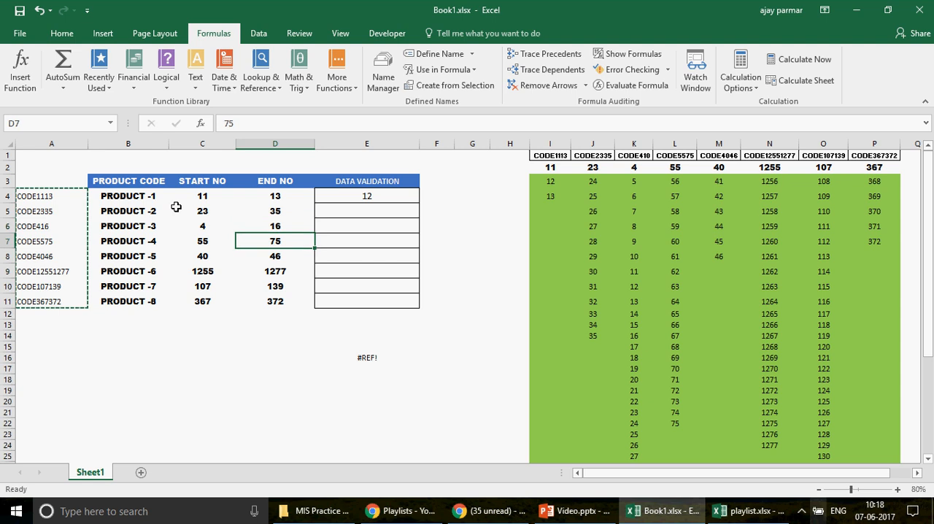
left_click(37, 222)
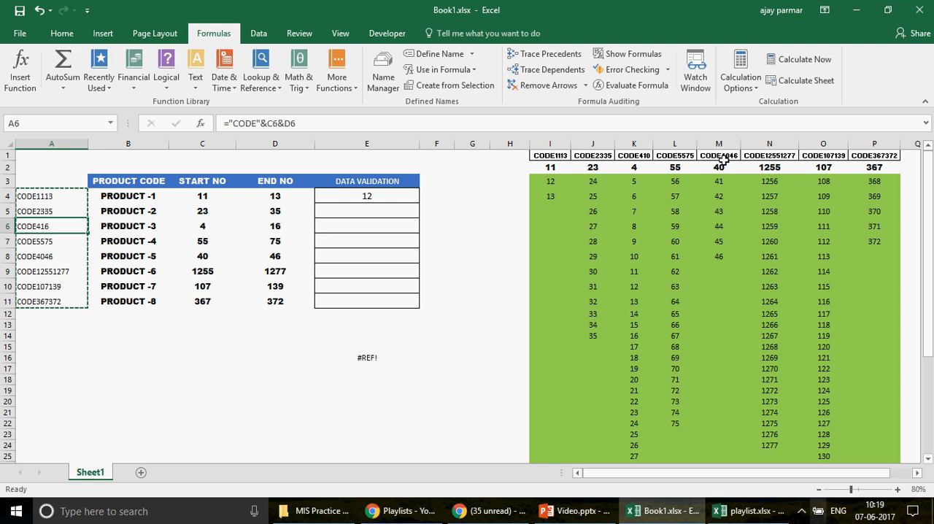
left_click(636, 157)
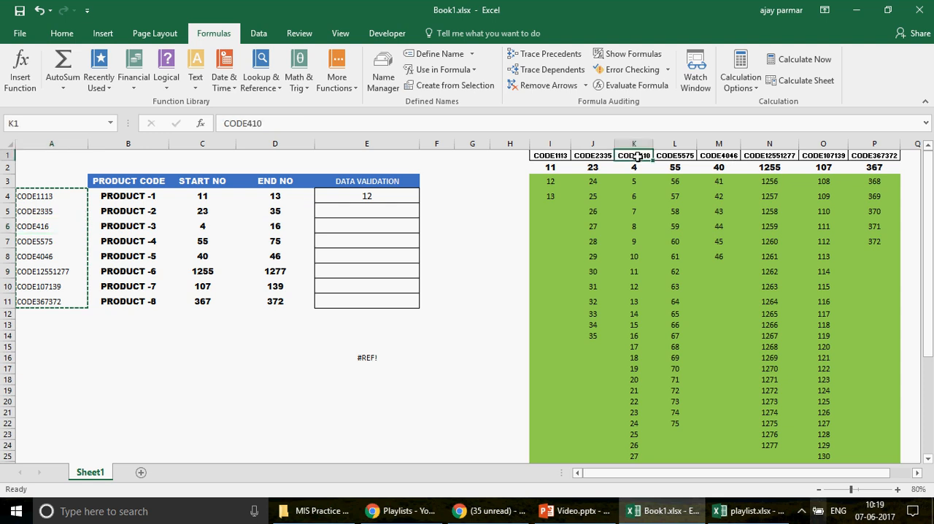
Step: Copy the updated codes in A4:A11 and paste them as transposed values over the list headers starting at I1
left_click(40, 198)
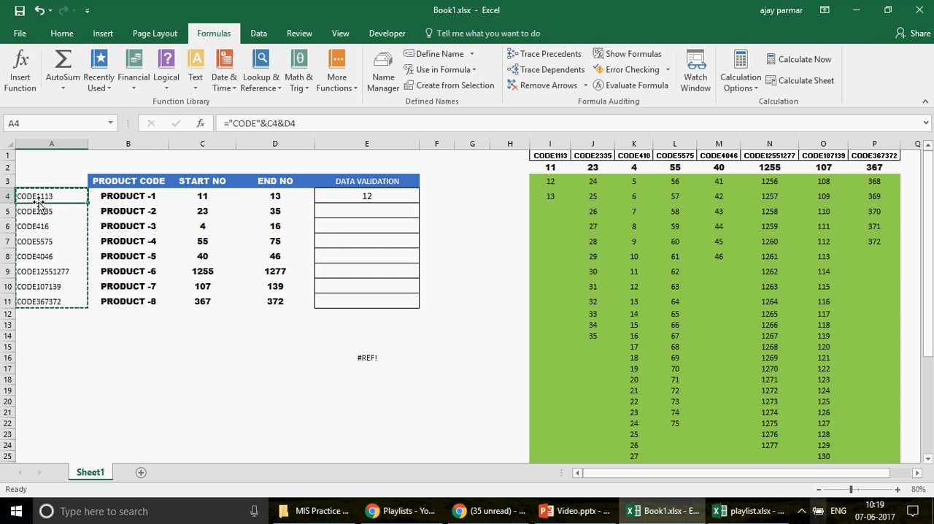
type("CODE1113 CODE2335 CODE416 CODE5575 CODE4046 CODE12551277 CODE107139 CODE367372")
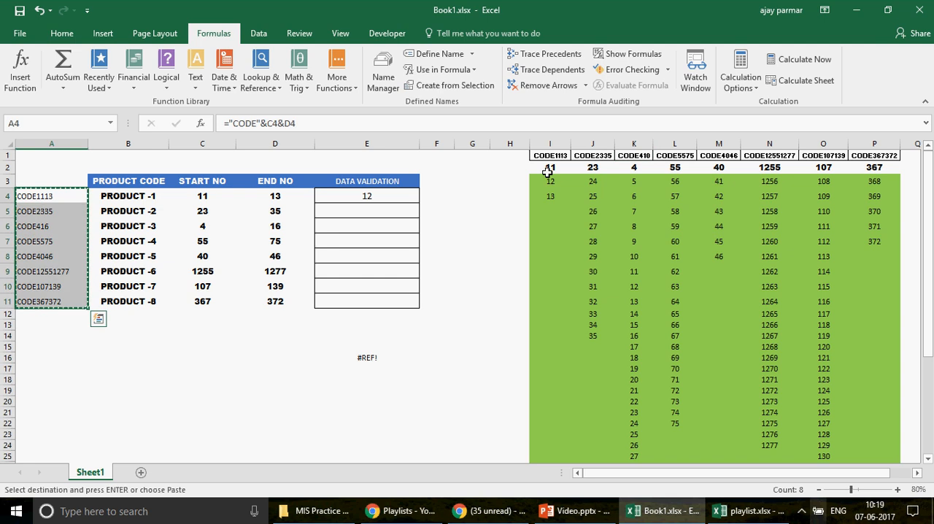
left_click(553, 156)
key("ctrl+alt+v")
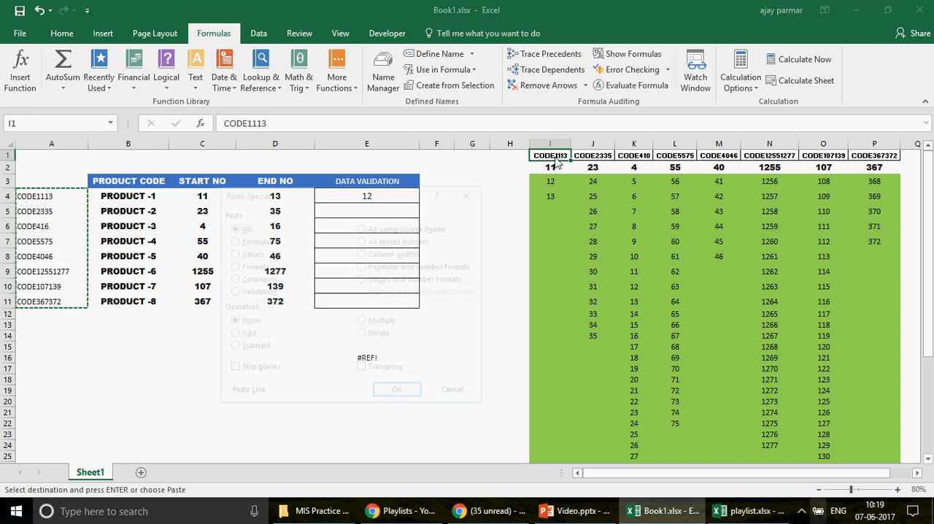
key("v")
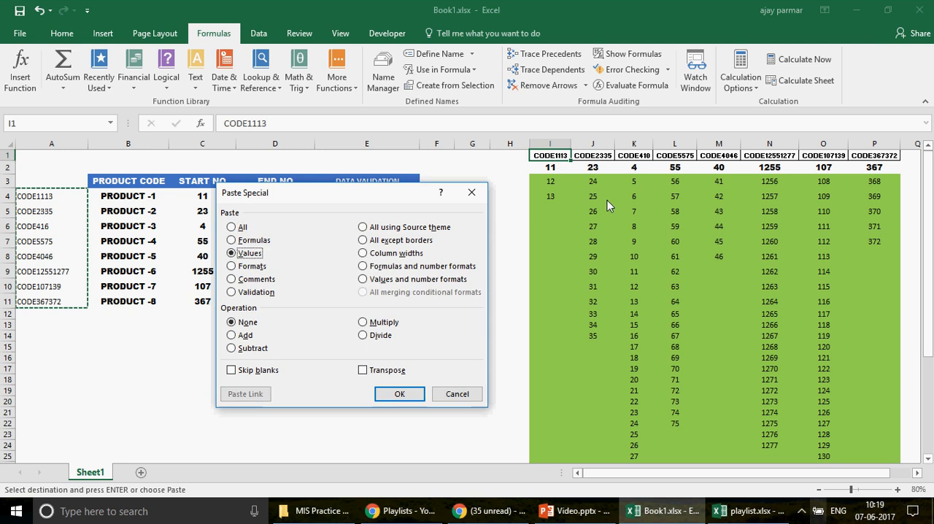
left_click(386, 369)
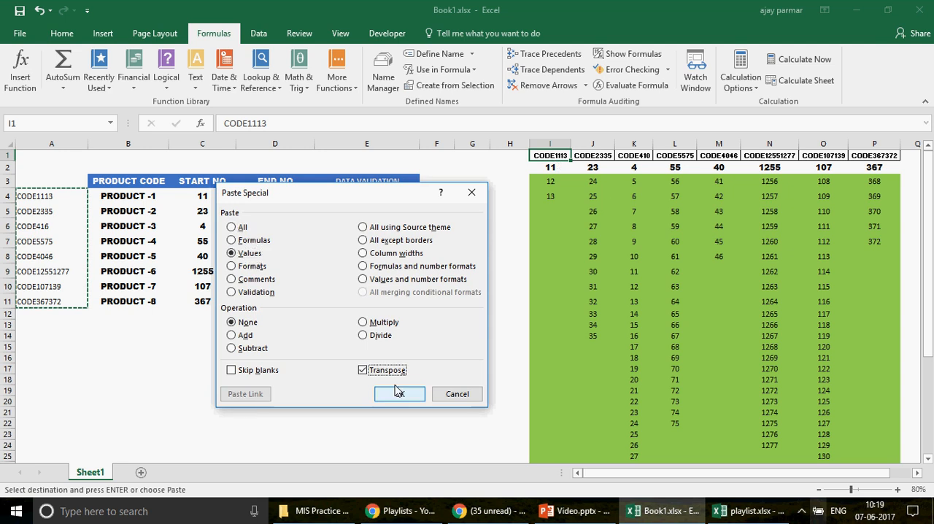
left_click(397, 393)
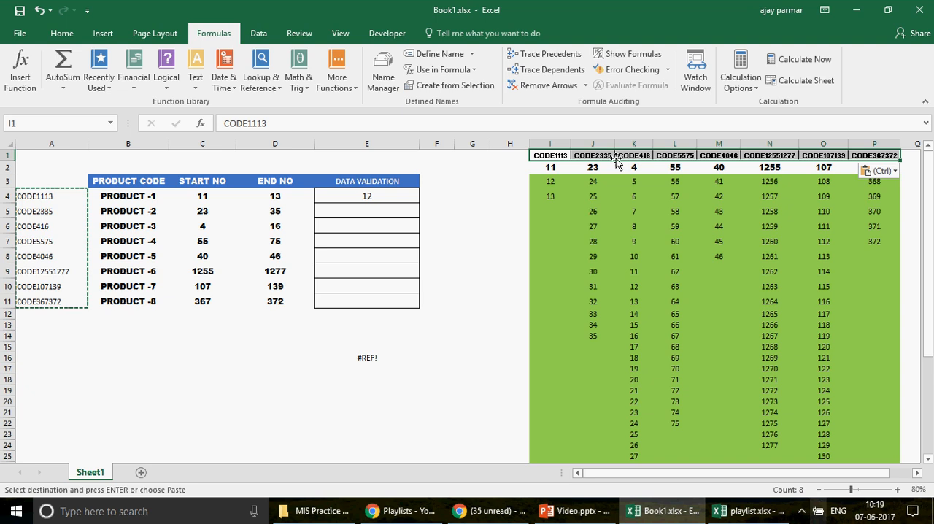
Step: Create names again for the lists in I1:P41 from the values in their top row
key("ctrl+shift+Down")
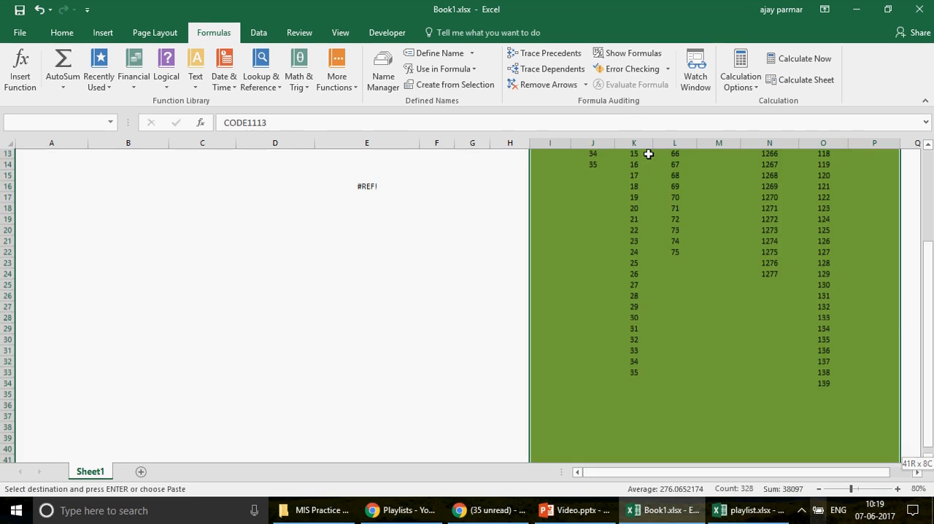
left_click(448, 86)
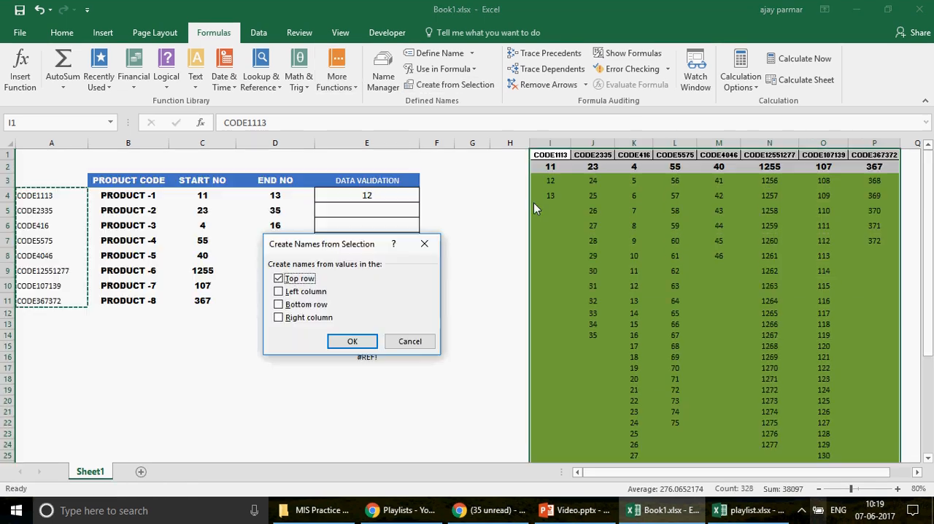
left_click(352, 339)
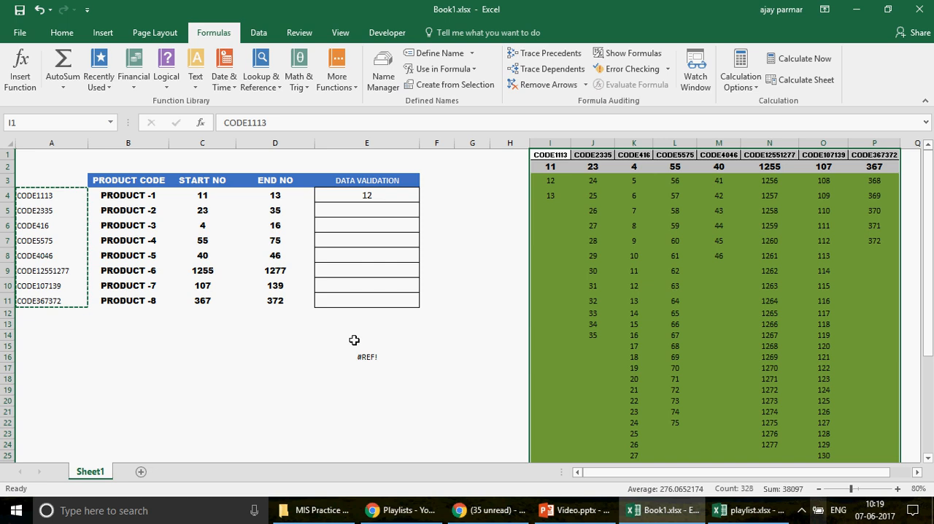
Step: Delete the outdated defined name CODE410 and check the range of the old name CODE1115
left_click(390, 85)
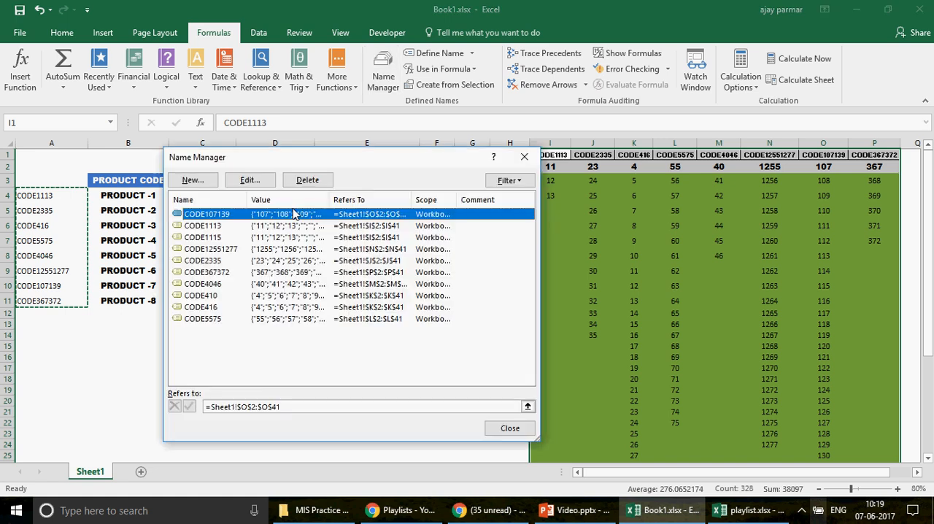
left_click(204, 295)
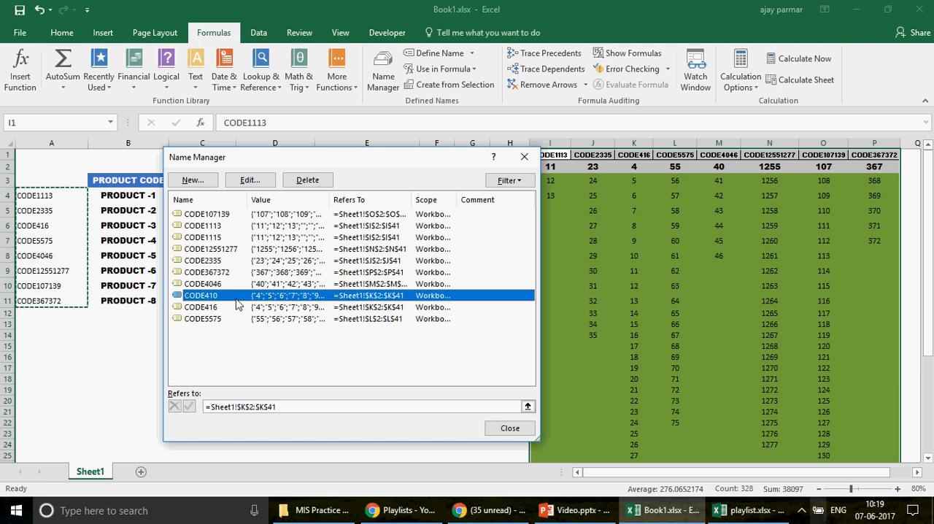
left_click(316, 189)
left_click(445, 293)
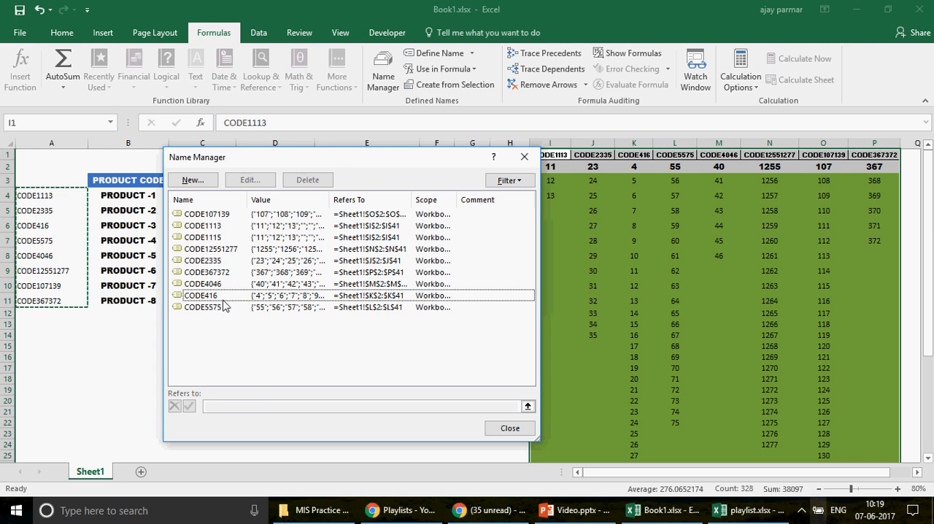
left_click(217, 238)
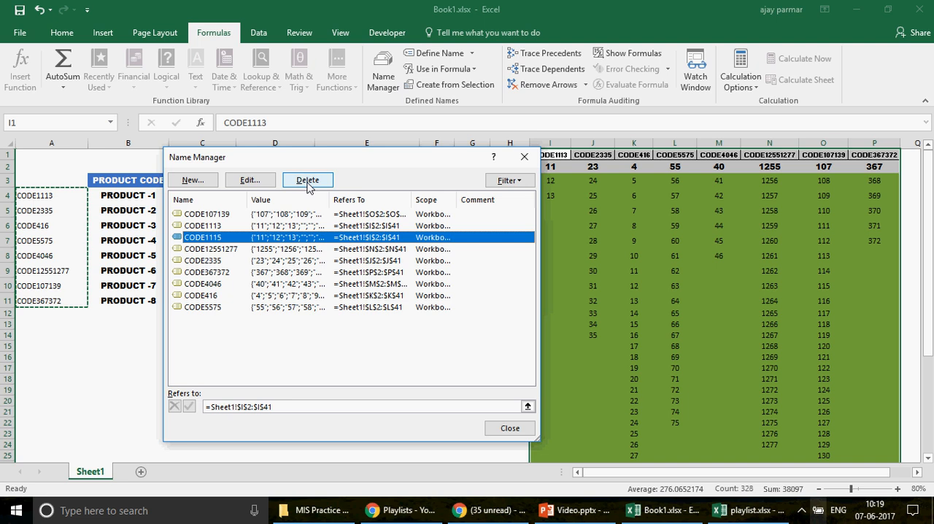
left_click(513, 429)
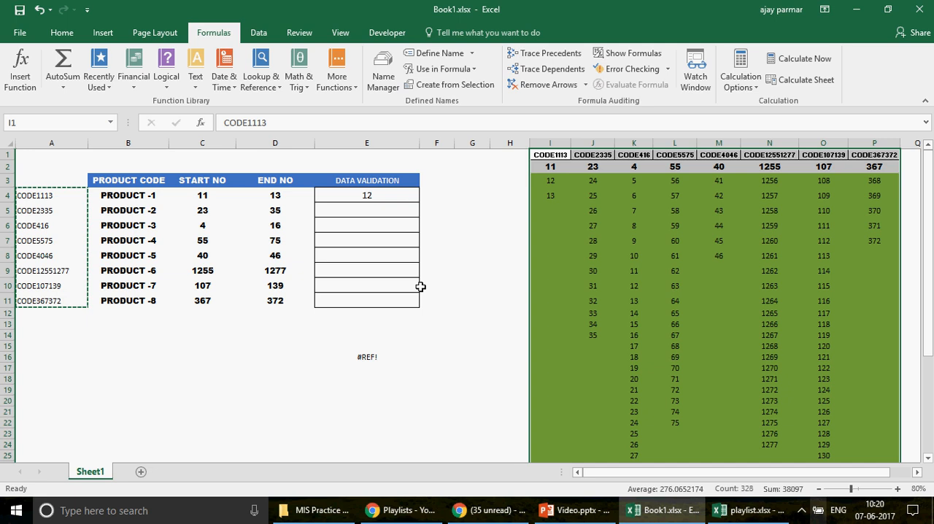
Step: Look through the dropdown choices for PRODUCT -3 in E6 without picking a value
left_click(351, 195)
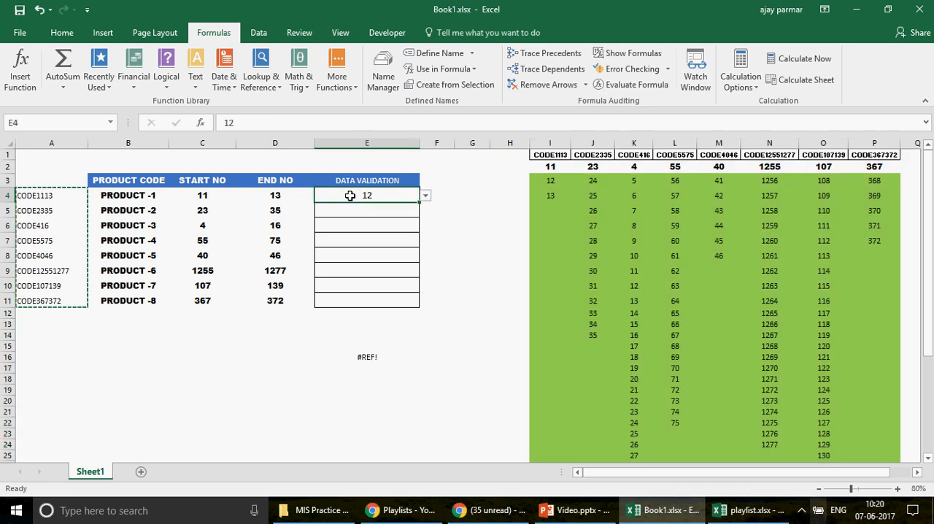
left_click(356, 226)
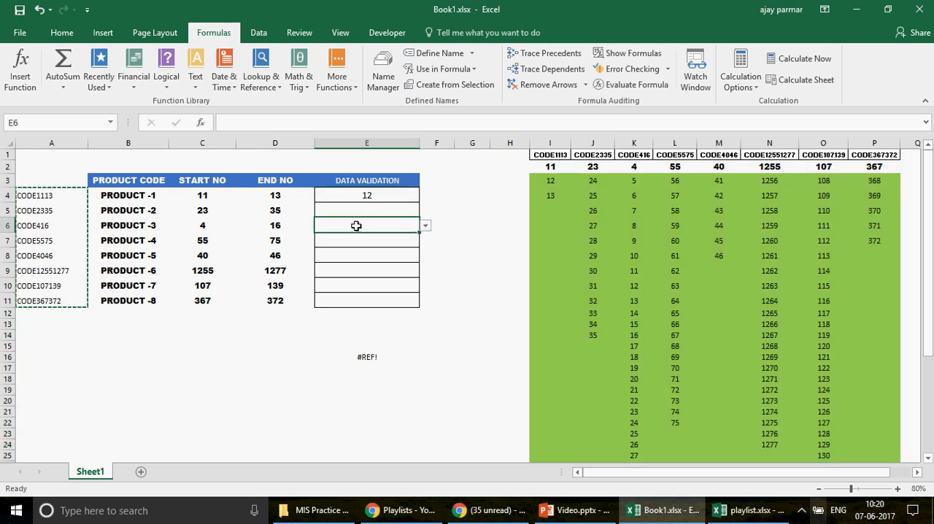
left_click(426, 227)
mouse_move(425, 271)
left_mouse_down()
mouse_move(424, 253)
mouse_move(423, 261)
left_mouse_up()
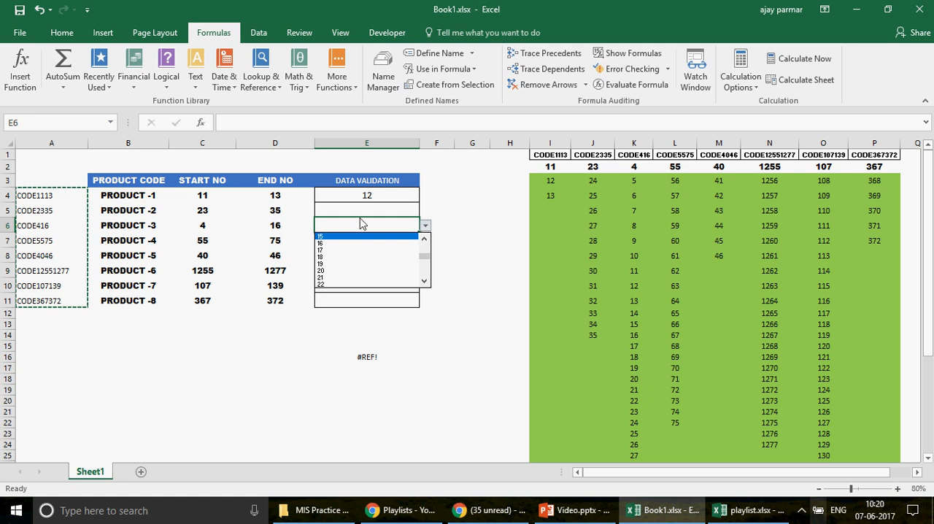
left_click(406, 226)
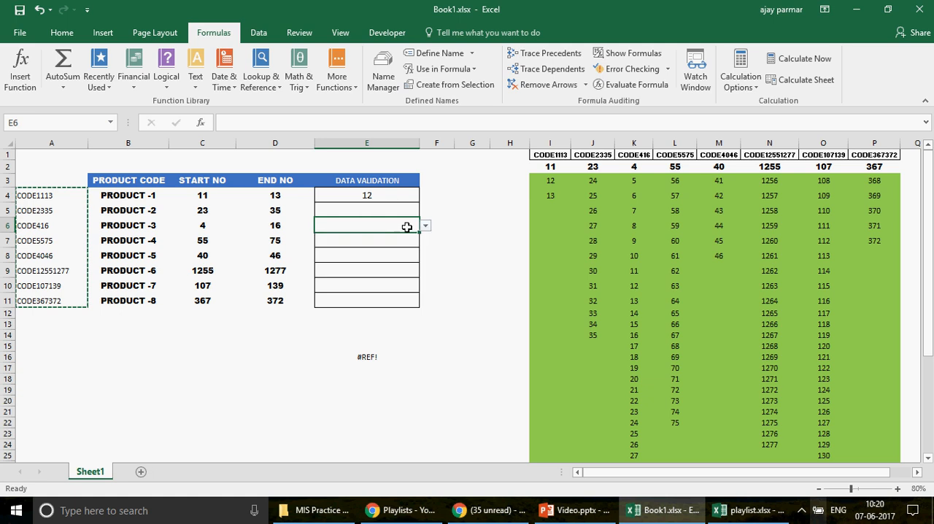
Step: Examine the formulas down the CODE416 list from K3 and trace which end-number cell K14 refers to
left_click(632, 187)
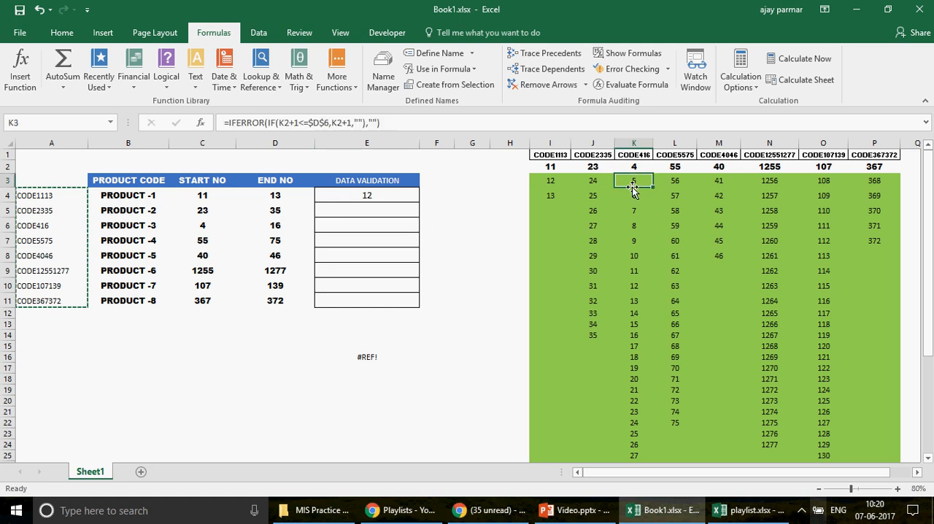
key("Down")
key("Down")
key("Down")
key("Down")
key("Down")
key("Down")
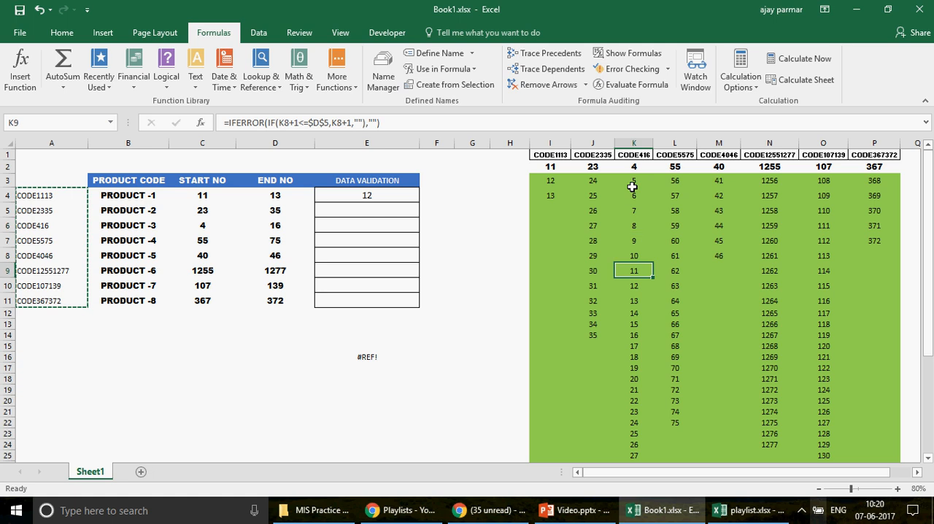
key("Down")
key("Down")
key("Down")
key("Down")
key("Down")
key("Down")
key("Down")
key("Up")
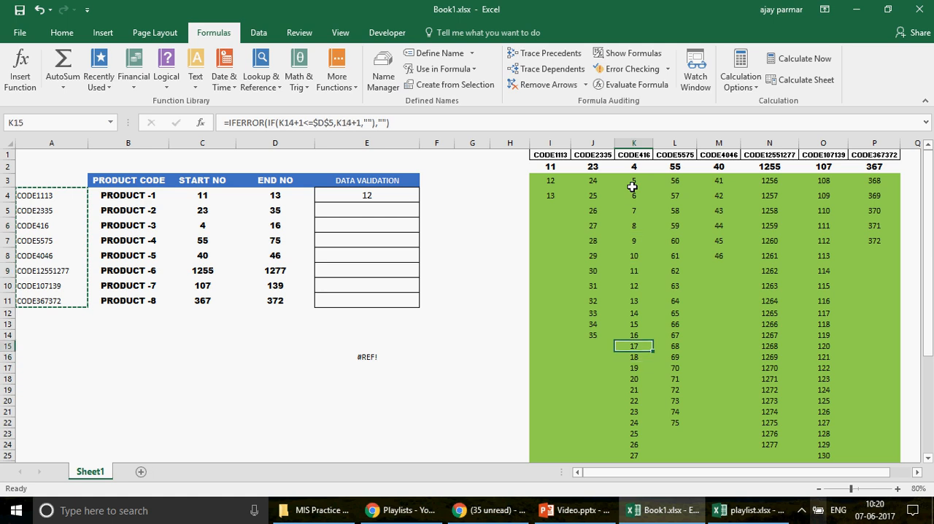
key("Up")
key("F2")
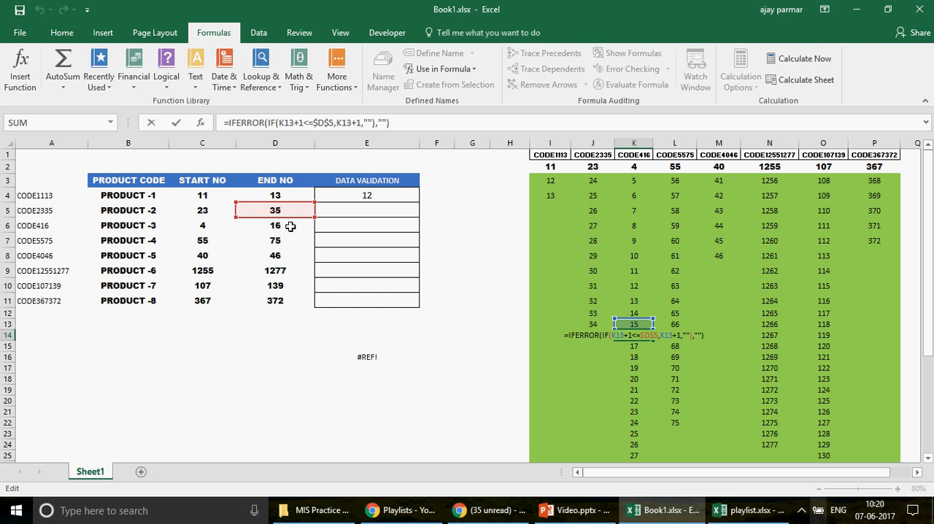
key("ctrl+Return")
Step: Compare the end-number references in the formulas of J3, K3 and K4
left_click(598, 180)
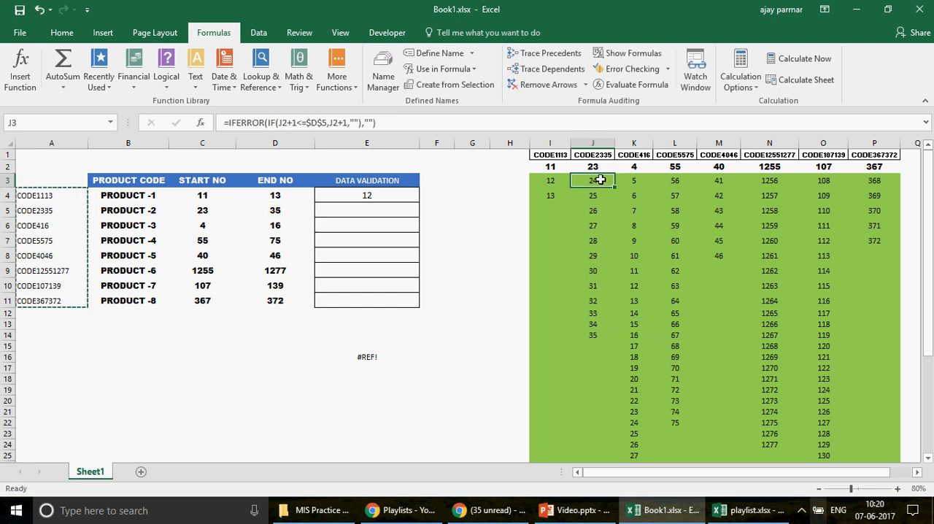
double_click(599, 180)
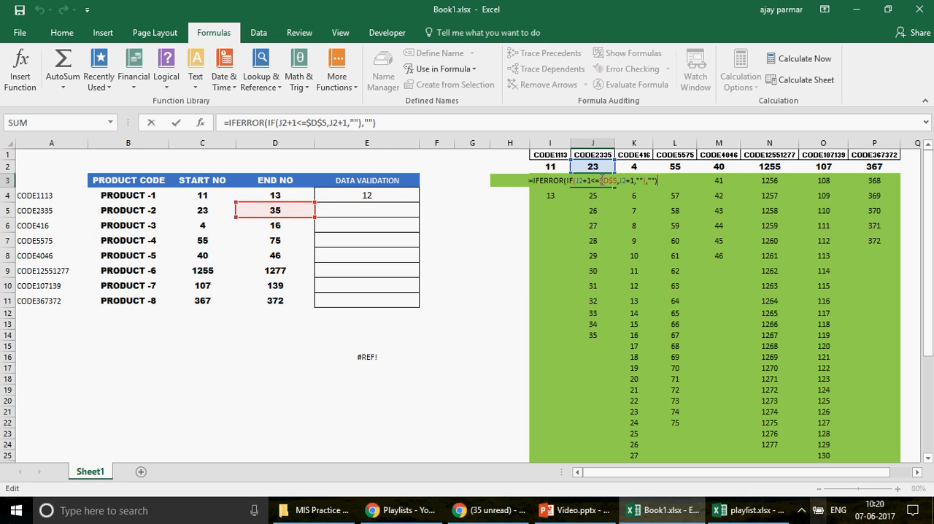
key("Tab")
key("F2")
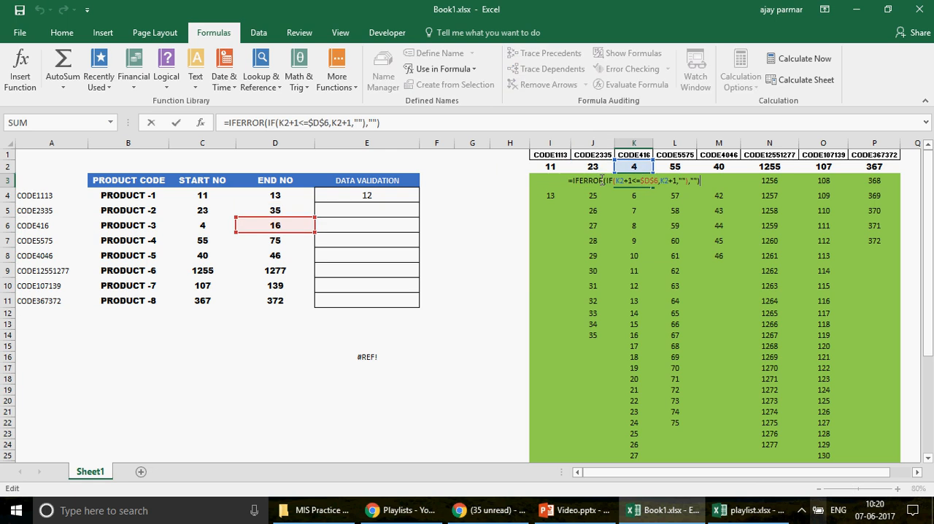
key("Return")
key("F2")
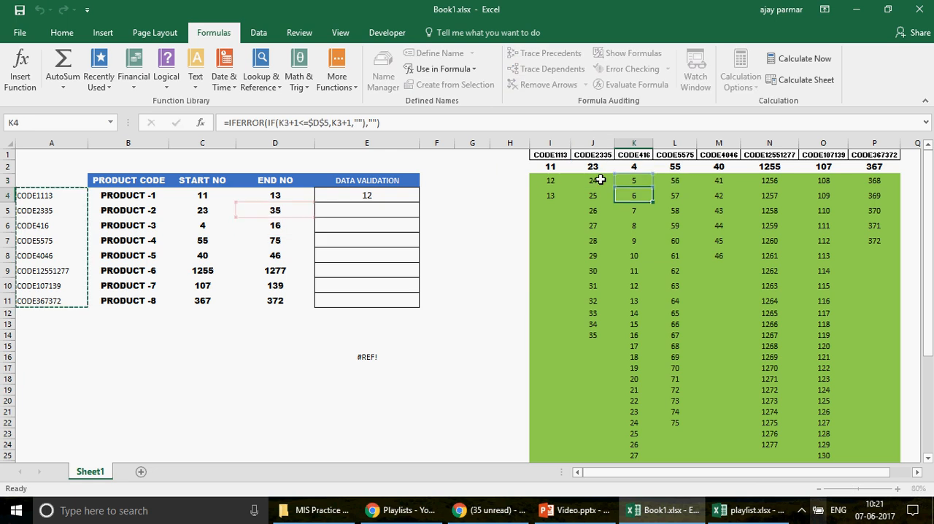
Step: Fill the list formulas in K3:P3 down their columns through row 41
left_click(614, 184)
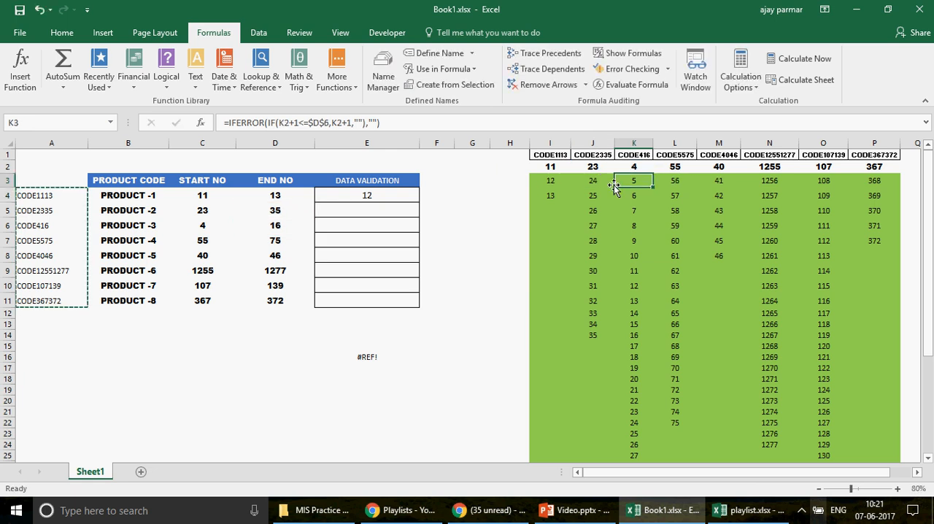
left_click(880, 179, "shift")
left_click_drag(899, 186, 901, 188)
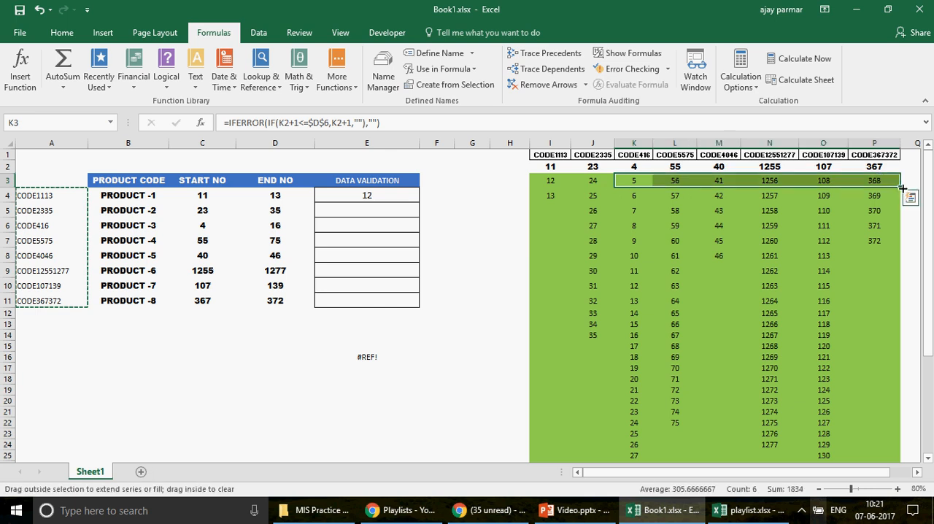
double_click(902, 188)
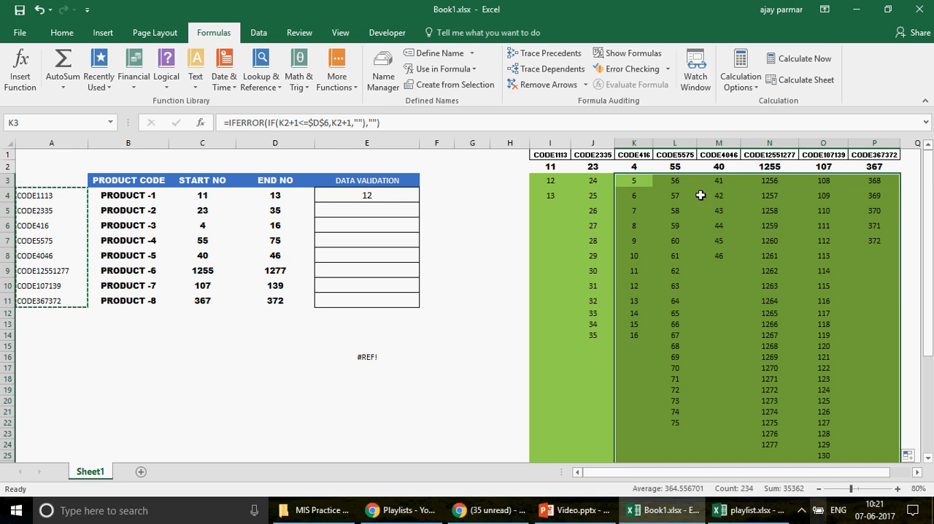
Step: Check which end-number cell the formula in K16 of the CODE416 list refers to
left_click(642, 187)
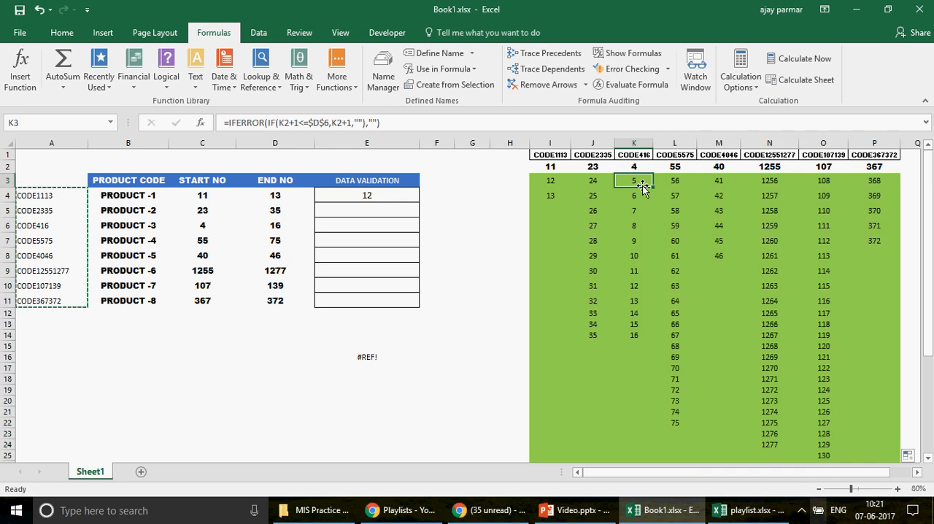
key("Down")
key("Down")
key("Down")
key("Down")
key("Down")
key("Down")
key("Down")
key("Down")
key("Down")
key("Down")
key("Down")
key("Down")
key("F2")
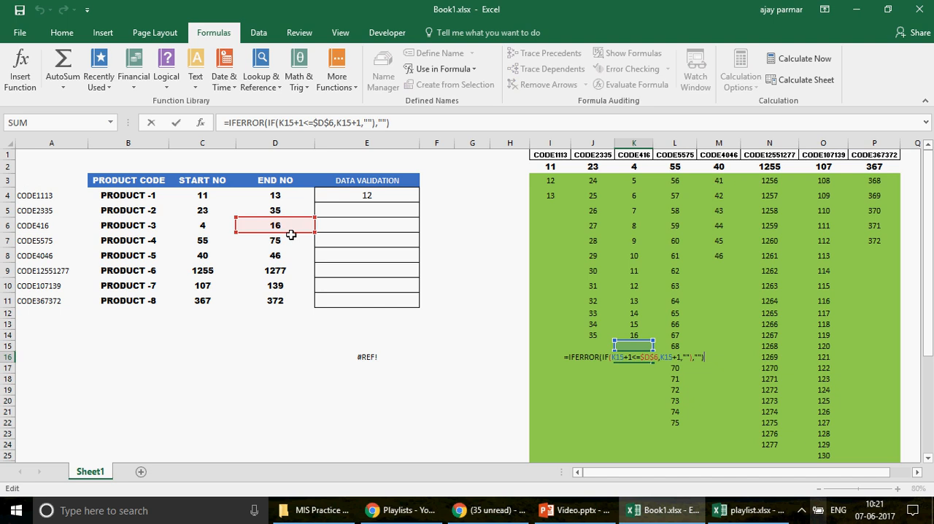
key("Return")
Step: Look through the dropdown choices for PRODUCT -3 in E6 again from the start of the list, without picking a value
left_click(370, 217)
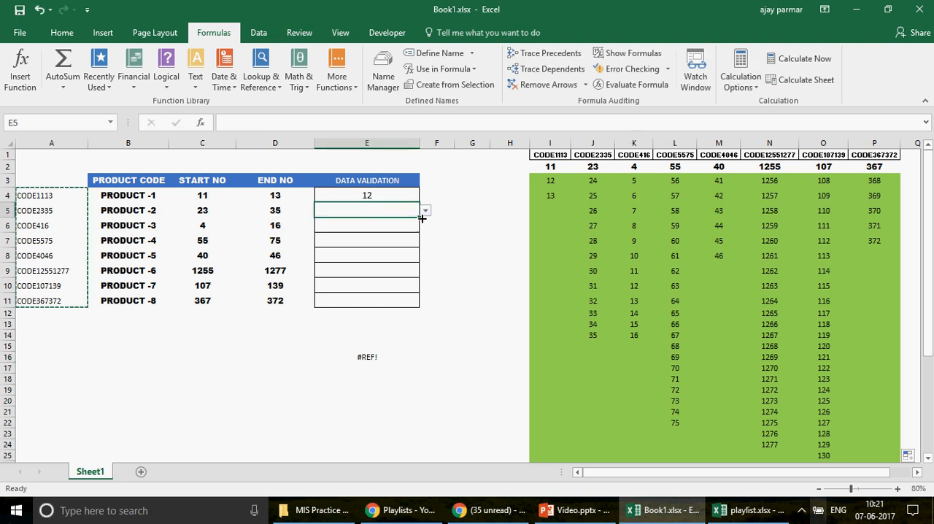
left_click(407, 225)
left_click(424, 226)
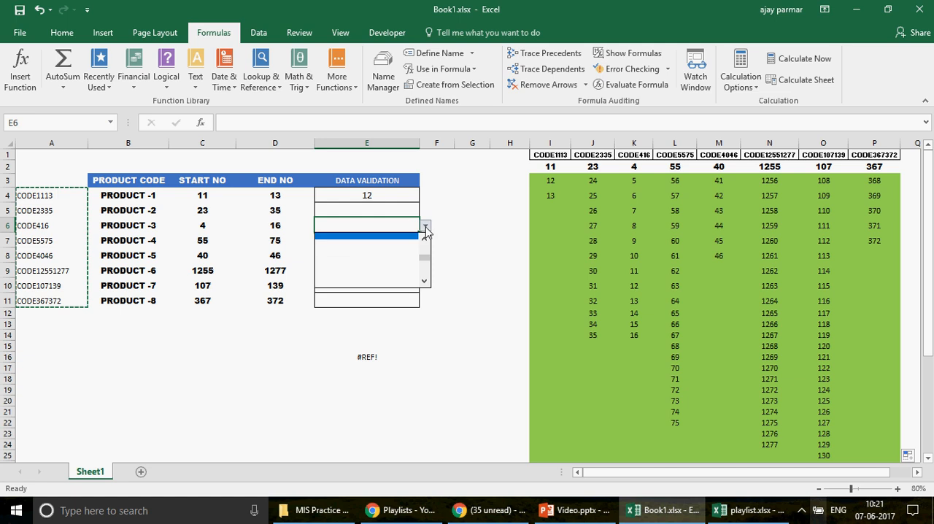
left_click_drag(426, 262, 427, 243)
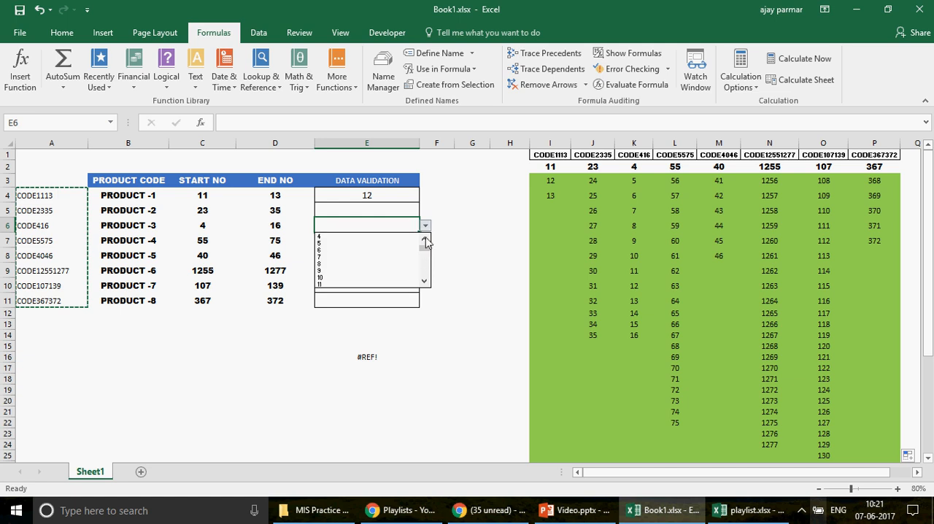
left_click(354, 205)
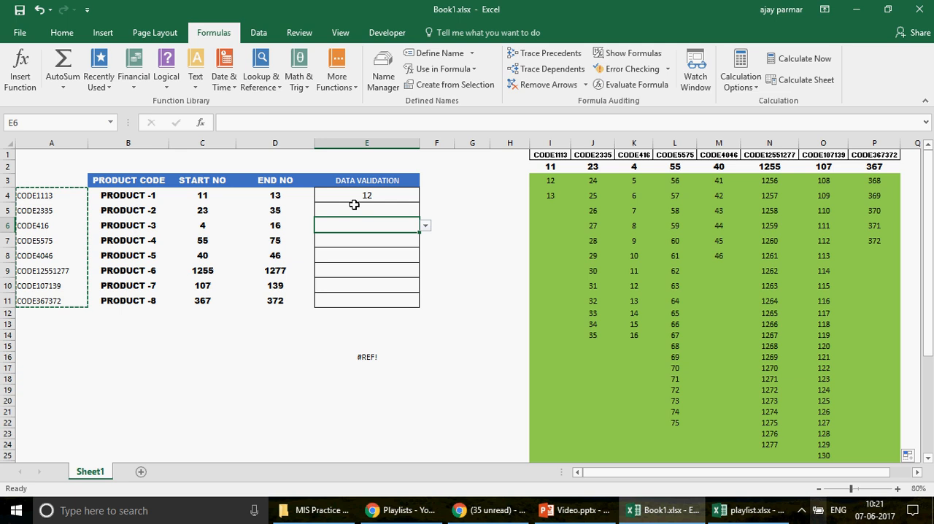
Step: Compare the header in I1 with the A4 formula that joins "CODE" with the start and end numbers in C4 and D4
left_click(552, 156)
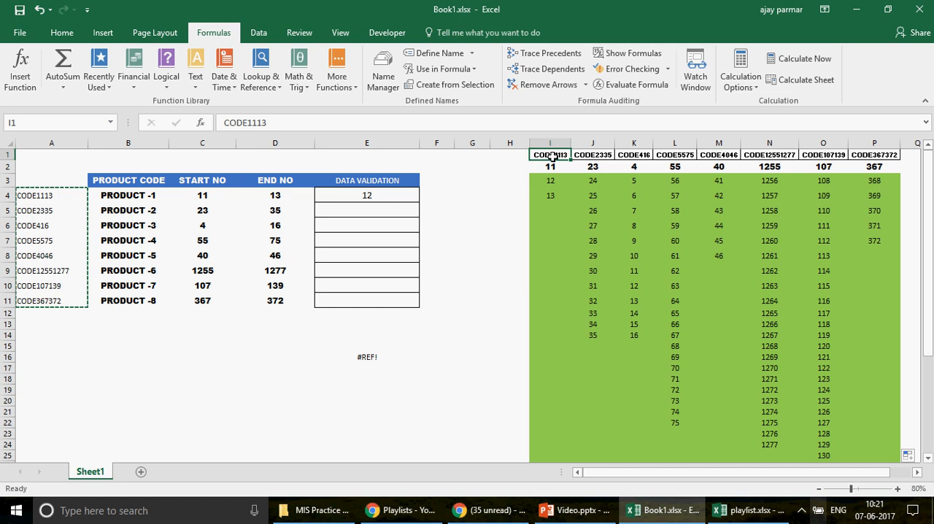
left_click(146, 195)
left_click(55, 193)
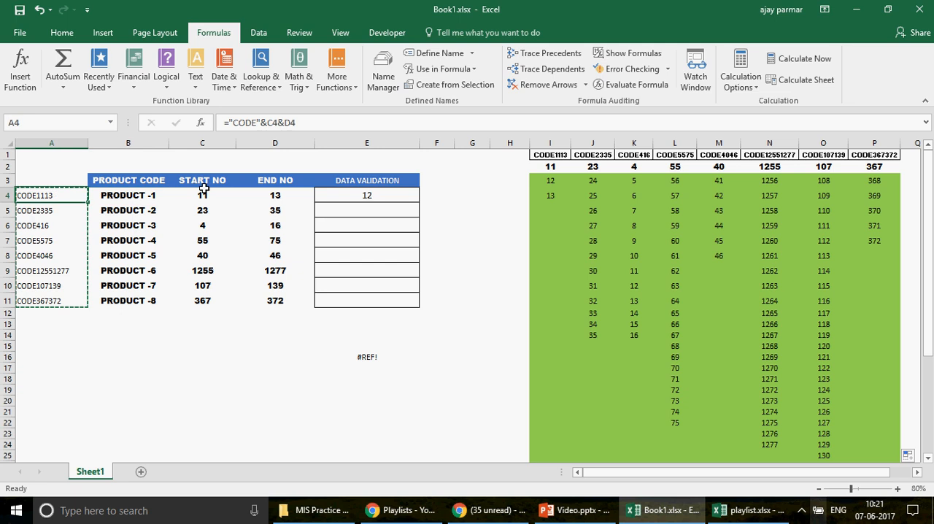
left_click(205, 191)
left_click(284, 192)
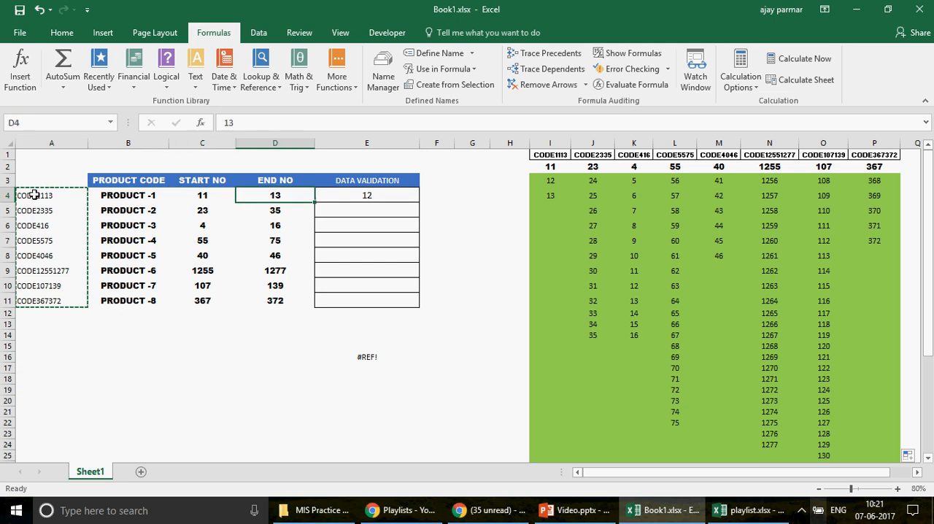
left_click(35, 194)
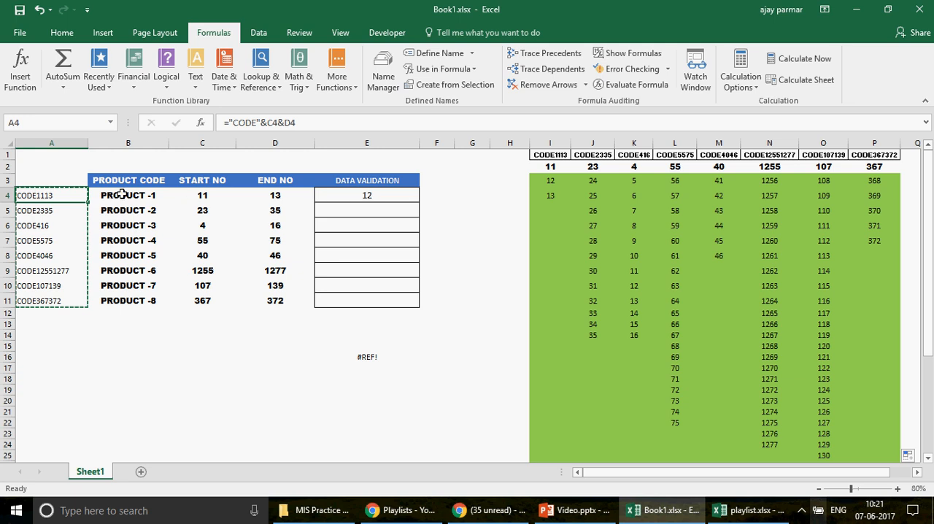
Step: Review how the codes in A4:A11 and start numbers in C4:C11 correspond to the list headers in rows 1 and 2
key("ctrl+v")
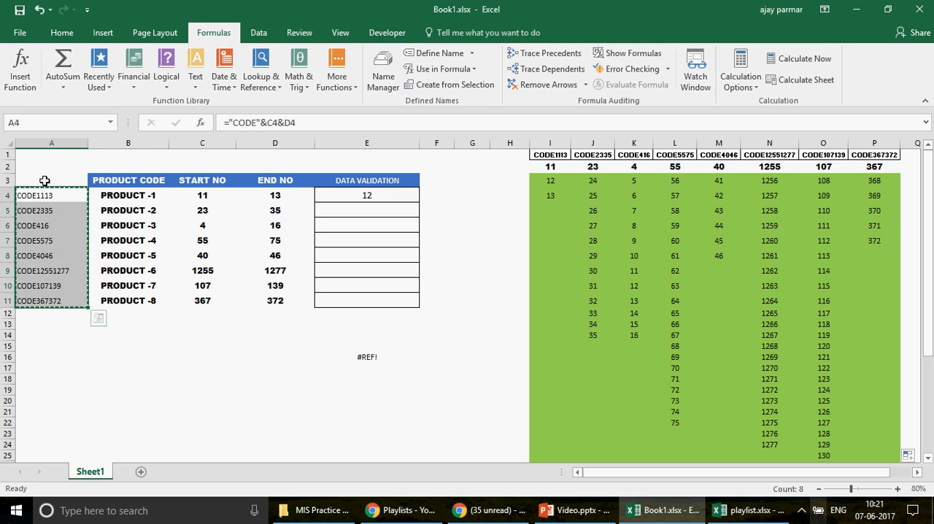
left_click(550, 156)
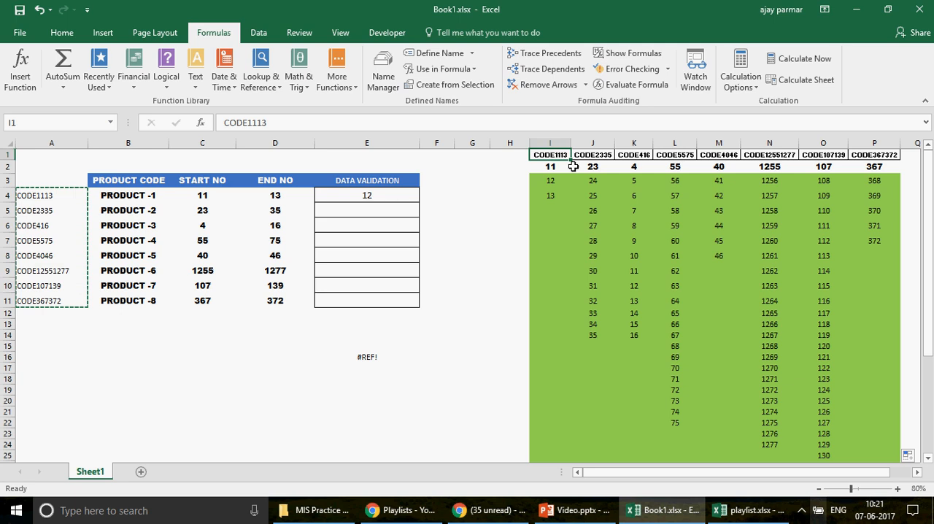
left_click(554, 167)
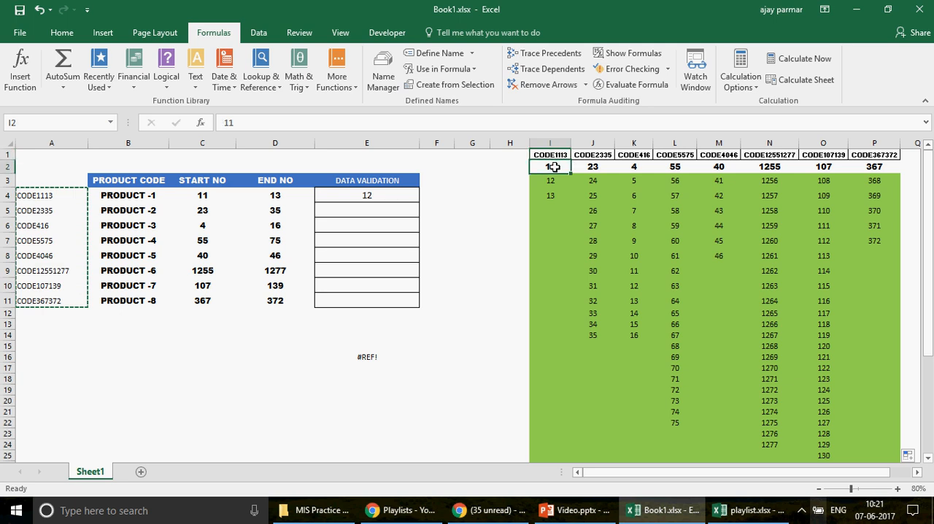
left_click(202, 197)
key("ctrl+shift+Down")
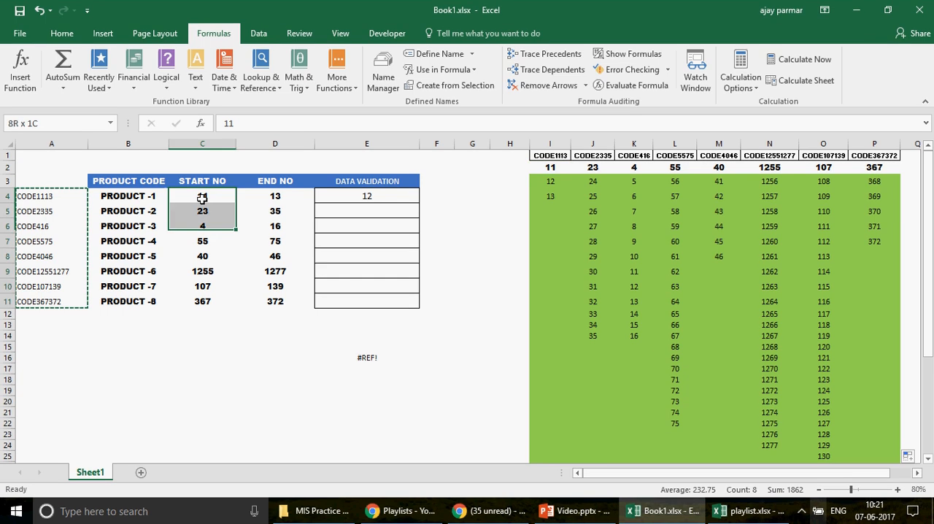
left_click(557, 168)
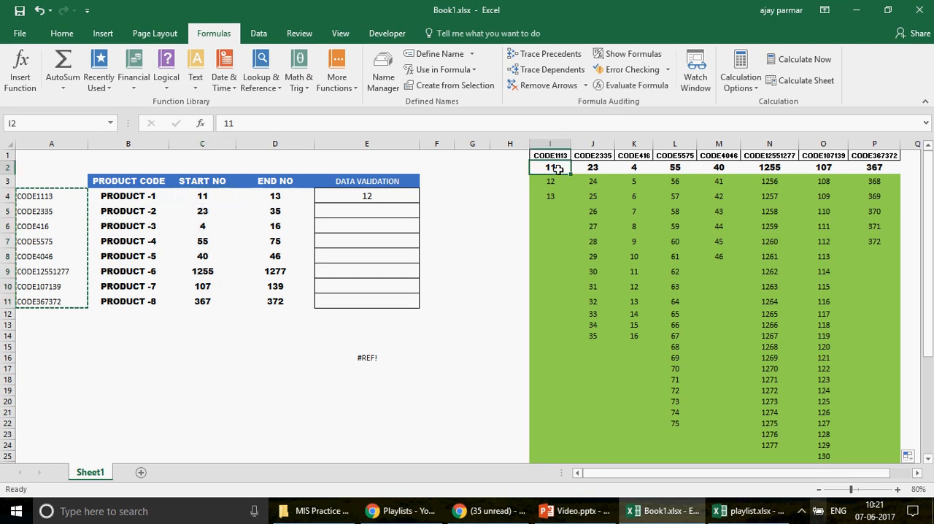
key("shift+Right")
key("shift+Right")
key("shift+Right")
key("shift+Right")
key("shift+Right")
key("shift+Right")
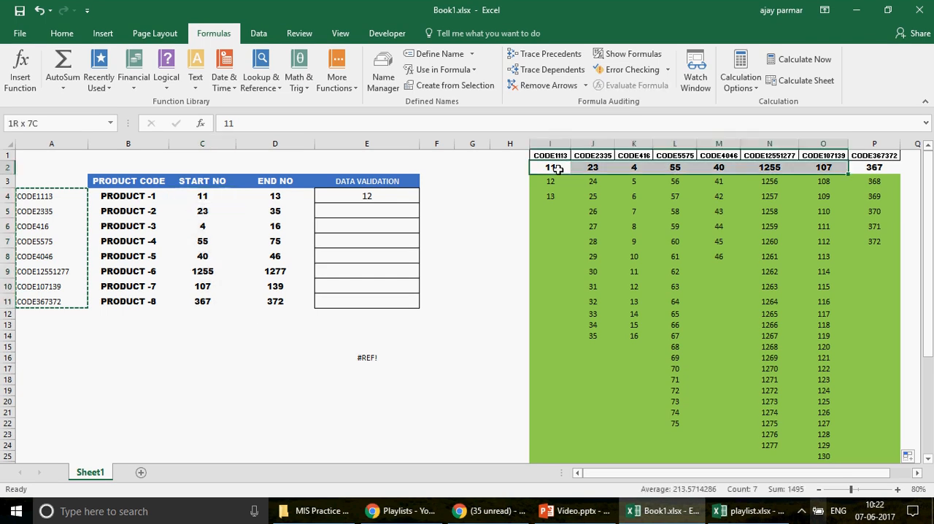
Step: Examine the CODE1113 list formulas from I3 to I5 against the start number in I2 and the end number in D4
key("Down")
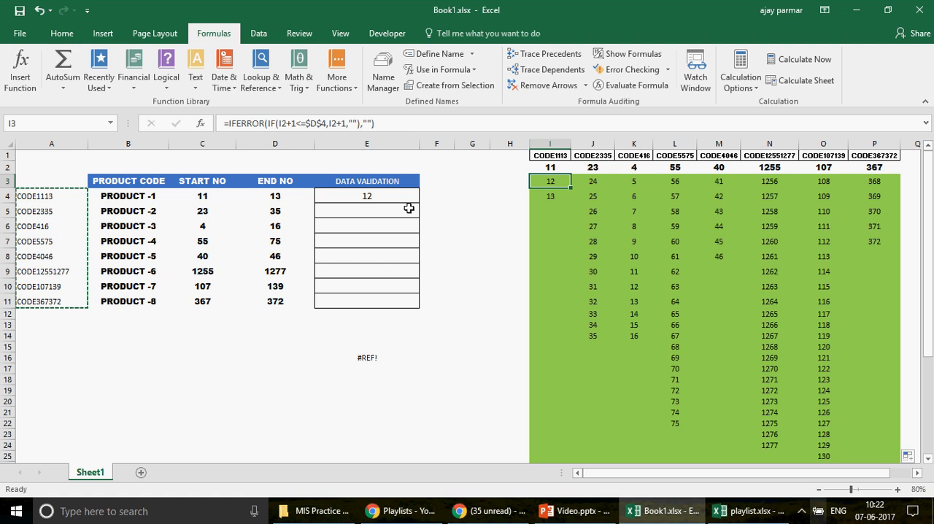
key("F2")
key("ctrl+Return")
left_click(553, 167)
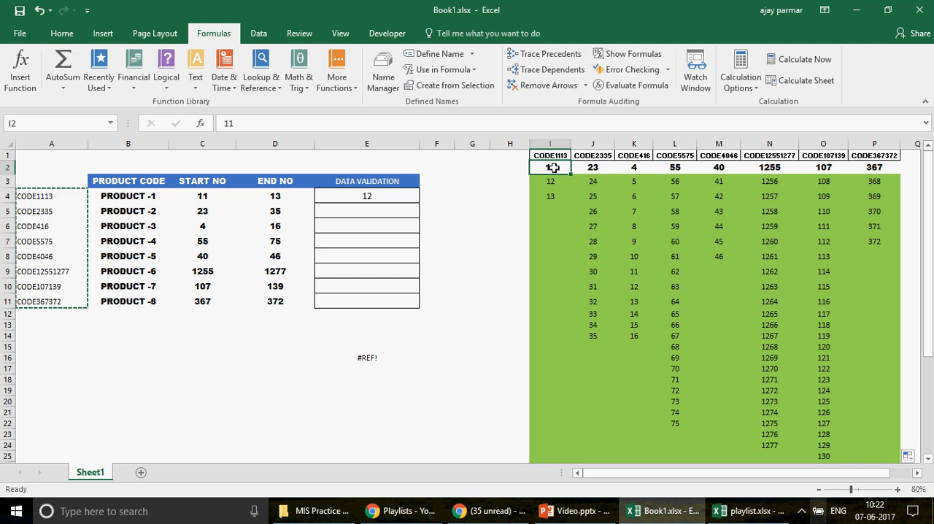
left_click(278, 196)
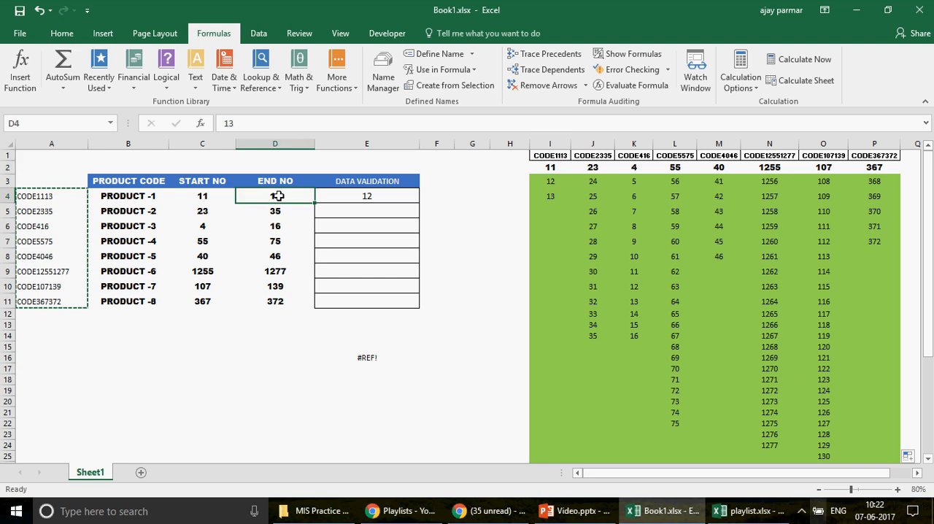
left_click(556, 183)
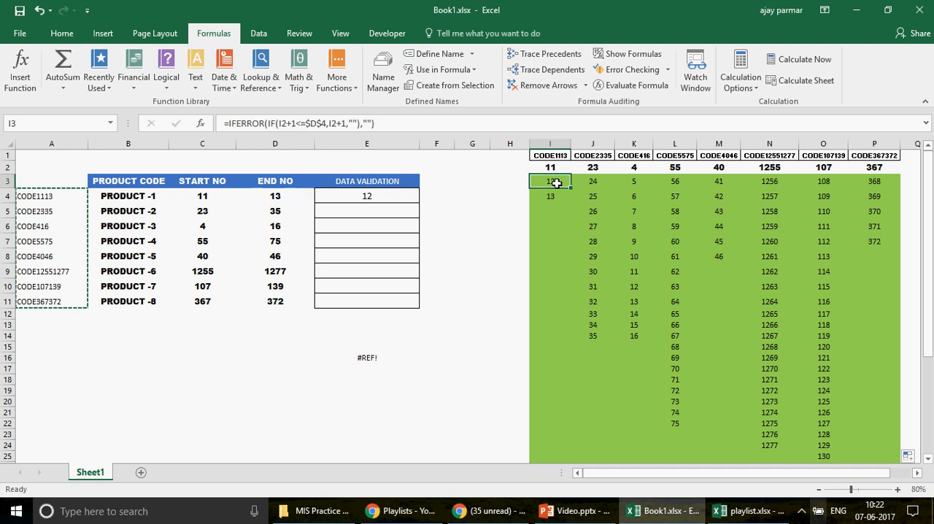
left_click(552, 167)
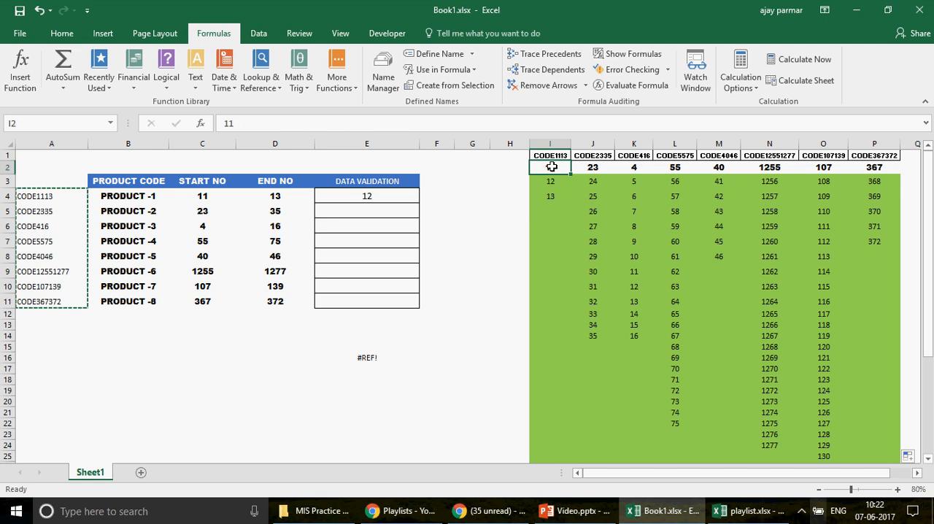
left_click(555, 181)
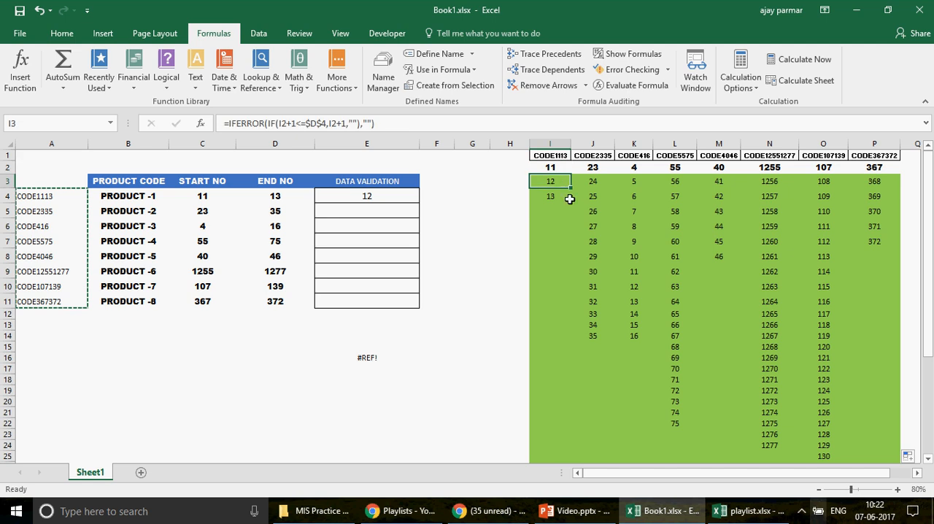
left_click(569, 198)
key("Down")
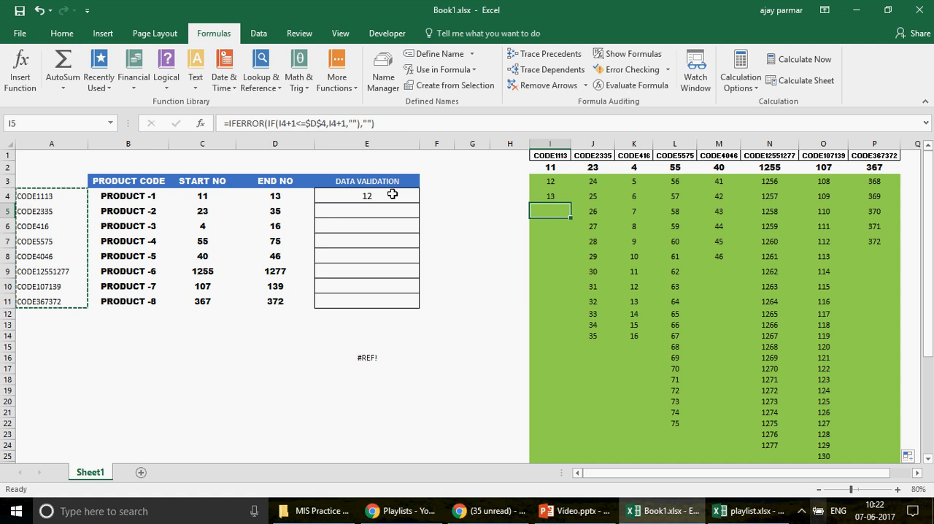
left_click(266, 192)
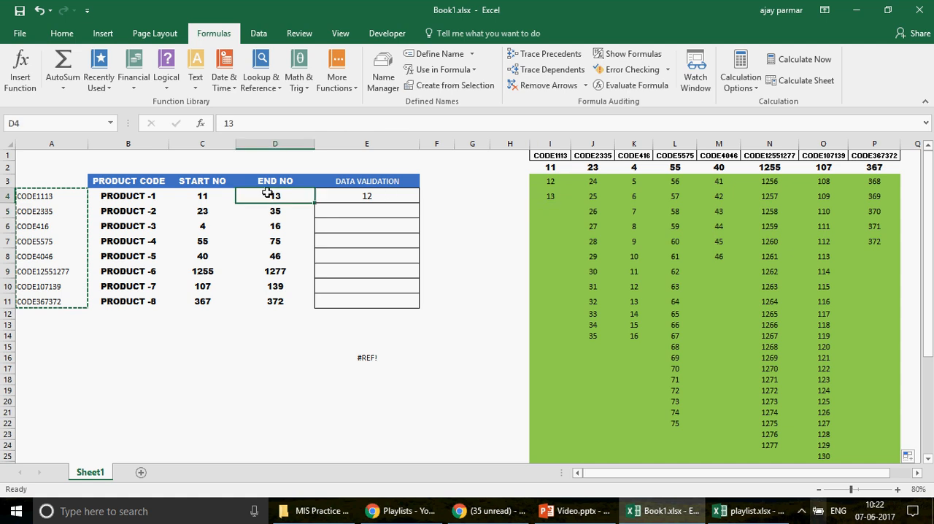
left_click(550, 211)
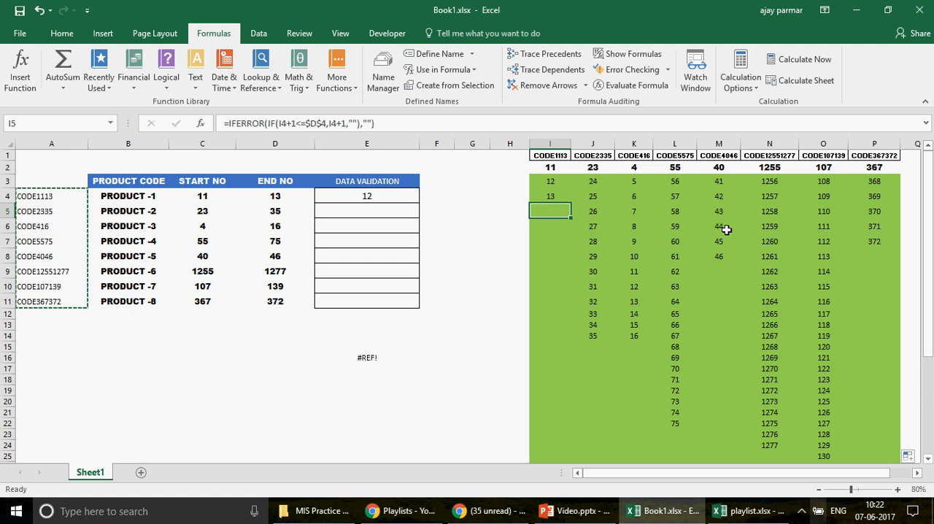
Step: Select the list formulas in I3:P25 and look over the remaining rows of the block down to row 41
left_click(551, 181)
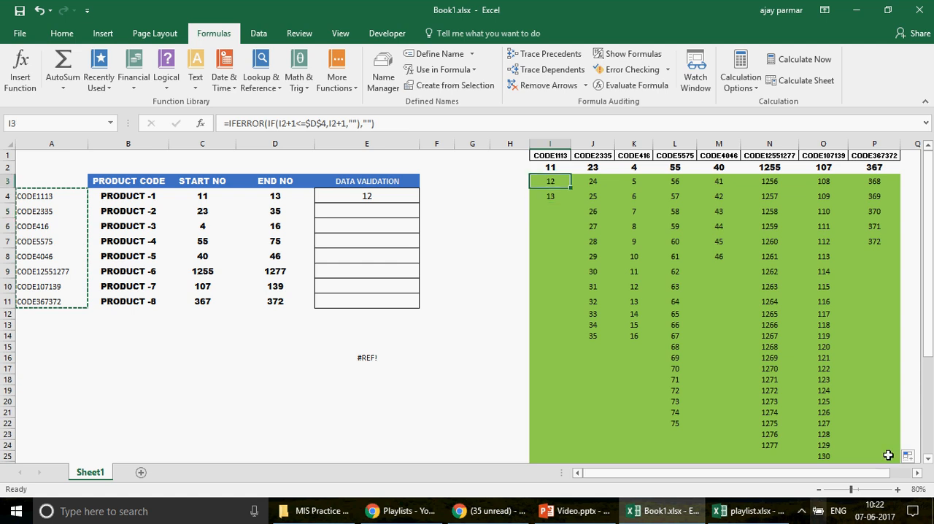
left_click(888, 454, "shift")
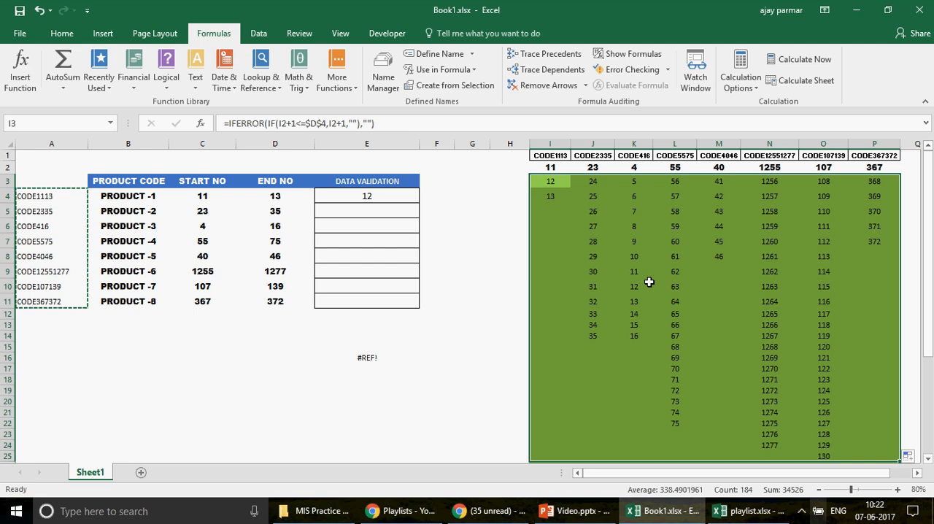
left_click_drag(928, 271, 928, 368)
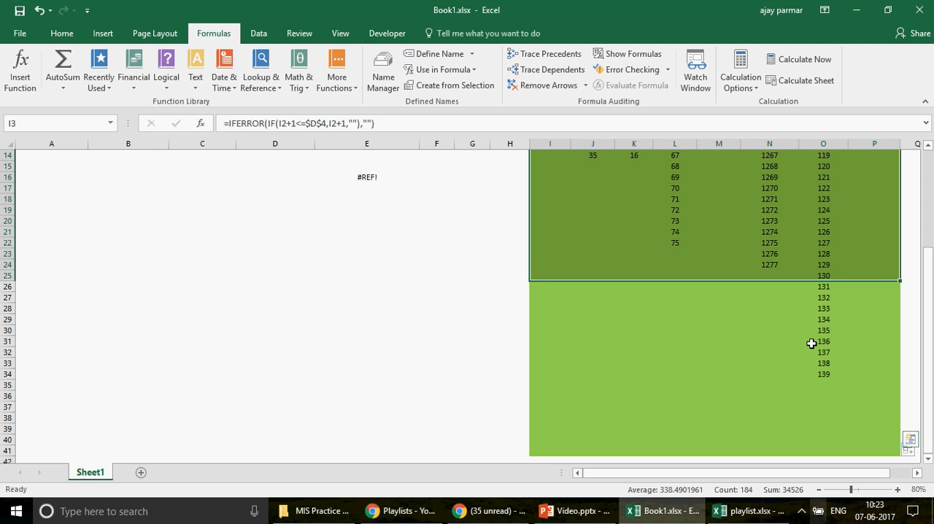
Step: Select the whole list block I1:P41 with its headers and review the Create Names from Selection options without applying them
left_click_drag(924, 423, 762, 167)
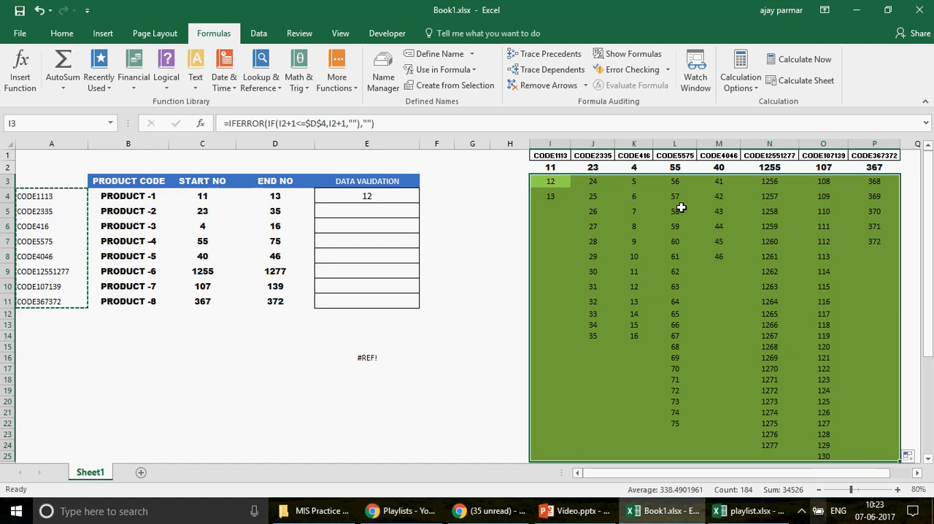
left_click(558, 152)
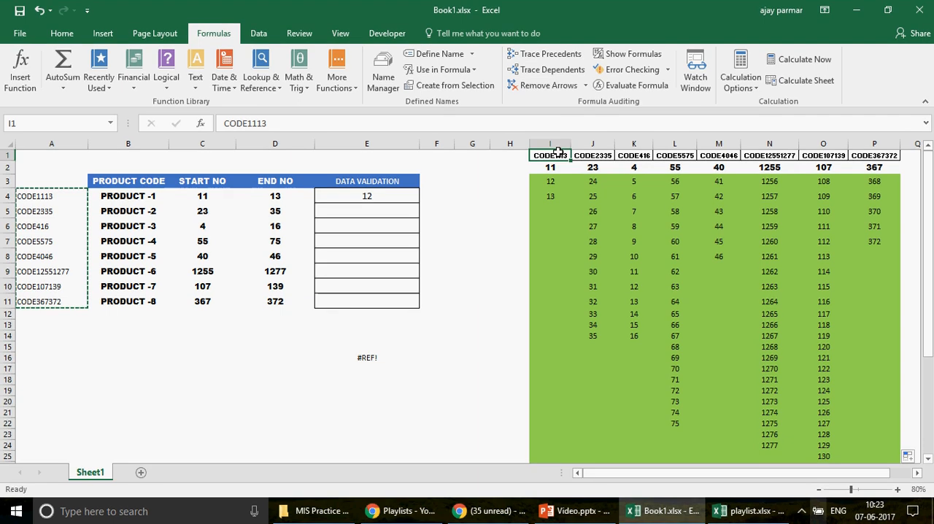
key("ctrl+shift+End")
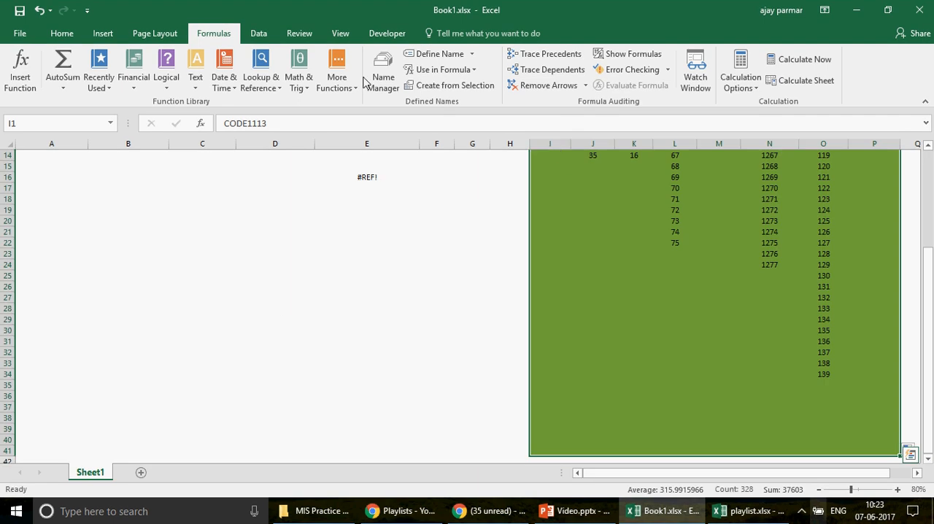
left_click(453, 85)
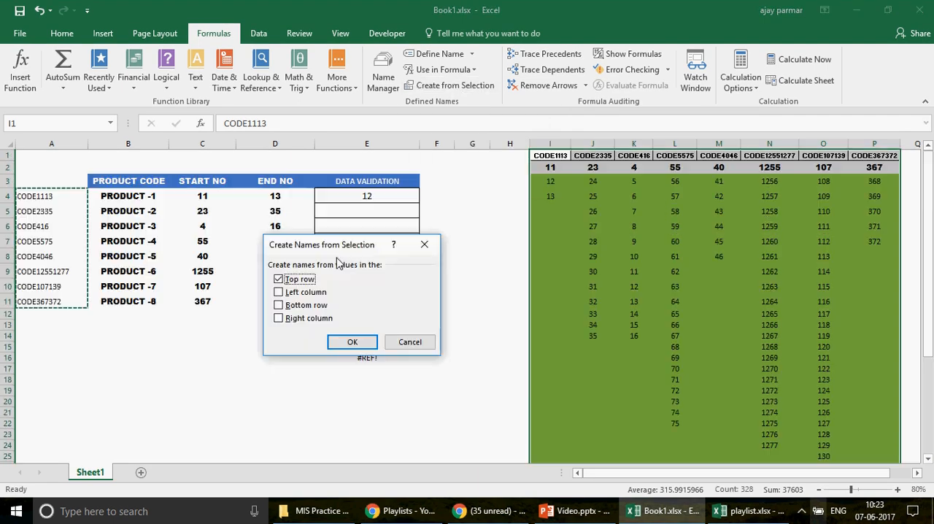
left_click(411, 343)
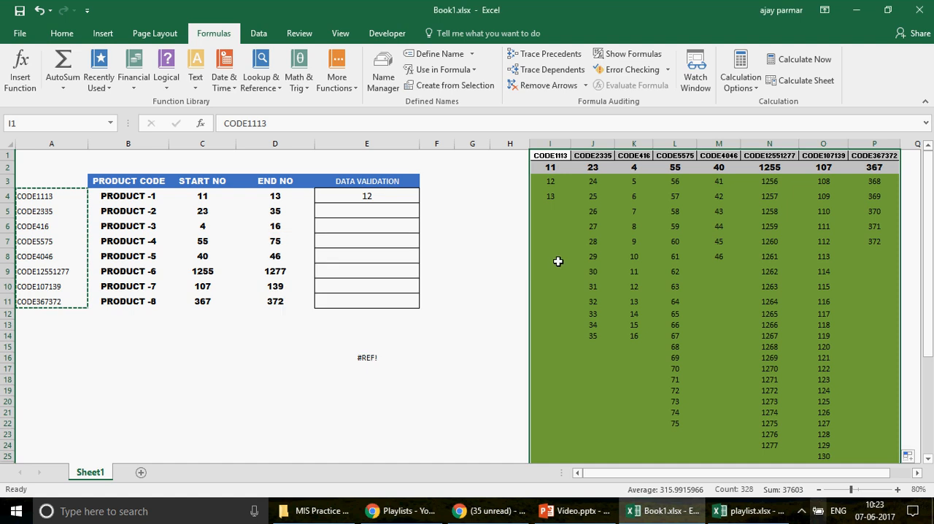
Step: Select the CODE1113 column from I1 to I24 and look at where a range name is entered manually
left_click(554, 161)
left_click_drag(550, 167, 547, 443)
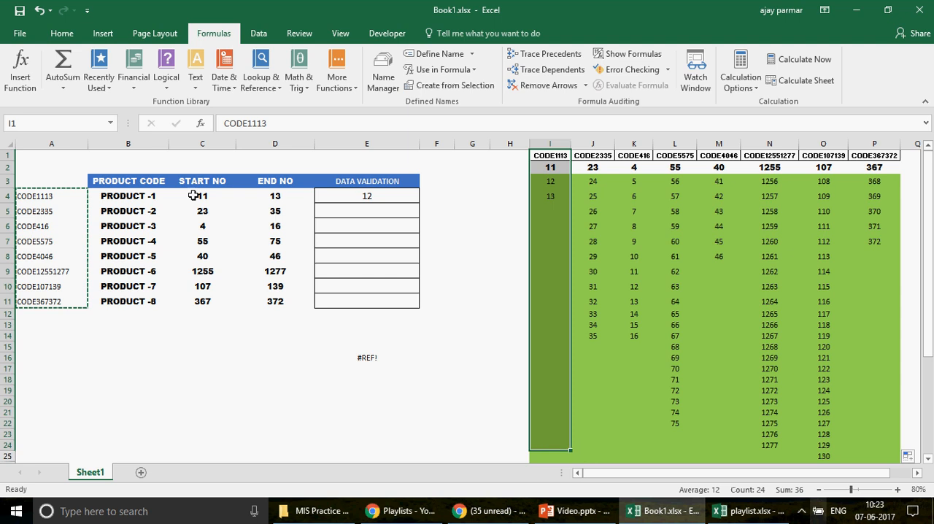
left_click(45, 124)
key("Escape")
Step: Try defining a workbook-scoped name ADFS that refers to =Sheet1!$J$2:$J$9, without saving it
left_click(597, 155)
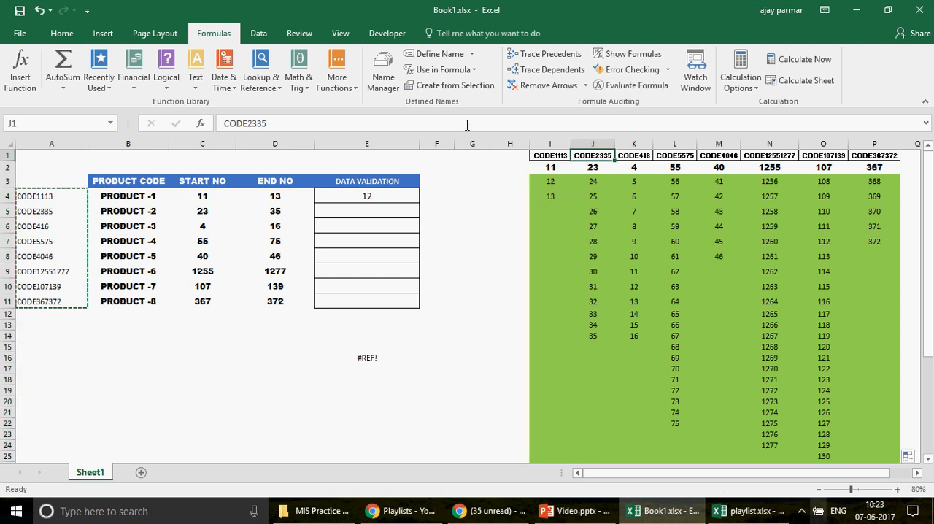
left_click(383, 81)
left_click(191, 181)
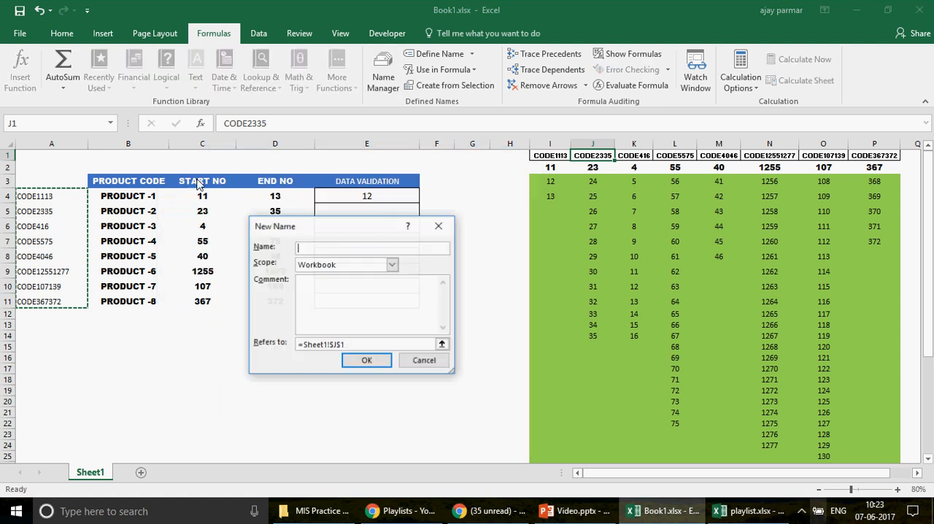
type("ADFS")
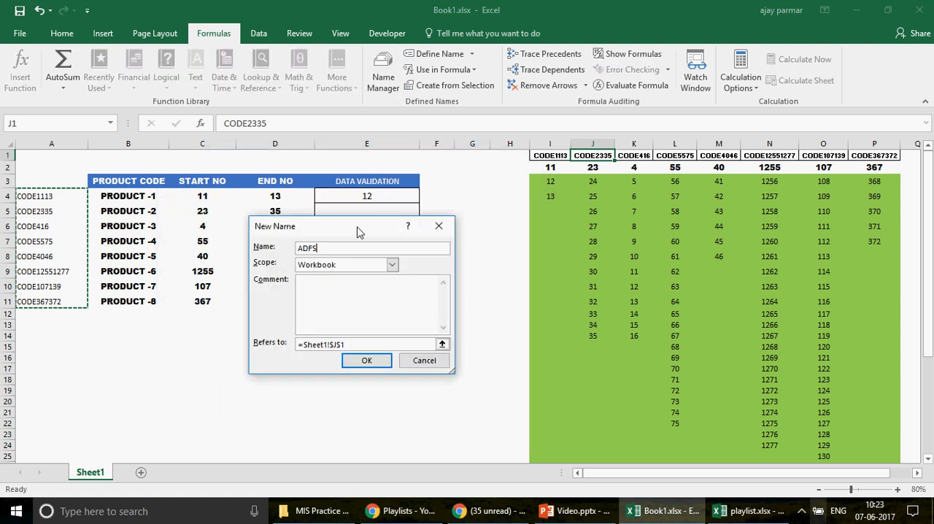
left_click(357, 343)
key("BackSpace")
key("BackSpace")
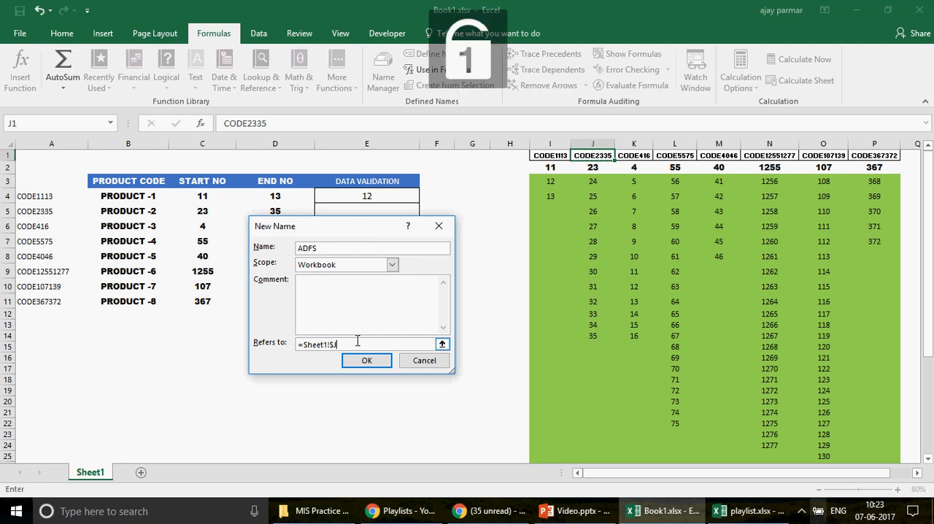
key("BackSpace")
key("BackSpace")
key("BackSpace")
key("BackSpace")
key("BackSpace")
key("BackSpace")
key("BackSpace")
key("BackSpace")
key("BackSpace")
key("BackSpace")
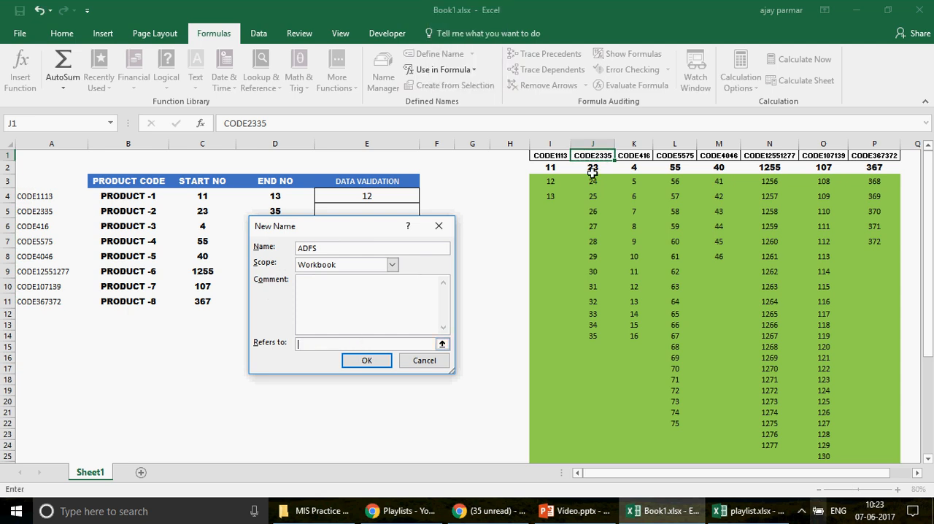
left_click_drag(592, 170, 595, 266)
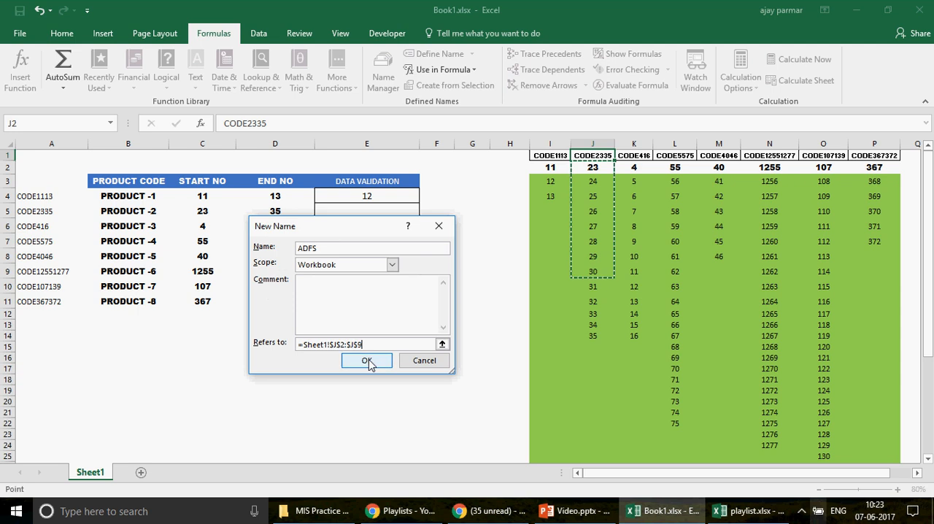
left_click(413, 364)
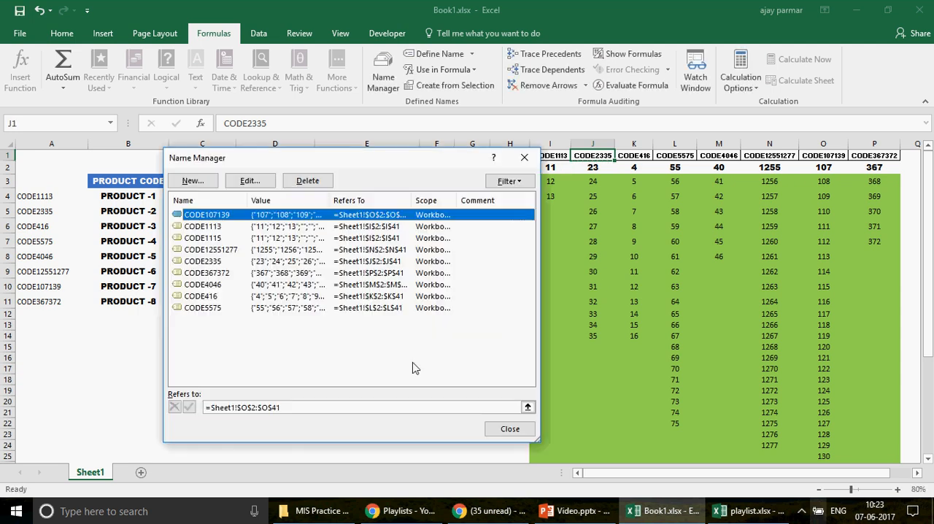
left_click(510, 428)
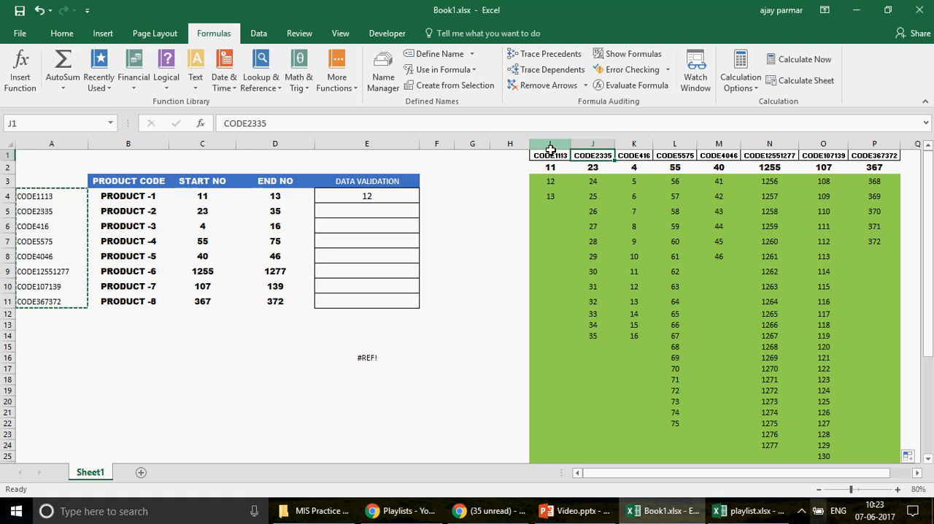
Step: Review the code headers in row 1 across the lists from I1 to P1 and return to I1
left_click(551, 156)
key("Right")
key("Right")
key("Right")
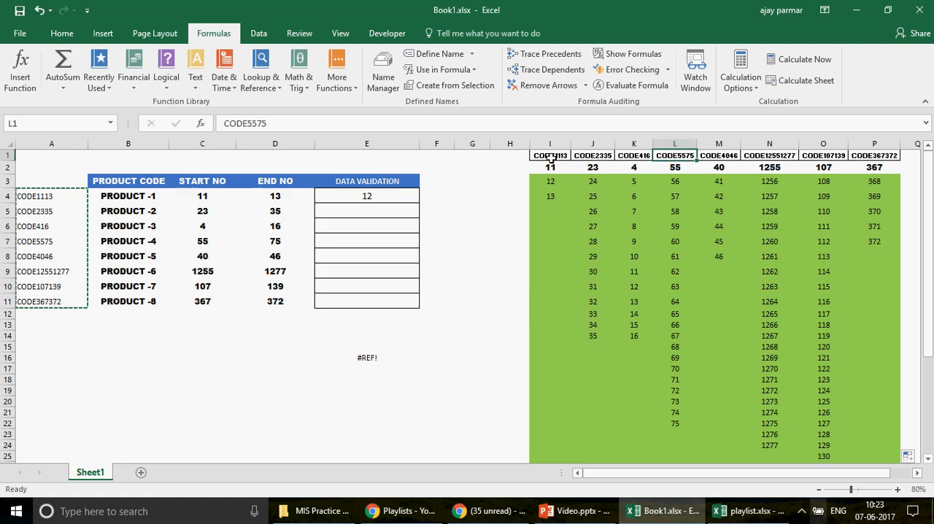
key("Right")
key("Right")
key("Right")
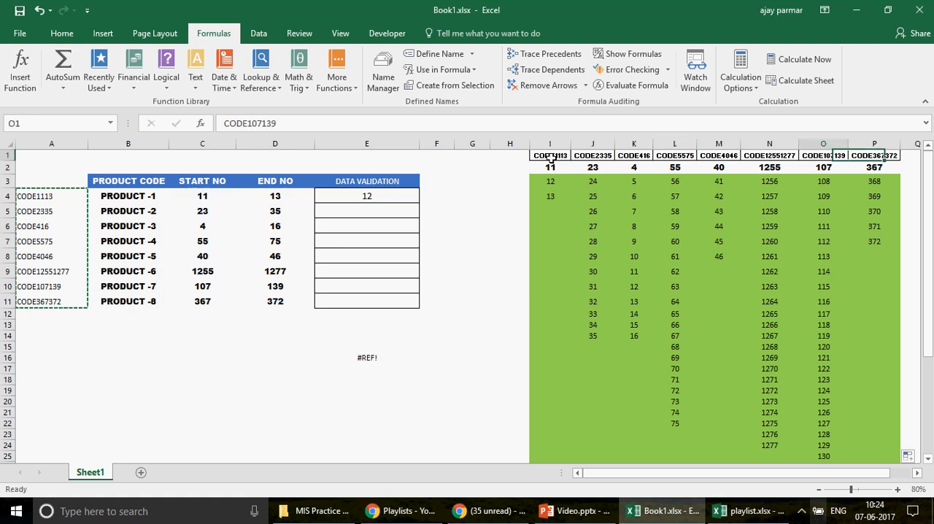
key("Left")
key("Left")
key("Left")
key("Left")
key("Left")
key("Left")
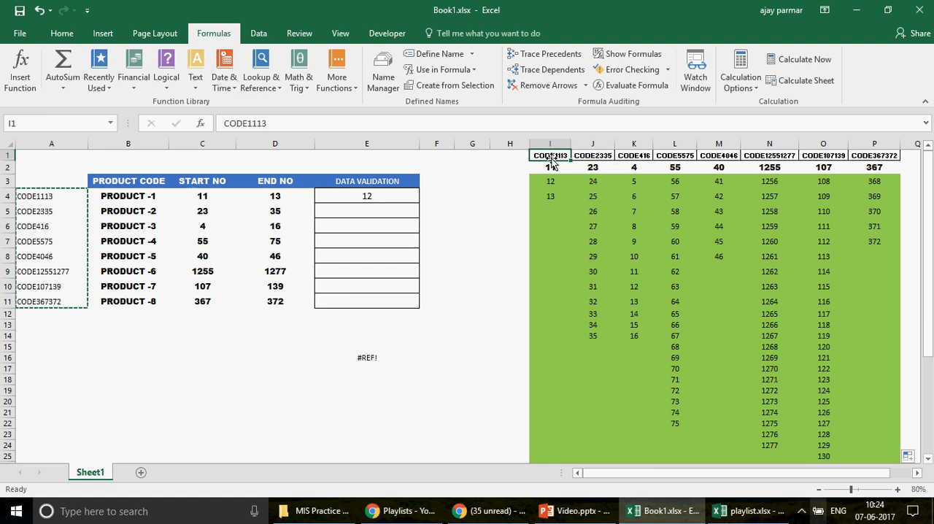
key("Left")
key("Right")
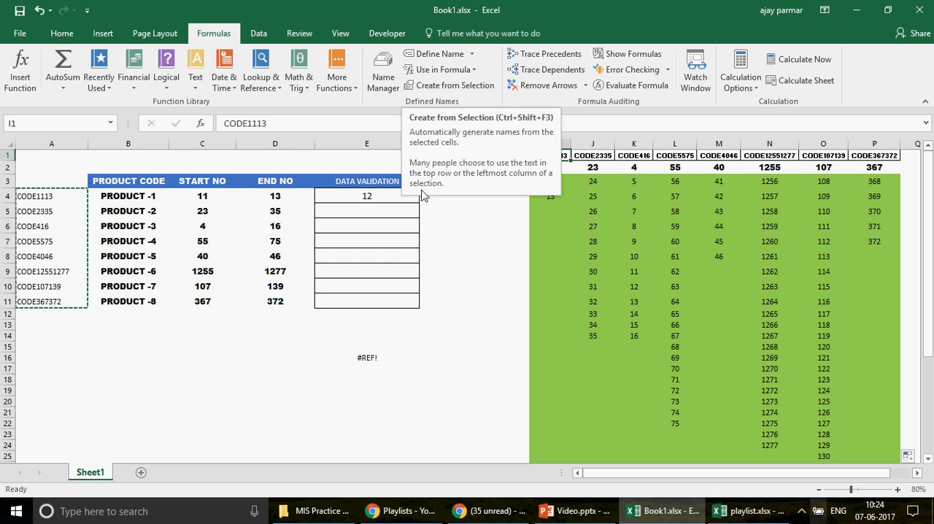
Step: Examine the INDIRECT list source in E4's data validation without changing it, and select E6
left_click(366, 195)
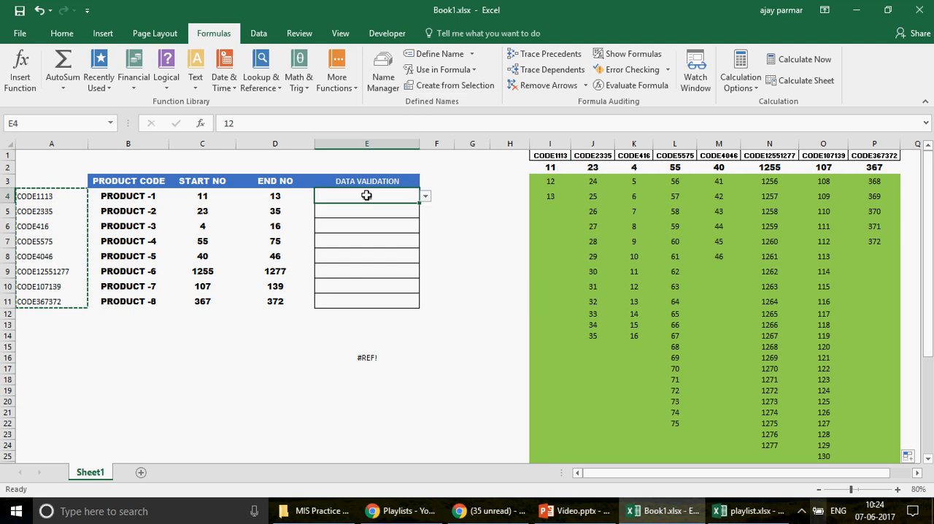
left_click(262, 33)
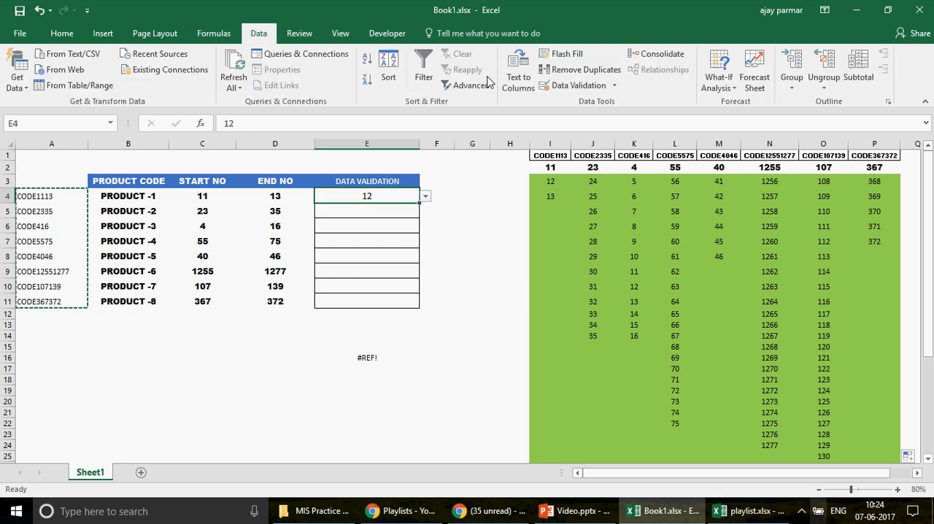
left_click(579, 85)
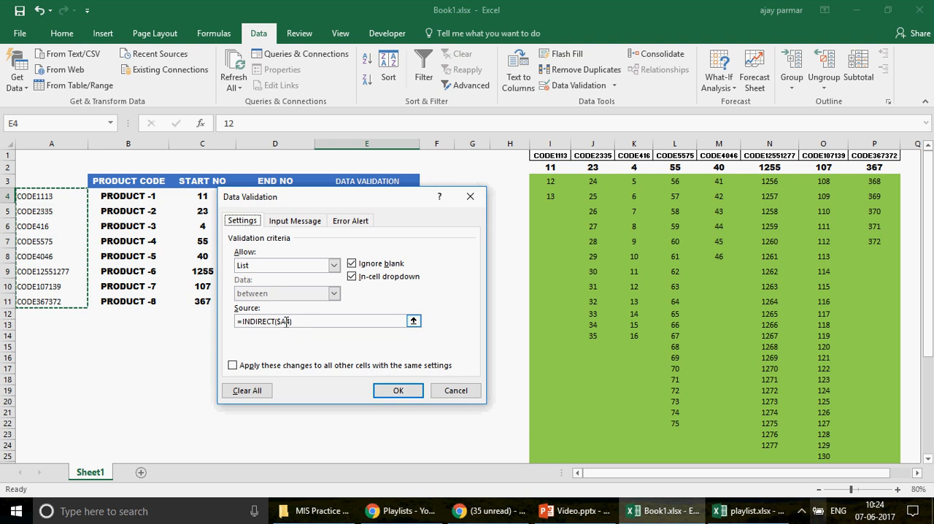
left_click_drag(375, 203, 652, 170)
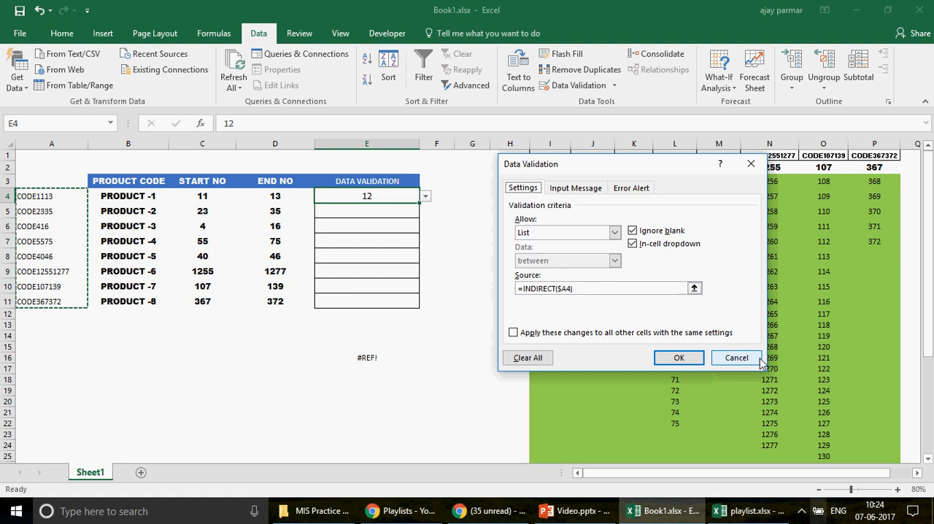
left_click(736, 358)
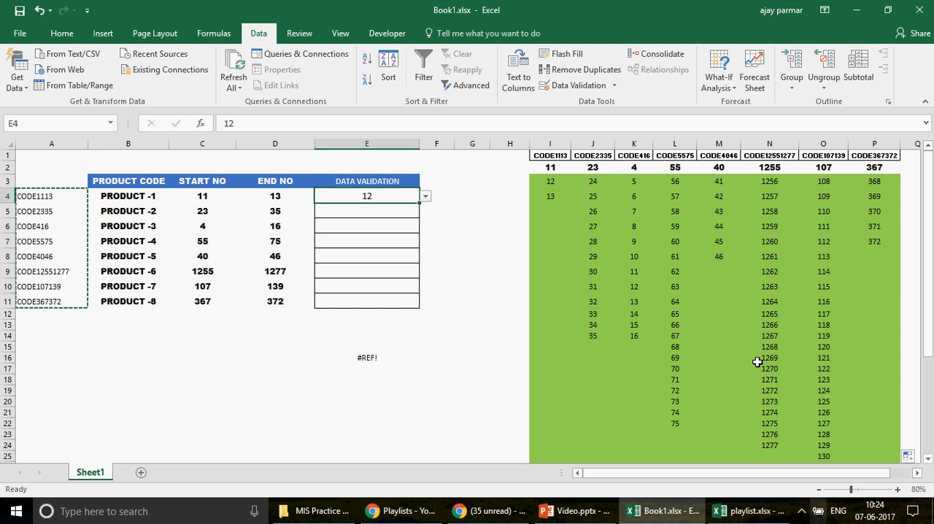
left_click(383, 228)
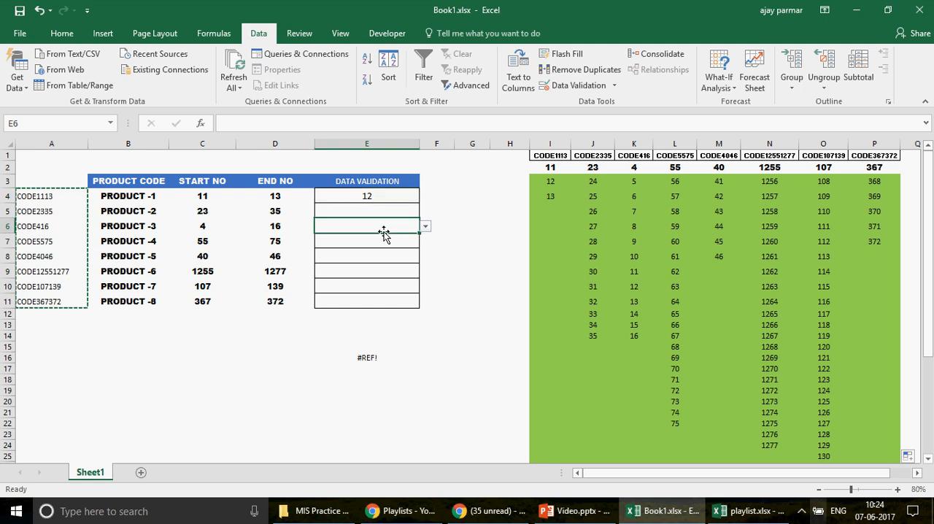